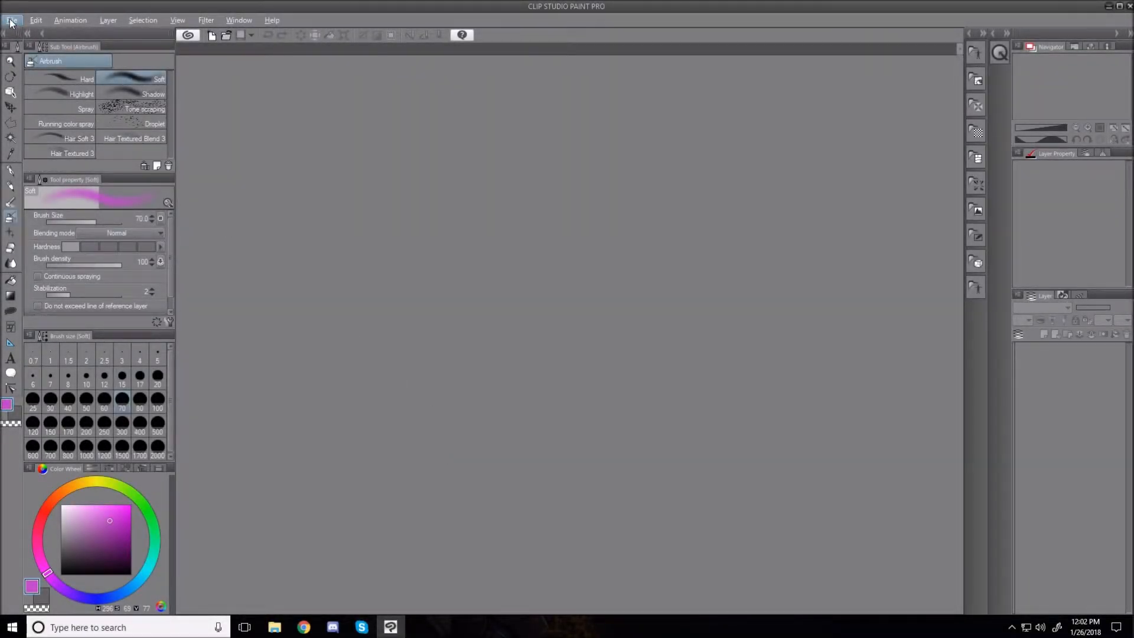
# - Create a new blank 2423 x 3500 px illustration at 100 dpi
pyautogui.click(11, 22)
pyautogui.click(35, 33)
pyautogui.click(705, 127)
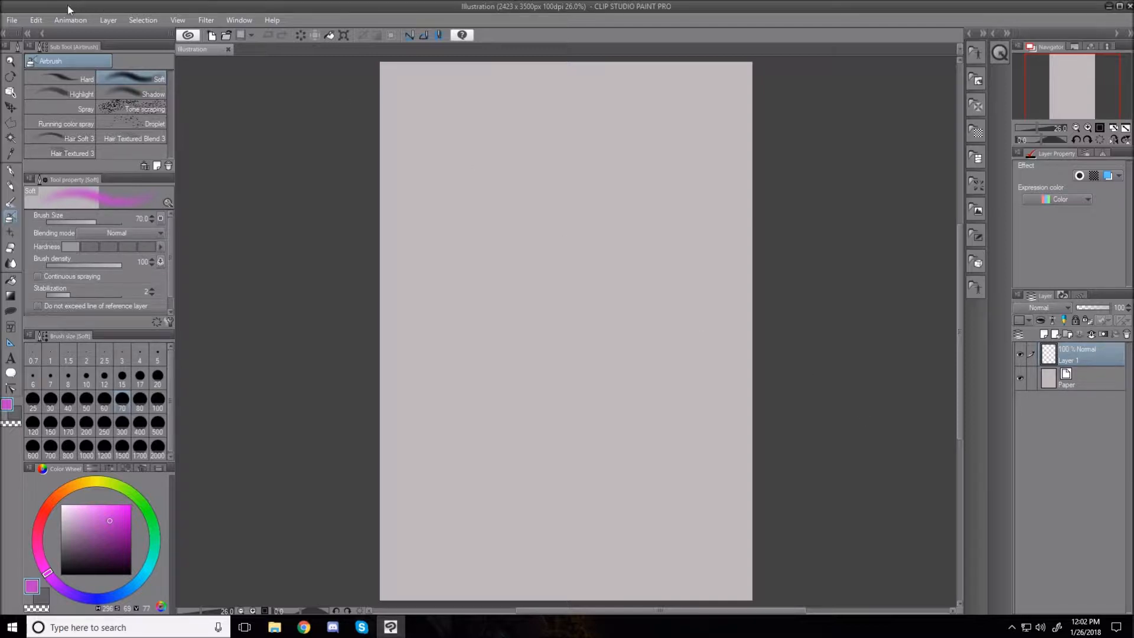
# - Open cutefacesmile.jpg and select the figure's head and upper torso with the Rectangle marquee for copying
pyautogui.click(12, 20)
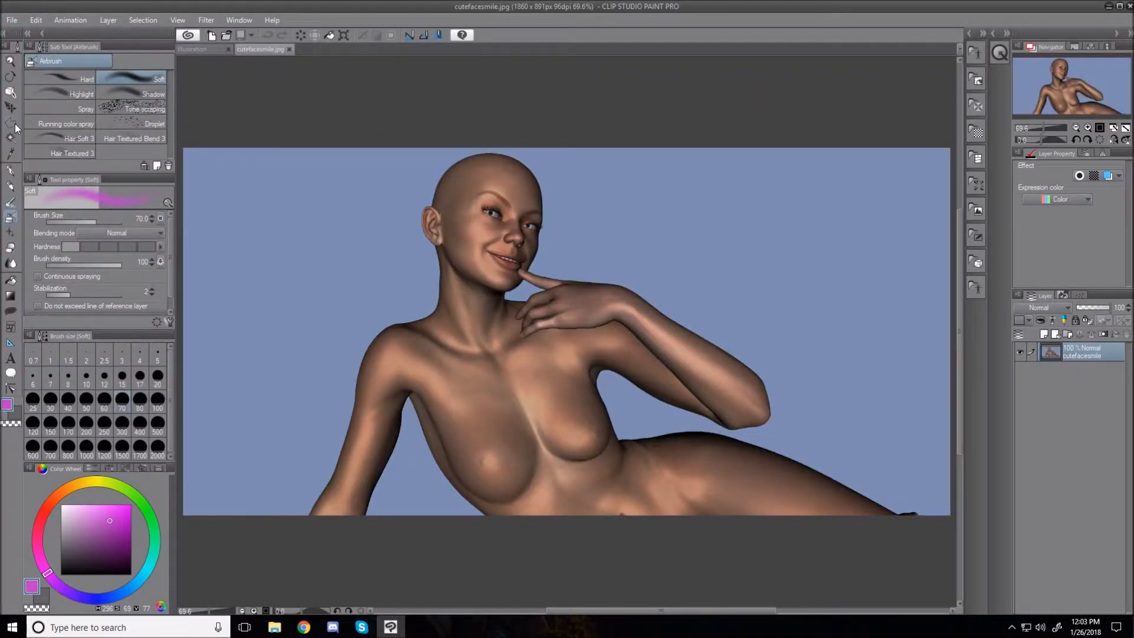
pyautogui.click(8, 80)
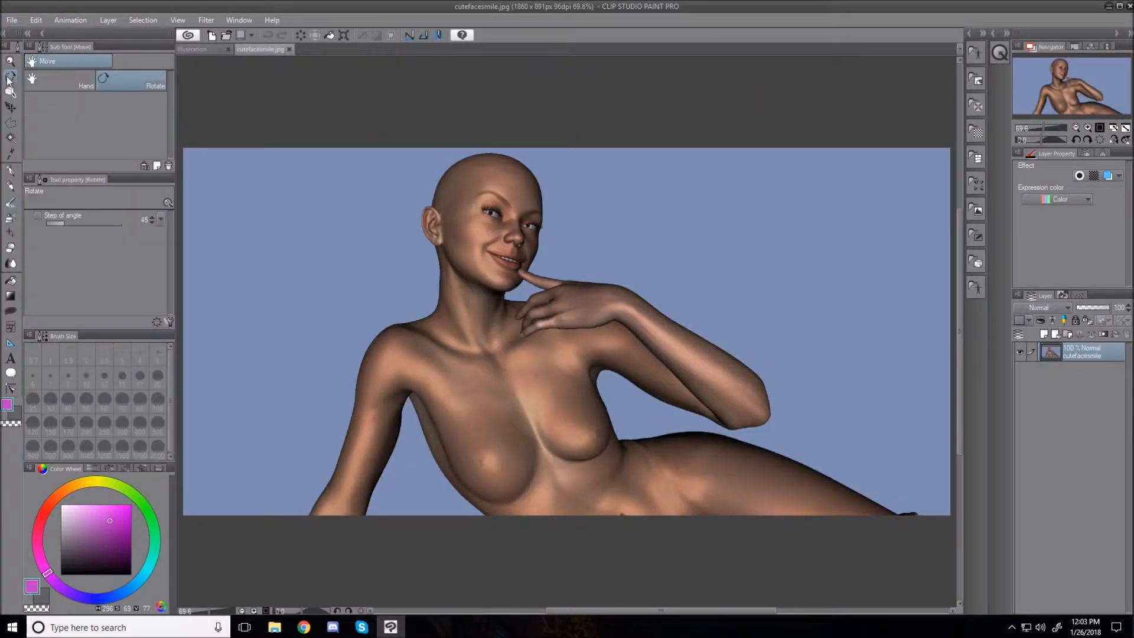
pyautogui.click(12, 124)
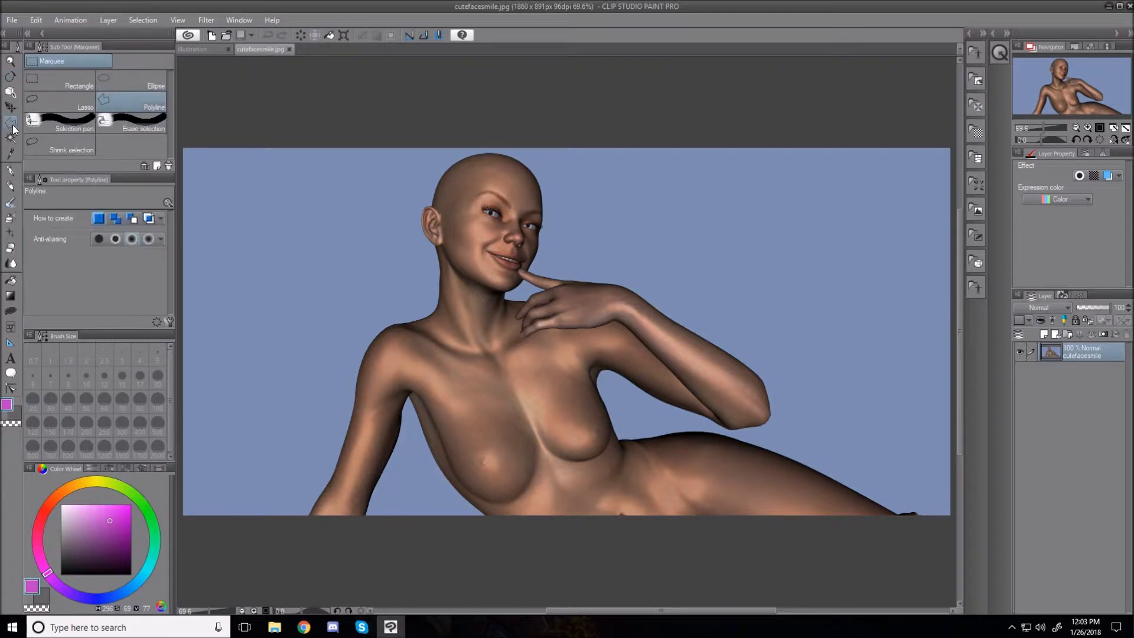
pyautogui.click(52, 77)
pyautogui.moveTo(373, 113); pyautogui.dragTo(643, 440)
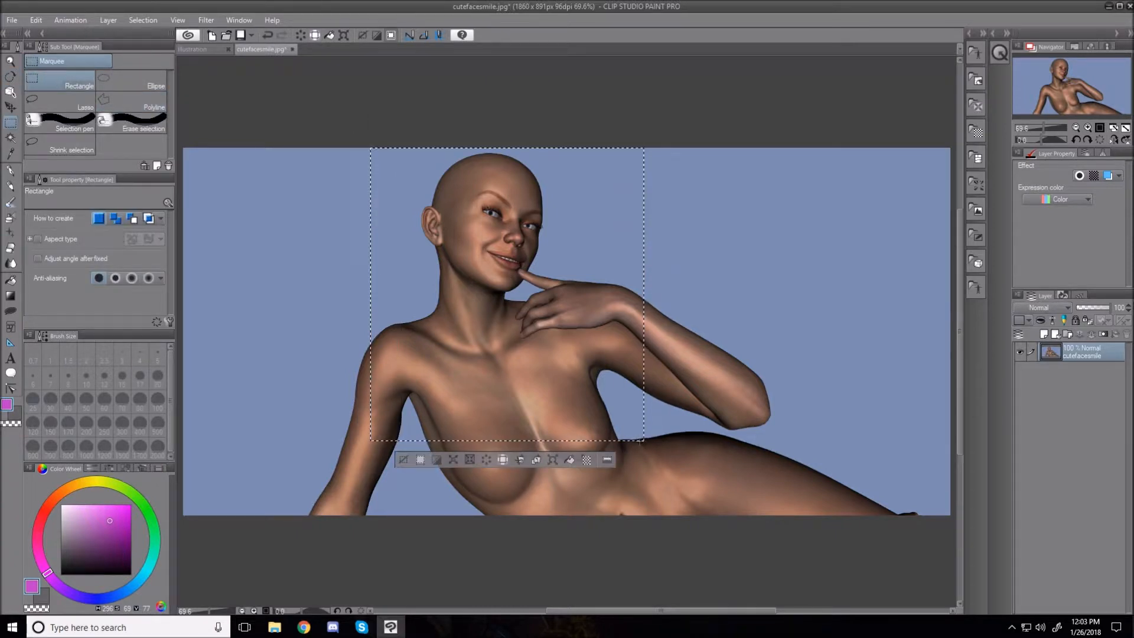
# - Close cutefacesmile.jpg without saving and paste the copied figure into the blank illustration
pyautogui.click(292, 50)
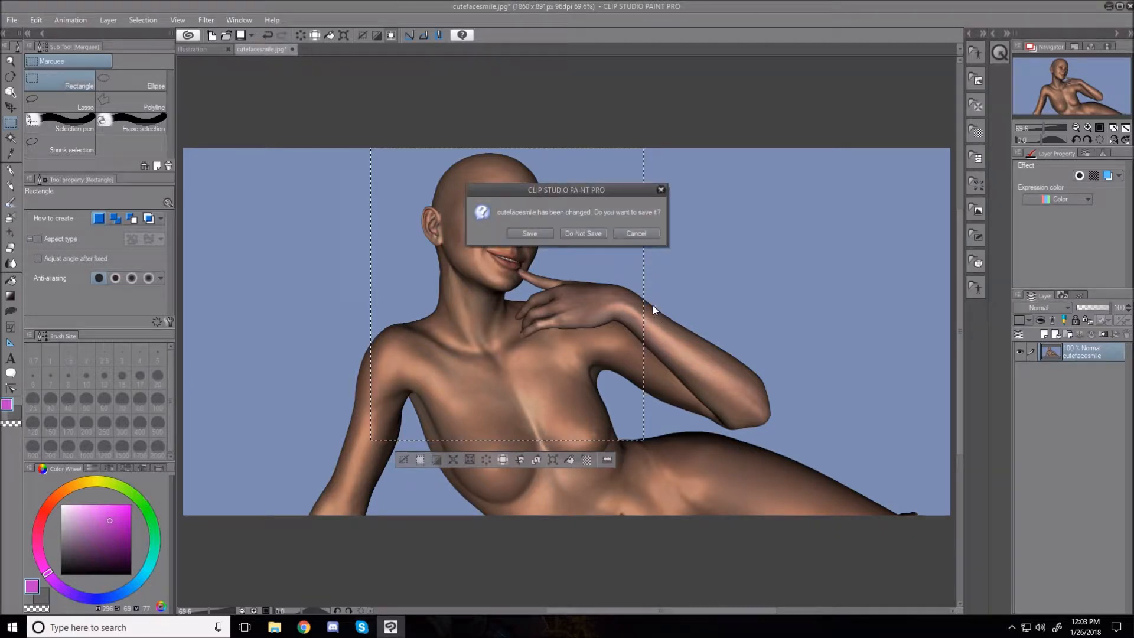
pyautogui.click(576, 235)
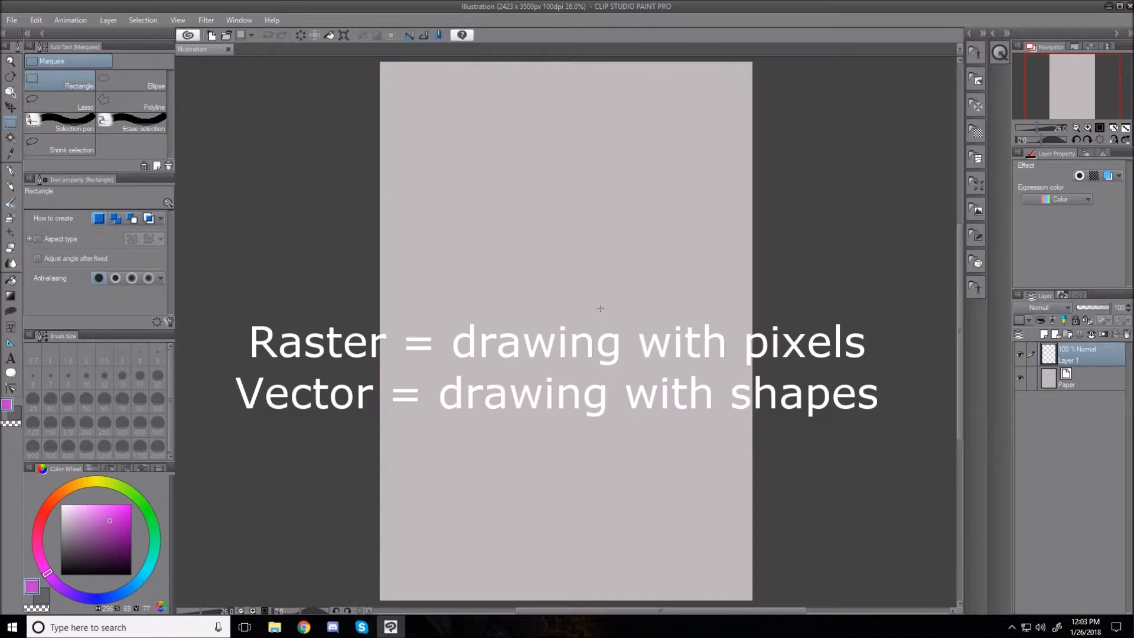
pyautogui.hotkey('ctrl', 'v')
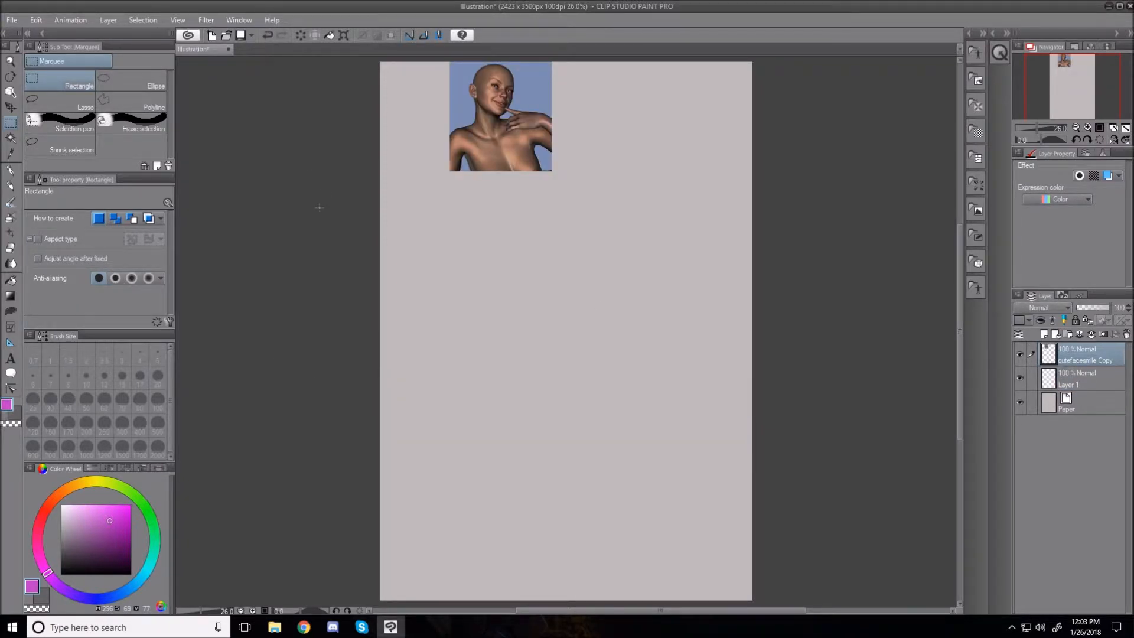
# - Transform the pasted figure proportionally to a scale of about 543% so that it fills the canvas
pyautogui.hotkey('ctrl', 't')
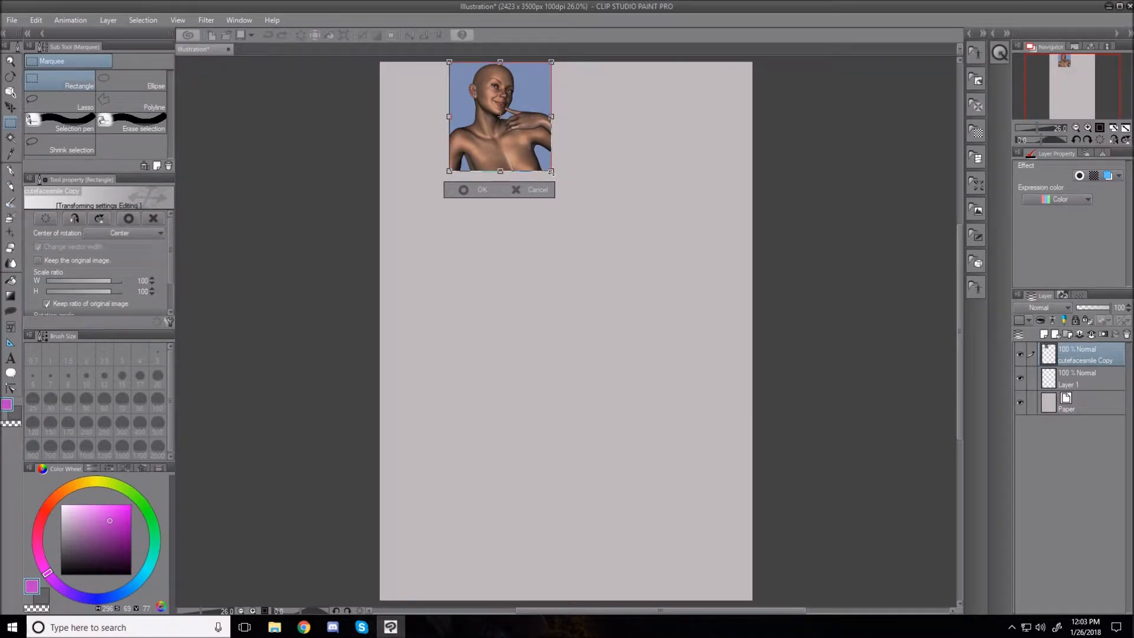
pyautogui.moveTo(551, 172); pyautogui.dragTo(912, 562)
pyautogui.moveTo(835, 421); pyautogui.dragTo(756, 433)
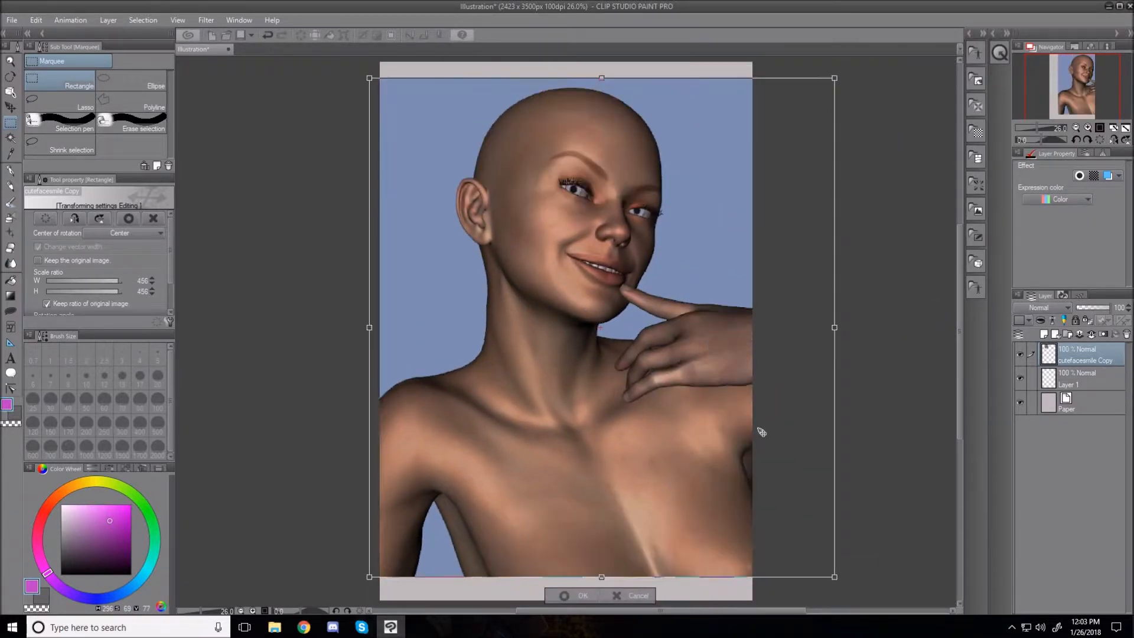
pyautogui.moveTo(371, 80); pyautogui.dragTo(339, 46)
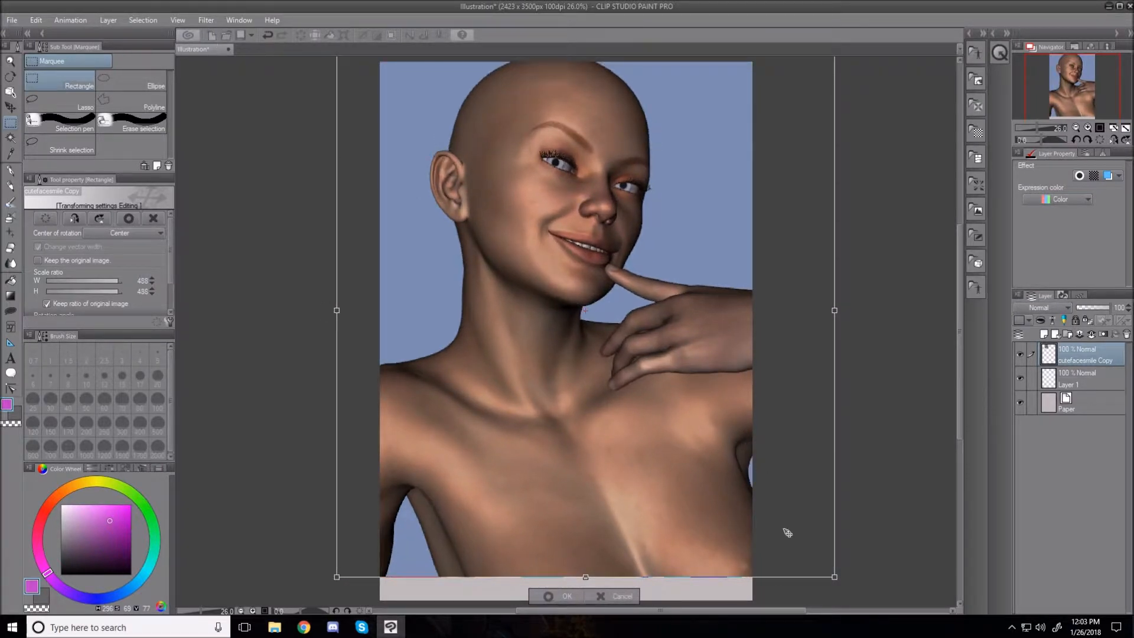
pyautogui.moveTo(833, 575); pyautogui.dragTo(931, 635)
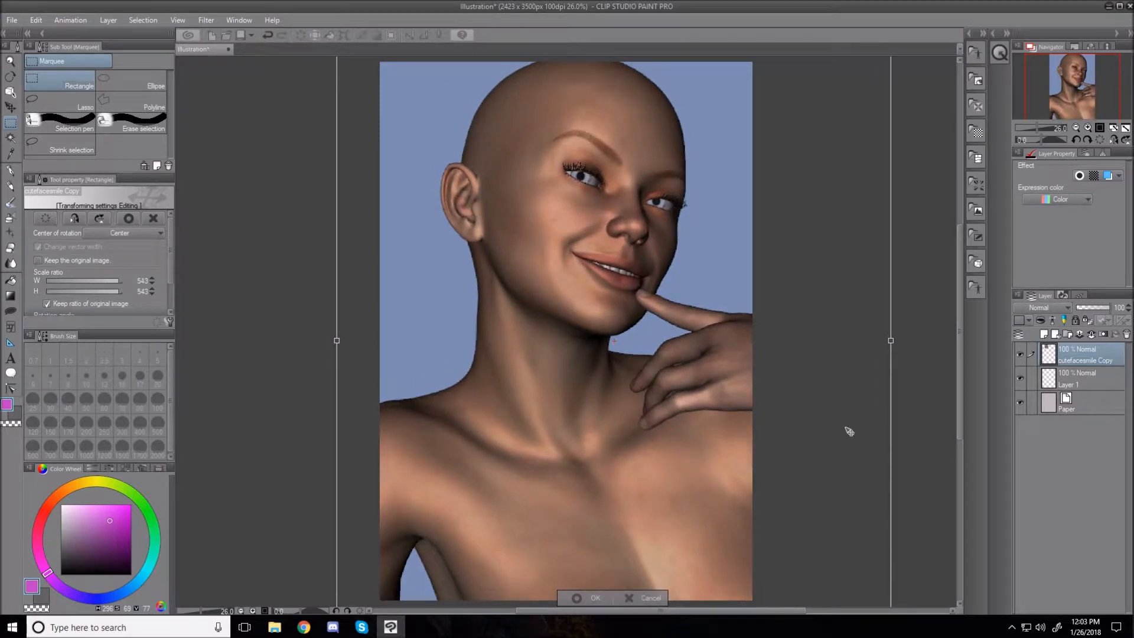
# - Shrink the pasted figure proportionally to about 153% and move it toward the middle of the canvas
pyautogui.scroll(-5, 848, 430)
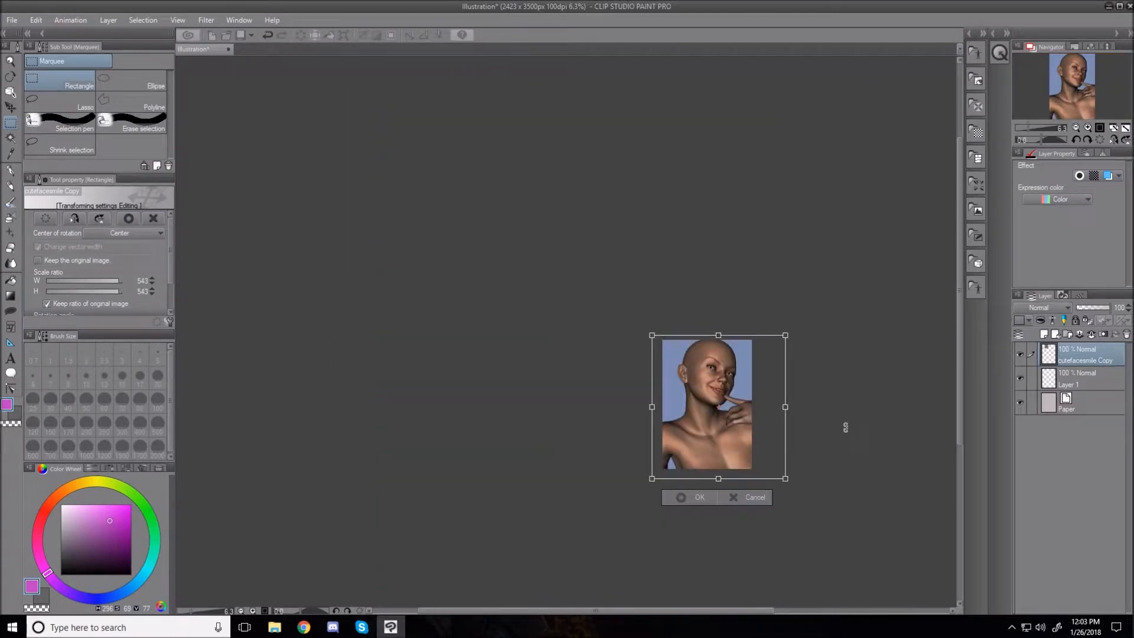
pyautogui.scroll(2, 845, 426)
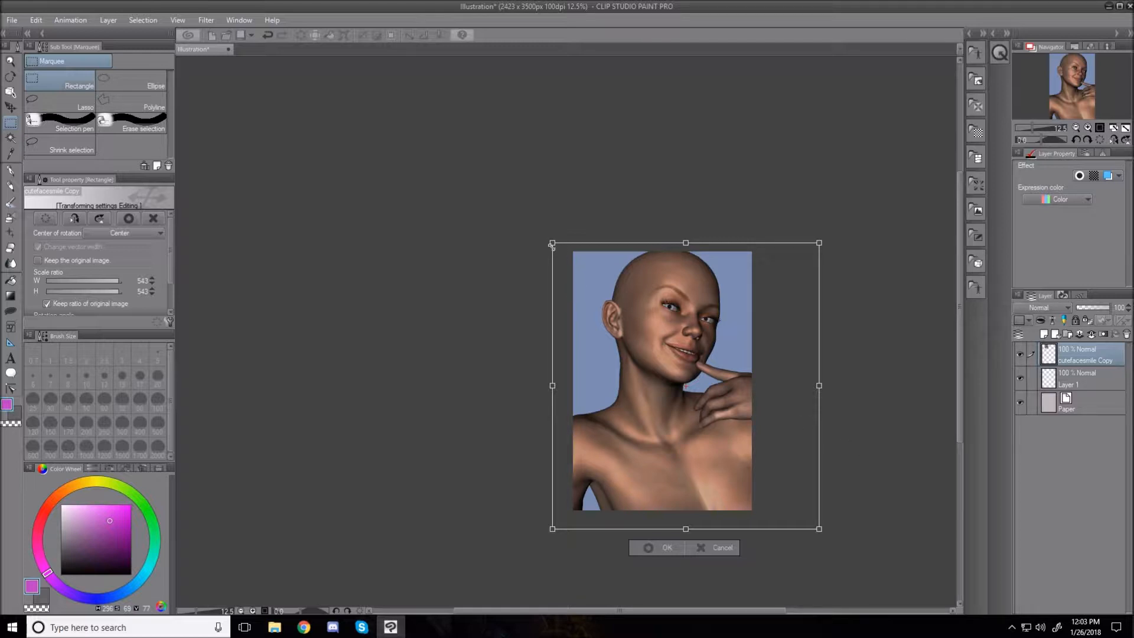
pyautogui.moveTo(549, 243); pyautogui.dragTo(634, 353)
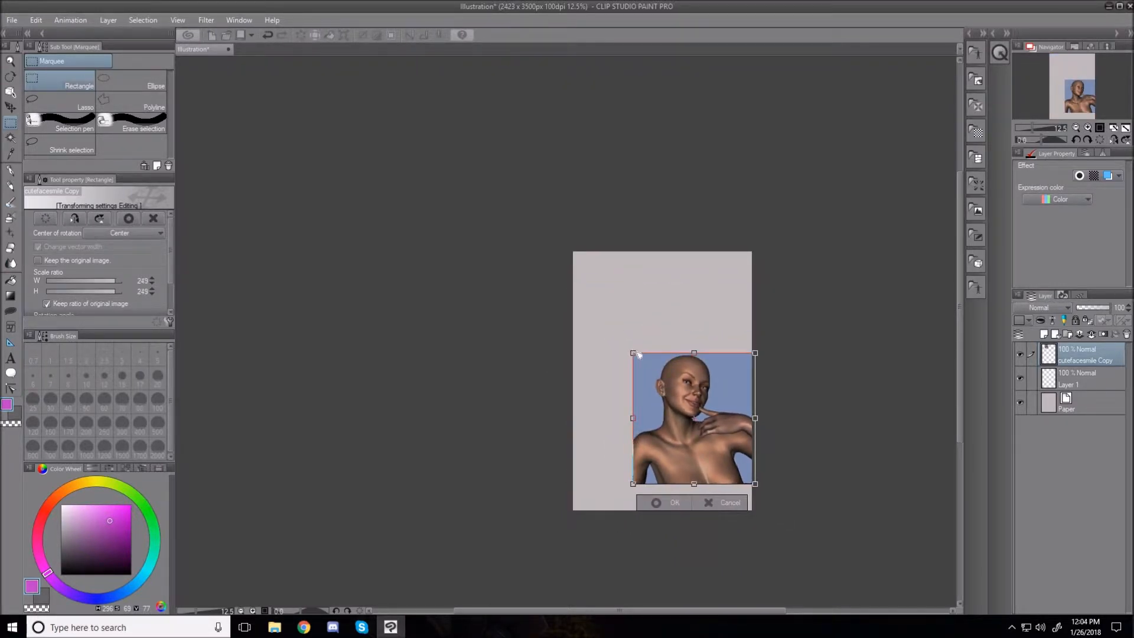
pyautogui.scroll(2, 633, 353)
pyautogui.scroll(1, 630, 356)
pyautogui.scroll(2, 630, 357)
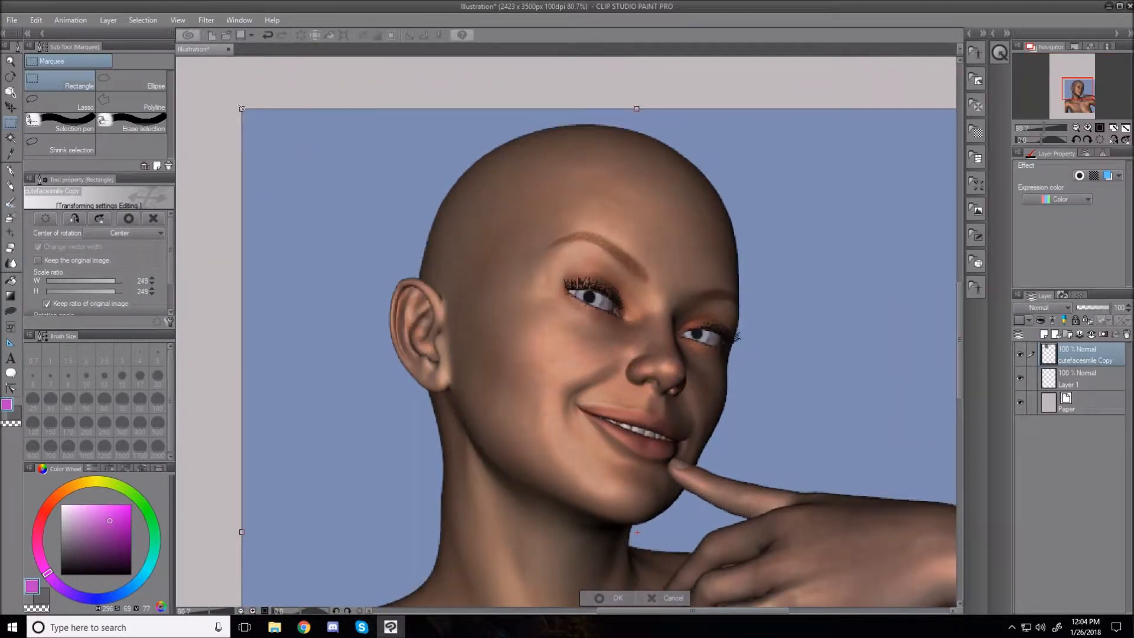
pyautogui.moveTo(241, 108); pyautogui.dragTo(548, 437)
pyautogui.moveTo(767, 498); pyautogui.dragTo(522, 151)
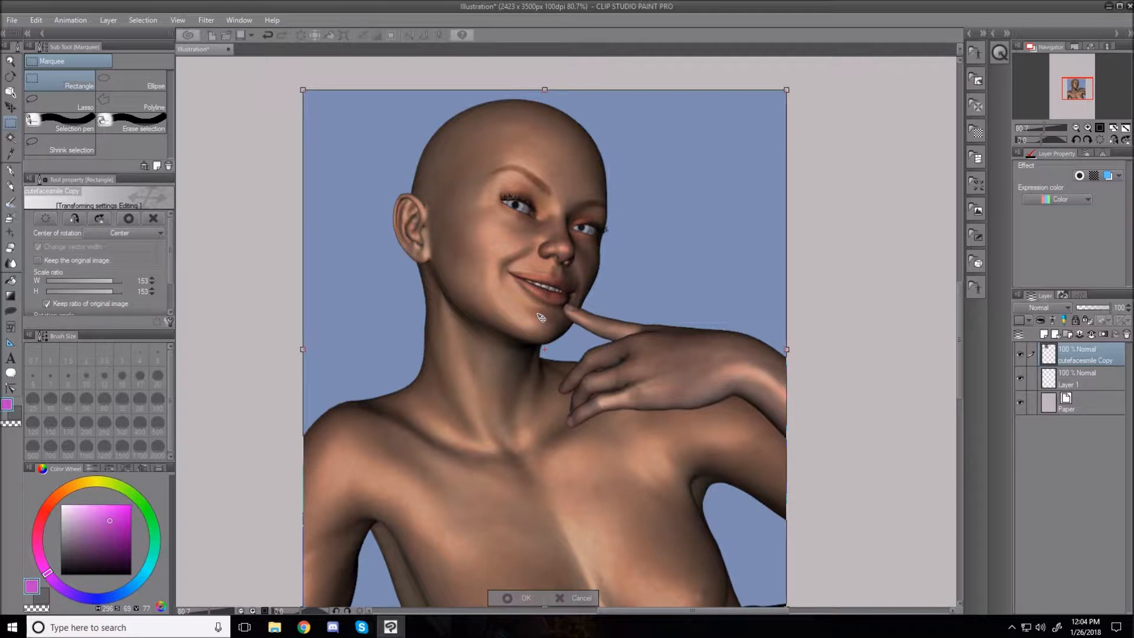
# - Enlarge the pasted figure to about 585%, position it so the head and shoulders fill the canvas, and apply the transformation
pyautogui.hotkey('ctrl', '0')
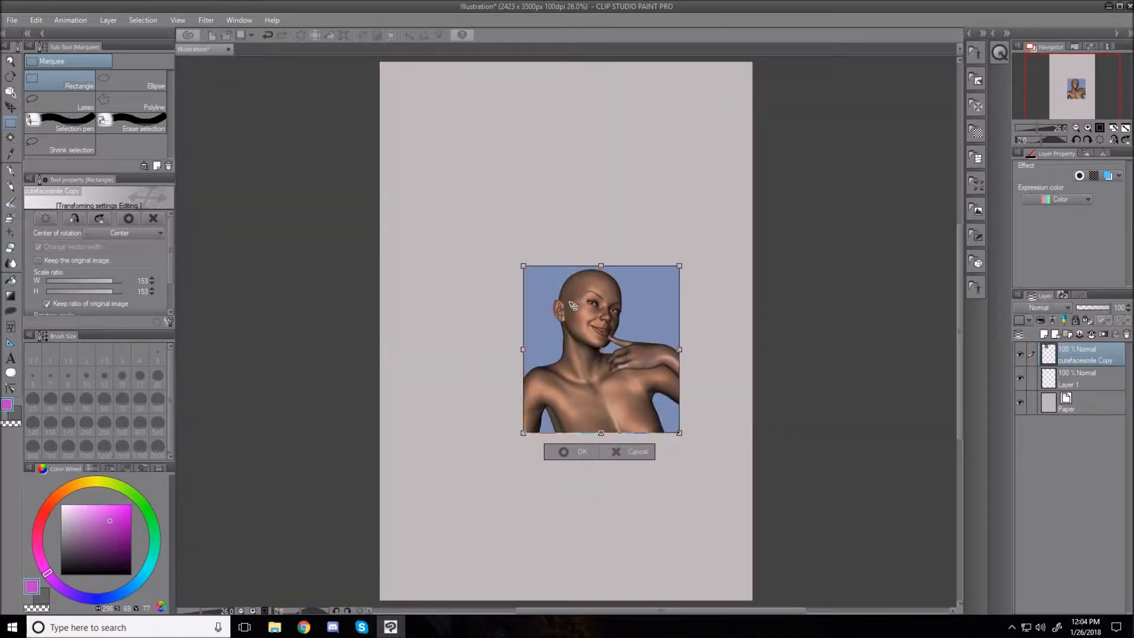
pyautogui.scroll(-5, 572, 305)
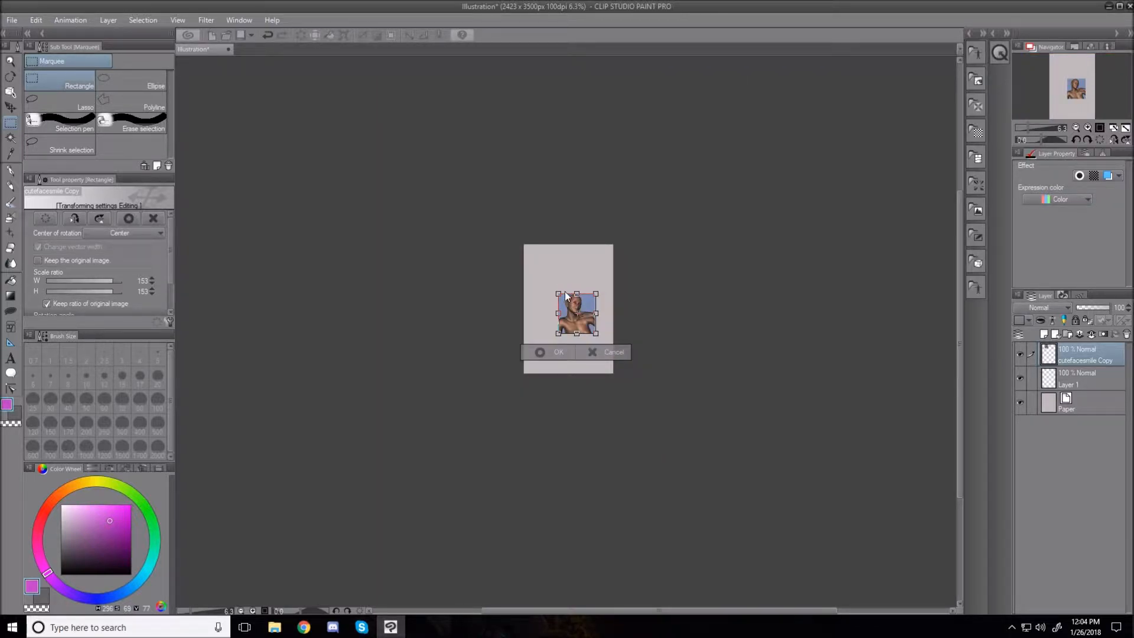
pyautogui.moveTo(557, 291); pyautogui.dragTo(134, 100)
pyautogui.moveTo(402, 168); pyautogui.dragTo(523, 299)
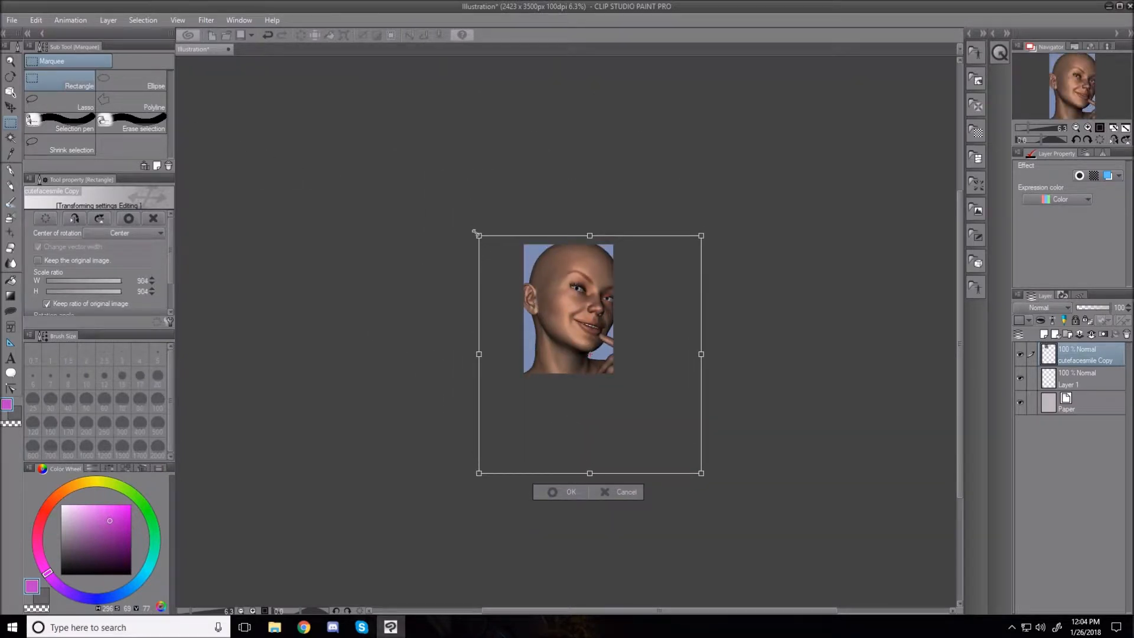
pyautogui.moveTo(476, 236); pyautogui.dragTo(522, 273)
pyautogui.moveTo(575, 323); pyautogui.dragTo(564, 294)
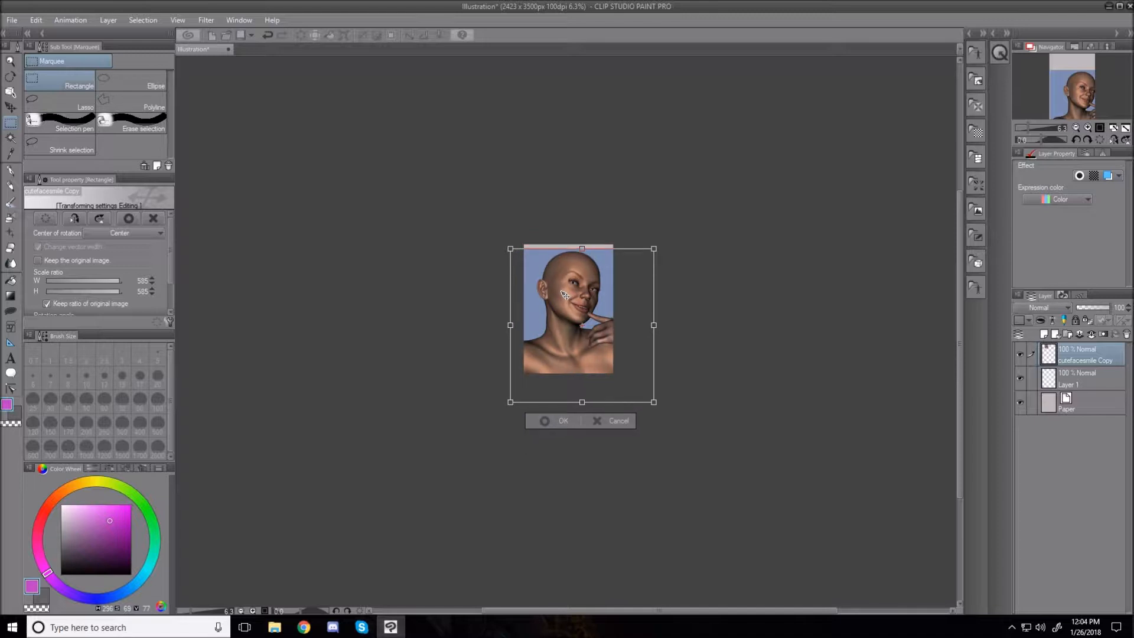
pyautogui.press('Return')
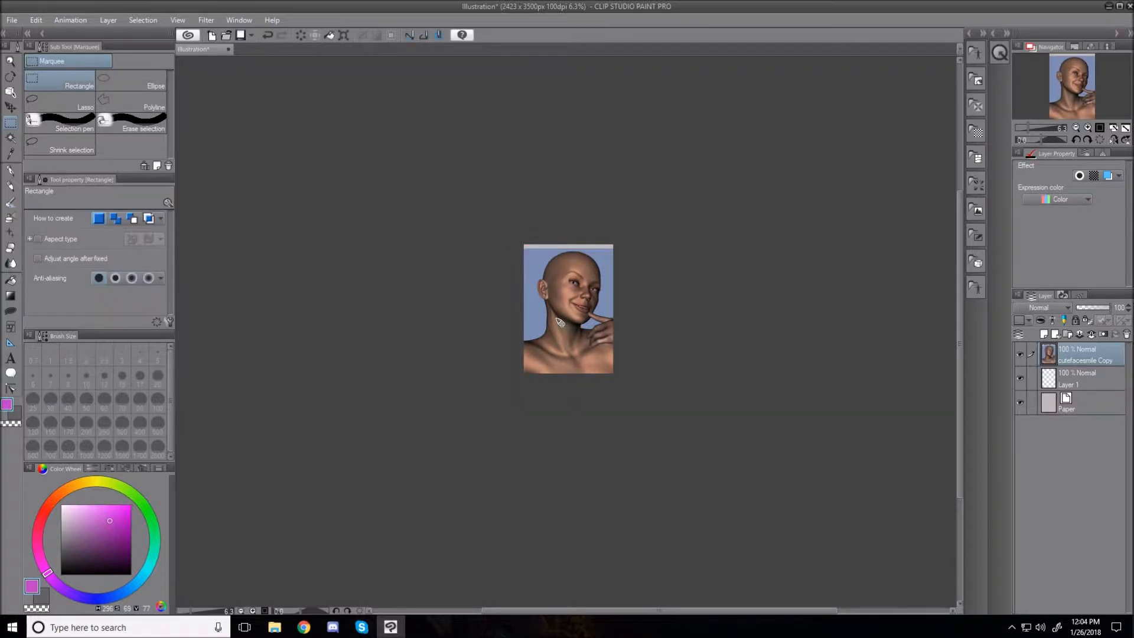
pyautogui.scroll(4, 559, 322)
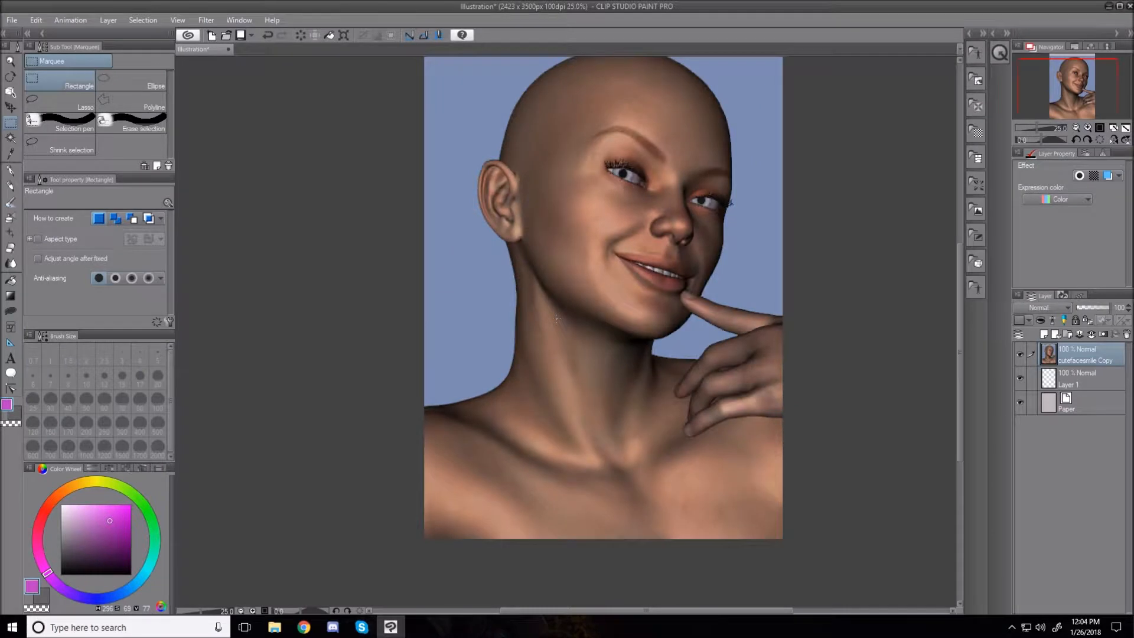
pyautogui.scroll(1, 556, 317)
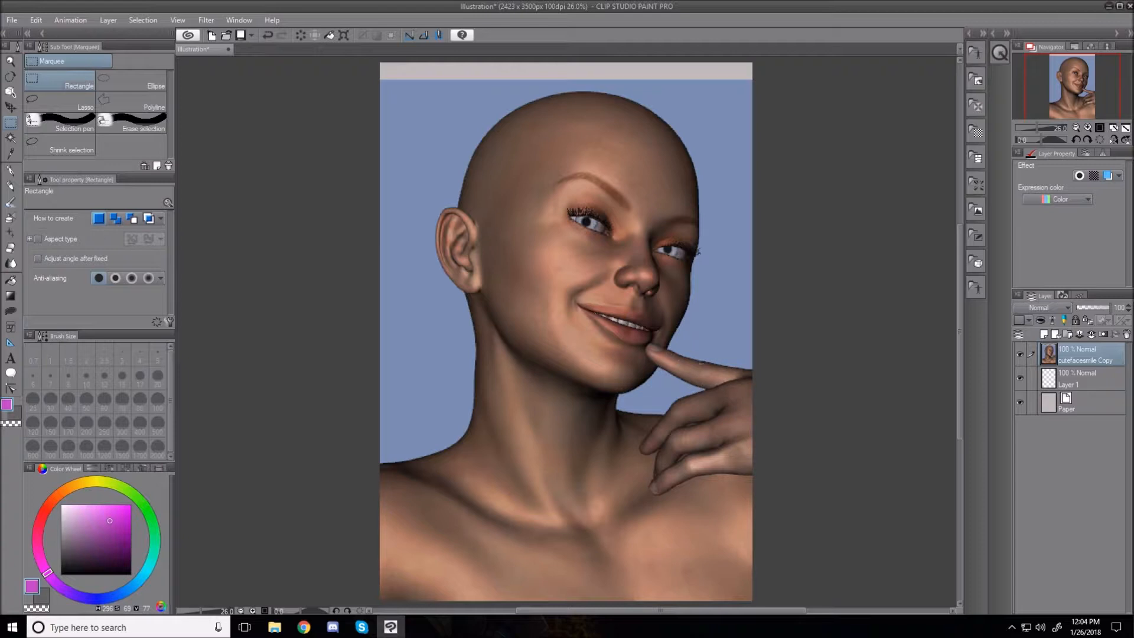
pyautogui.scroll(5, 676, 321)
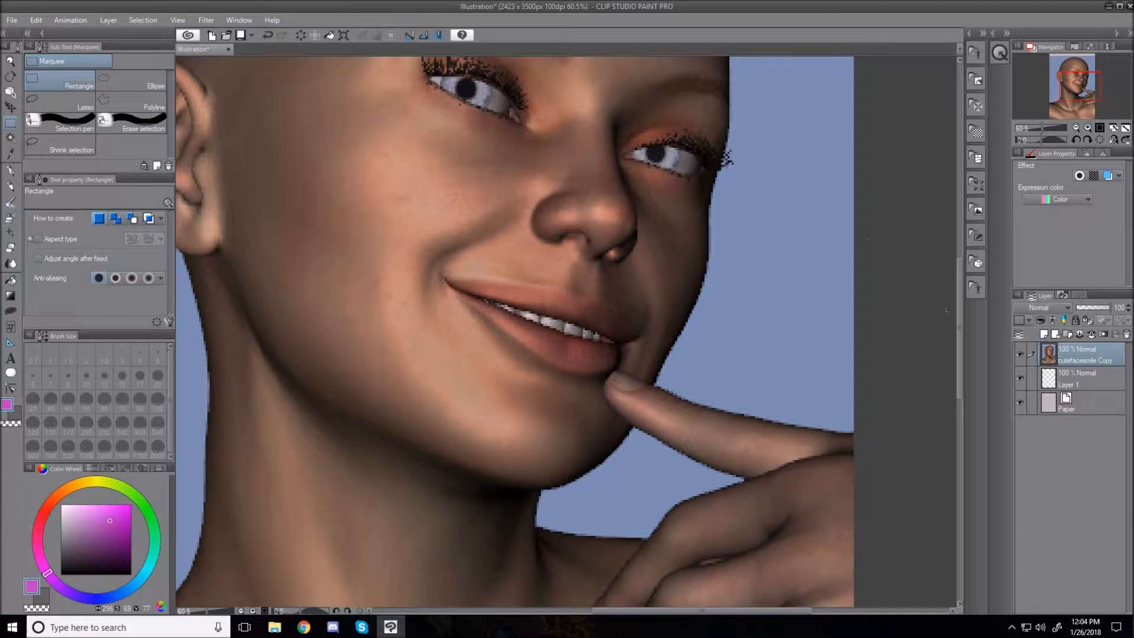
pyautogui.moveTo(960, 351)
pyautogui.mouseDown()
pyautogui.moveTo(951, 286)
pyautogui.moveTo(957, 358)
pyautogui.mouseUp()
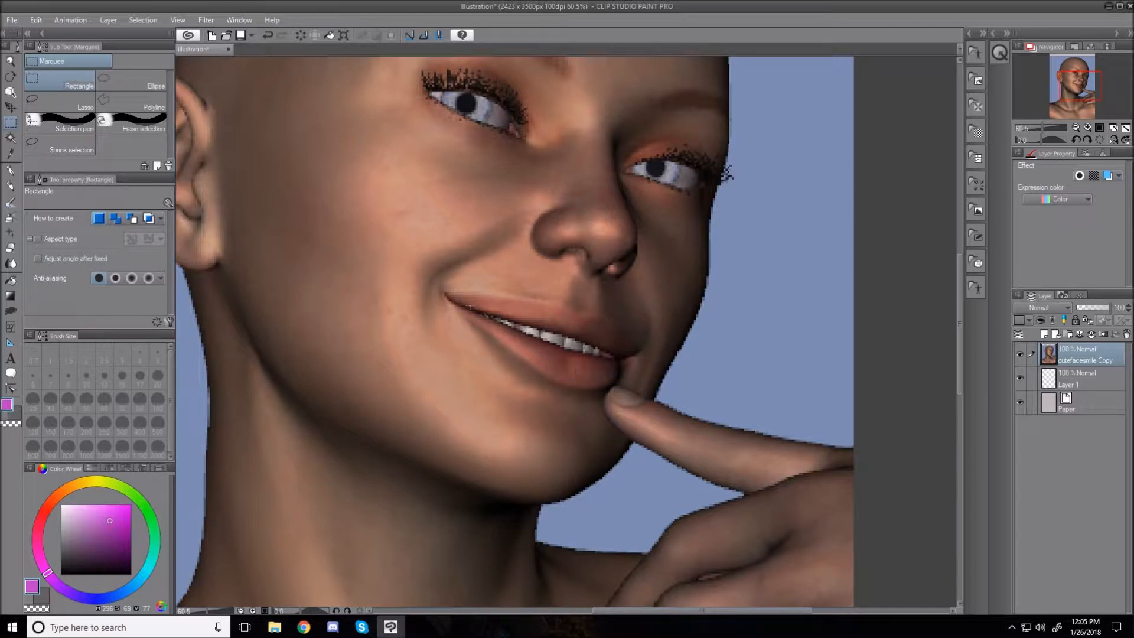
pyautogui.hotkey('ctrl', '0')
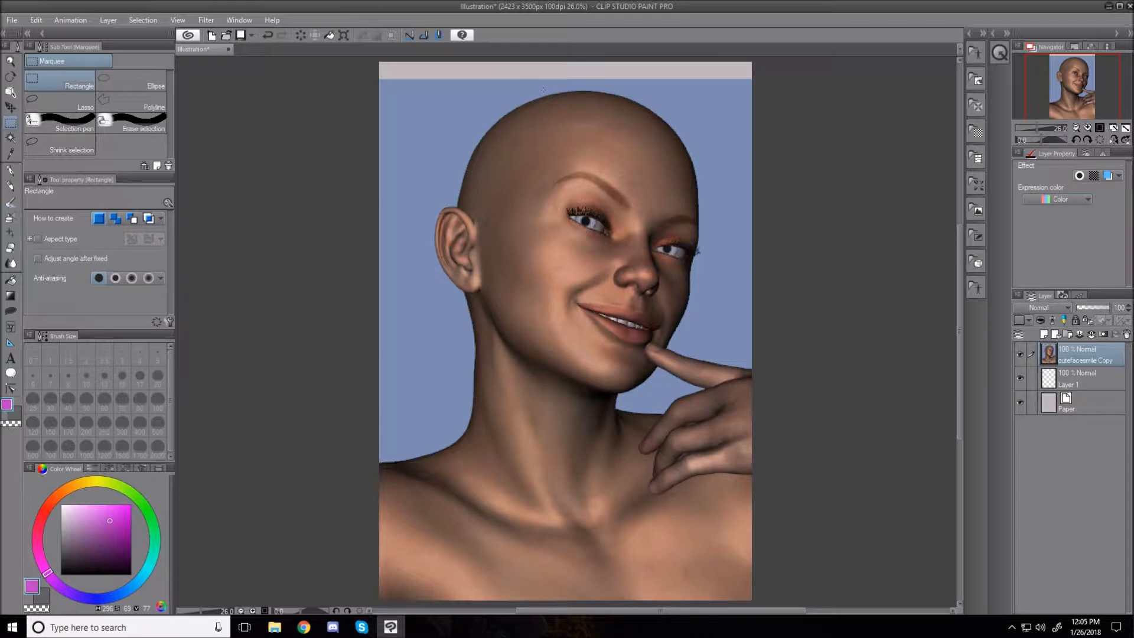
# - Delete the empty Layer 1 and choose the G-pen
pyautogui.keyDown('ctrl'); pyautogui.click(1079, 377); pyautogui.keyUp('ctrl')
pyautogui.click(1126, 335)
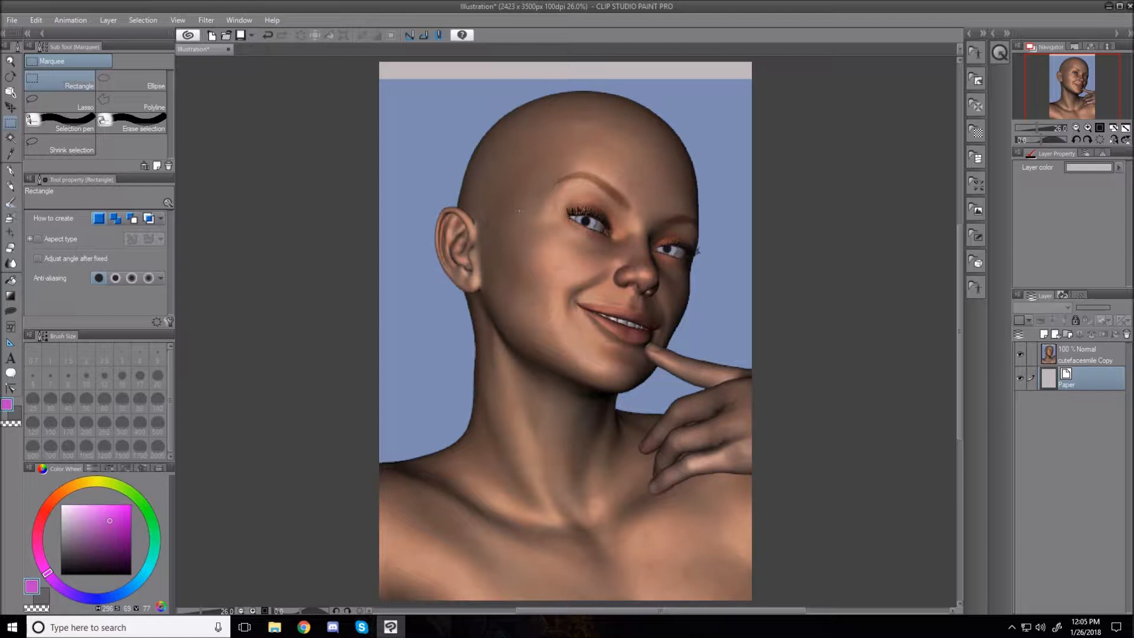
pyautogui.click(11, 171)
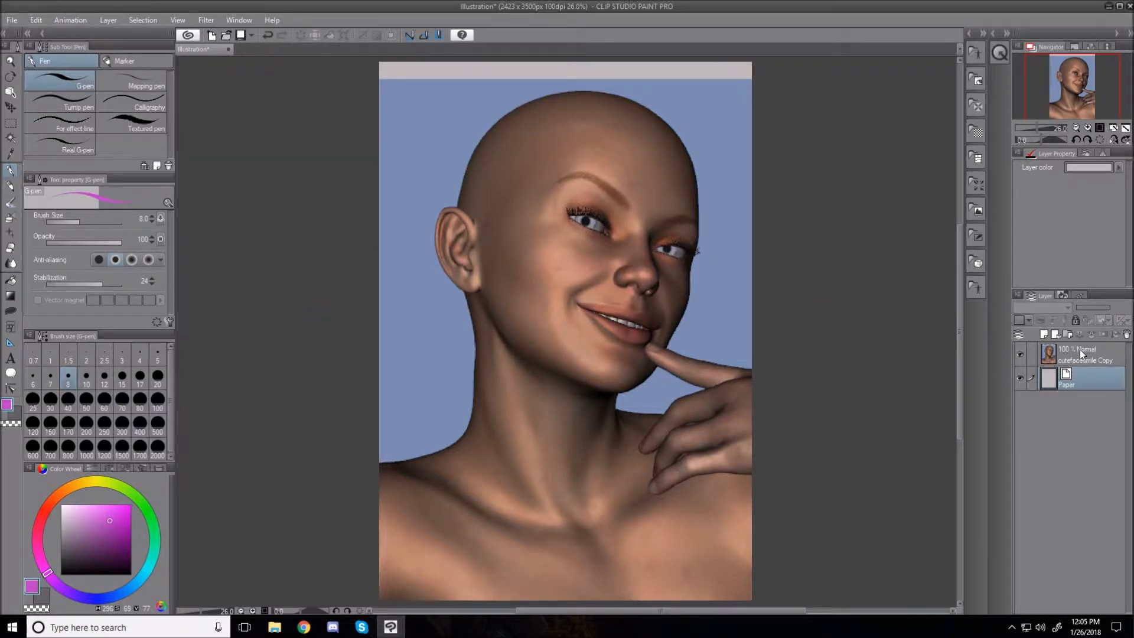
# - Set the drawing colour to black and lower the opacity of the pasted reference layer to 38%
pyautogui.click(1080, 349)
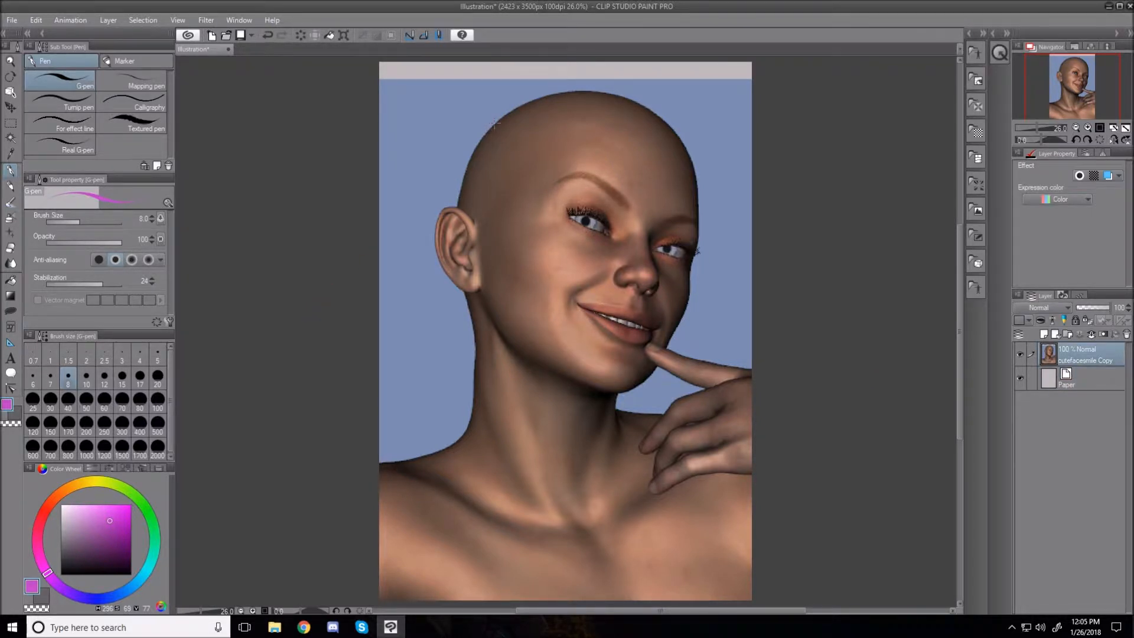
pyautogui.scroll(5, 494, 124)
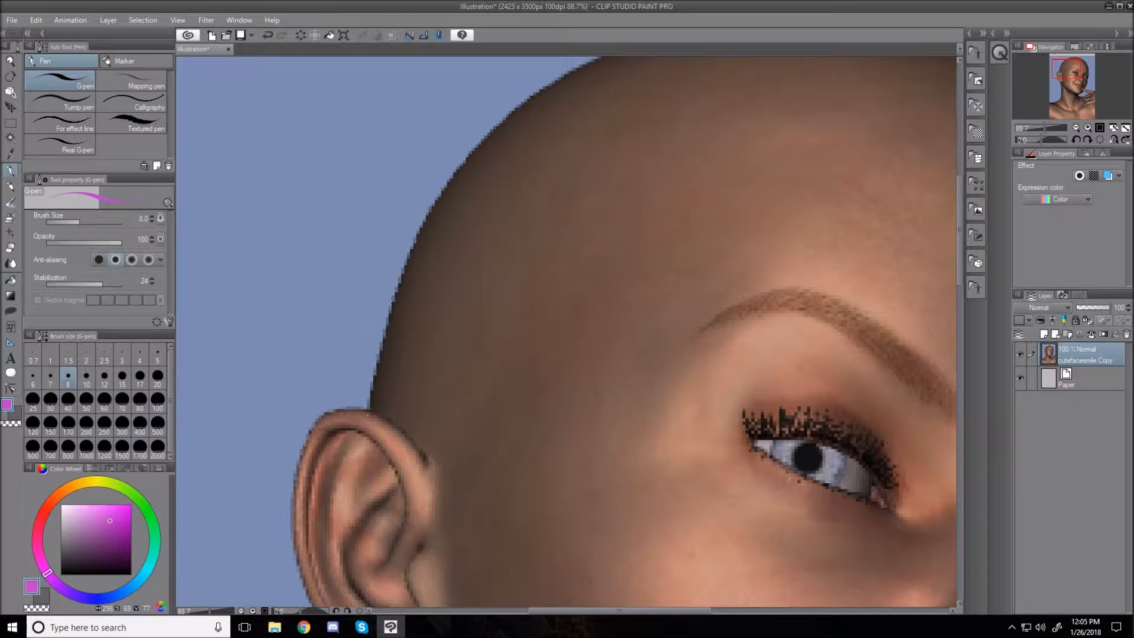
pyautogui.scroll(-4, 557, 127)
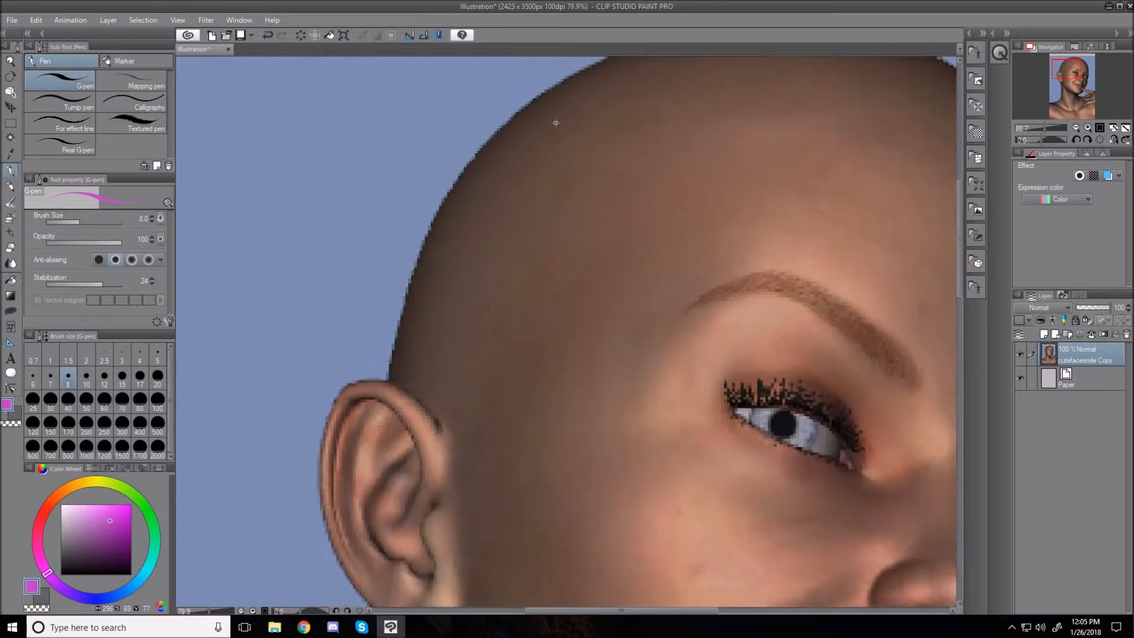
pyautogui.scroll(-1, 551, 122)
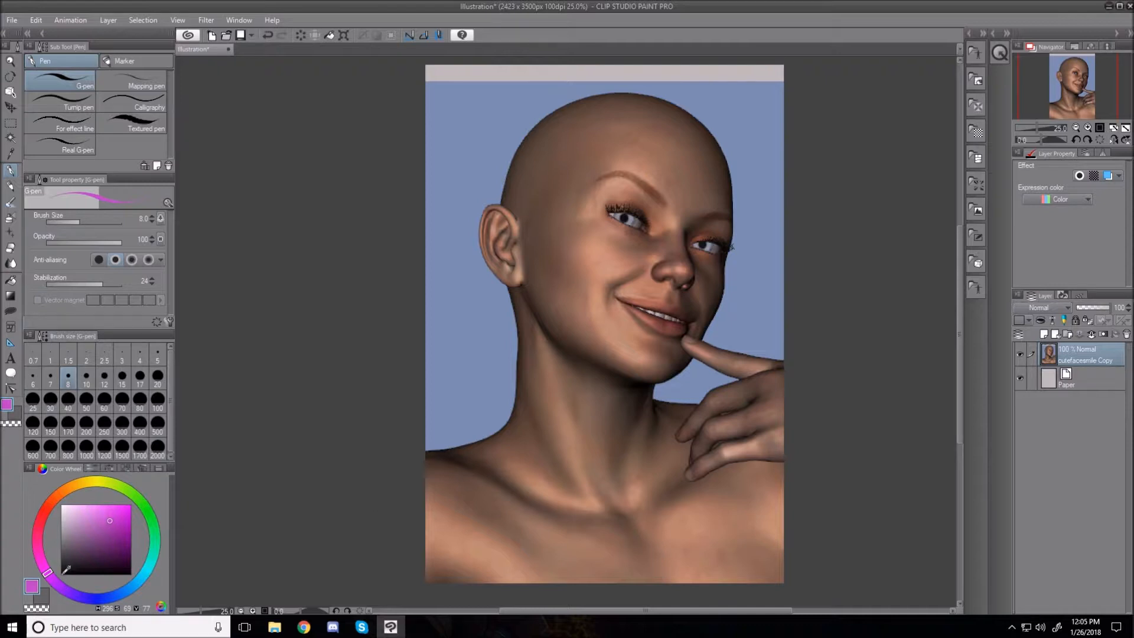
pyautogui.click(64, 568)
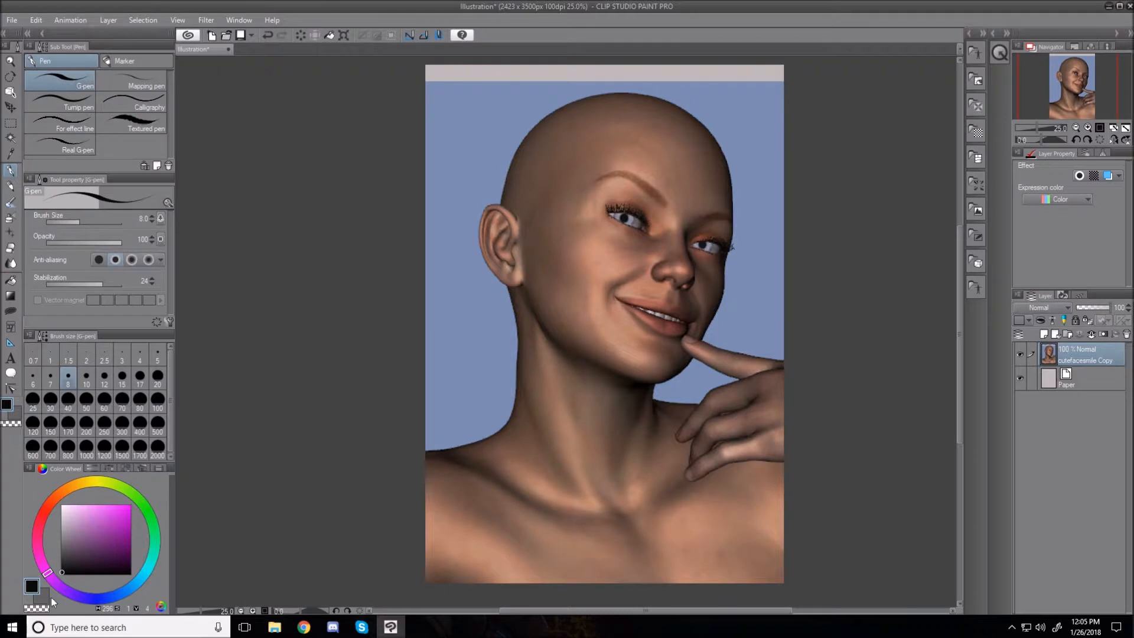
pyautogui.moveTo(62, 571); pyautogui.dragTo(61, 580)
pyautogui.moveTo(1111, 308); pyautogui.dragTo(1090, 309)
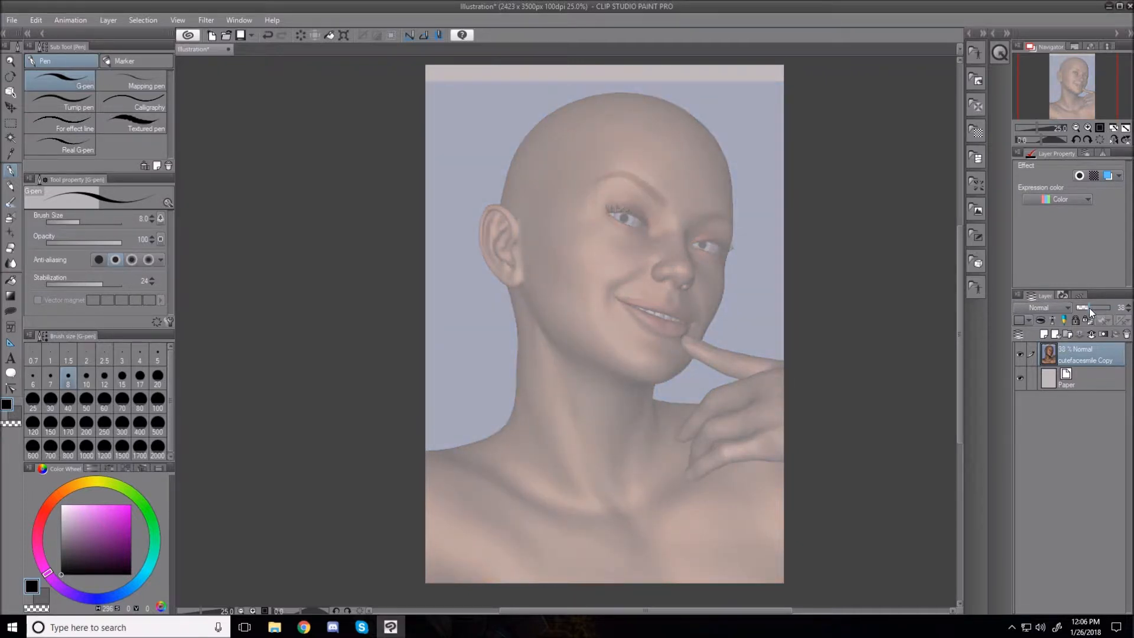
# - Set the reference layer's opacity to 41% and add a new raster layer above it
pyautogui.moveTo(1089, 309); pyautogui.dragTo(1089, 310)
pyautogui.scroll(1, 795, 395)
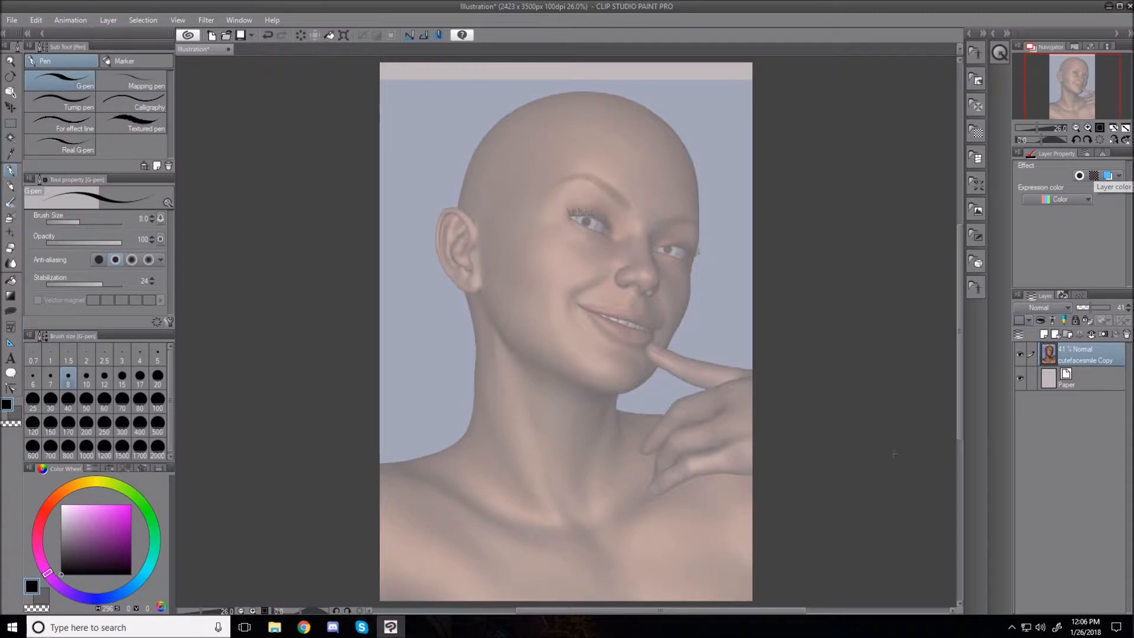
pyautogui.click(1044, 335)
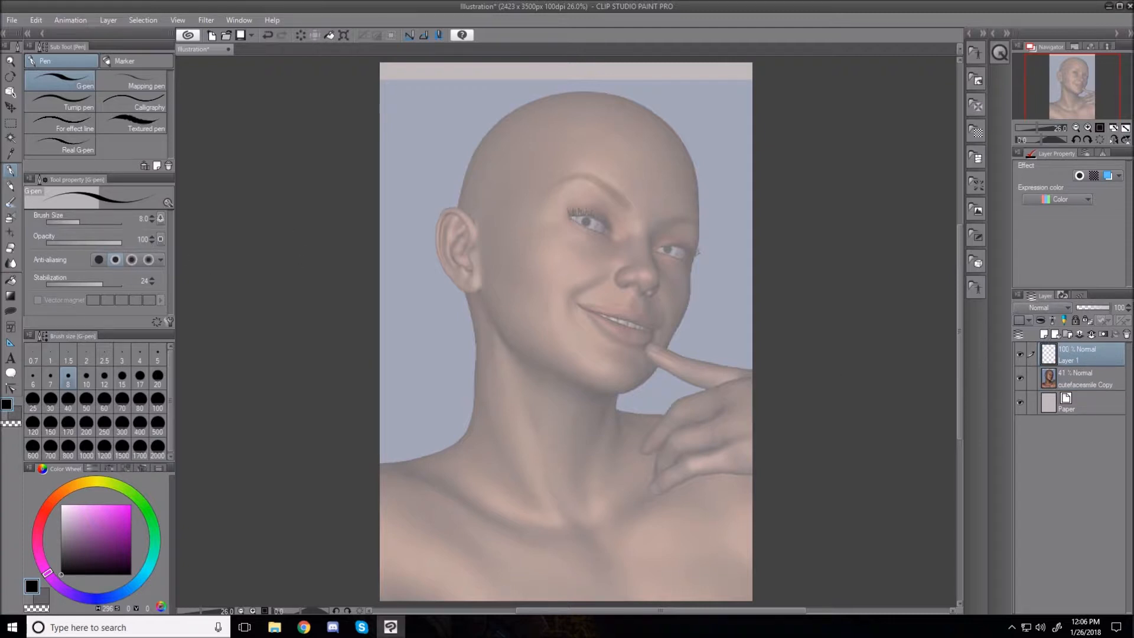
# - With the Darker pencil, sketch the face outline from temple to chin, the nose bridge line and both eyebrows on Layer 1
pyautogui.scroll(2, 632, 280)
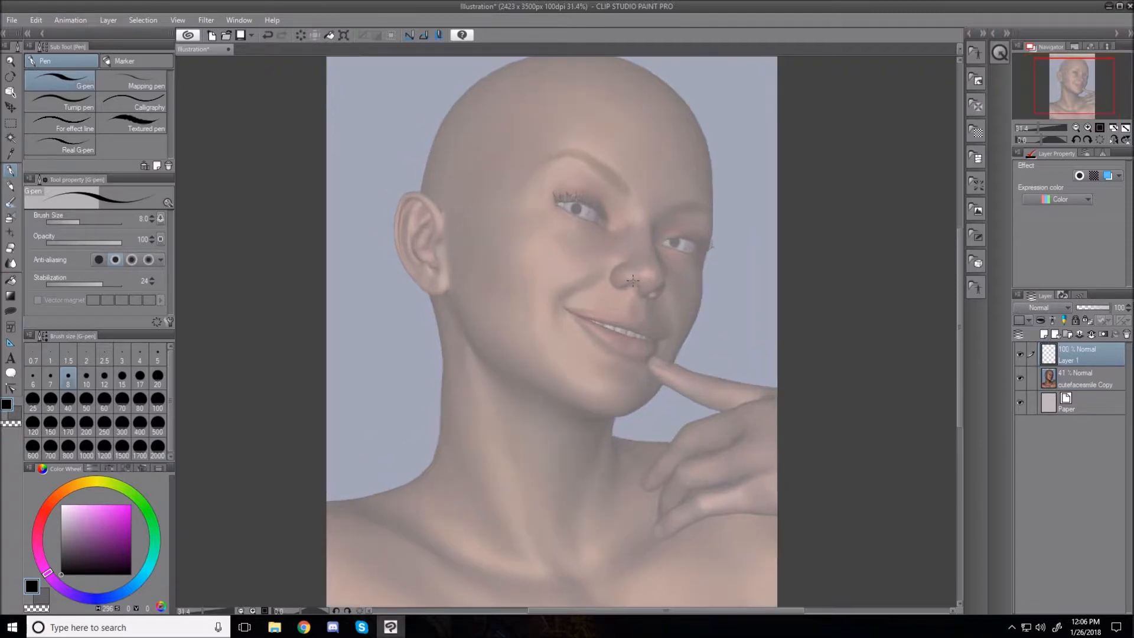
pyautogui.scroll(-1, 632, 280)
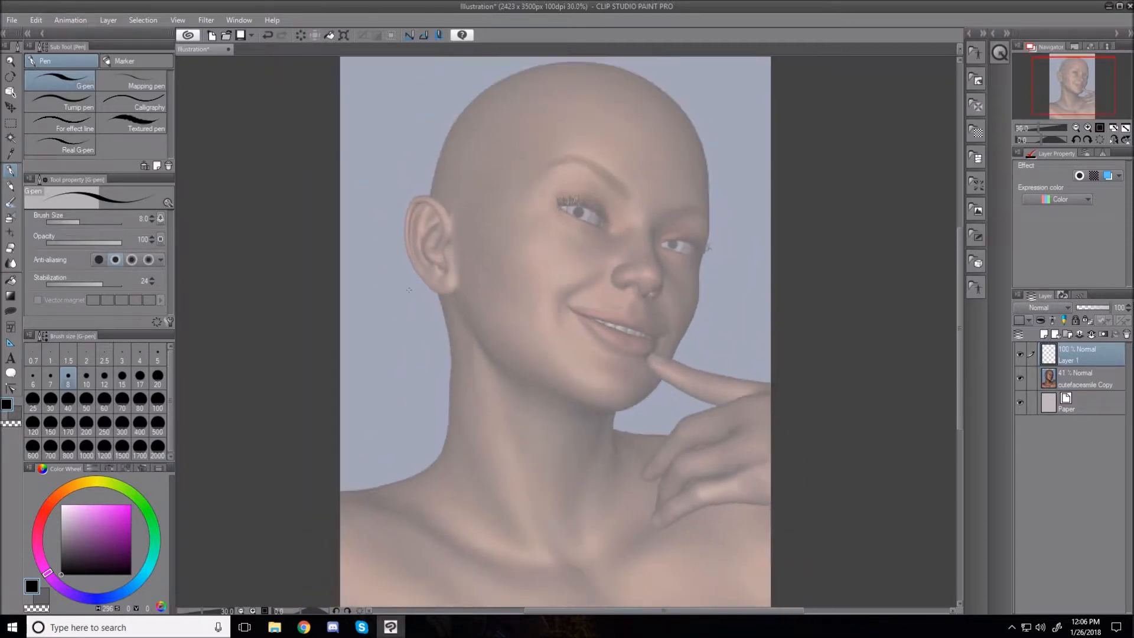
pyautogui.click(10, 186)
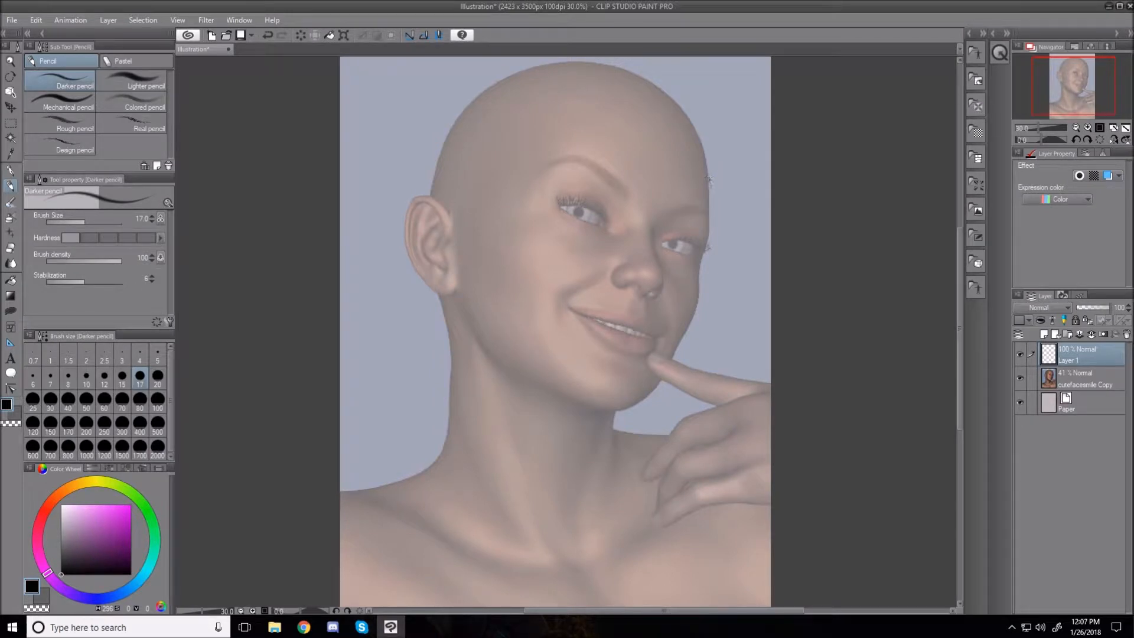
pyautogui.moveTo(707, 237); pyautogui.dragTo(679, 343)
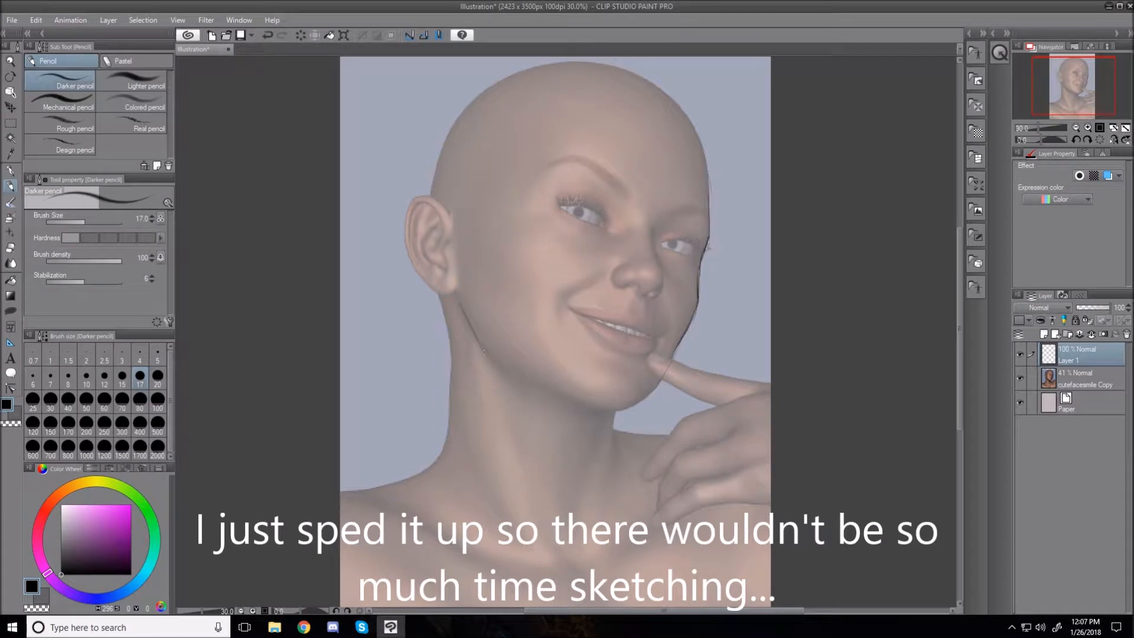
pyautogui.moveTo(610, 411); pyautogui.dragTo(636, 404)
pyautogui.moveTo(655, 219); pyautogui.dragTo(653, 242)
pyautogui.moveTo(549, 163)
pyautogui.mouseDown()
pyautogui.moveTo(586, 157)
pyautogui.moveTo(625, 195)
pyautogui.mouseUp()
pyautogui.moveTo(665, 215); pyautogui.dragTo(707, 210)
# - Sketch the ear's outer rim, lobe and inner folds over the reference
pyautogui.moveTo(417, 201); pyautogui.dragTo(452, 219)
pyautogui.moveTo(406, 250); pyautogui.dragTo(443, 293)
pyautogui.moveTo(437, 209); pyautogui.dragTo(441, 245)
pyautogui.moveTo(440, 261); pyautogui.dragTo(447, 268)
pyautogui.moveTo(417, 220)
pyautogui.mouseDown()
pyautogui.moveTo(440, 207)
pyautogui.moveTo(441, 252)
pyautogui.mouseUp()
# - Sketch the smile crease and the neck lines running down into the shoulder
pyautogui.moveTo(564, 297); pyautogui.dragTo(559, 313)
pyautogui.moveTo(441, 296); pyautogui.dragTo(451, 338)
pyautogui.moveTo(610, 410)
pyautogui.mouseDown()
pyautogui.moveTo(618, 433)
pyautogui.moveTo(652, 436)
pyautogui.mouseUp()
pyautogui.moveTo(447, 353)
pyautogui.mouseDown()
pyautogui.moveTo(451, 443)
pyautogui.moveTo(392, 484)
pyautogui.mouseUp()
# - Sketch the smiling mouth with its upper lip, lower lip and parted inner lines
pyautogui.moveTo(566, 305); pyautogui.dragTo(584, 317)
pyautogui.moveTo(599, 319); pyautogui.dragTo(645, 330)
pyautogui.moveTo(569, 307)
pyautogui.mouseDown()
pyautogui.moveTo(627, 311)
pyautogui.moveTo(659, 335)
pyautogui.mouseUp()
pyautogui.moveTo(575, 313); pyautogui.dragTo(648, 353)
pyautogui.moveTo(595, 322); pyautogui.dragTo(645, 337)
# - Sketch both eyes with their upper and lower lid lines
pyautogui.moveTo(658, 245); pyautogui.dragTo(689, 255)
pyautogui.moveTo(680, 248); pyautogui.dragTo(698, 239)
pyautogui.moveTo(661, 238); pyautogui.dragTo(694, 229)
pyautogui.moveTo(657, 244); pyautogui.dragTo(668, 249)
pyautogui.moveTo(548, 192)
pyautogui.mouseDown()
pyautogui.moveTo(604, 224)
pyautogui.moveTo(564, 211)
pyautogui.mouseUp()
pyautogui.moveTo(564, 211); pyautogui.dragTo(596, 226)
# - Sketch the hairline with jagged bangs and long hair strands falling along both sides of the head
pyautogui.moveTo(449, 240); pyautogui.dragTo(562, 92)
pyautogui.moveTo(659, 147); pyautogui.dragTo(676, 131)
pyautogui.moveTo(459, 78); pyautogui.dragTo(390, 289)
pyautogui.moveTo(384, 255); pyautogui.dragTo(395, 427)
pyautogui.moveTo(407, 311)
pyautogui.mouseDown()
pyautogui.moveTo(424, 437)
pyautogui.moveTo(444, 365)
pyautogui.mouseUp()
pyautogui.moveTo(405, 276); pyautogui.dragTo(410, 308)
pyautogui.moveTo(726, 90); pyautogui.dragTo(743, 154)
pyautogui.moveTo(696, 70); pyautogui.dragTo(721, 197)
pyautogui.moveTo(651, 66); pyautogui.dragTo(706, 120)
pyautogui.moveTo(681, 76); pyautogui.dragTo(717, 169)
pyautogui.moveTo(709, 122); pyautogui.dragTo(718, 216)
pyautogui.moveTo(719, 164); pyautogui.dragTo(733, 345)
pyautogui.moveTo(723, 269); pyautogui.dragTo(746, 383)
pyautogui.moveTo(760, 434); pyautogui.dragTo(770, 459)
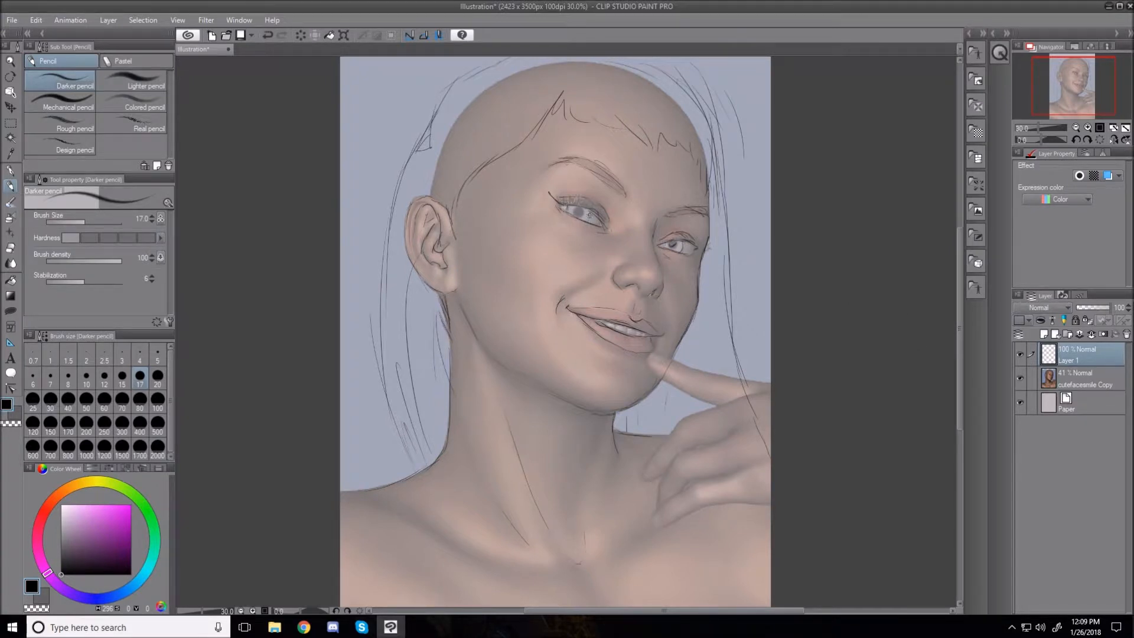
# - Hide the pasted reference layer to check the sketch, and delete that layer
pyautogui.click(1020, 377)
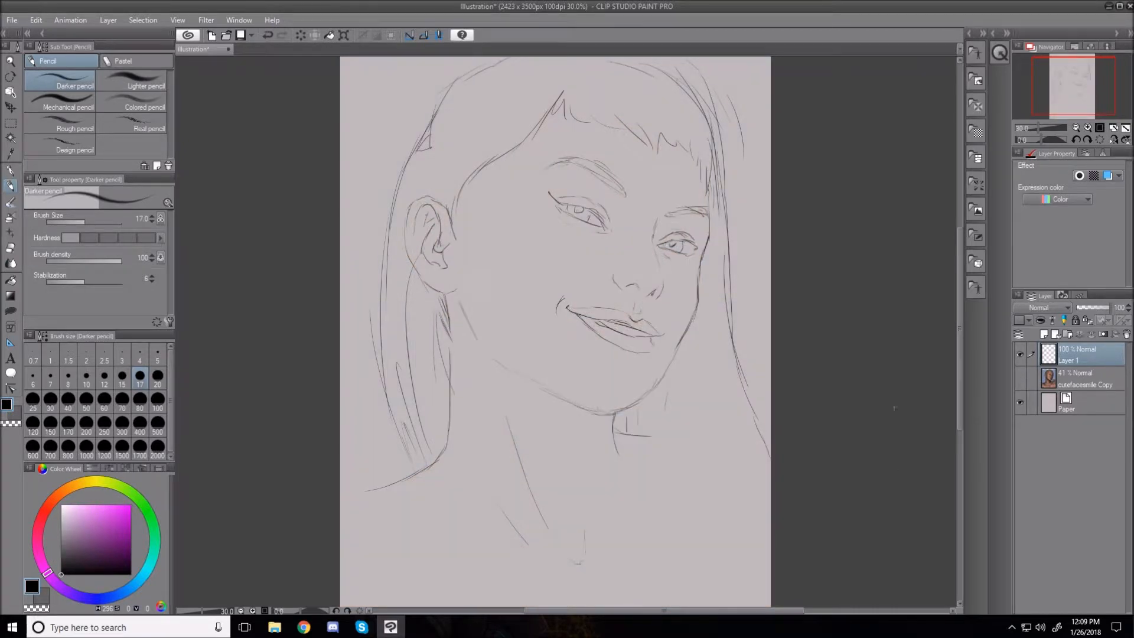
pyautogui.moveTo(1079, 379); pyautogui.dragTo(1128, 334)
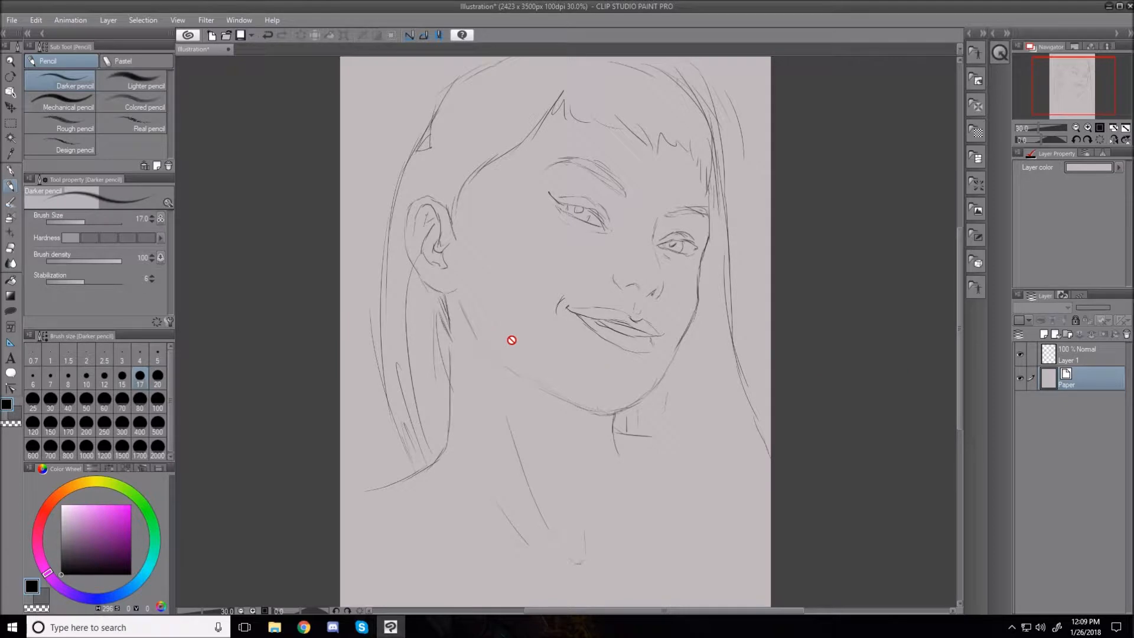
# - Apply the blue layer color effect to the sketch on Layer 1 and add a new raster layer above it
pyautogui.click(1095, 349)
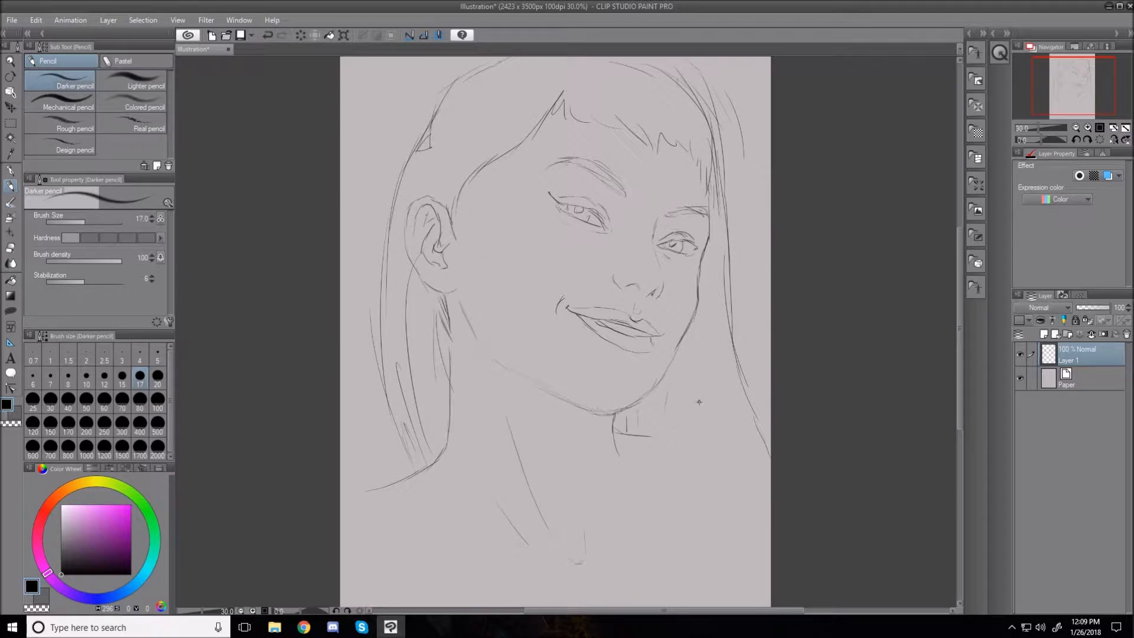
pyautogui.click(1108, 176)
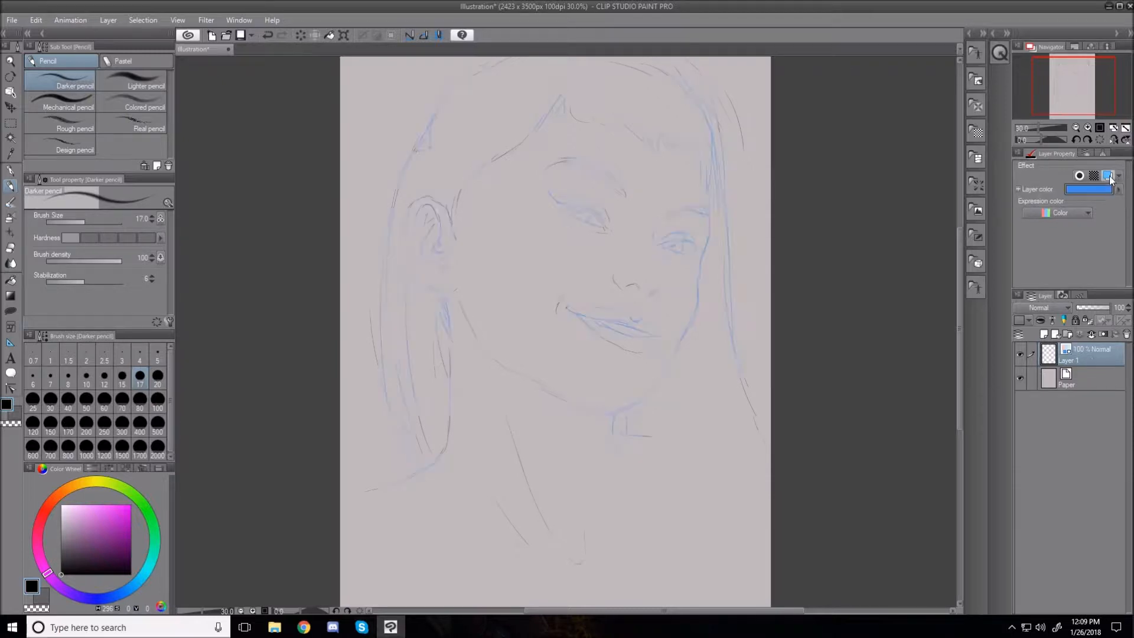
pyautogui.click(1055, 333)
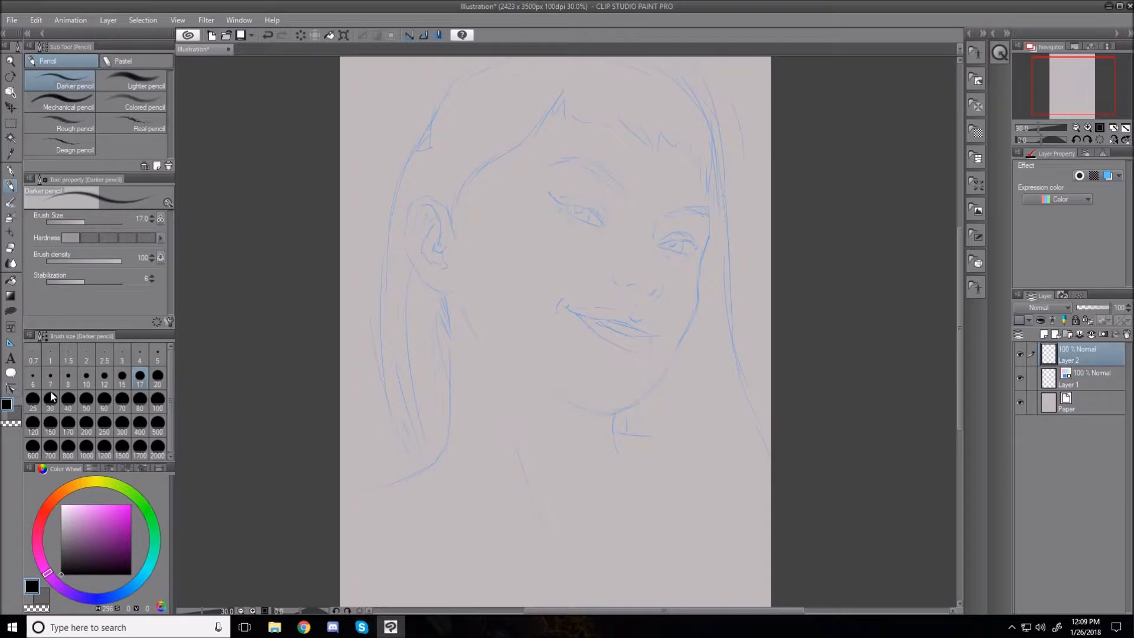
# - With the G-pen, ink the nostrils, the nose's underside and the curved bridge line beside the far eye
pyautogui.click(10, 171)
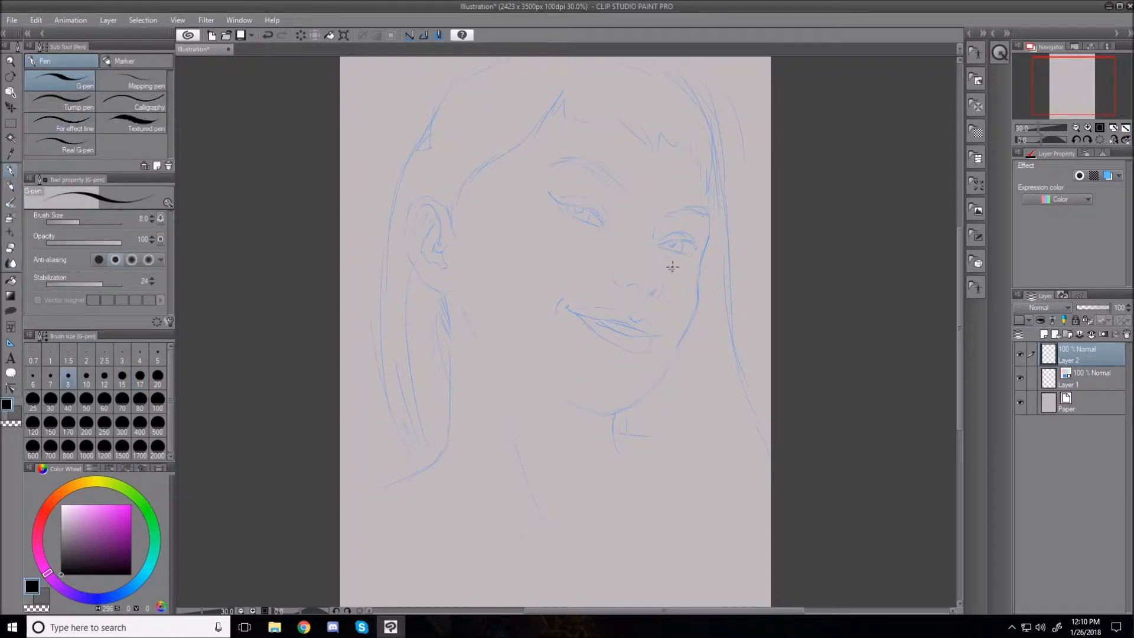
pyautogui.scroll(3, 672, 267)
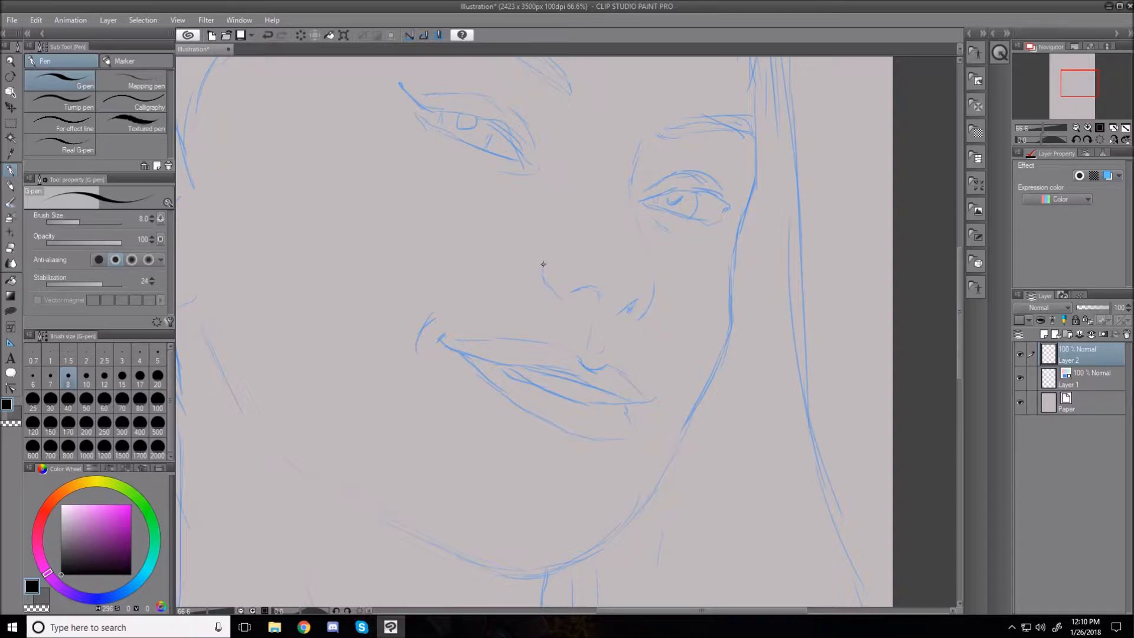
pyautogui.moveTo(544, 262)
pyautogui.mouseDown()
pyautogui.moveTo(556, 297)
pyautogui.moveTo(594, 289)
pyautogui.moveTo(634, 309)
pyautogui.moveTo(653, 301)
pyautogui.moveTo(647, 289)
pyautogui.mouseUp()
pyautogui.moveTo(643, 140)
pyautogui.mouseDown()
pyautogui.moveTo(631, 214)
pyautogui.moveTo(652, 260)
pyautogui.mouseUp()
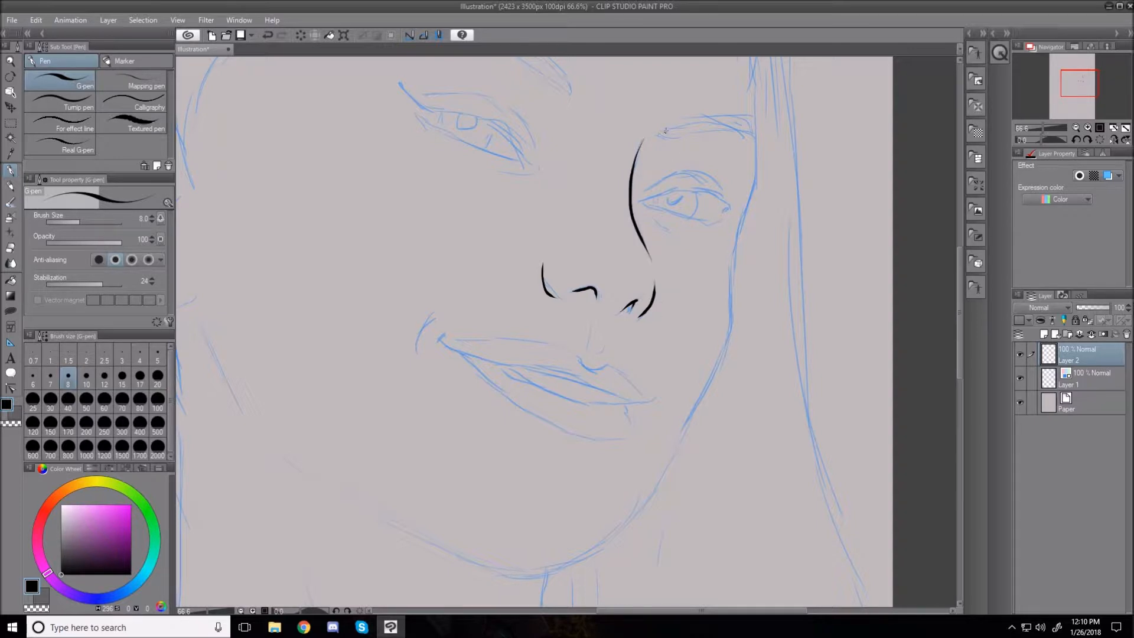
# - Ink the far eyebrow and eye, including a thick upper lid, lashes, lid crease, under-eye lines and iris
pyautogui.moveTo(653, 134)
pyautogui.mouseDown()
pyautogui.moveTo(708, 119)
pyautogui.moveTo(753, 126)
pyautogui.mouseUp()
pyautogui.moveTo(660, 137); pyautogui.dragTo(754, 130)
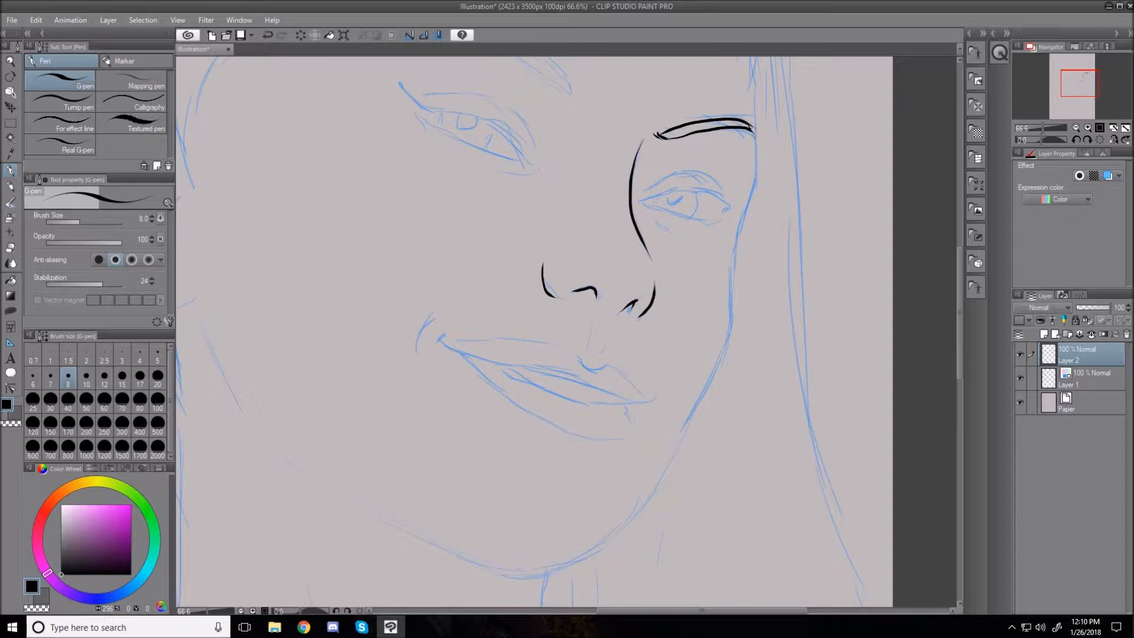
pyautogui.moveTo(642, 202)
pyautogui.mouseDown()
pyautogui.moveTo(710, 189)
pyautogui.moveTo(728, 207)
pyautogui.mouseUp()
pyautogui.moveTo(643, 203)
pyautogui.mouseDown()
pyautogui.moveTo(708, 218)
pyautogui.moveTo(728, 208)
pyautogui.mouseUp()
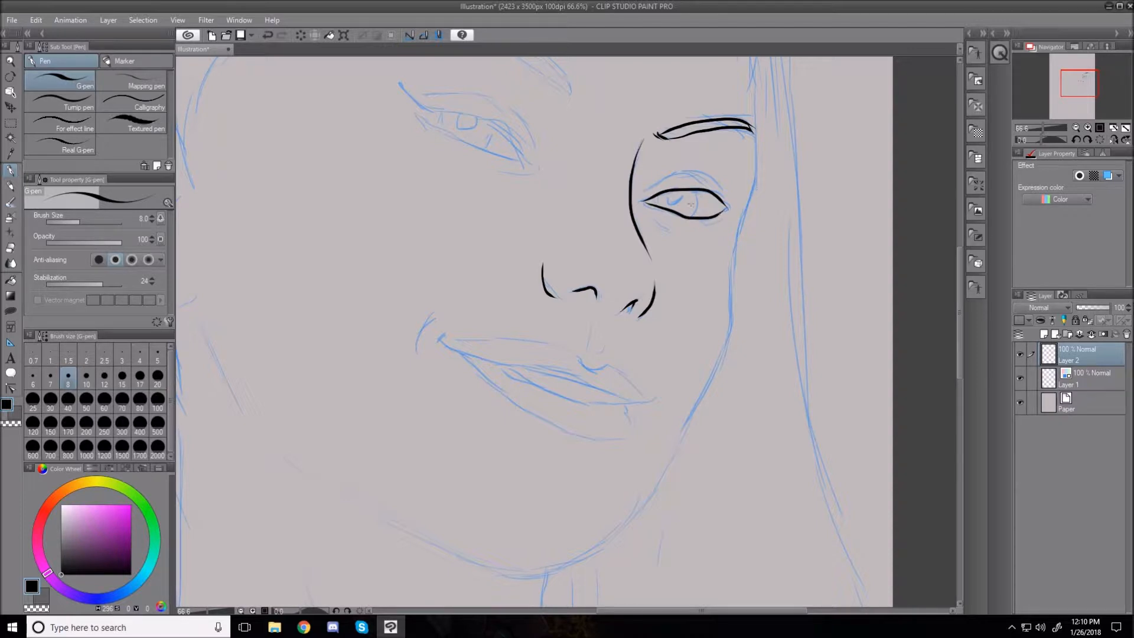
pyautogui.moveTo(648, 199)
pyautogui.mouseDown()
pyautogui.moveTo(701, 188)
pyautogui.moveTo(736, 201)
pyautogui.mouseUp()
pyautogui.moveTo(734, 206)
pyautogui.mouseDown()
pyautogui.moveTo(701, 185)
pyautogui.moveTo(644, 201)
pyautogui.moveTo(690, 219)
pyautogui.moveTo(730, 205)
pyautogui.moveTo(702, 185)
pyautogui.moveTo(730, 207)
pyautogui.moveTo(738, 197)
pyautogui.moveTo(725, 198)
pyautogui.moveTo(719, 222)
pyautogui.mouseUp()
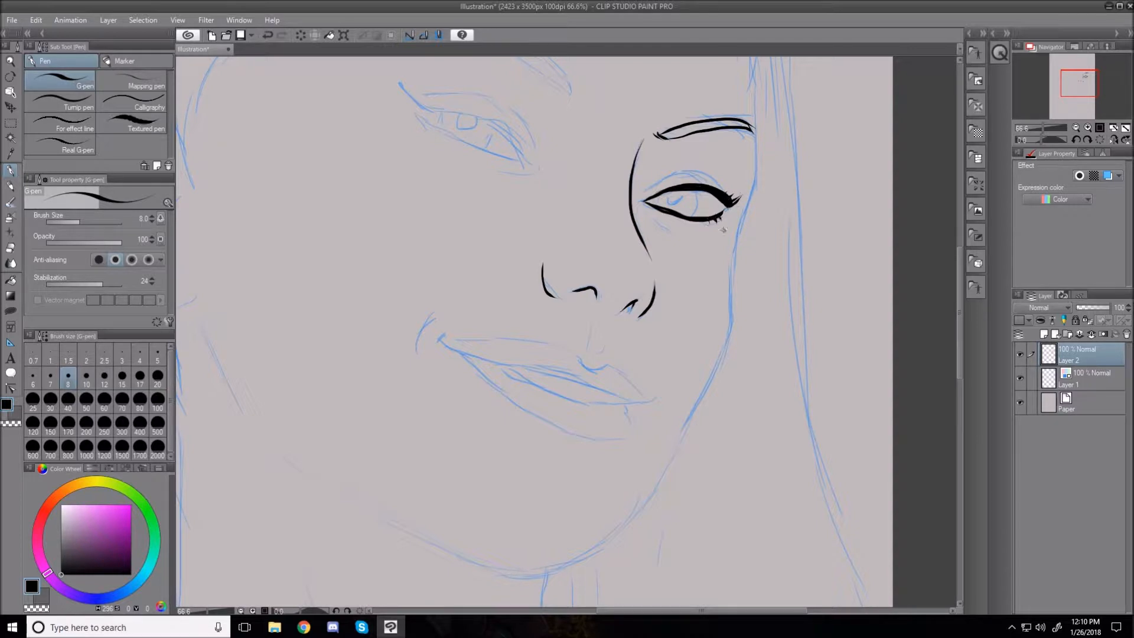
pyautogui.moveTo(647, 187)
pyautogui.mouseDown()
pyautogui.moveTo(709, 177)
pyautogui.moveTo(725, 187)
pyautogui.mouseUp()
pyautogui.moveTo(648, 218); pyautogui.dragTo(664, 227)
pyautogui.moveTo(695, 191)
pyautogui.mouseDown()
pyautogui.moveTo(691, 220)
pyautogui.moveTo(674, 198)
pyautogui.moveTo(684, 203)
pyautogui.mouseUp()
# - Ink the philtrum and smile crease, and trace the far side of the face from the temple toward the chin
pyautogui.moveTo(590, 326)
pyautogui.mouseDown()
pyautogui.moveTo(590, 349)
pyautogui.moveTo(601, 350)
pyautogui.mouseUp()
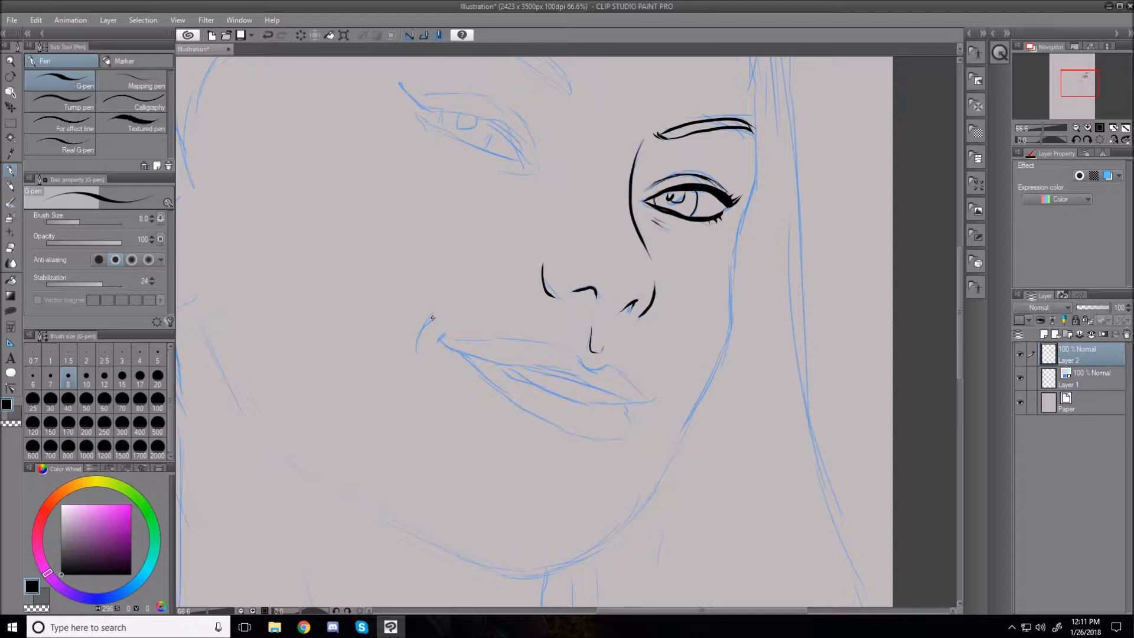
pyautogui.moveTo(430, 320); pyautogui.dragTo(421, 340)
pyautogui.moveTo(753, 71)
pyautogui.mouseDown()
pyautogui.moveTo(754, 175)
pyautogui.moveTo(730, 334)
pyautogui.mouseUp()
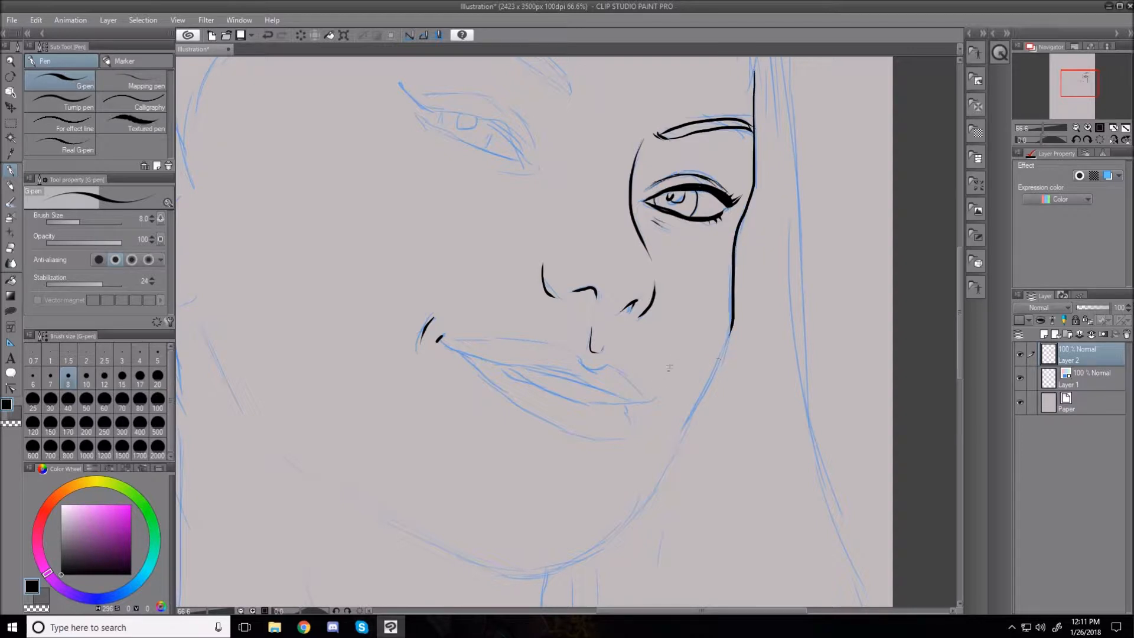
pyautogui.moveTo(734, 313)
pyautogui.mouseDown()
pyautogui.moveTo(680, 444)
pyautogui.moveTo(621, 519)
pyautogui.mouseUp()
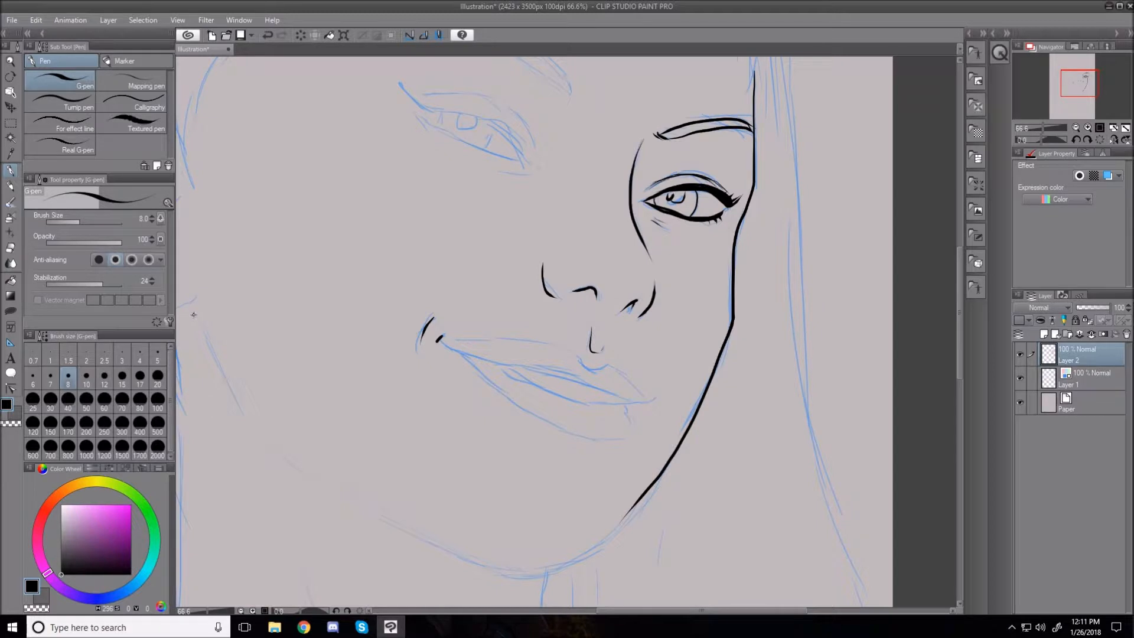
# - Ink the near jaw line from below the ear toward the chin, and undo the last two chin strokes
pyautogui.moveTo(193, 308)
pyautogui.mouseDown()
pyautogui.moveTo(255, 435)
pyautogui.moveTo(347, 502)
pyautogui.moveTo(462, 563)
pyautogui.moveTo(506, 574)
pyautogui.moveTo(539, 572)
pyautogui.mouseUp()
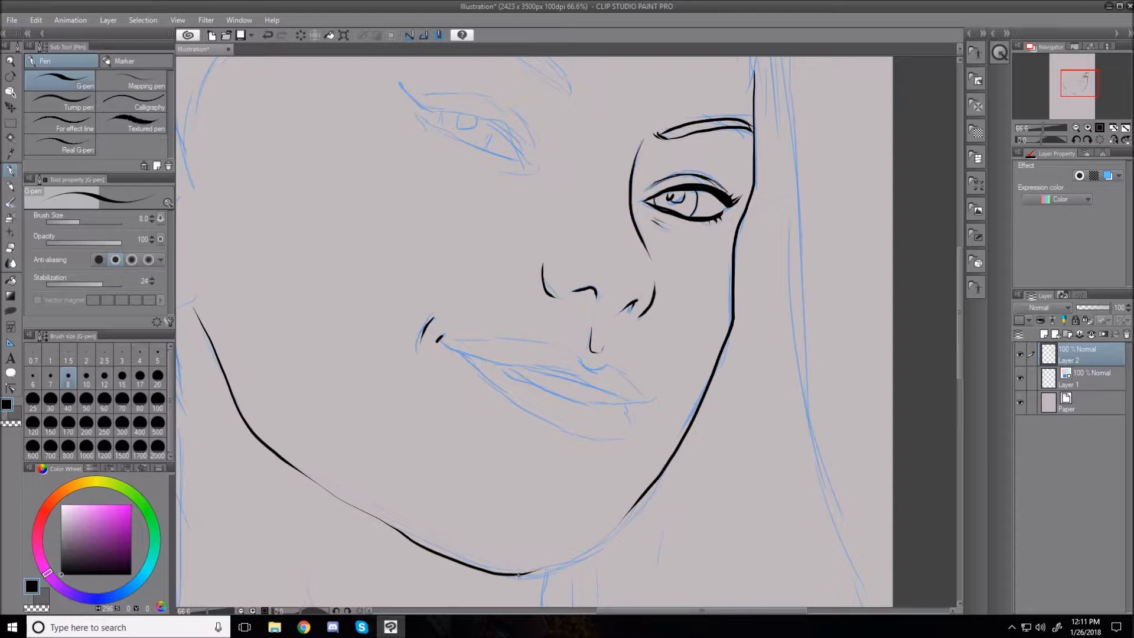
pyautogui.moveTo(523, 575); pyautogui.dragTo(643, 512)
pyautogui.hotkey('ctrl', 'z')
pyautogui.hotkey('ctrl', 'z')
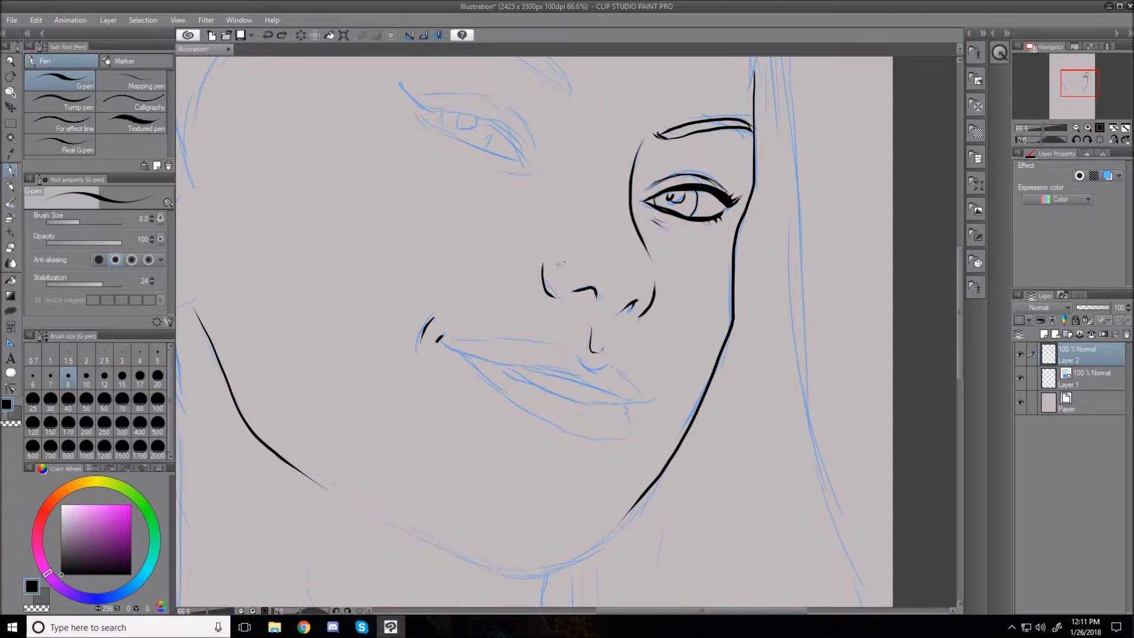
# - Ink the chin in smooth strokes, joining the far side of the face to the near jaw line
pyautogui.press('r')
pyautogui.moveTo(512, 207); pyautogui.dragTo(428, 348)
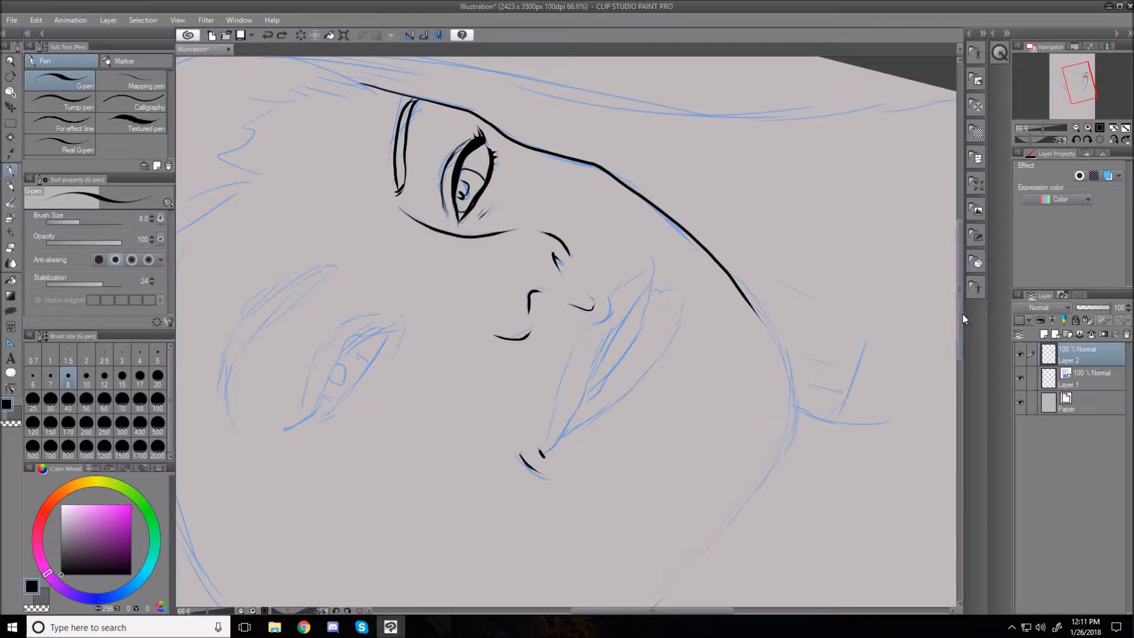
pyautogui.moveTo(958, 314); pyautogui.dragTo(958, 344)
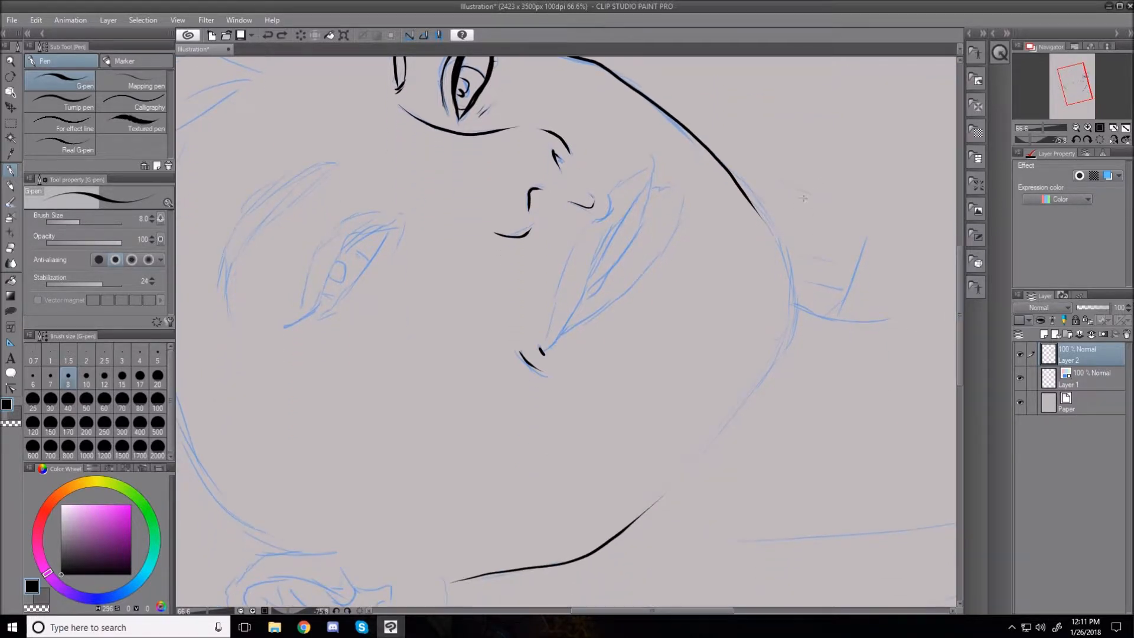
pyautogui.moveTo(743, 195)
pyautogui.mouseDown()
pyautogui.moveTo(787, 299)
pyautogui.moveTo(760, 398)
pyautogui.mouseUp()
pyautogui.moveTo(786, 324)
pyautogui.mouseDown()
pyautogui.moveTo(735, 407)
pyautogui.moveTo(645, 502)
pyautogui.mouseUp()
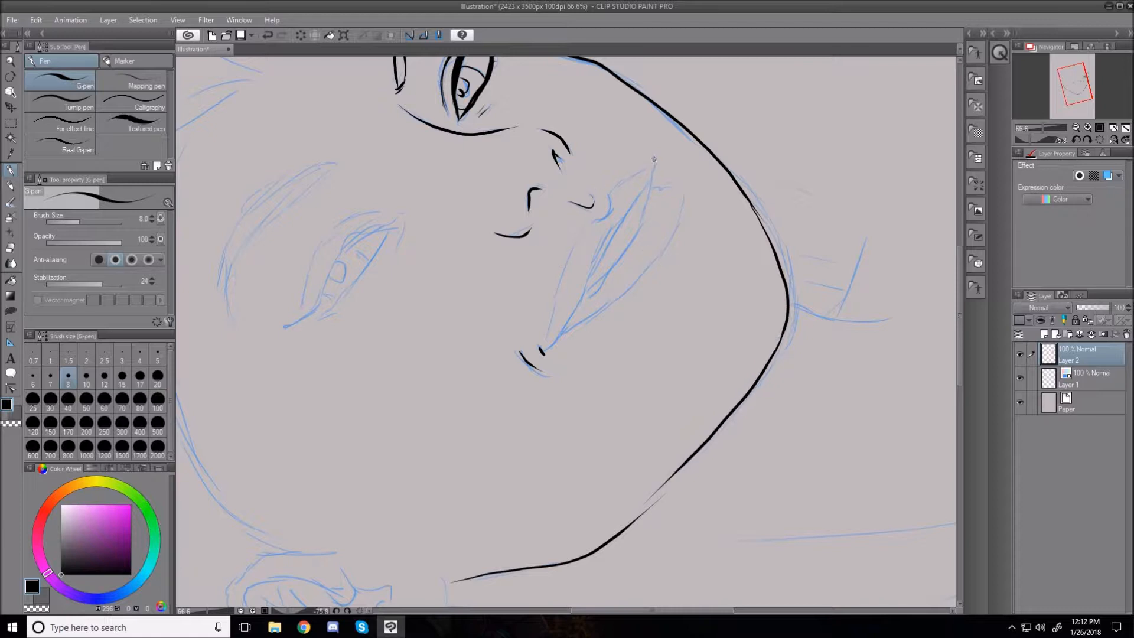
# - Ink the mouth's parting line, the upper lip outline and the inner edge of the lower lip
pyautogui.moveTo(650, 155); pyautogui.dragTo(643, 182)
pyautogui.moveTo(649, 175); pyautogui.dragTo(544, 346)
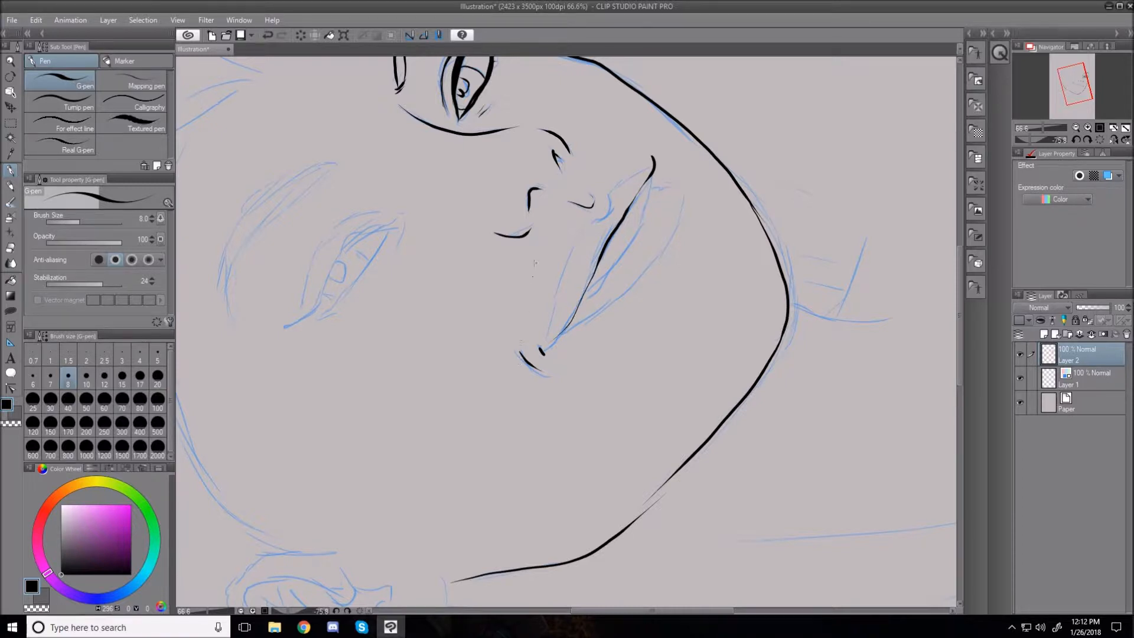
pyautogui.moveTo(544, 346)
pyautogui.mouseDown()
pyautogui.moveTo(578, 238)
pyautogui.moveTo(652, 165)
pyautogui.moveTo(631, 242)
pyautogui.moveTo(572, 313)
pyautogui.mouseUp()
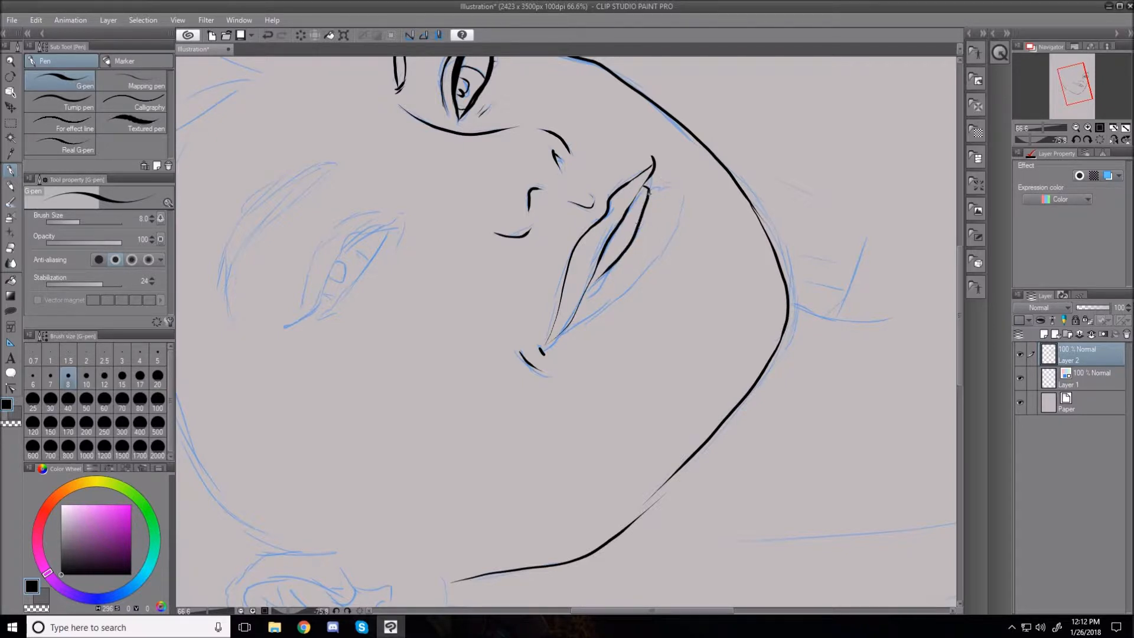
pyautogui.moveTo(647, 189)
pyautogui.mouseDown()
pyautogui.moveTo(676, 193)
pyautogui.moveTo(667, 241)
pyautogui.moveTo(558, 347)
pyautogui.mouseUp()
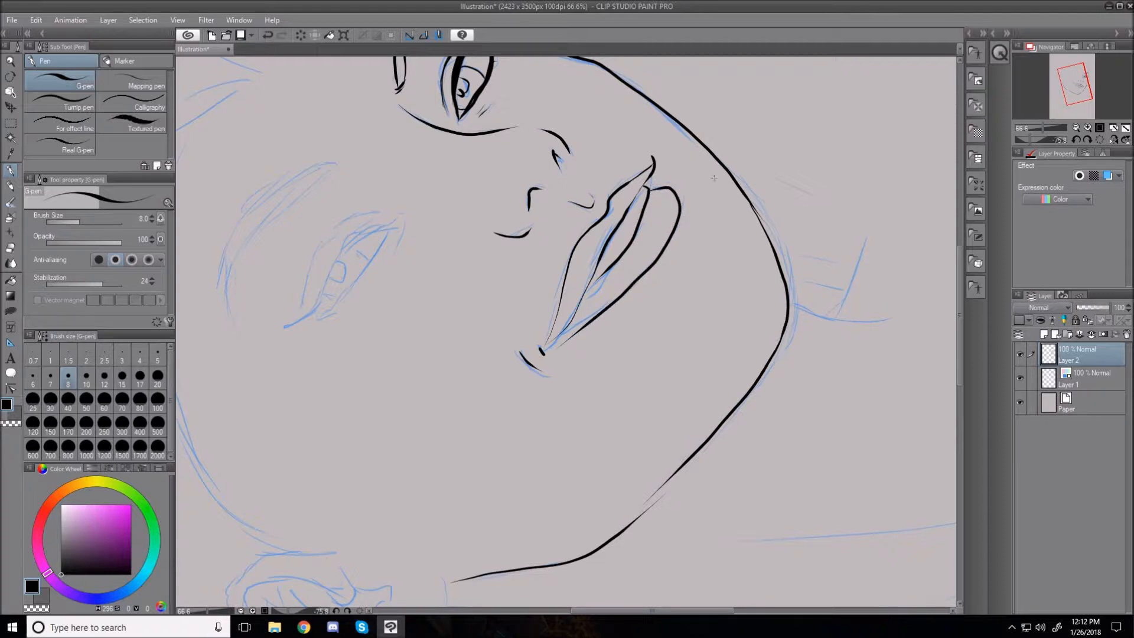
pyautogui.hotkey('ctrl', 'z')
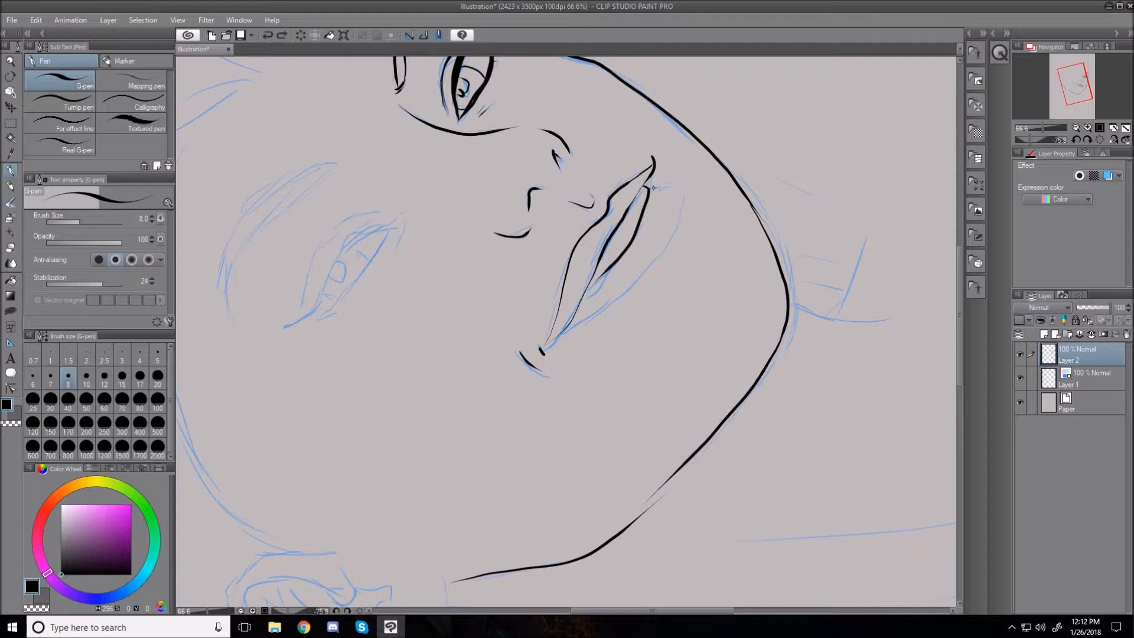
pyautogui.moveTo(648, 188)
pyautogui.mouseDown()
pyautogui.moveTo(672, 188)
pyautogui.moveTo(679, 211)
pyautogui.moveTo(666, 240)
pyautogui.moveTo(579, 331)
pyautogui.mouseUp()
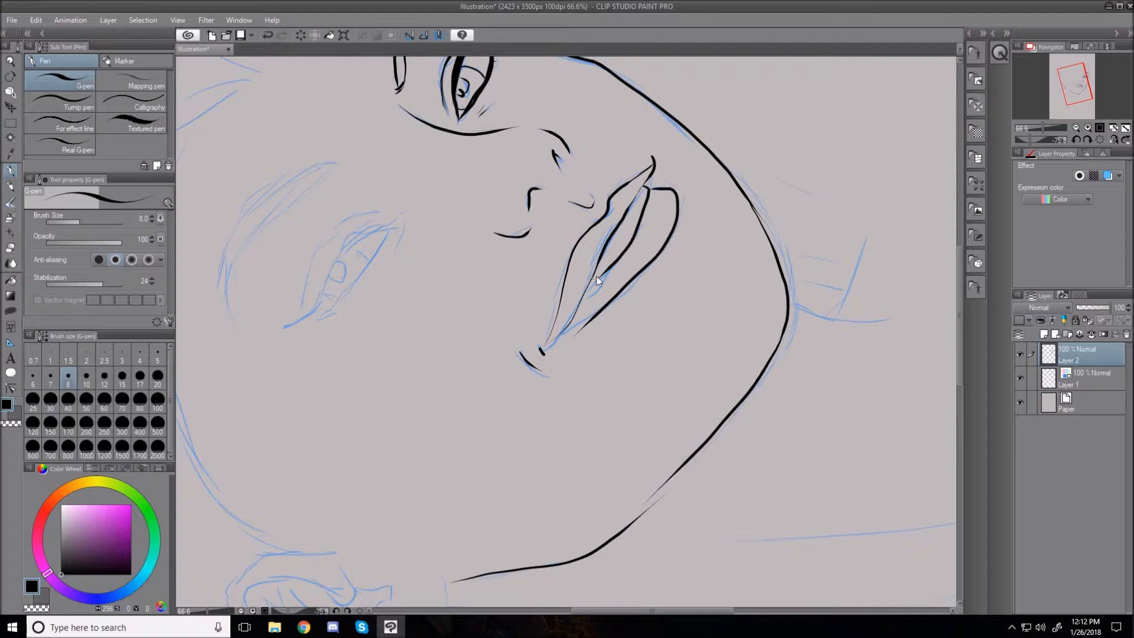
pyautogui.hotkey('ctrl', 'z')
pyautogui.moveTo(647, 189)
pyautogui.mouseDown()
pyautogui.moveTo(676, 191)
pyautogui.moveTo(680, 216)
pyautogui.moveTo(652, 263)
pyautogui.moveTo(554, 337)
pyautogui.mouseUp()
pyautogui.hotkey('ctrl', 'z')
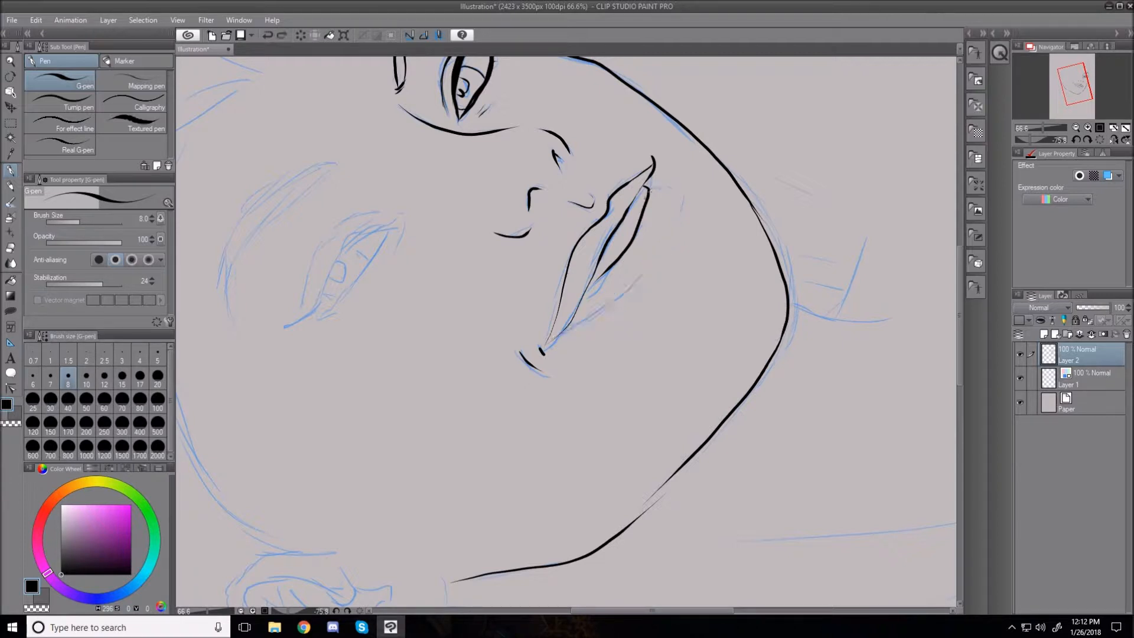
# - Ink the lower lip's outer contour to the mouth corner and extend the inner lip line
pyautogui.moveTo(648, 189)
pyautogui.mouseDown()
pyautogui.moveTo(674, 186)
pyautogui.moveTo(678, 203)
pyautogui.moveTo(666, 243)
pyautogui.moveTo(542, 362)
pyautogui.mouseUp()
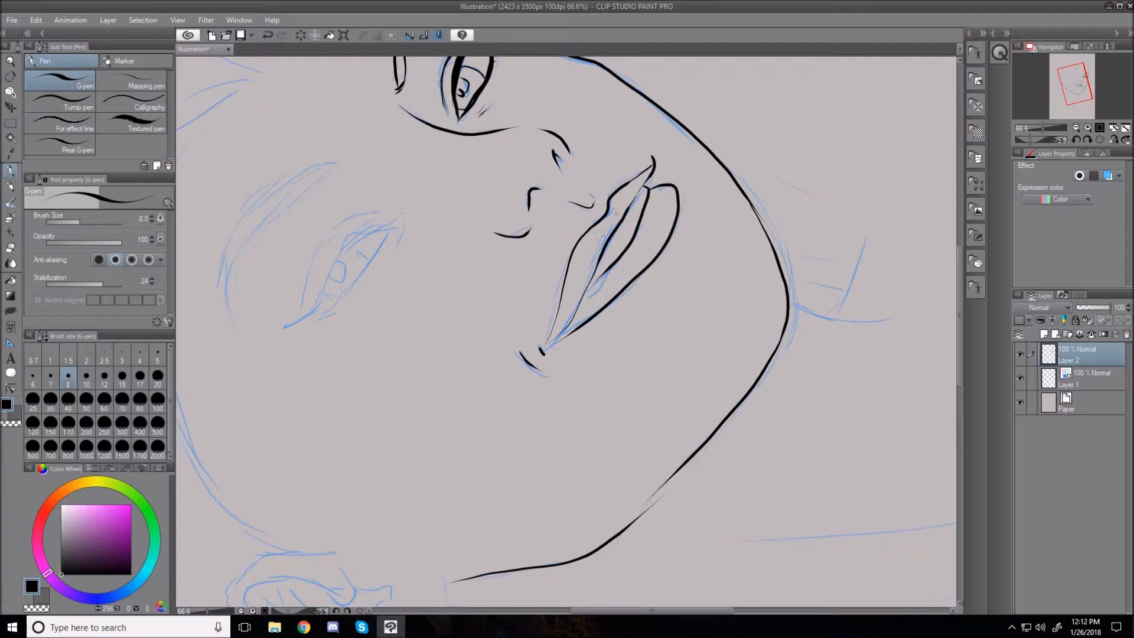
pyautogui.moveTo(586, 291); pyautogui.dragTo(633, 251)
# - Ink the near eye's upper and lower lids, building a thick upper lash line with outer lashes
pyautogui.moveTo(391, 226); pyautogui.dragTo(338, 257)
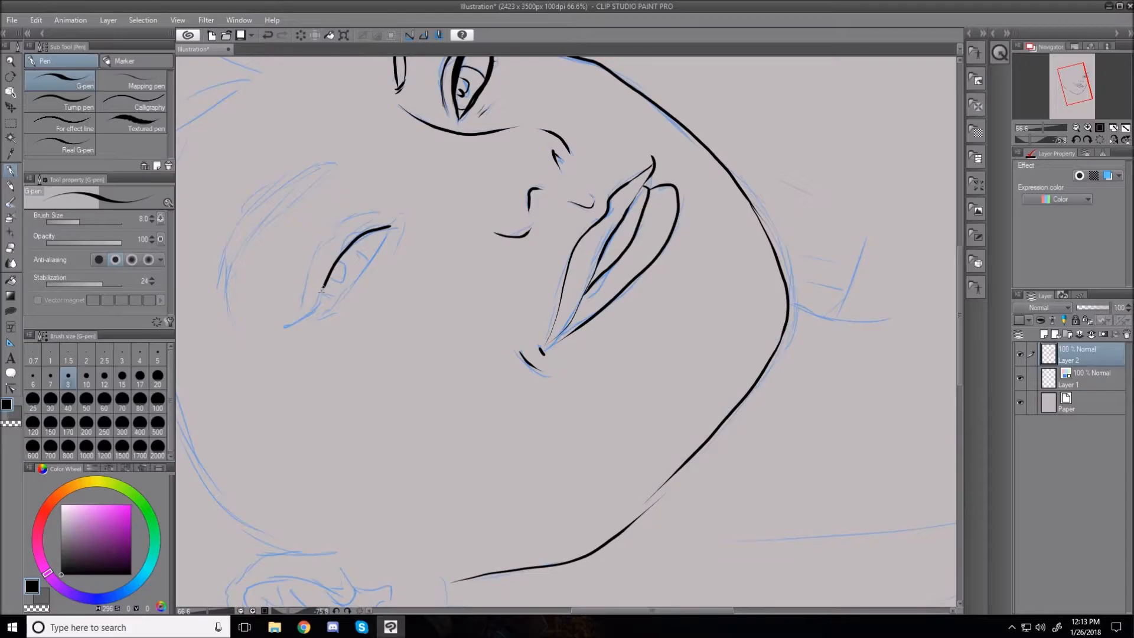
pyautogui.moveTo(323, 287); pyautogui.dragTo(286, 325)
pyautogui.moveTo(388, 227)
pyautogui.mouseDown()
pyautogui.moveTo(346, 300)
pyautogui.moveTo(316, 319)
pyautogui.moveTo(303, 313)
pyautogui.moveTo(312, 281)
pyautogui.moveTo(358, 240)
pyautogui.mouseUp()
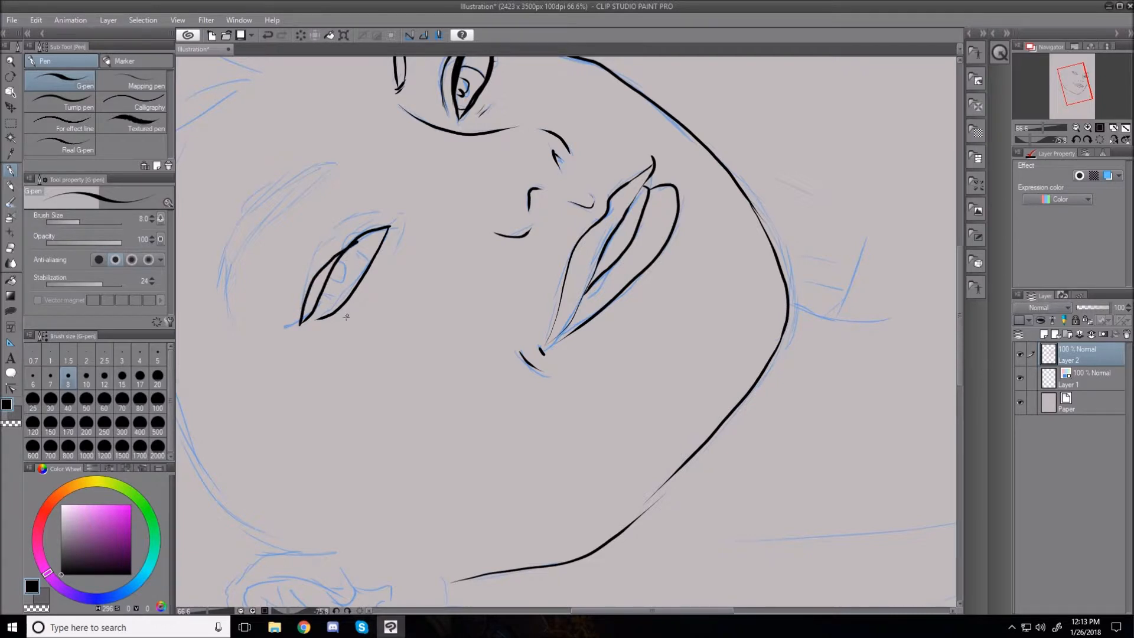
pyautogui.hotkey('ctrl', 'z')
pyautogui.moveTo(301, 319)
pyautogui.mouseDown()
pyautogui.moveTo(312, 285)
pyautogui.moveTo(362, 231)
pyautogui.mouseUp()
pyautogui.moveTo(301, 322)
pyautogui.mouseDown()
pyautogui.moveTo(352, 241)
pyautogui.moveTo(291, 330)
pyautogui.moveTo(311, 294)
pyautogui.mouseUp()
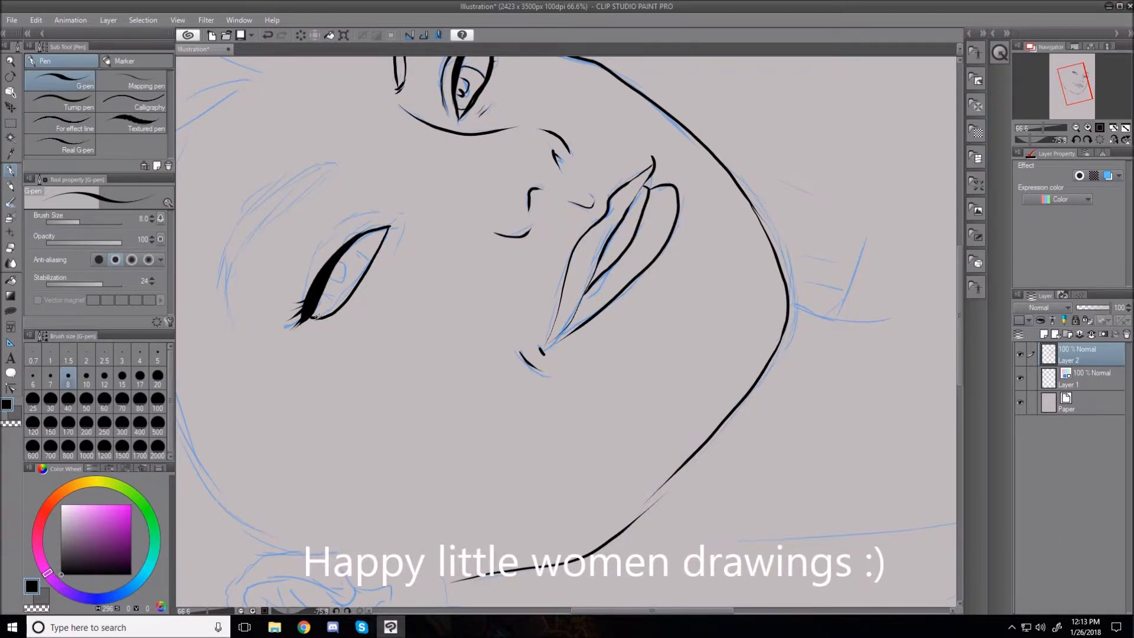
# - Thicken the near eye's outer lower lid and add lower lashes, an upper lid crease and an inner-corner mark
pyautogui.moveTo(309, 319)
pyautogui.mouseDown()
pyautogui.moveTo(340, 302)
pyautogui.moveTo(313, 311)
pyautogui.moveTo(327, 315)
pyautogui.mouseUp()
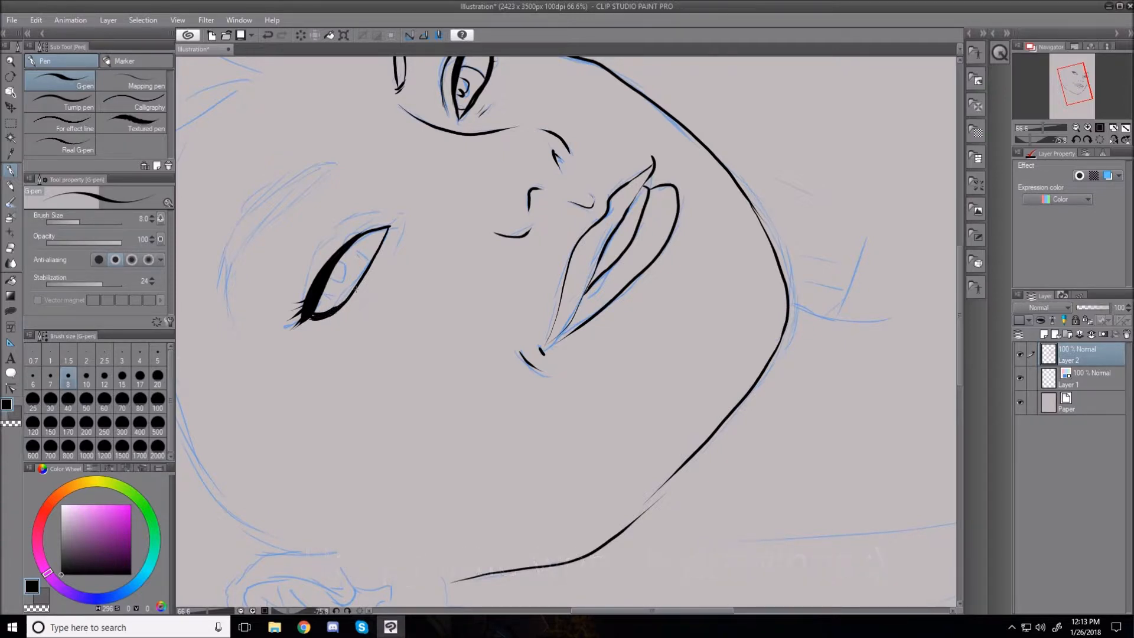
pyautogui.moveTo(320, 319); pyautogui.dragTo(323, 327)
pyautogui.moveTo(325, 238)
pyautogui.mouseDown()
pyautogui.moveTo(306, 283)
pyautogui.moveTo(321, 239)
pyautogui.moveTo(381, 212)
pyautogui.moveTo(316, 243)
pyautogui.moveTo(311, 265)
pyautogui.mouseUp()
pyautogui.moveTo(402, 215); pyautogui.dragTo(404, 227)
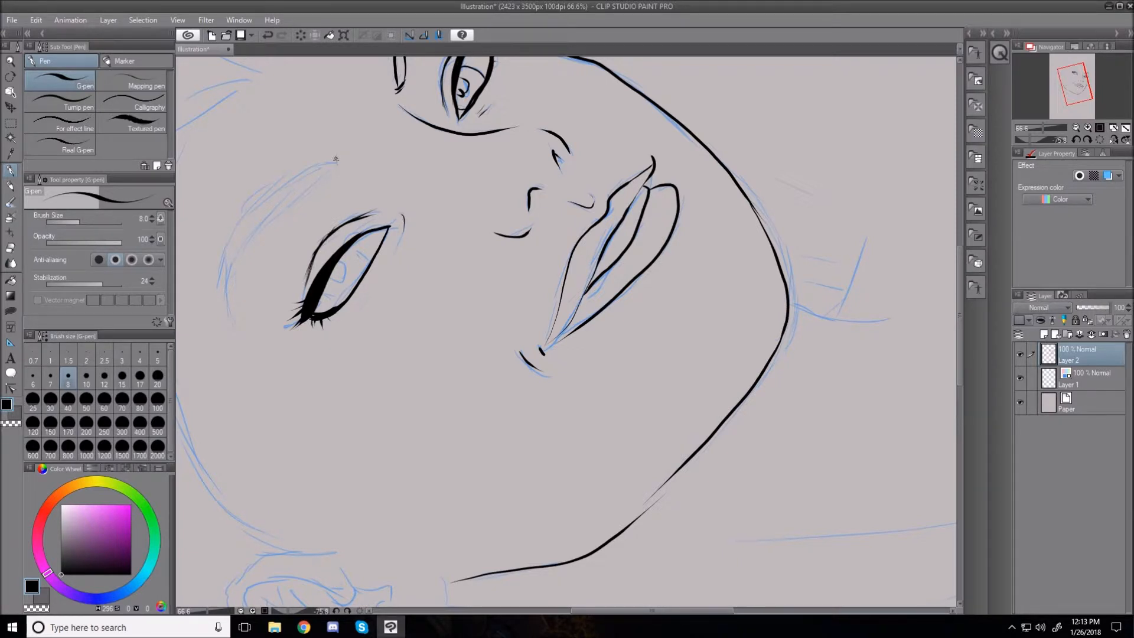
# - Ink the near eyebrow's upper and lower edges as a tapered outline following the blue sketch
pyautogui.moveTo(337, 155); pyautogui.dragTo(323, 170)
pyautogui.moveTo(223, 266)
pyautogui.mouseDown()
pyautogui.moveTo(228, 316)
pyautogui.moveTo(224, 247)
pyautogui.moveTo(262, 204)
pyautogui.moveTo(332, 163)
pyautogui.mouseUp()
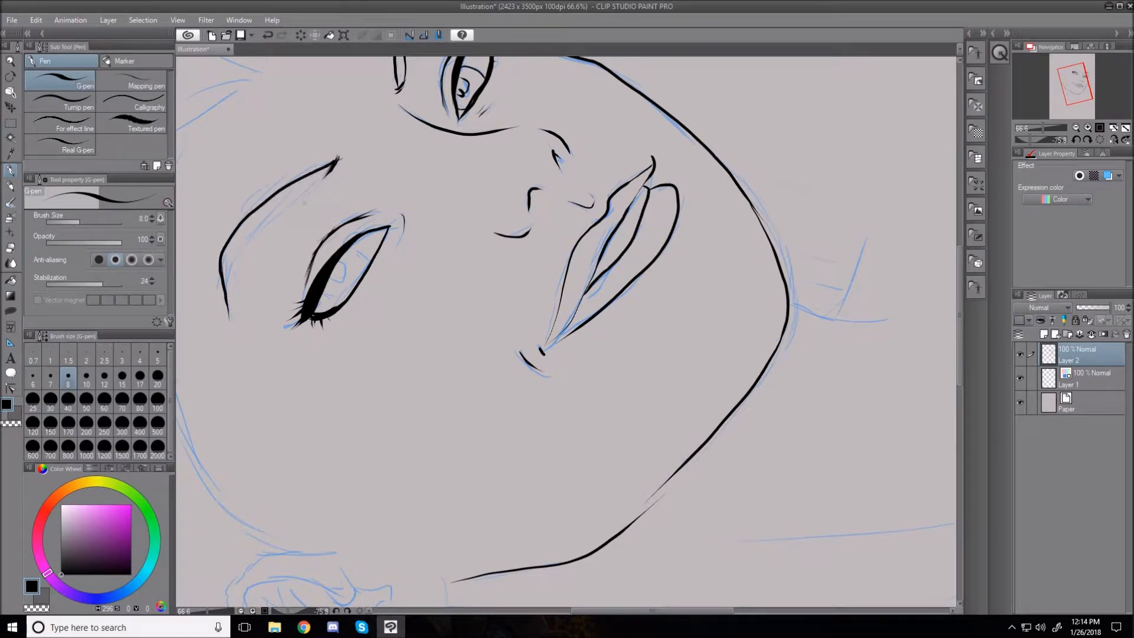
pyautogui.moveTo(227, 294)
pyautogui.mouseDown()
pyautogui.moveTo(247, 239)
pyautogui.moveTo(330, 172)
pyautogui.mouseUp()
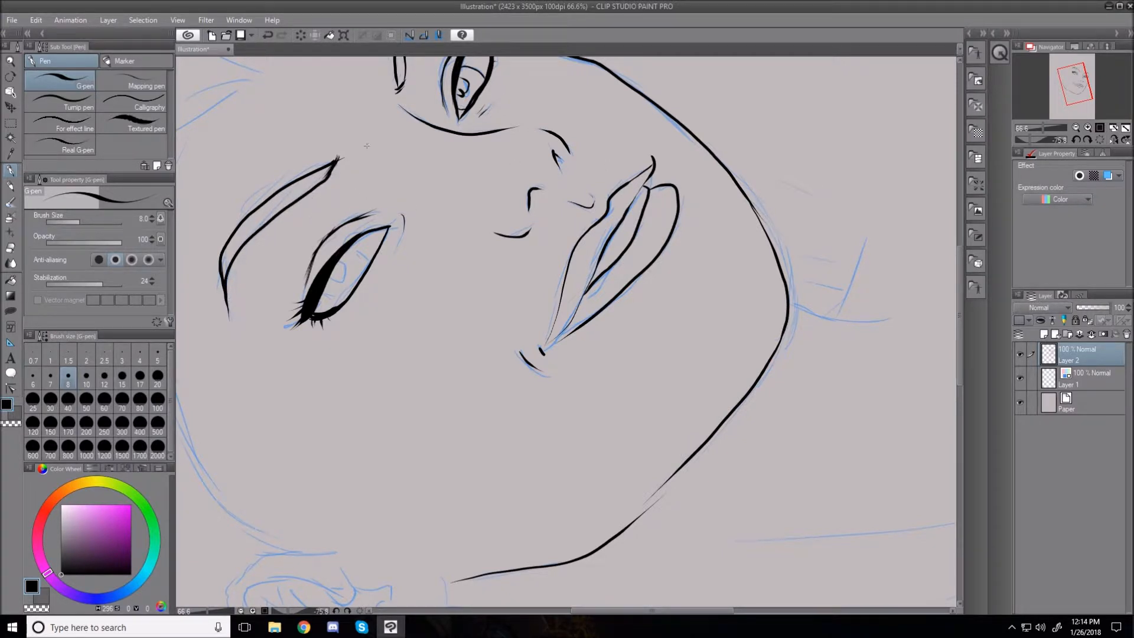
# - Ink the iris and pupil inside the near eye over the blue sketch
pyautogui.press('r')
pyautogui.moveTo(370, 150); pyautogui.dragTo(601, 245)
pyautogui.press('p')
pyautogui.hotkey('ctrl', '0')
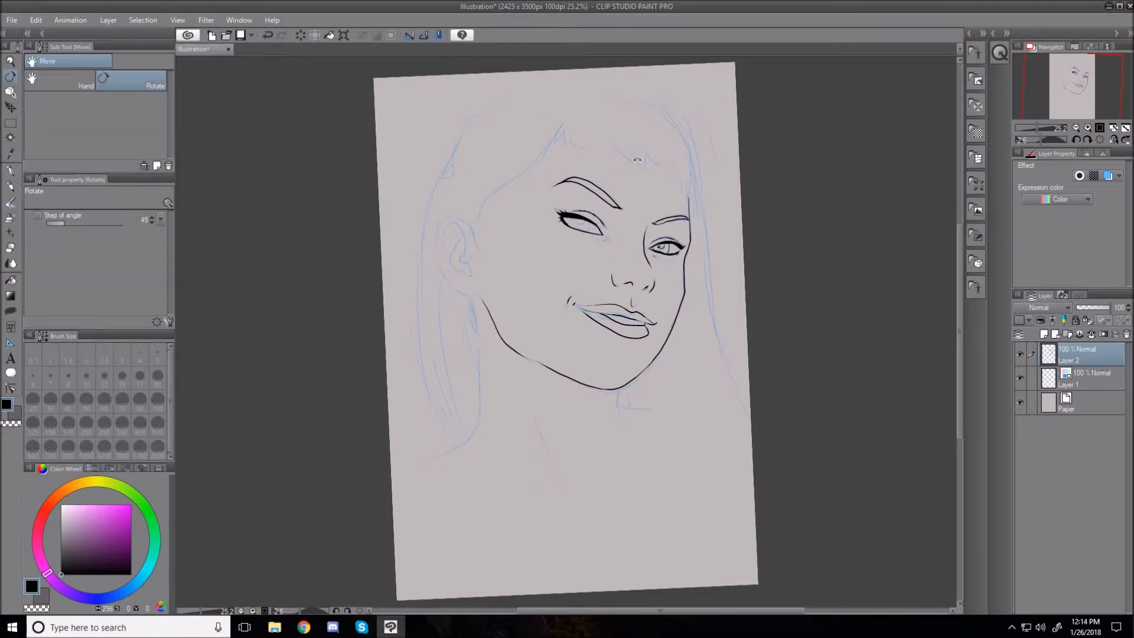
pyautogui.hotkey('ctrl', '@')
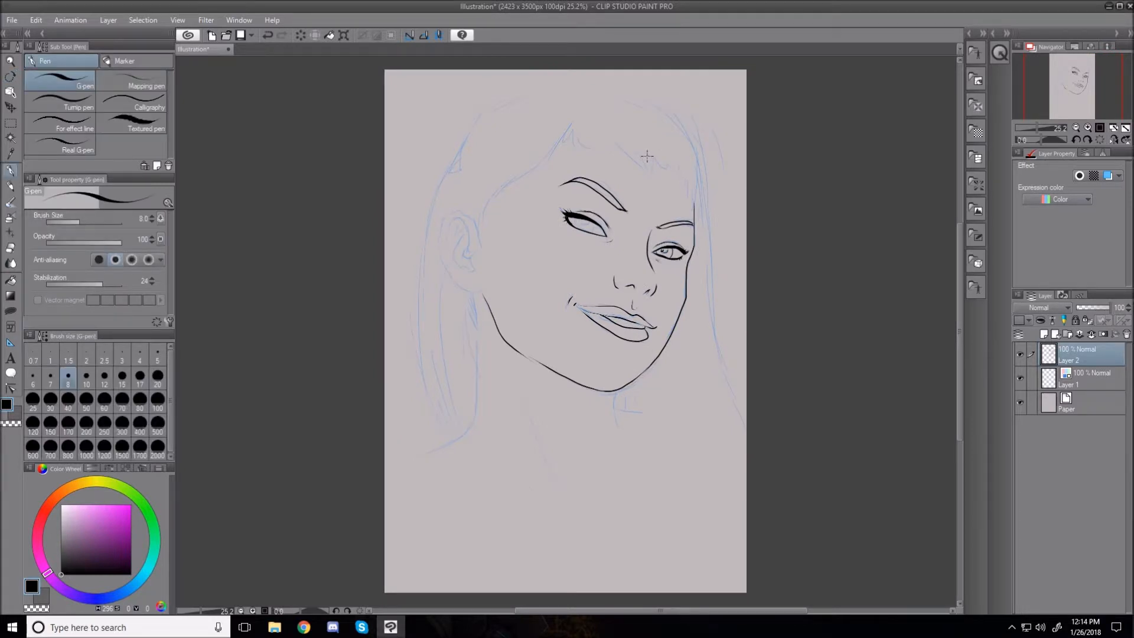
pyautogui.scroll(4, 630, 230)
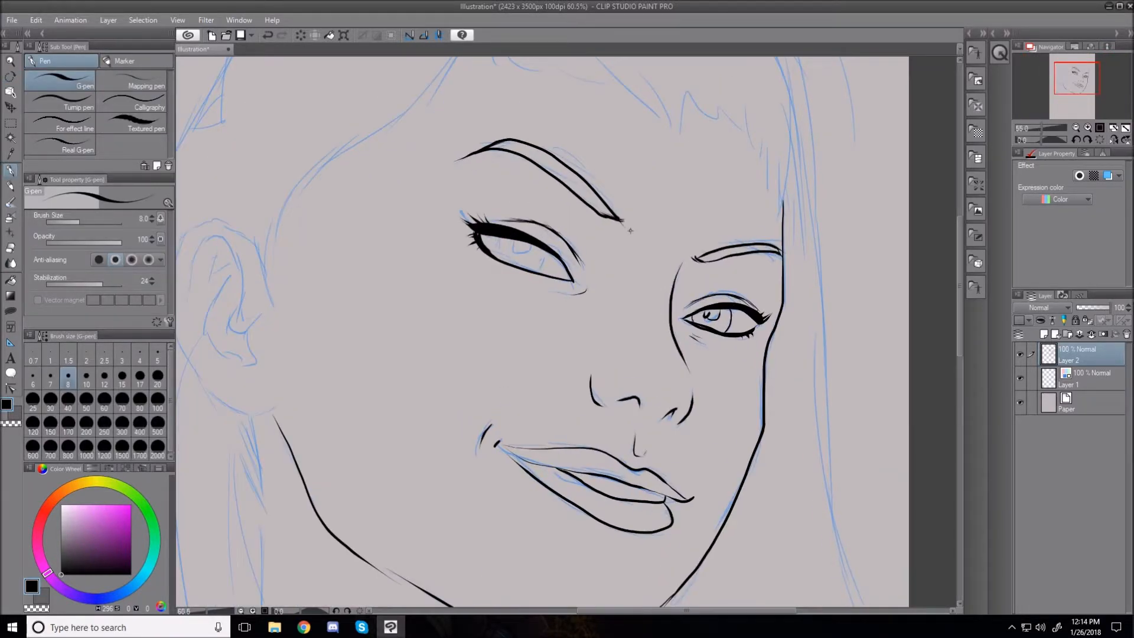
pyautogui.scroll(1, 630, 231)
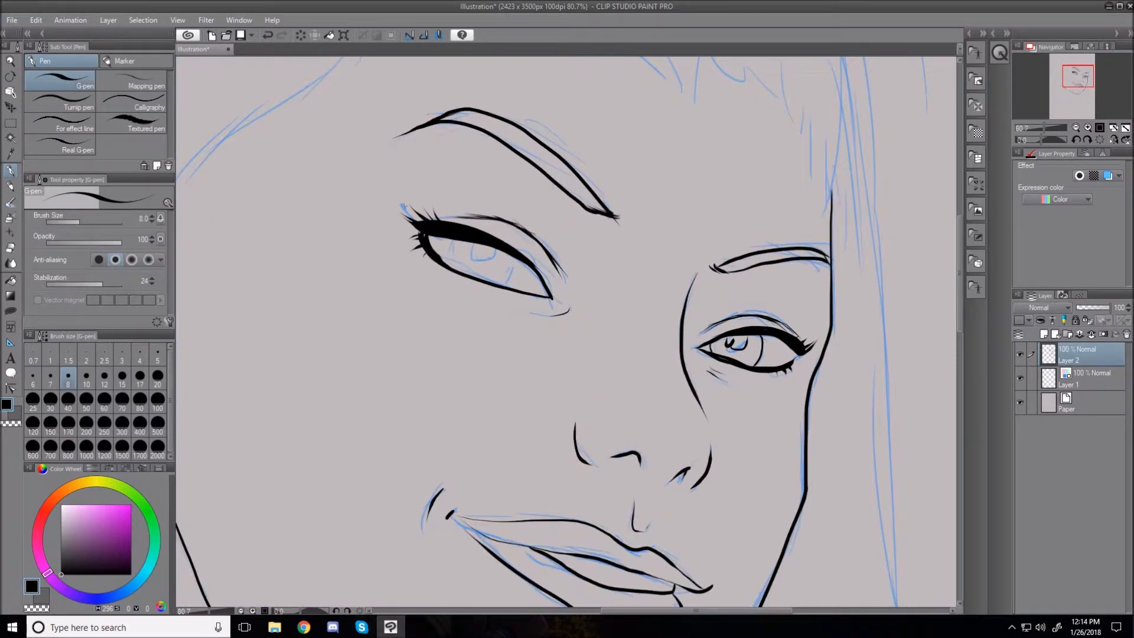
pyautogui.moveTo(451, 238)
pyautogui.mouseDown()
pyautogui.moveTo(471, 278)
pyautogui.moveTo(509, 275)
pyautogui.moveTo(492, 286)
pyautogui.moveTo(470, 254)
pyautogui.moveTo(482, 258)
pyautogui.mouseUp()
# - Erase the inked lip outlines and parting line, keeping the small marks at the near mouth corner
pyautogui.hotkey('ctrl', '0')
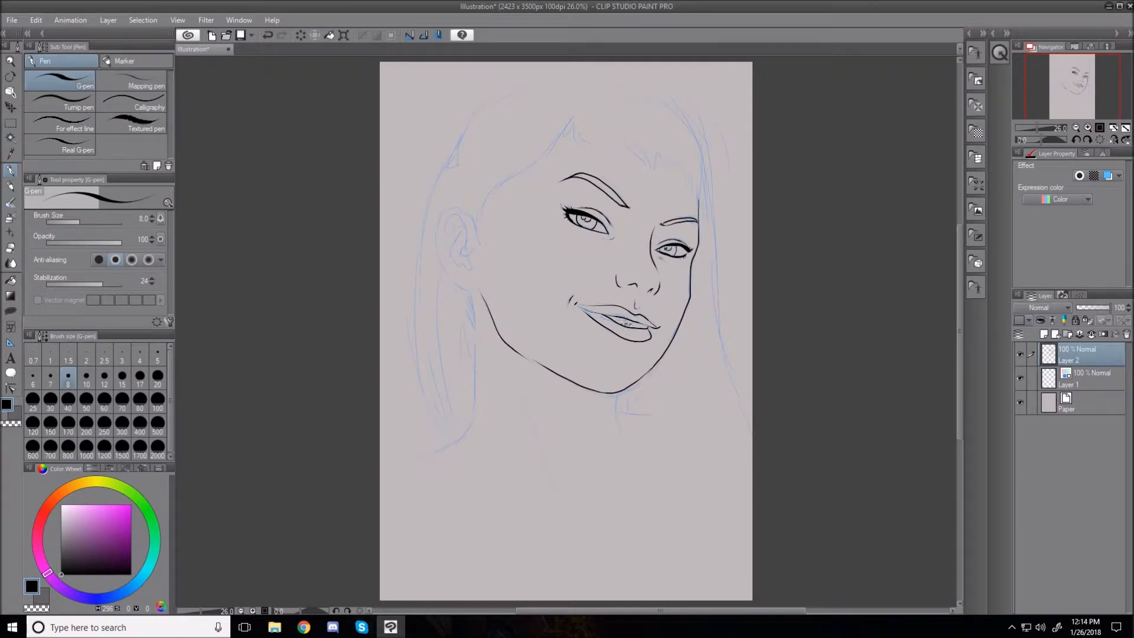
pyautogui.scroll(4, 637, 383)
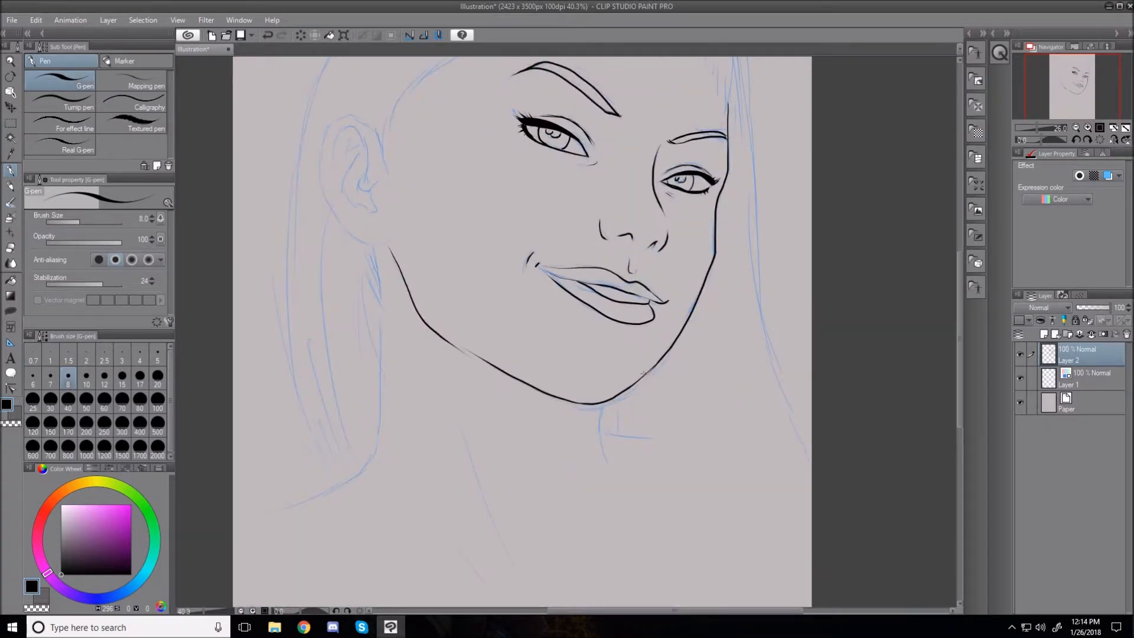
pyautogui.scroll(2, 604, 286)
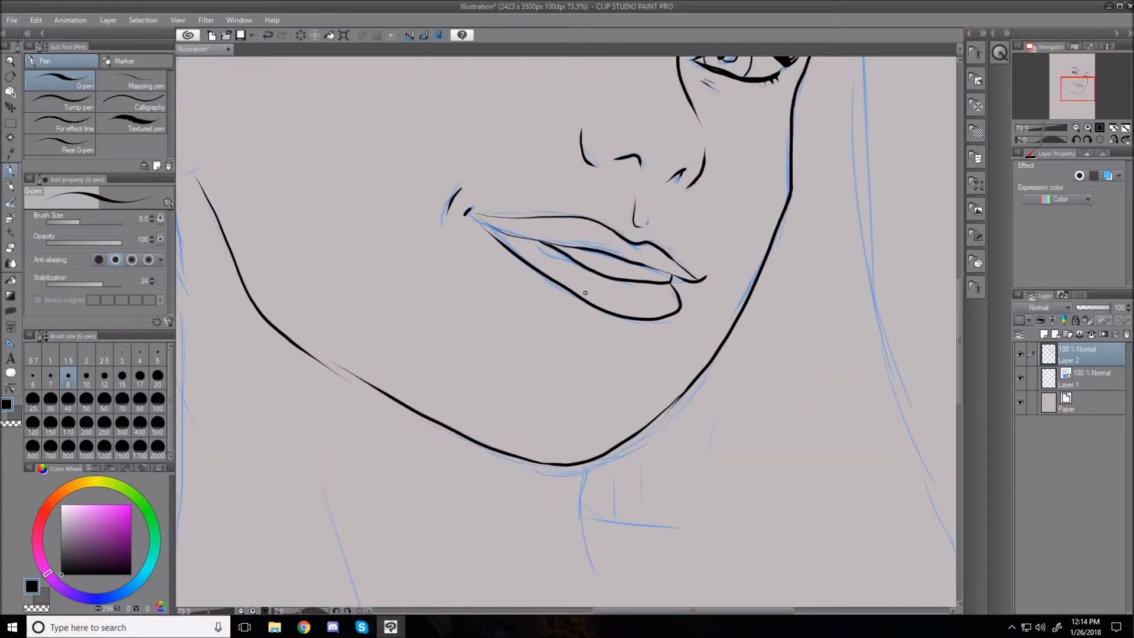
pyautogui.press('e')
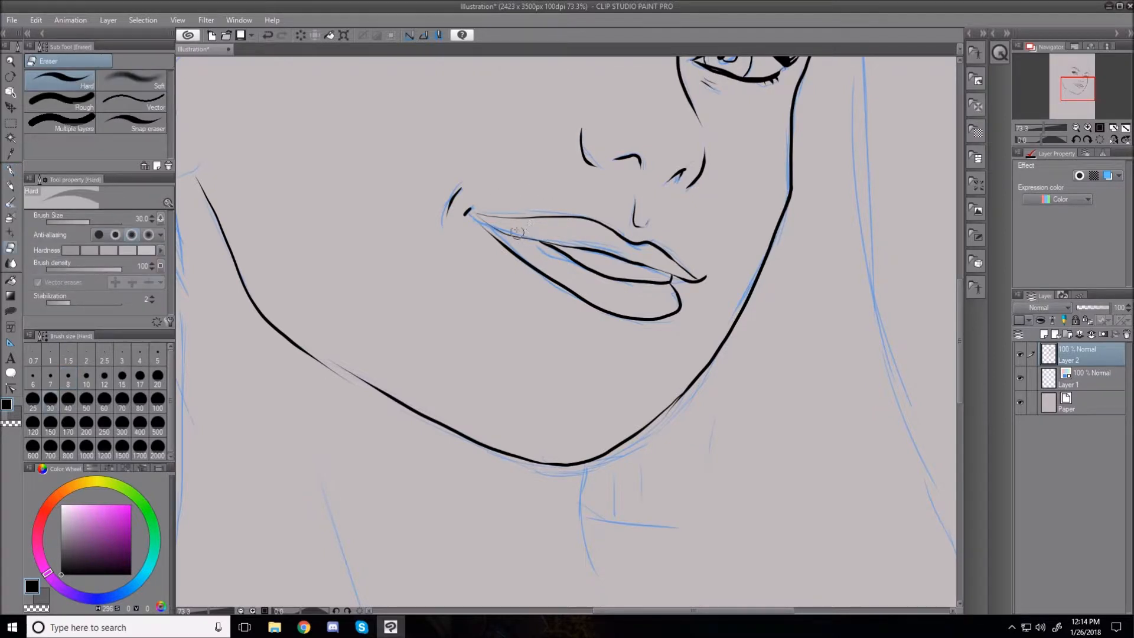
pyautogui.moveTo(502, 222)
pyautogui.mouseDown()
pyautogui.moveTo(484, 230)
pyautogui.moveTo(518, 277)
pyautogui.moveTo(537, 269)
pyautogui.moveTo(558, 283)
pyautogui.moveTo(569, 221)
pyautogui.moveTo(584, 220)
pyautogui.moveTo(614, 257)
pyautogui.moveTo(615, 286)
pyautogui.moveTo(600, 248)
pyautogui.moveTo(658, 286)
pyautogui.moveTo(670, 264)
pyautogui.moveTo(649, 242)
pyautogui.moveTo(695, 259)
pyautogui.moveTo(698, 288)
pyautogui.moveTo(665, 314)
pyautogui.moveTo(658, 307)
pyautogui.moveTo(666, 320)
pyautogui.moveTo(561, 284)
pyautogui.mouseUp()
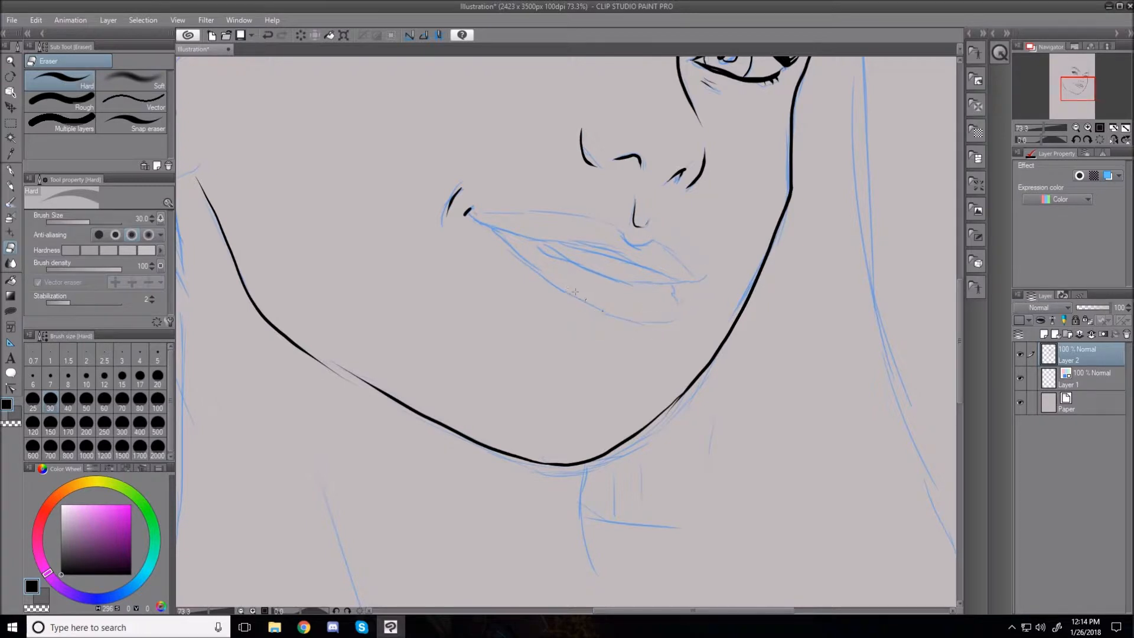
# - Ink the mouth's parting line again with the G-pen, from the far corner to the near corner
pyautogui.press('p')
pyautogui.hotkey('shift', 'space')
pyautogui.moveTo(426, 165); pyautogui.dragTo(455, 461)
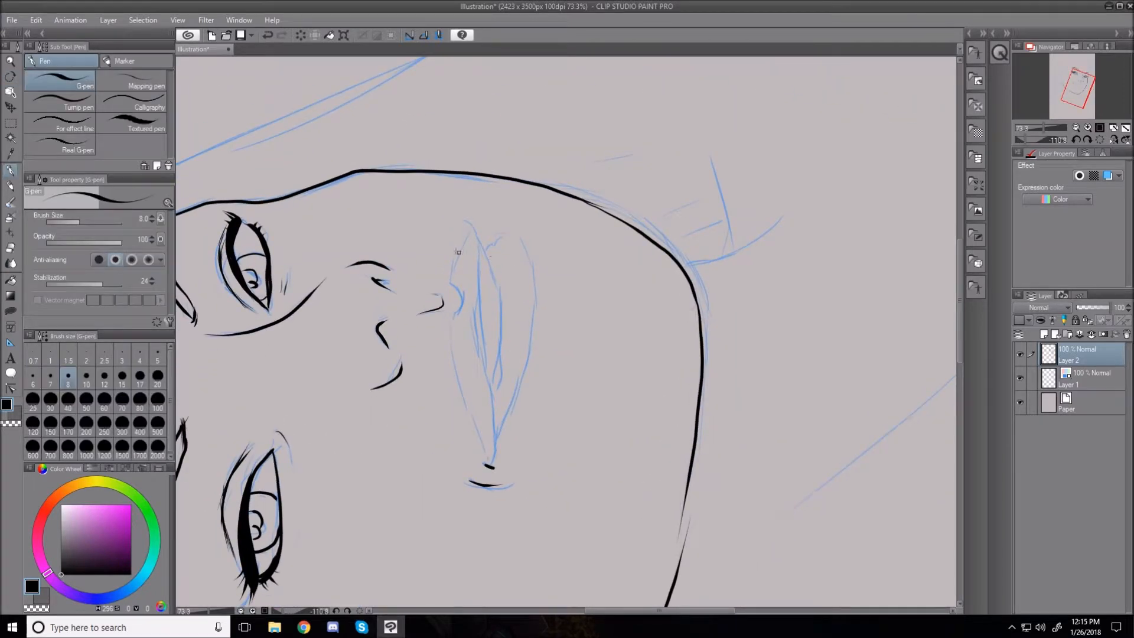
pyautogui.moveTo(464, 219)
pyautogui.mouseDown()
pyautogui.moveTo(483, 240)
pyautogui.moveTo(470, 291)
pyautogui.mouseUp()
pyautogui.hotkey('ctrl', 'z')
pyautogui.moveTo(463, 219)
pyautogui.mouseDown()
pyautogui.moveTo(481, 243)
pyautogui.moveTo(481, 287)
pyautogui.mouseUp()
pyautogui.moveTo(478, 246); pyautogui.dragTo(494, 462)
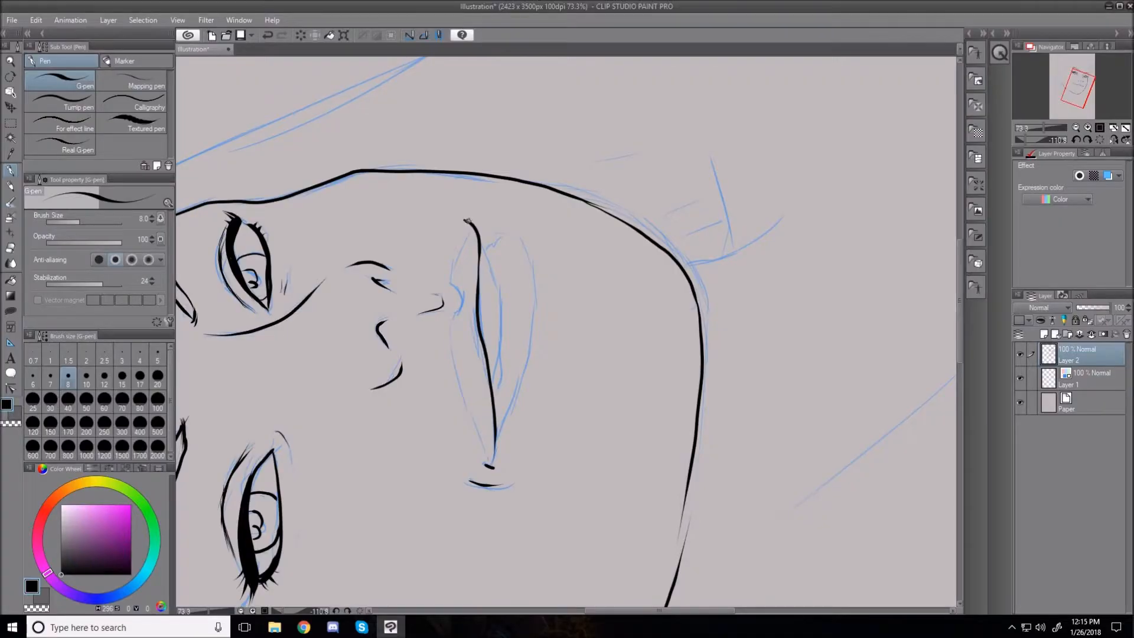
# - Re-ink the upper lip outline and the lower lip's inner edge and outer contour
pyautogui.moveTo(466, 222)
pyautogui.mouseDown()
pyautogui.moveTo(449, 278)
pyautogui.moveTo(459, 298)
pyautogui.moveTo(449, 337)
pyautogui.moveTo(489, 464)
pyautogui.mouseUp()
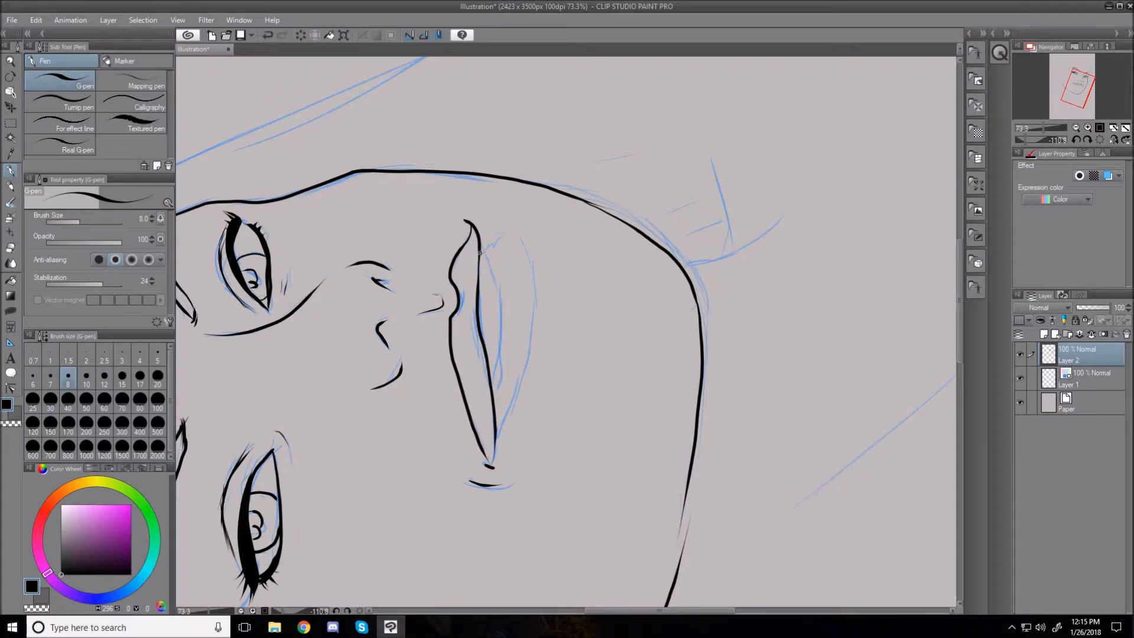
pyautogui.moveTo(480, 253)
pyautogui.mouseDown()
pyautogui.moveTo(498, 298)
pyautogui.moveTo(494, 390)
pyautogui.mouseUp()
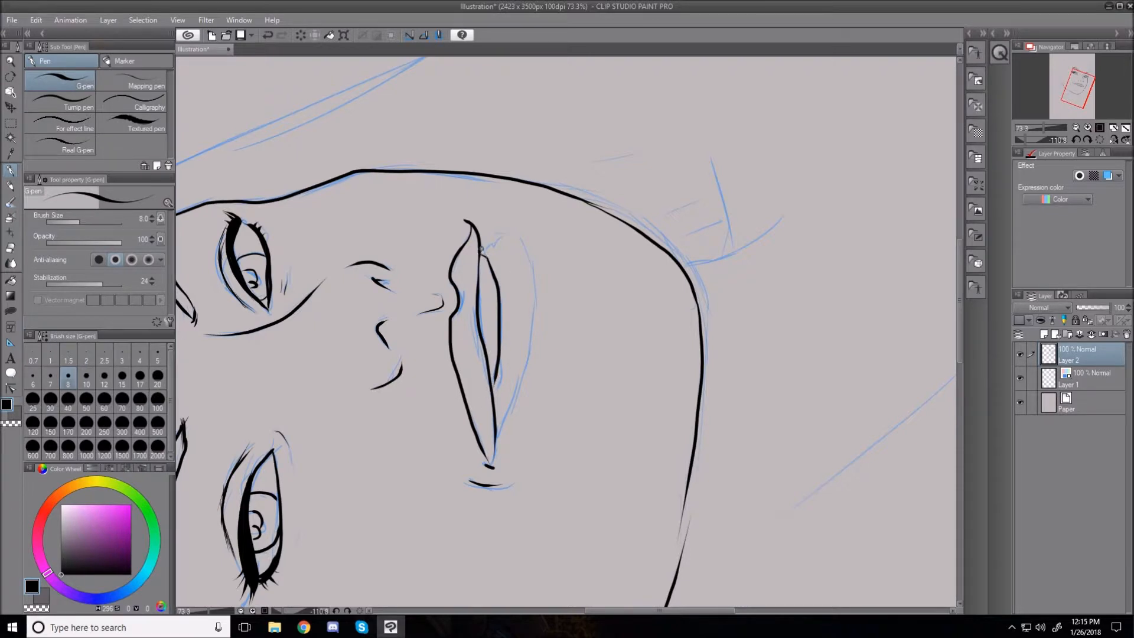
pyautogui.moveTo(480, 252)
pyautogui.mouseDown()
pyautogui.moveTo(513, 244)
pyautogui.moveTo(532, 287)
pyautogui.moveTo(529, 354)
pyautogui.moveTo(481, 474)
pyautogui.mouseUp()
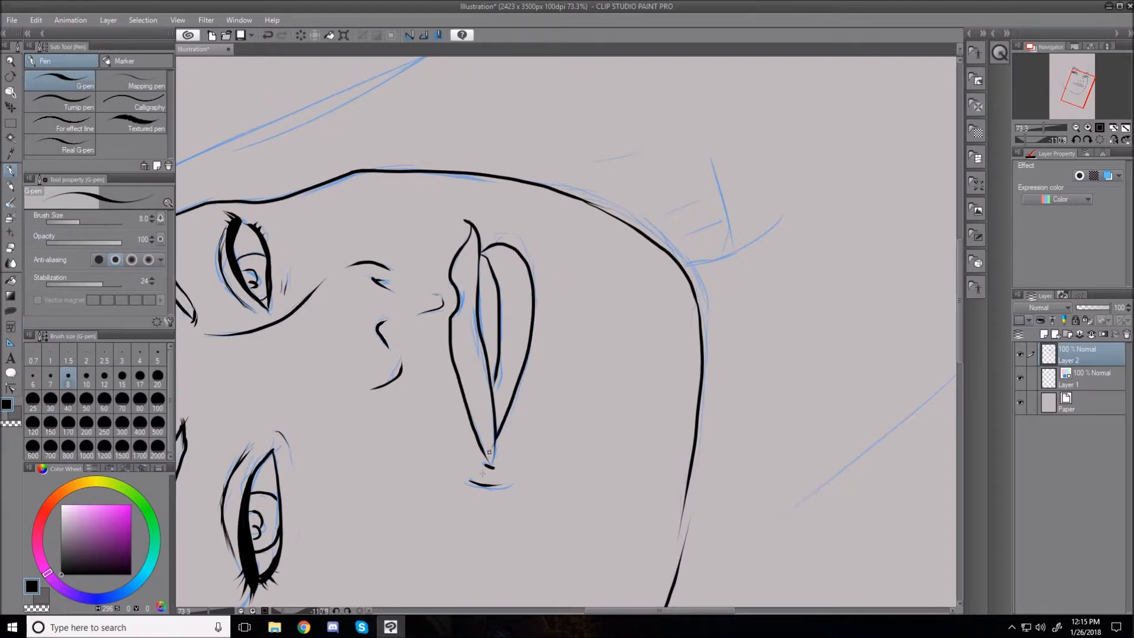
# - Reset the canvas rotation and examine the redrawn lips against the whole face
pyautogui.press('r')
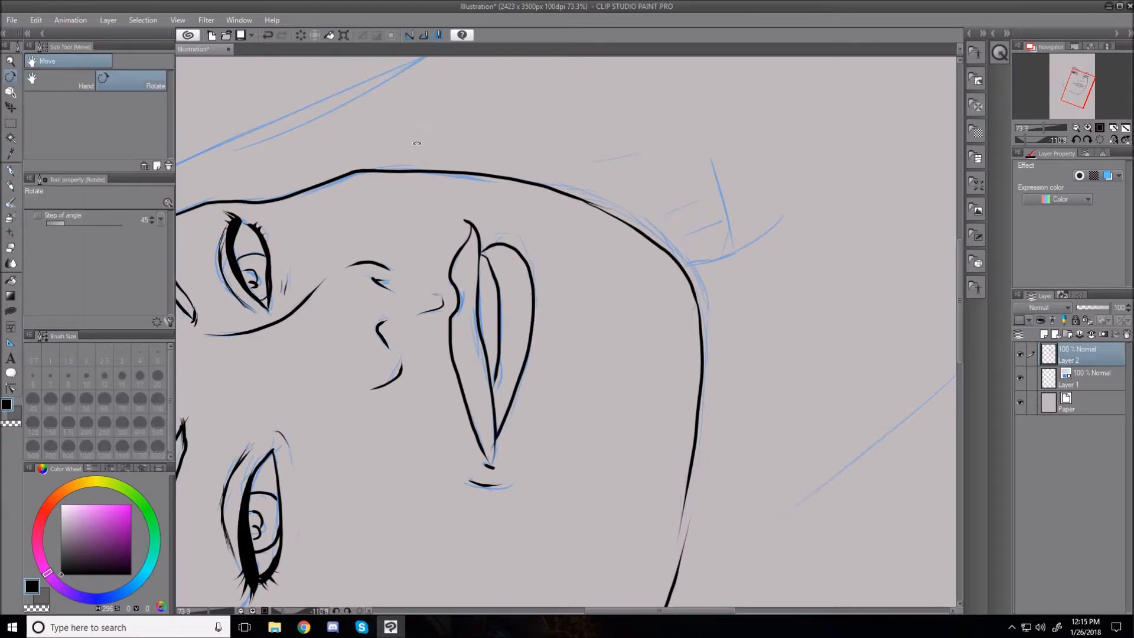
pyautogui.moveTo(415, 107); pyautogui.dragTo(789, 322)
pyautogui.press('p')
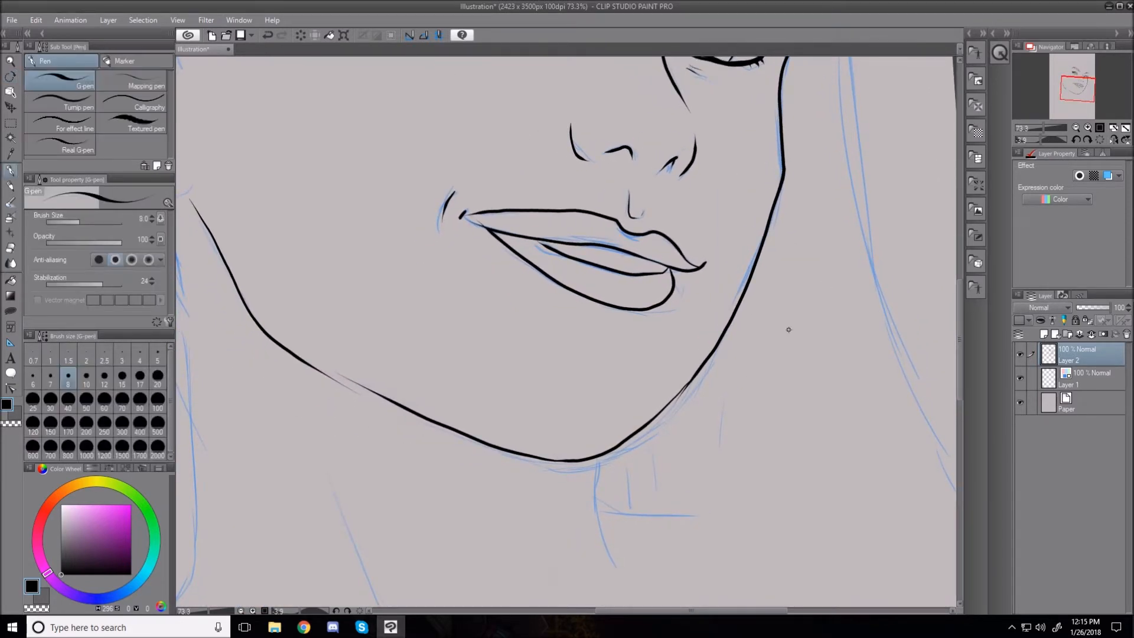
pyautogui.hotkey('ctrl', '0')
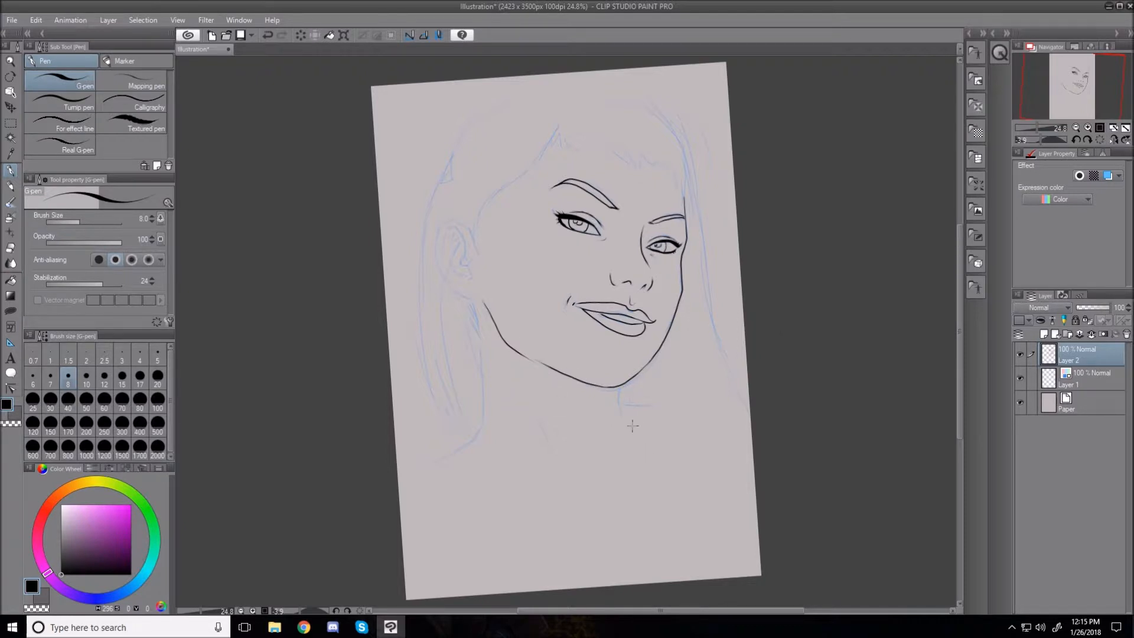
pyautogui.press('r')
pyautogui.doubleClick(602, 234)
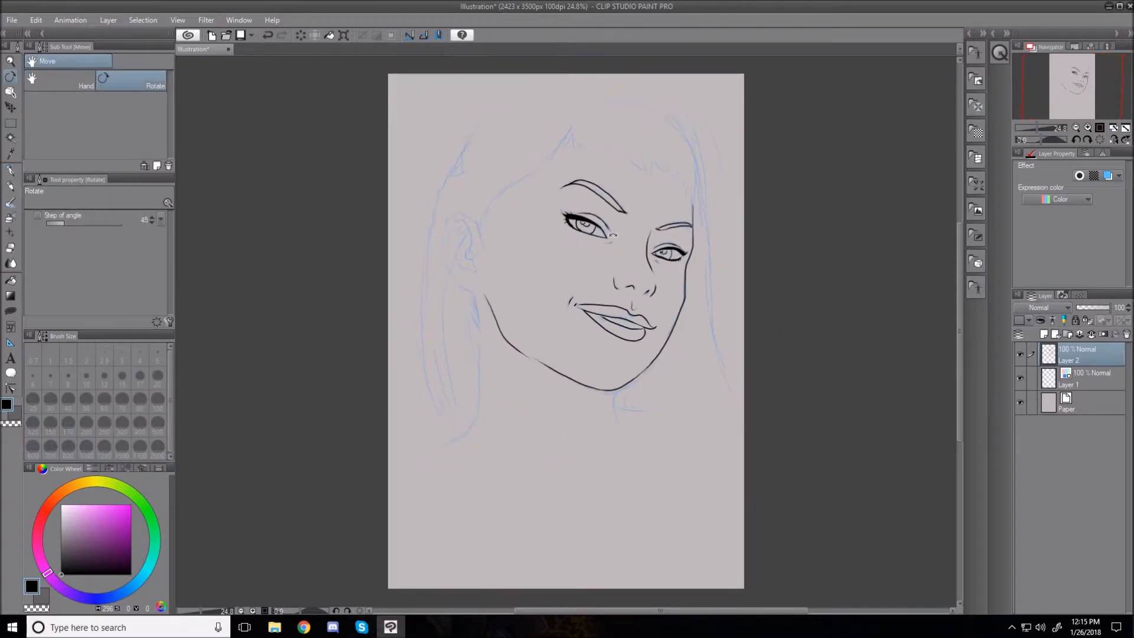
pyautogui.press('p')
pyautogui.scroll(1, 699, 331)
pyautogui.scroll(1, 700, 331)
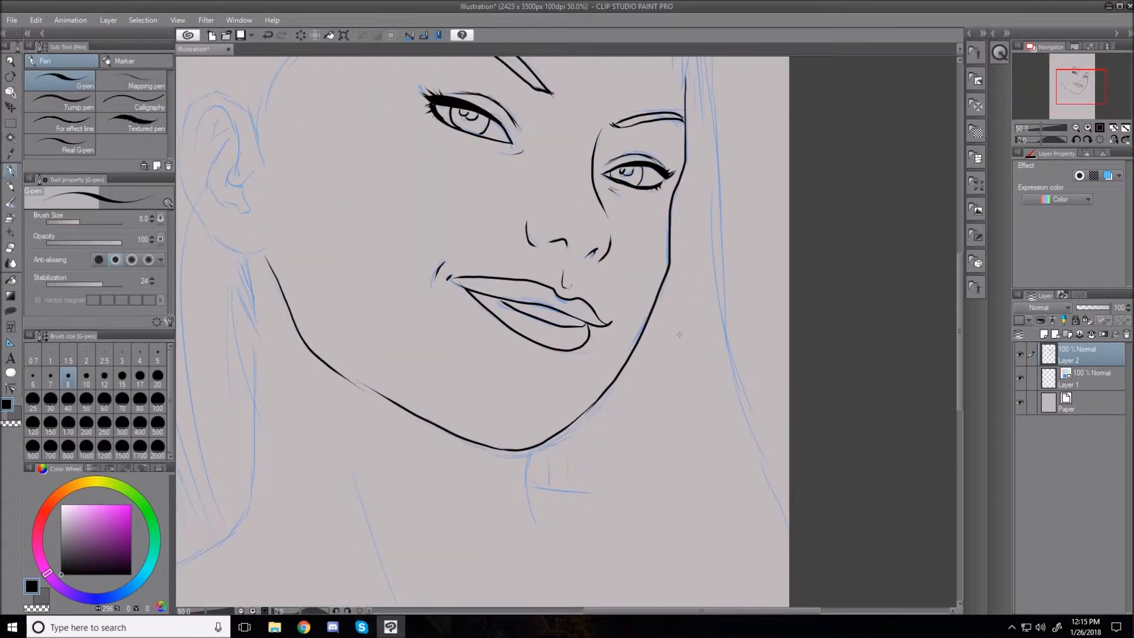
pyautogui.scroll(1, 667, 337)
pyautogui.scroll(-2, 667, 337)
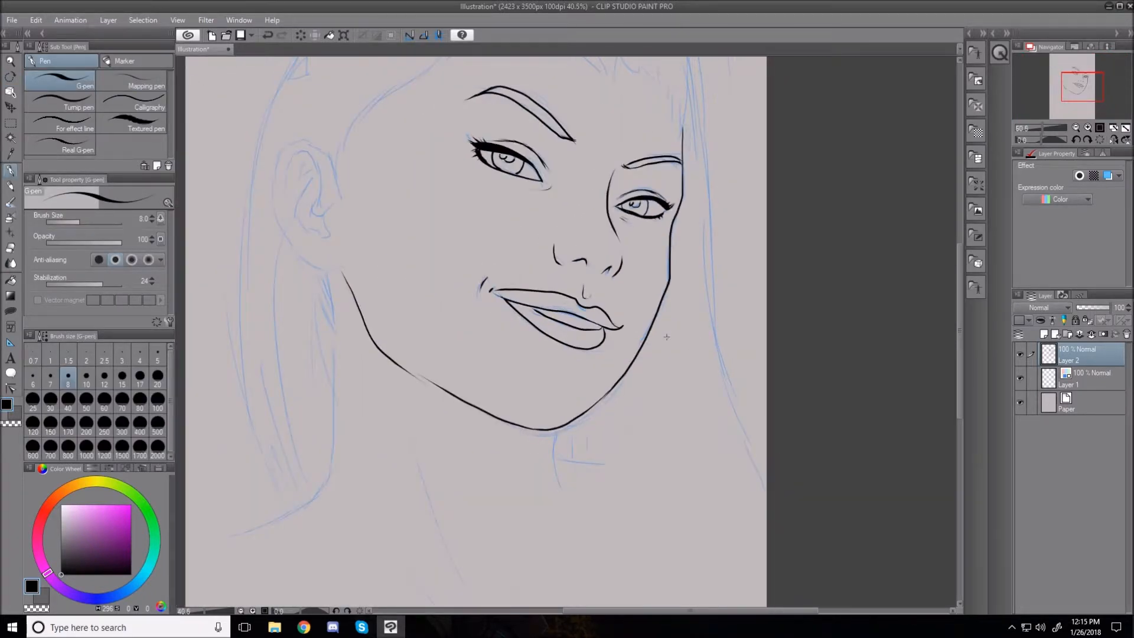
pyautogui.scroll(-1, 653, 325)
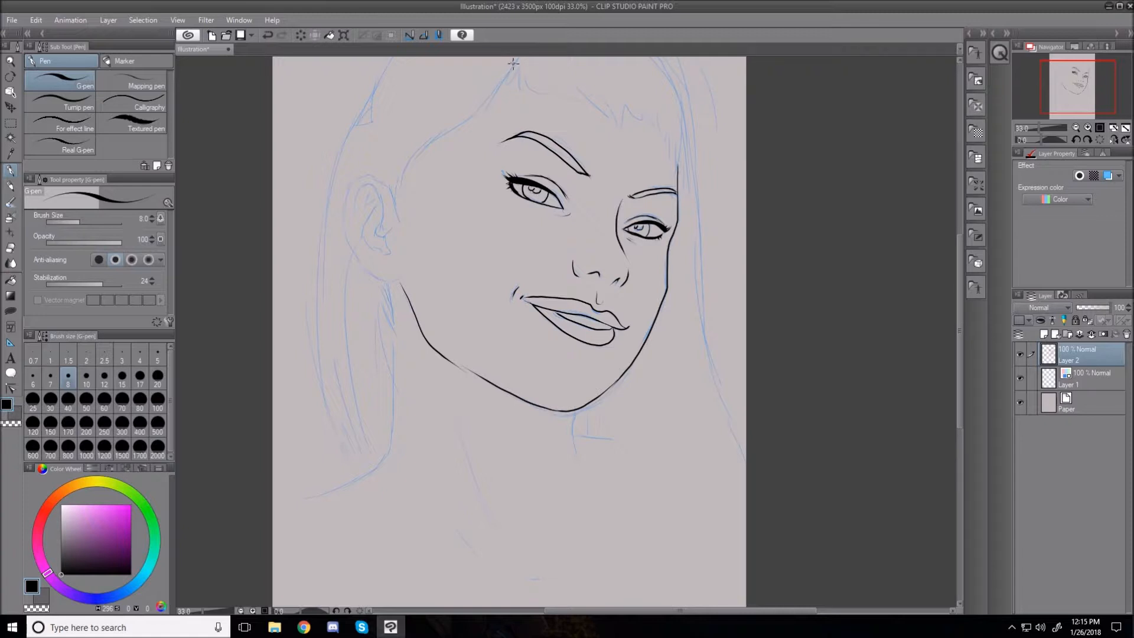
# - Ink the near hairline from the forehead parting down the temple to the top of the ear
pyautogui.moveTo(515, 61); pyautogui.dragTo(484, 125)
pyautogui.moveTo(498, 79); pyautogui.dragTo(484, 124)
pyautogui.moveTo(494, 85)
pyautogui.mouseDown()
pyautogui.moveTo(486, 114)
pyautogui.moveTo(420, 155)
pyautogui.moveTo(397, 227)
pyautogui.moveTo(393, 179)
pyautogui.moveTo(366, 174)
pyautogui.mouseUp()
# - Ink the near side's long outer hair contour and the hanging strands below the ear
pyautogui.moveTo(387, 60)
pyautogui.mouseDown()
pyautogui.moveTo(362, 98)
pyautogui.moveTo(324, 278)
pyautogui.moveTo(355, 447)
pyautogui.mouseUp()
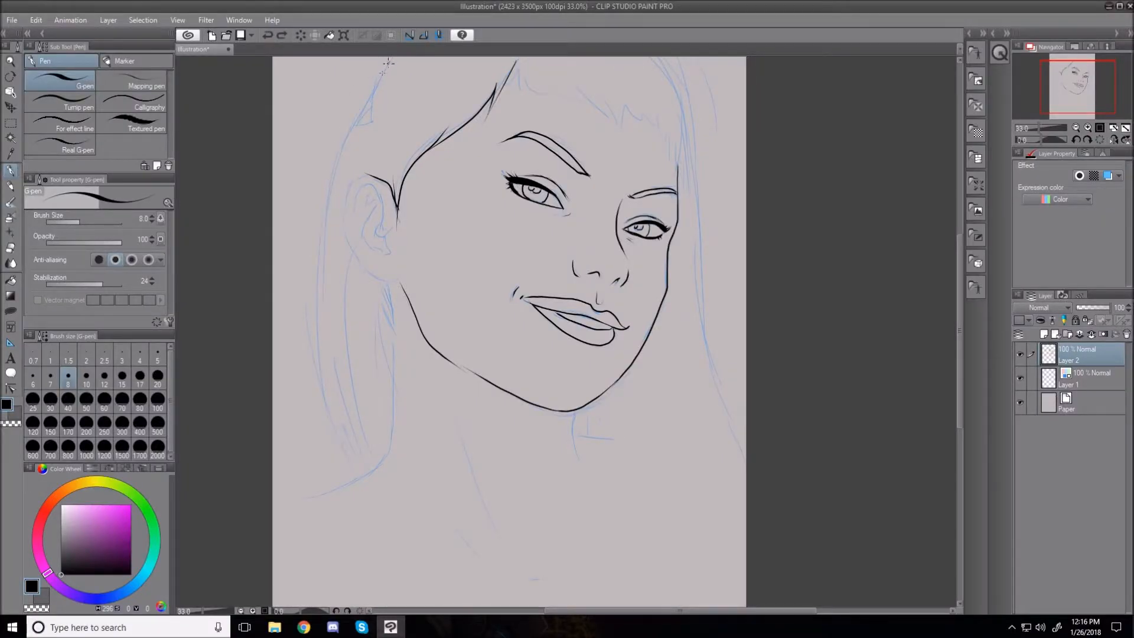
pyautogui.moveTo(388, 61)
pyautogui.mouseDown()
pyautogui.moveTo(332, 183)
pyautogui.moveTo(327, 267)
pyautogui.moveTo(354, 455)
pyautogui.mouseUp()
pyautogui.hotkey('ctrl', 'z')
pyautogui.moveTo(388, 61)
pyautogui.mouseDown()
pyautogui.moveTo(322, 225)
pyautogui.moveTo(352, 479)
pyautogui.mouseUp()
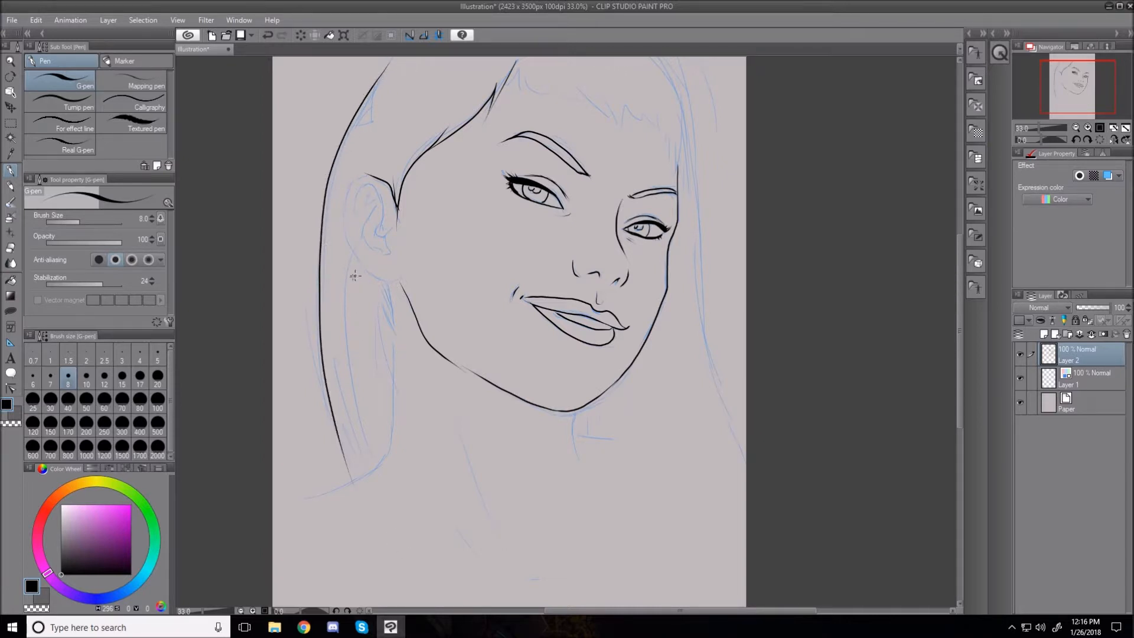
pyautogui.moveTo(351, 254); pyautogui.dragTo(376, 480)
pyautogui.moveTo(335, 366); pyautogui.dragTo(362, 458)
pyautogui.moveTo(372, 279)
pyautogui.mouseDown()
pyautogui.moveTo(395, 437)
pyautogui.moveTo(402, 422)
pyautogui.mouseUp()
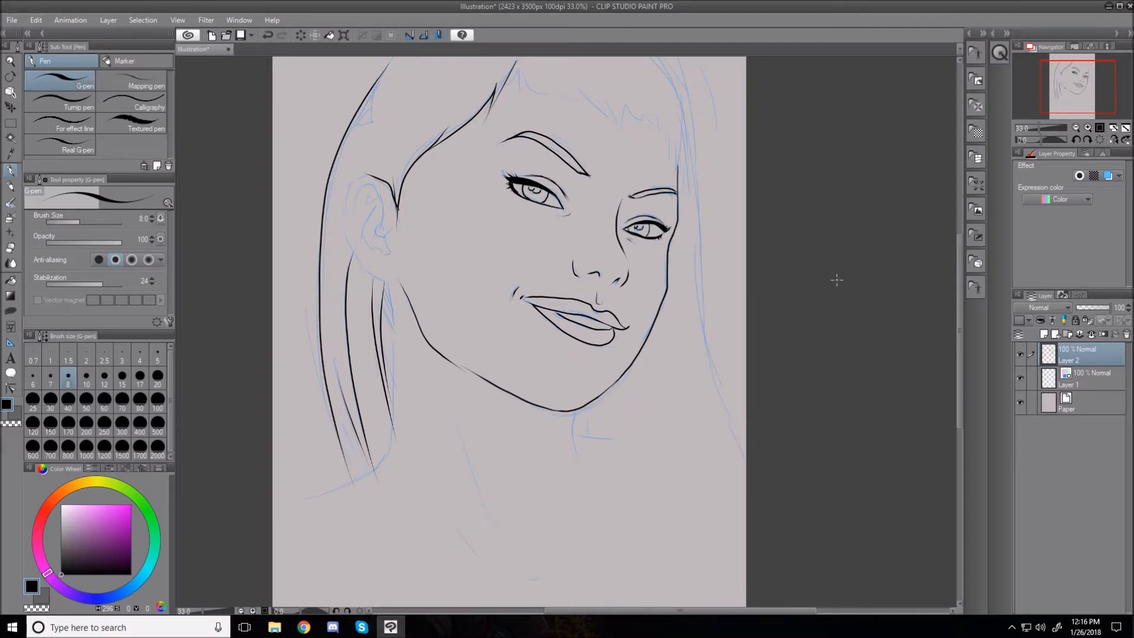
# - Try scaling the inked line art on Layer 2 down to a small face and placing it in the canvas's upper-left corner
pyautogui.scroll(6, 615, 204)
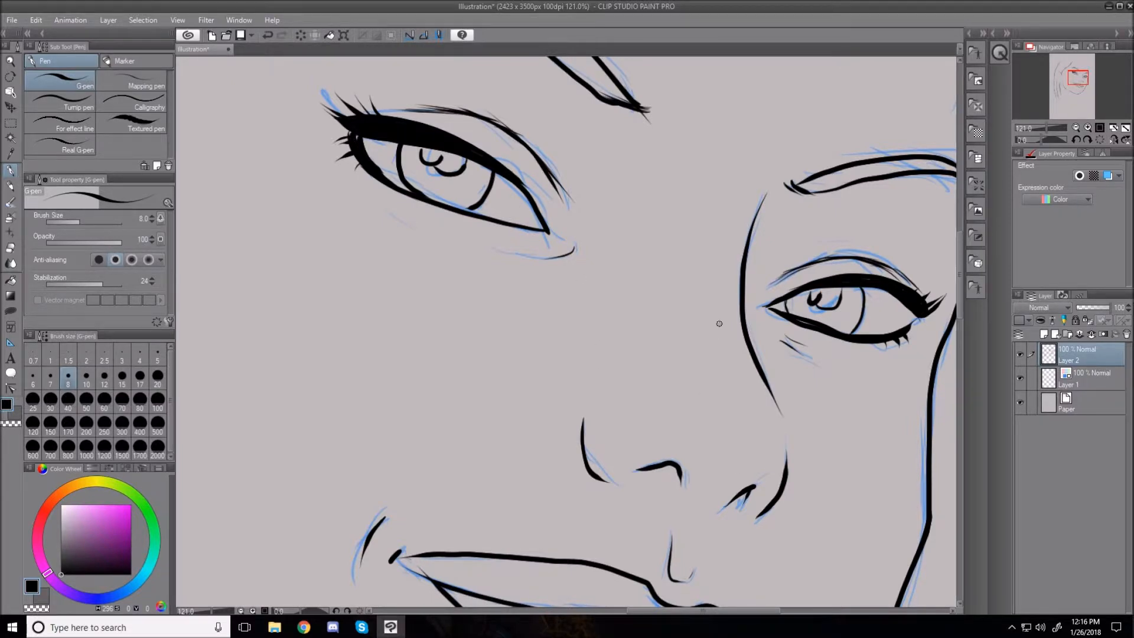
pyautogui.scroll(-3, 718, 322)
pyautogui.scroll(-1, 712, 323)
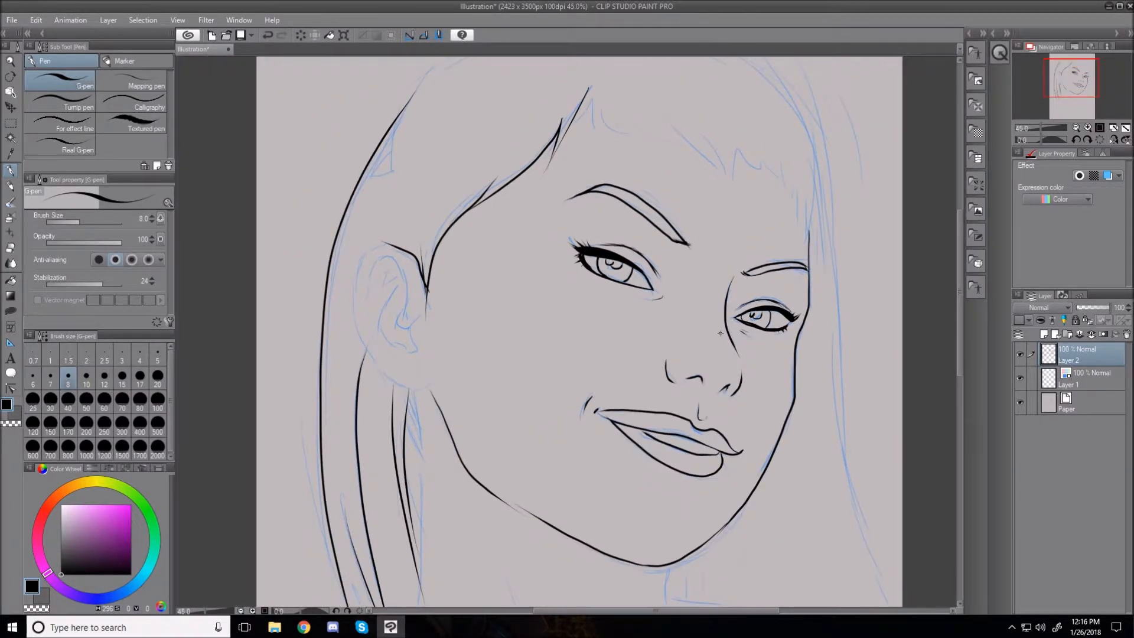
pyautogui.scroll(-3, 720, 333)
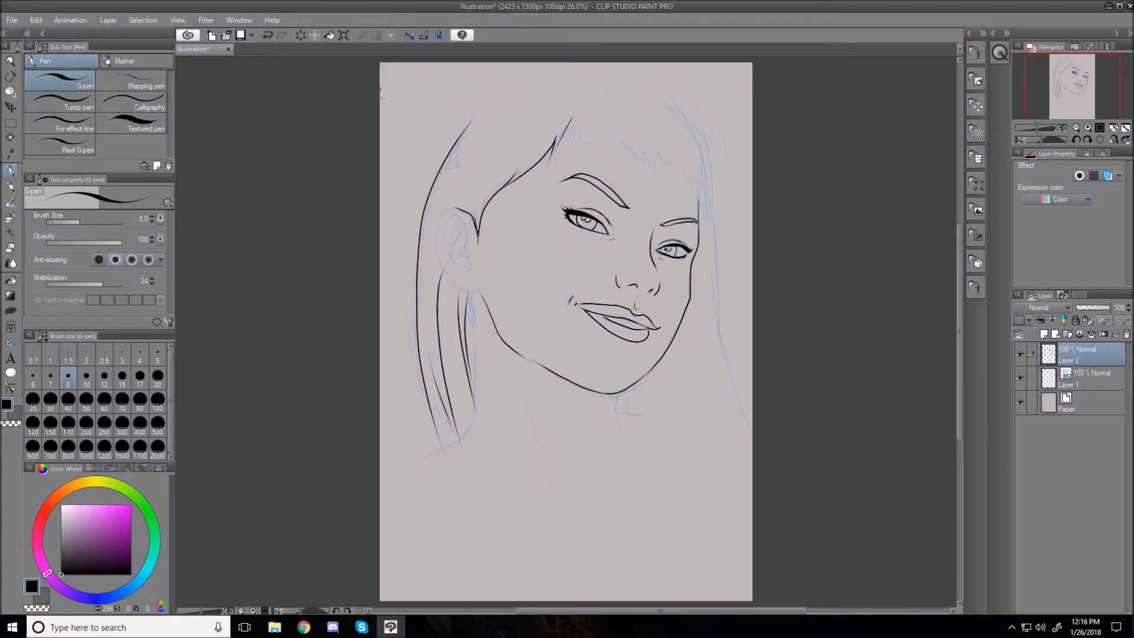
pyautogui.moveTo(553, 129); pyautogui.dragTo(554, 131)
pyautogui.hotkey('ctrl', 'shift', 't')
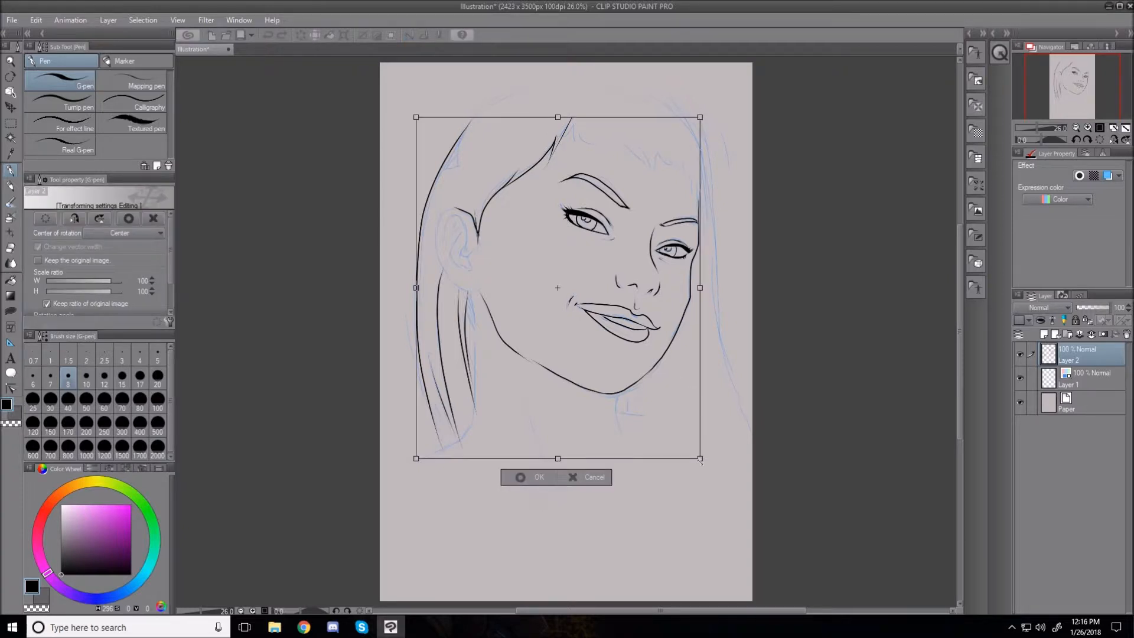
pyautogui.moveTo(700, 459); pyautogui.dragTo(416, 249)
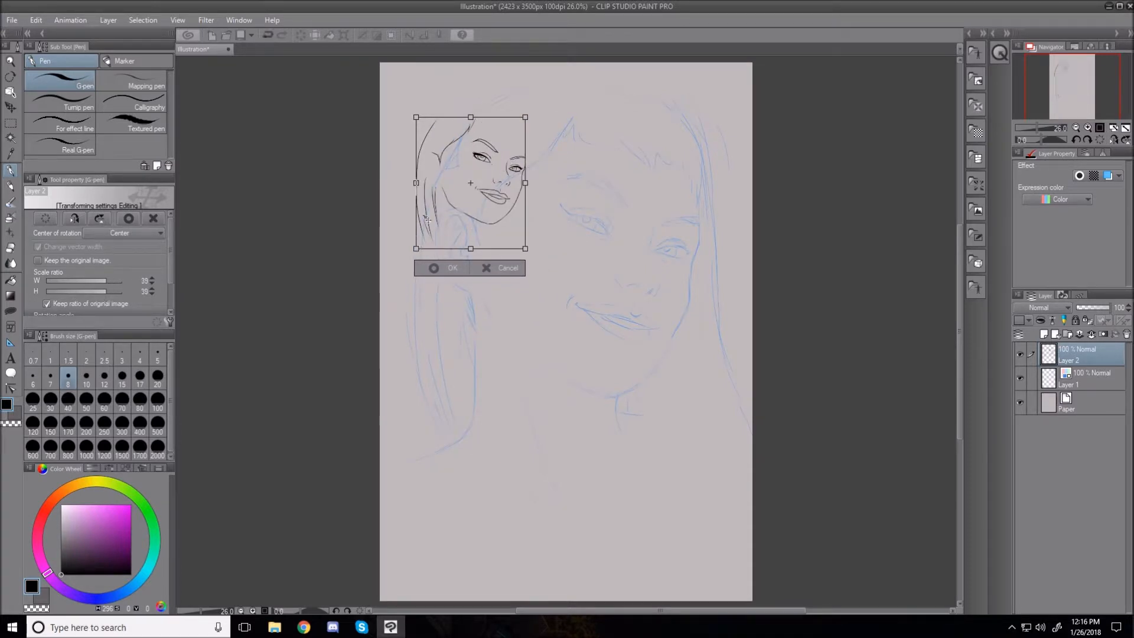
pyautogui.moveTo(474, 149); pyautogui.dragTo(439, 97)
pyautogui.press('Return')
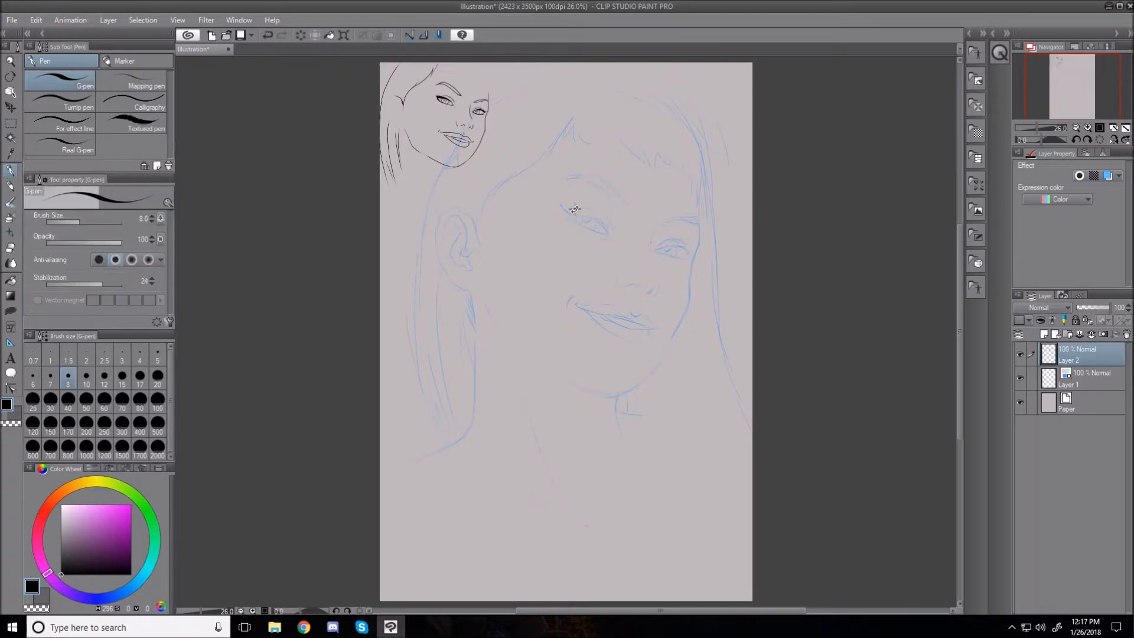
# - Examine the line quality of the shrunken face up close, and undo the reduction
pyautogui.scroll(10, 466, 149)
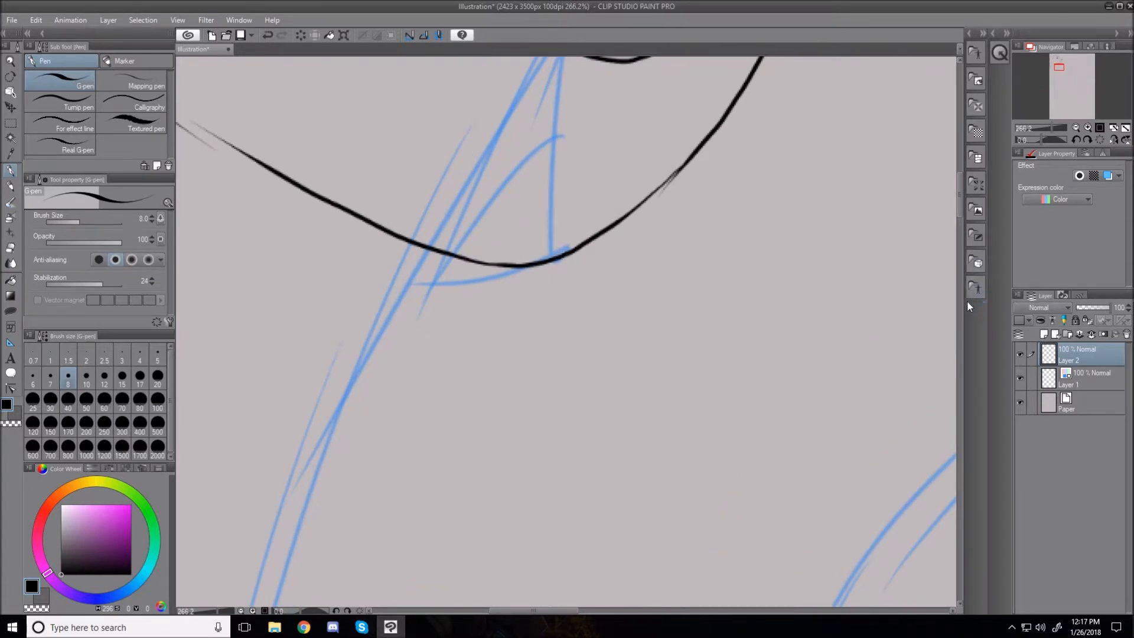
pyautogui.moveTo(959, 188); pyautogui.dragTo(956, 136)
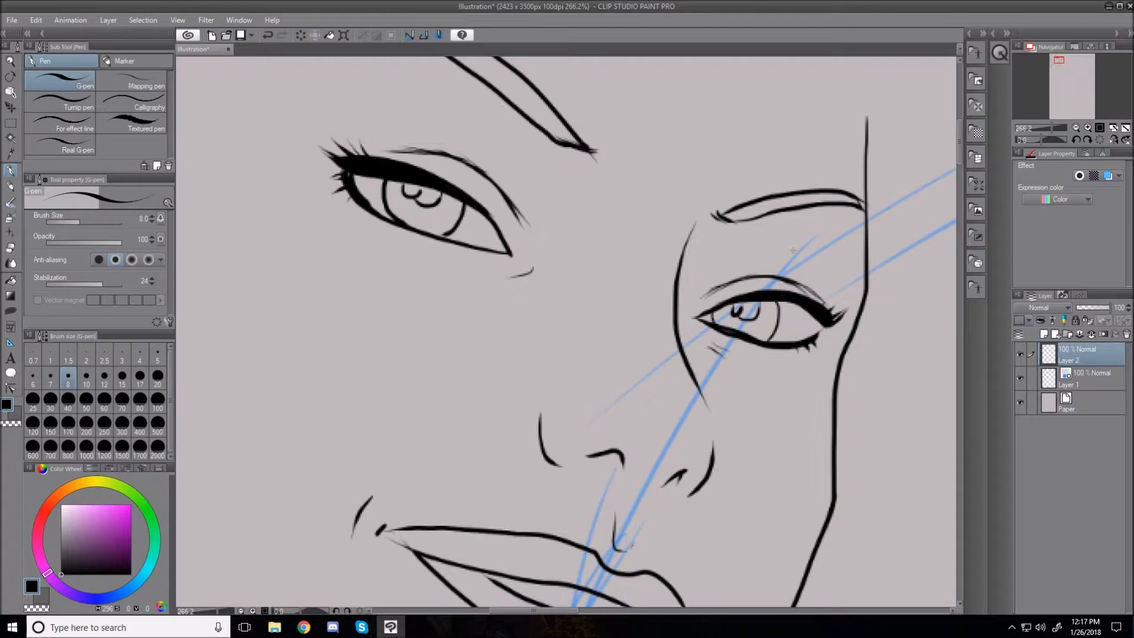
pyautogui.scroll(-1, 904, 232)
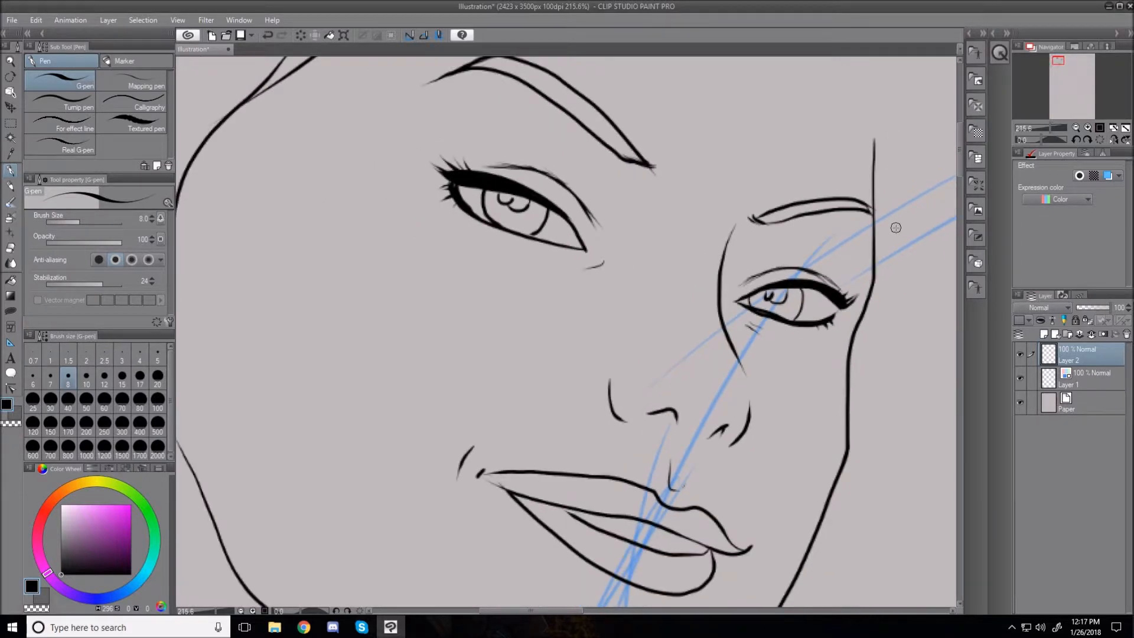
pyautogui.hotkey('ctrl', '0')
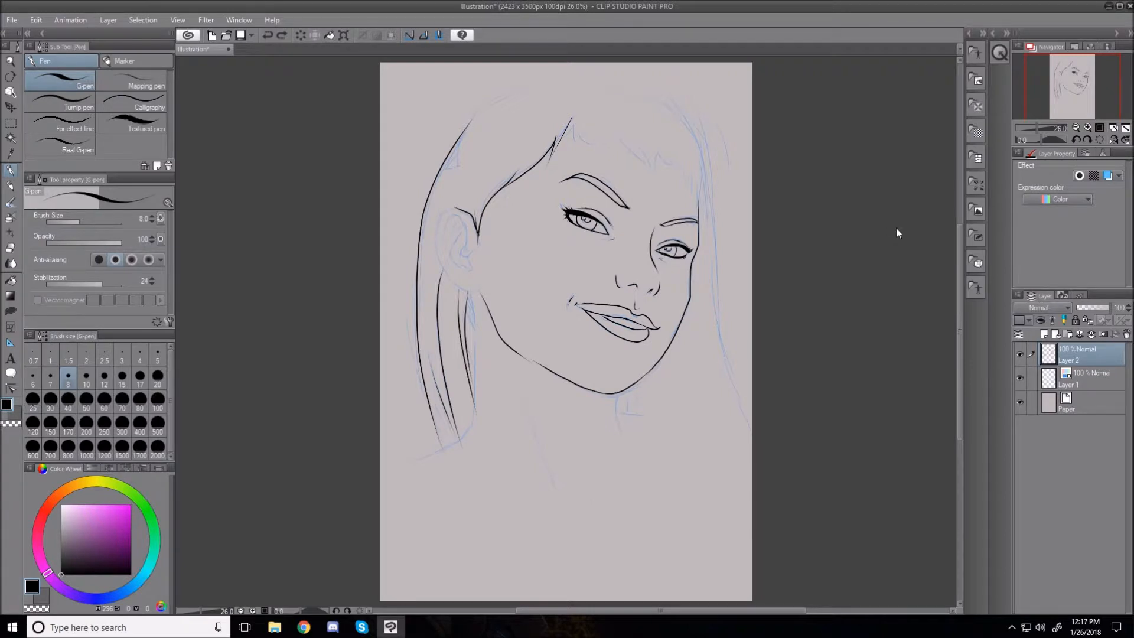
# - Try enlarging the Layer 2 line art to 183% in proportion and shifting it down over the canvas
pyautogui.hotkey('ctrl', 't')
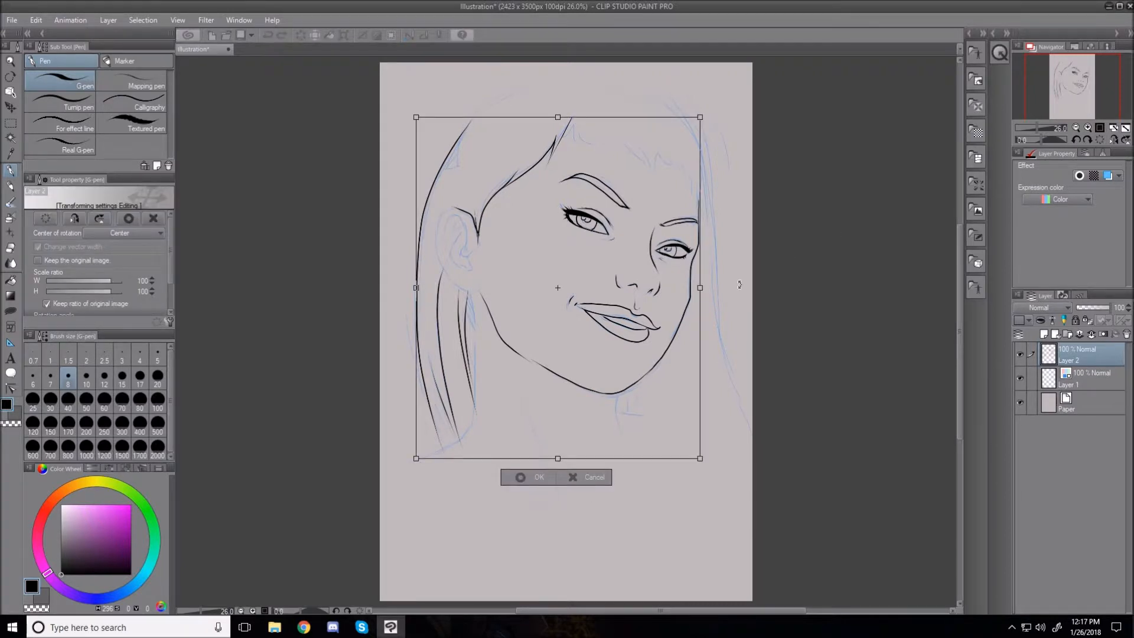
pyautogui.scroll(-1, 739, 284)
pyautogui.scroll(-2, 739, 285)
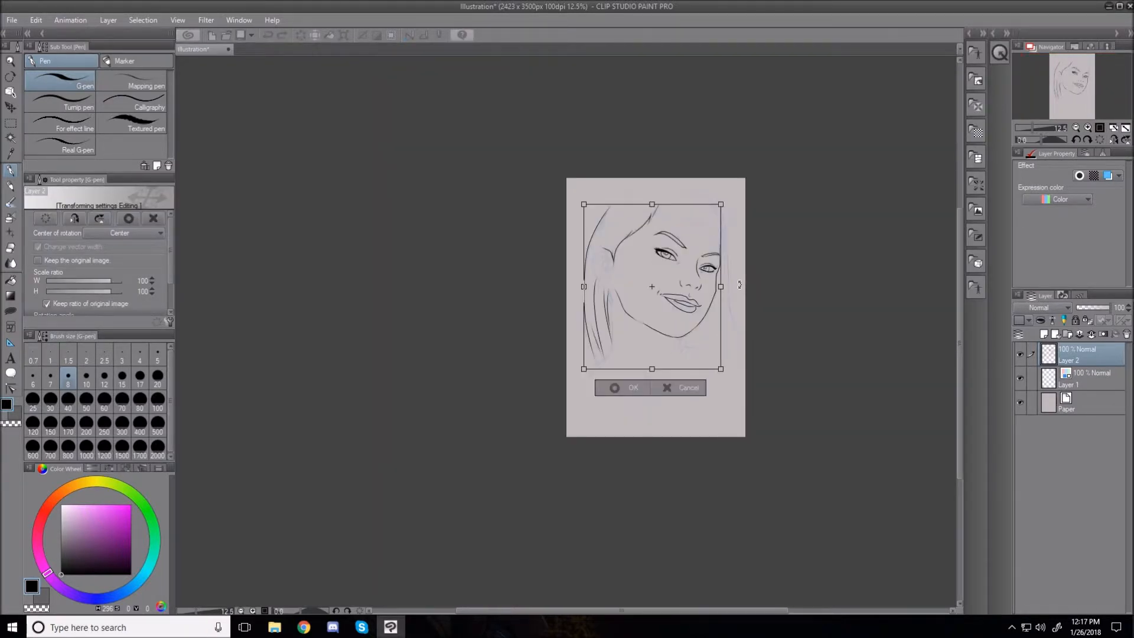
pyautogui.moveTo(583, 205)
pyautogui.mouseDown()
pyautogui.moveTo(537, 183)
pyautogui.moveTo(470, 81)
pyautogui.mouseUp()
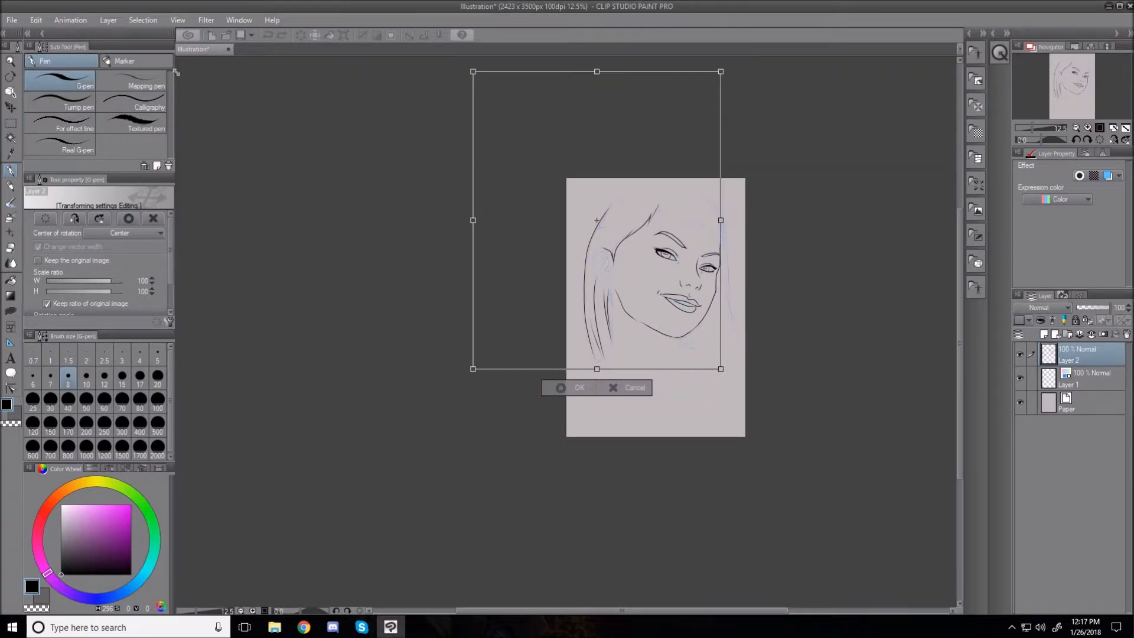
pyautogui.moveTo(518, 161)
pyautogui.mouseDown()
pyautogui.moveTo(576, 280)
pyautogui.moveTo(535, 253)
pyautogui.mouseUp()
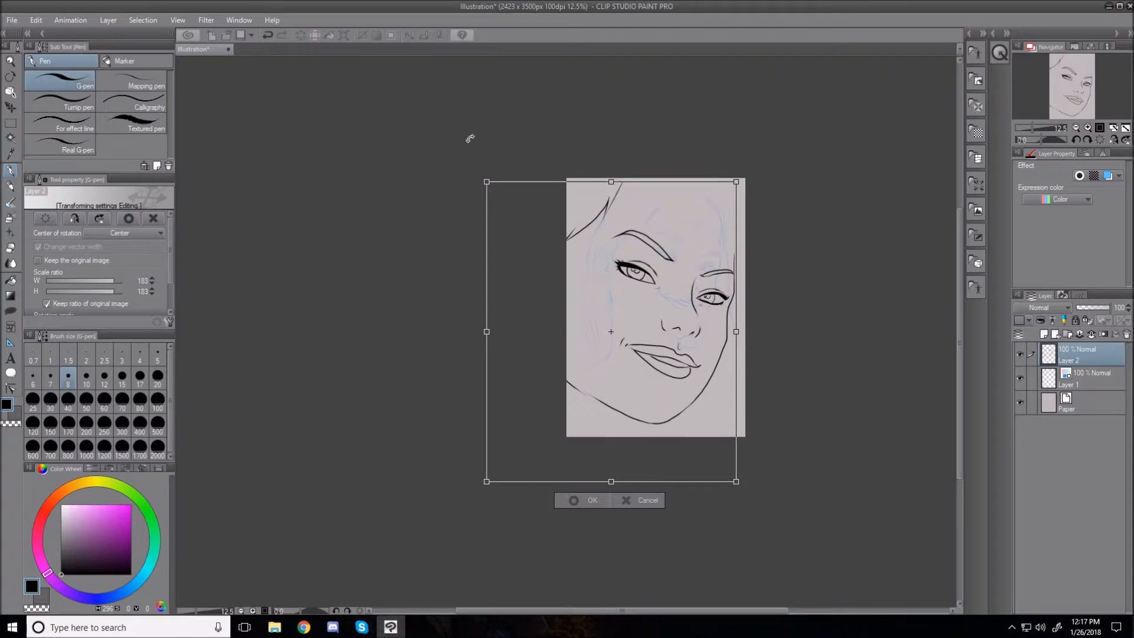
pyautogui.press('Return')
# - Inspect the edge sharpness of the enlarged lip, nose, eye and brow lines up close, and view the whole canvas again
pyautogui.scroll(5, 849, 347)
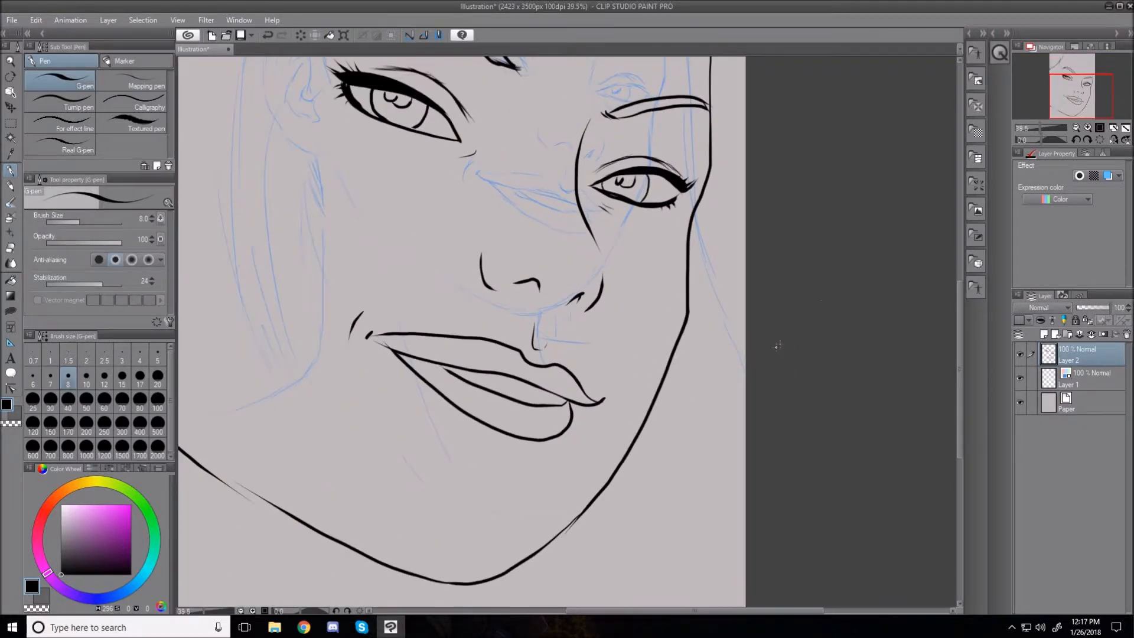
pyautogui.scroll(3, 806, 305)
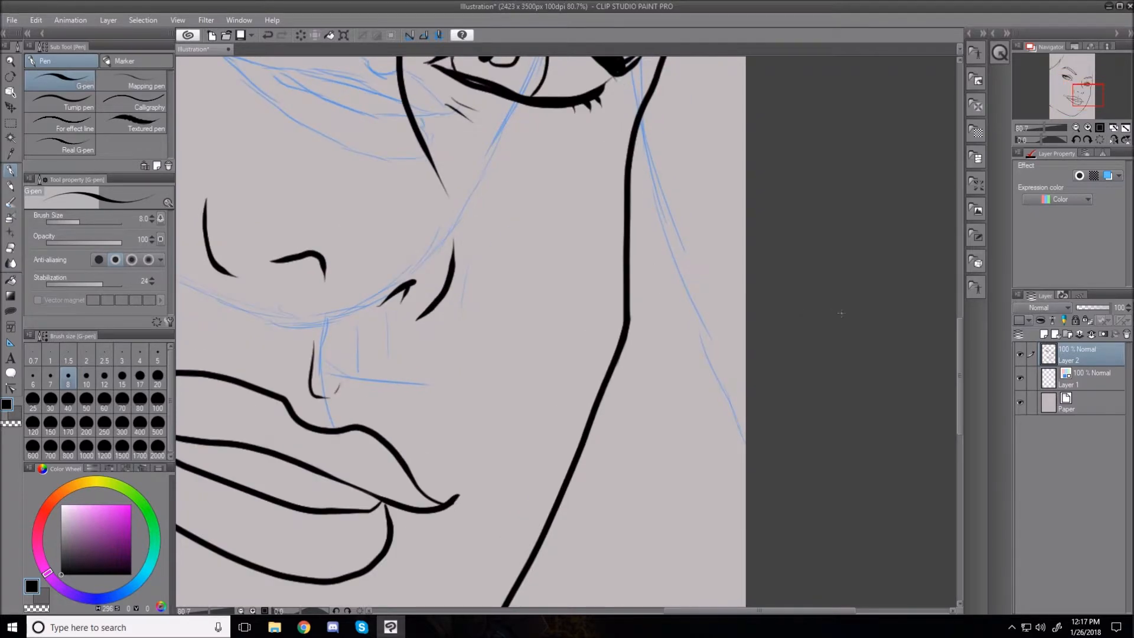
pyautogui.moveTo(958, 355); pyautogui.dragTo(947, 261)
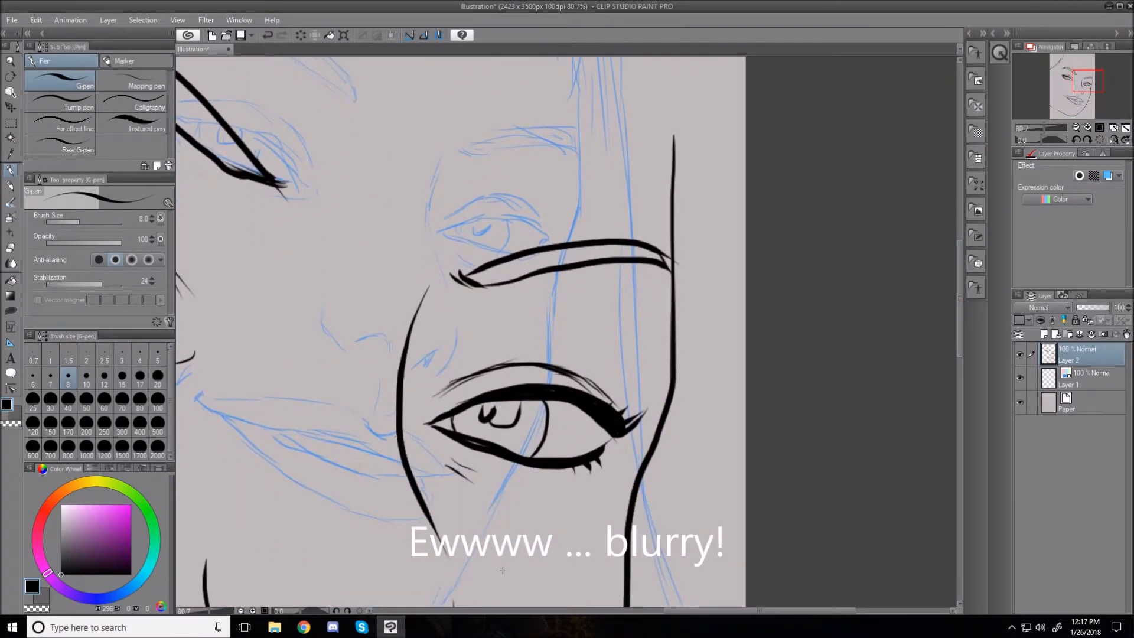
pyautogui.moveTo(632, 614)
pyautogui.mouseDown()
pyautogui.moveTo(605, 608)
pyautogui.moveTo(653, 608)
pyautogui.mouseUp()
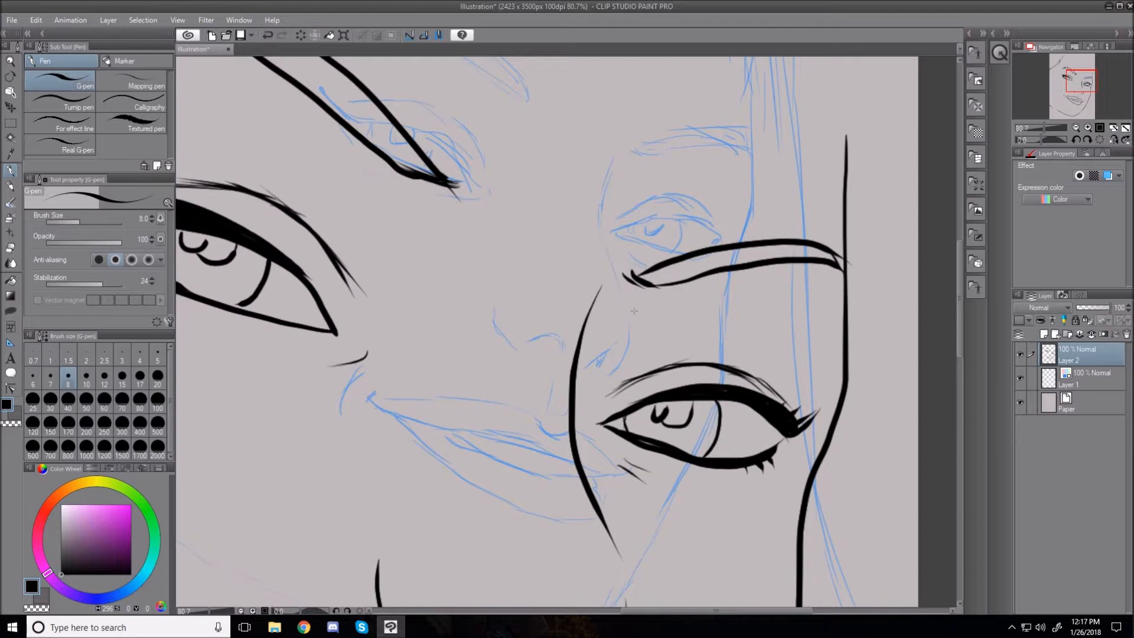
pyautogui.hotkey('ctrl', '0')
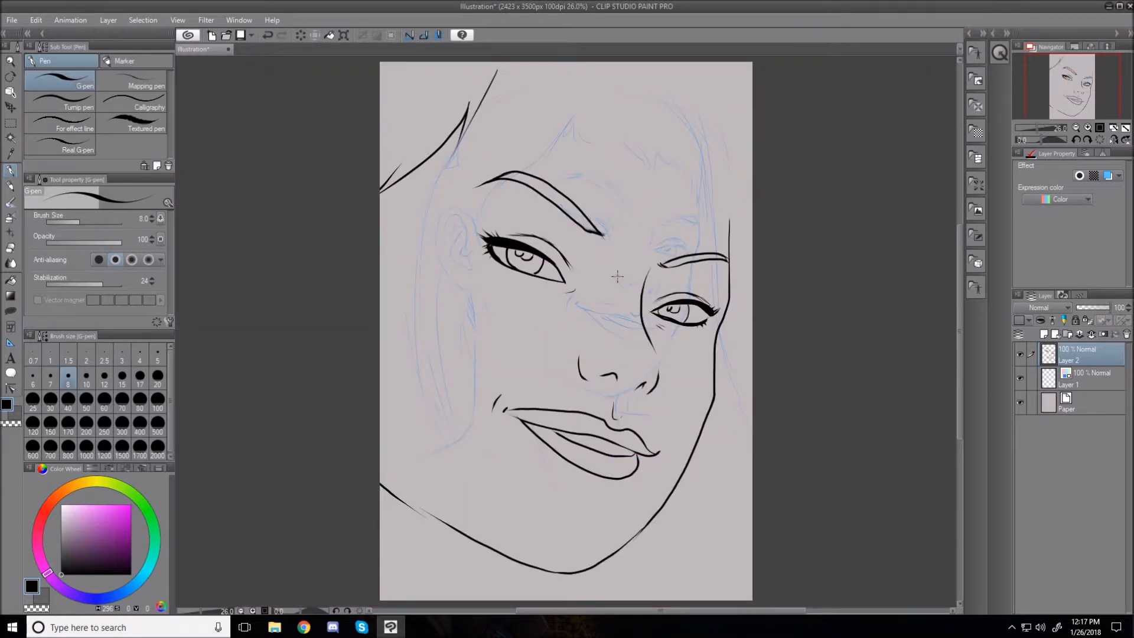
# - Try enlarging the already scaled line art a second time to 183% and reposition it so the facial features cover the page
pyautogui.hotkey('ctrl', 't')
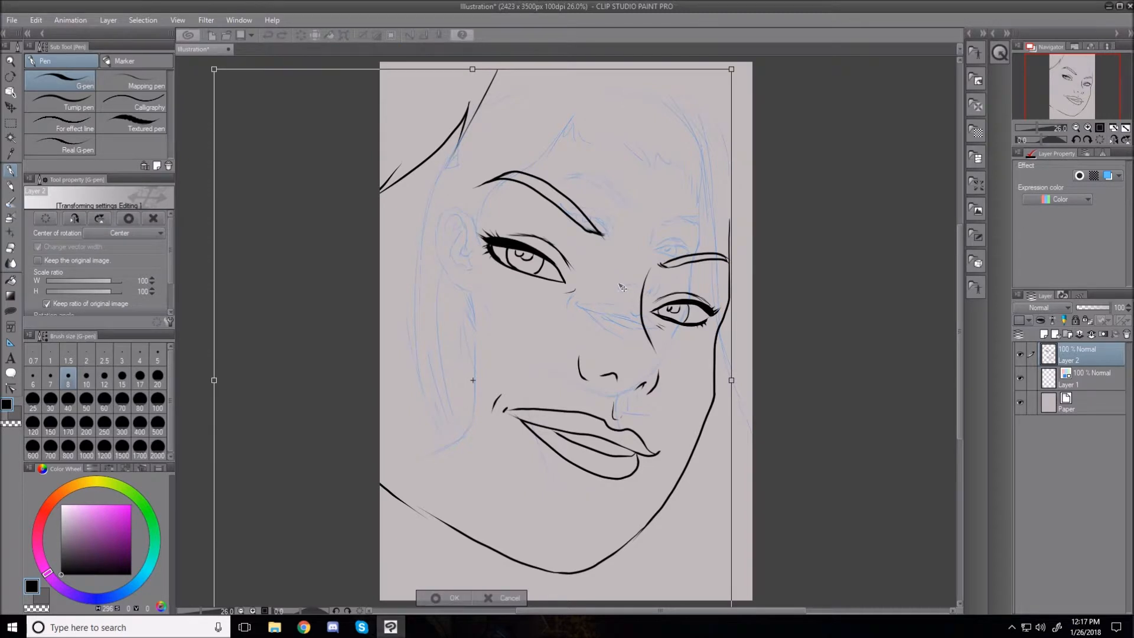
pyautogui.scroll(-6, 622, 287)
pyautogui.moveTo(522, 233); pyautogui.dragTo(362, 143)
pyautogui.moveTo(299, 116); pyautogui.dragTo(242, 109)
pyautogui.moveTo(535, 153); pyautogui.dragTo(553, 226)
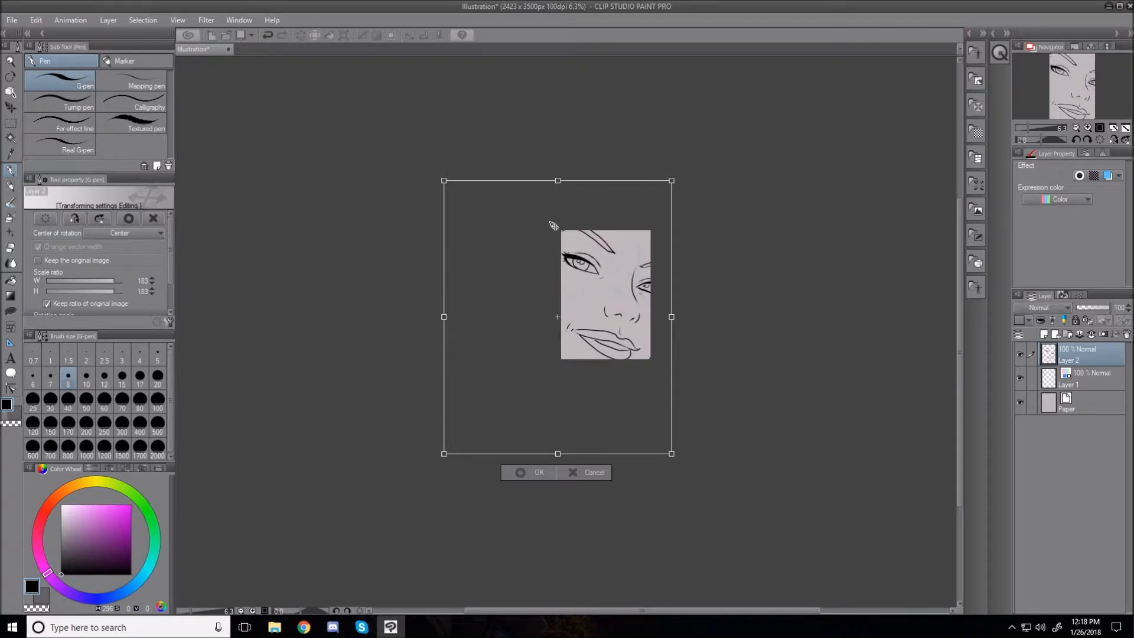
pyautogui.press('Return')
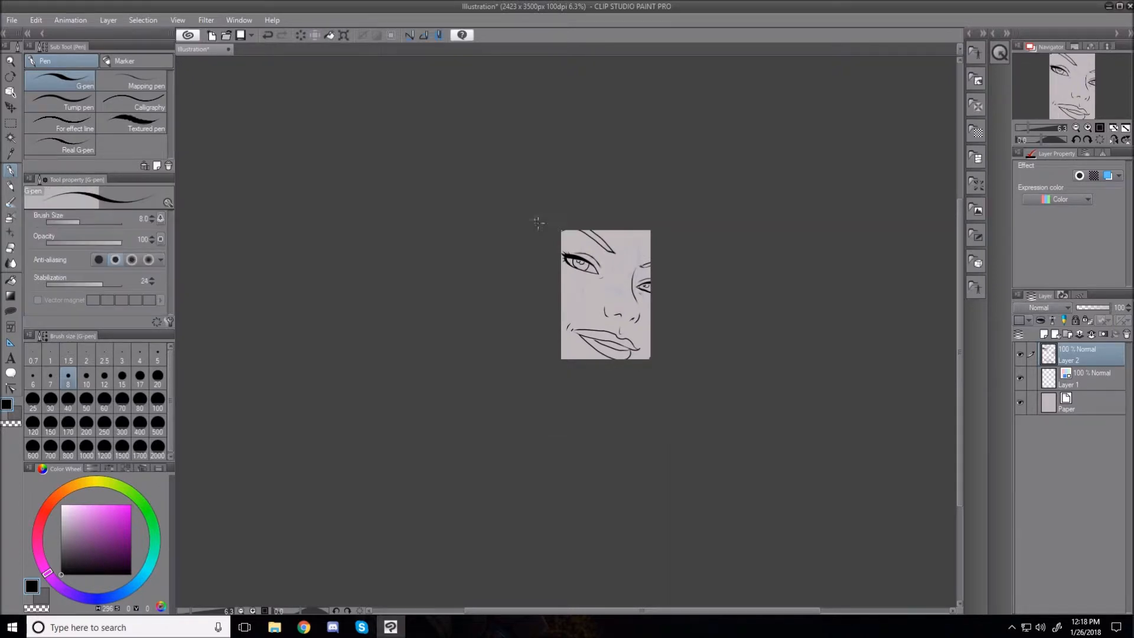
# - Examine the twice-enlarged nose lines for blur, and undo the enlargements of the line art
pyautogui.scroll(8, 683, 324)
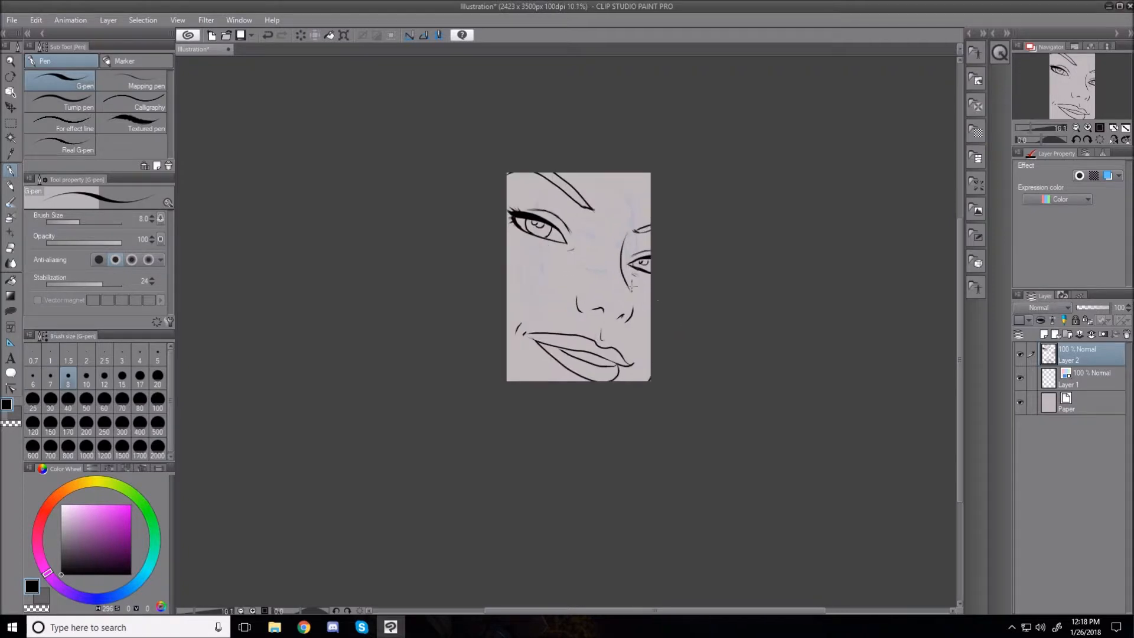
pyautogui.scroll(-1, 550, 256)
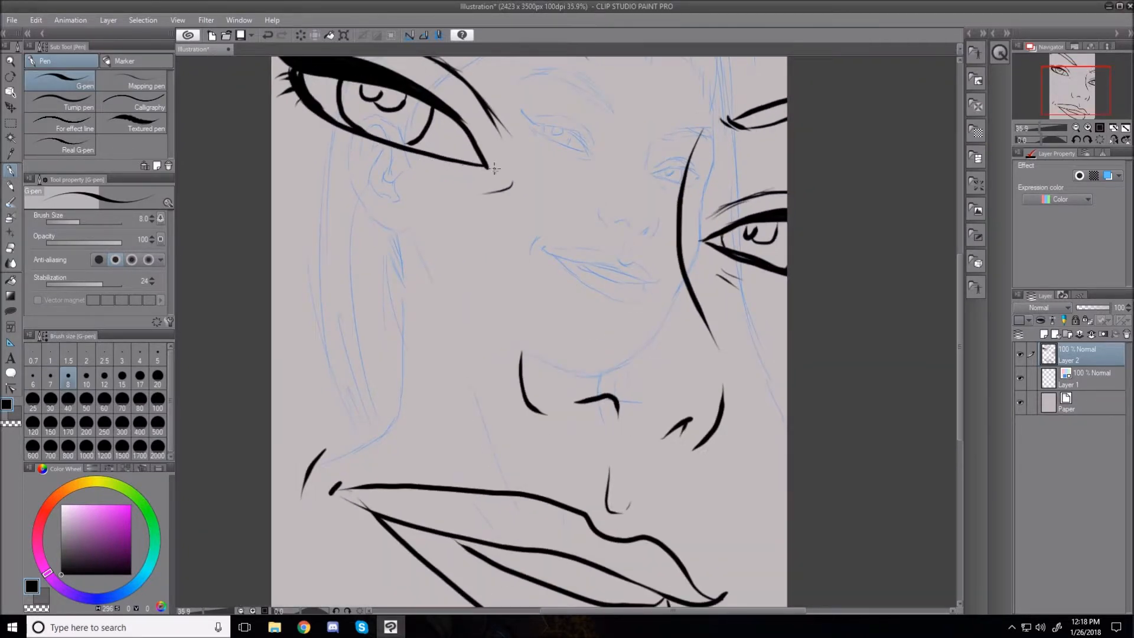
pyautogui.scroll(4, 537, 390)
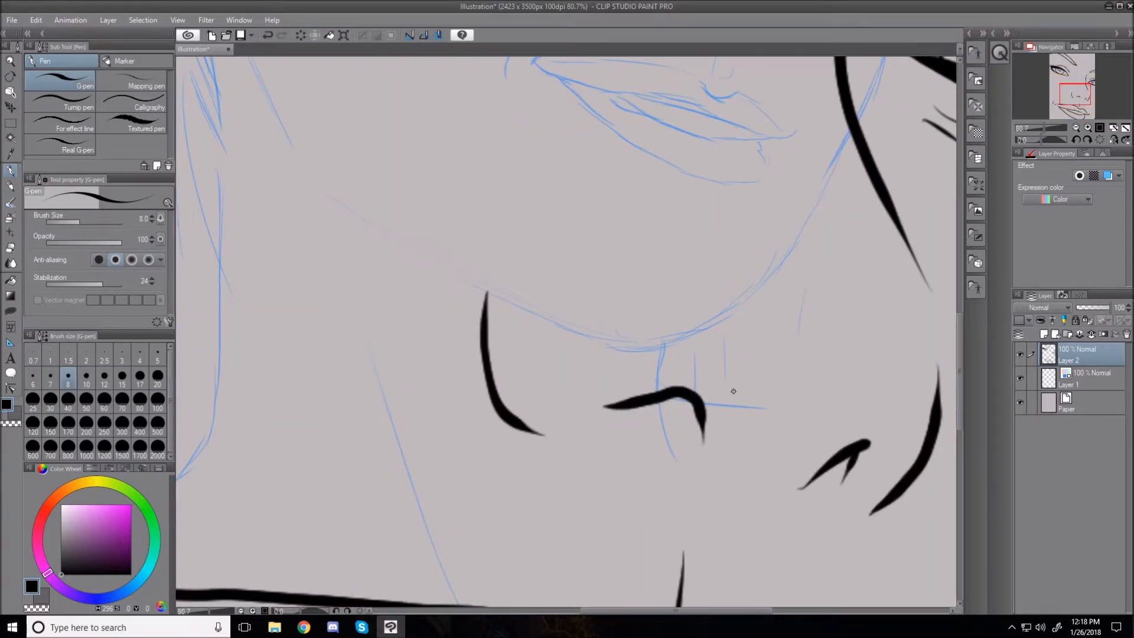
pyautogui.scroll(1, 733, 391)
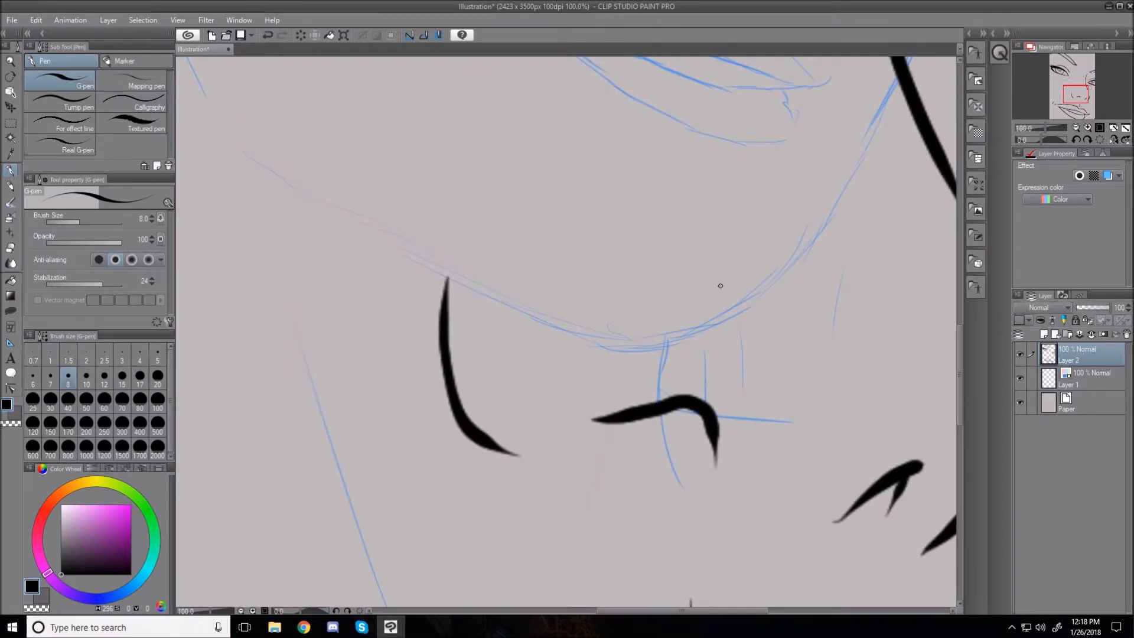
pyautogui.hotkey('ctrl', '0')
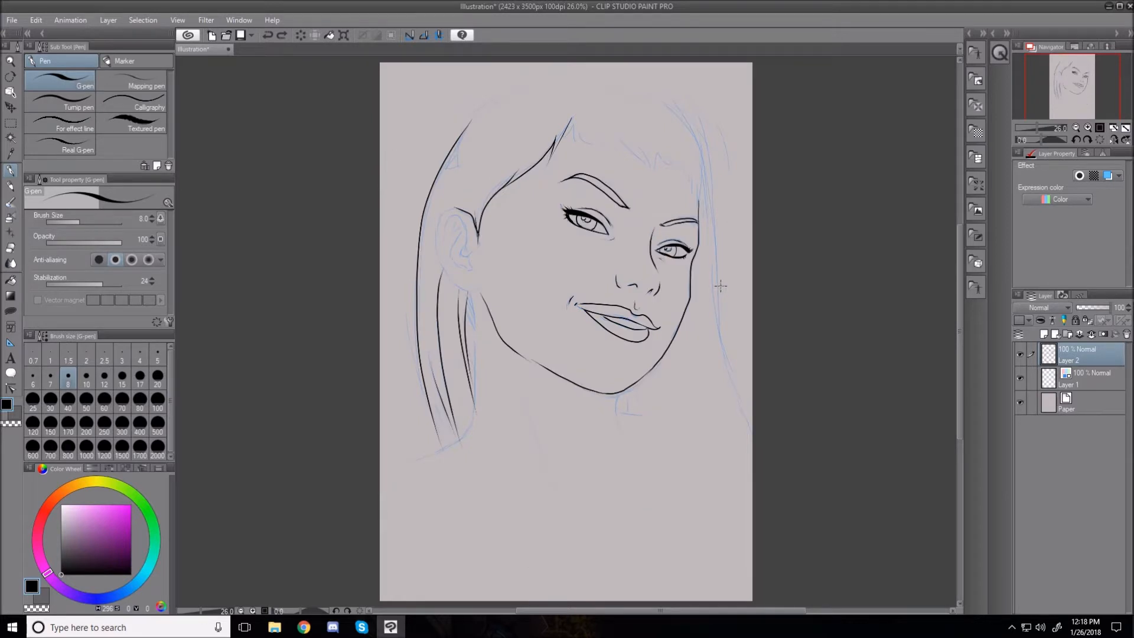
# - Hide Layer 2 and add a new vector layer at the top of the layer stack for re-inking the sketch
pyautogui.click(1019, 354)
pyautogui.click(1055, 333)
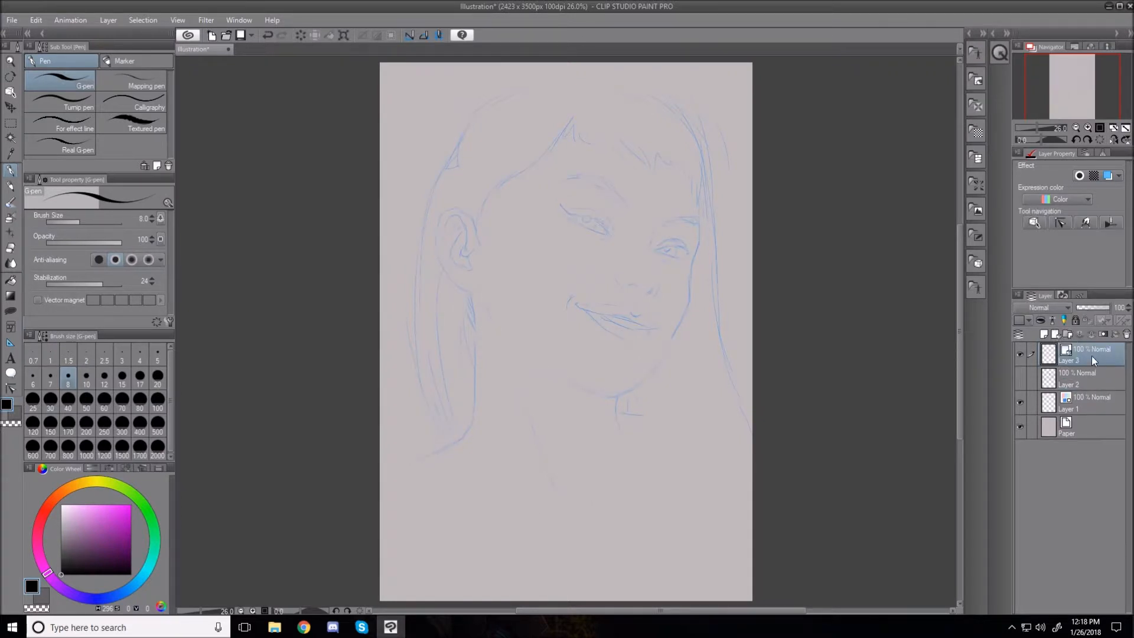
pyautogui.click(1017, 380)
pyautogui.click(1017, 381)
# - Ink the nose bridge, both nostrils and the outer nose wings over the blue sketch on the vector layer
pyautogui.scroll(5, 668, 305)
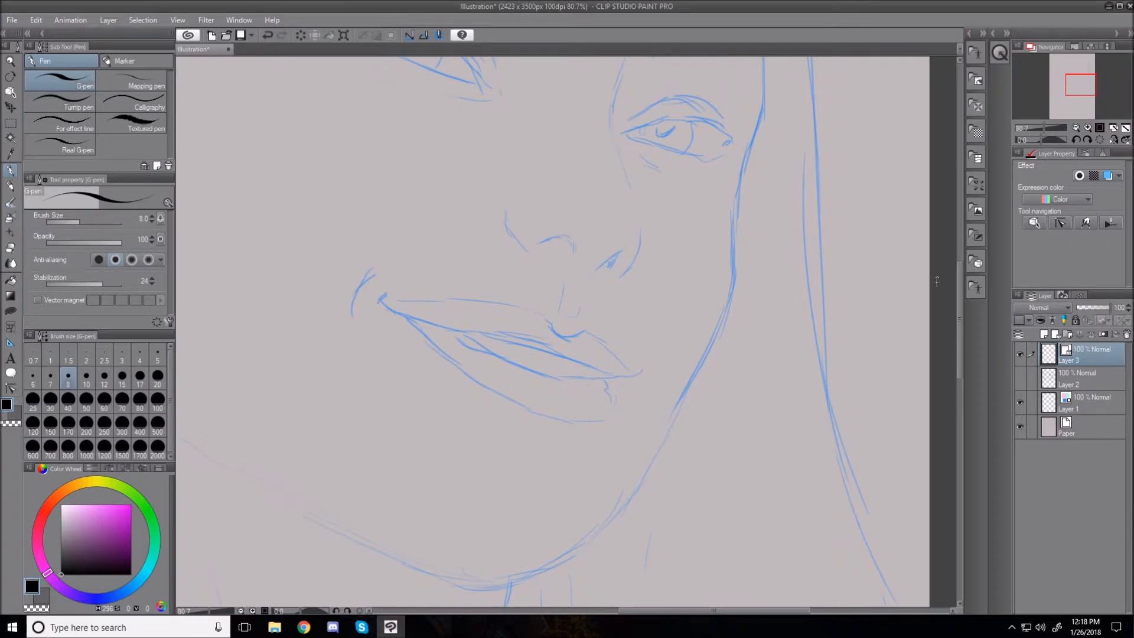
pyautogui.moveTo(959, 322); pyautogui.dragTo(958, 305)
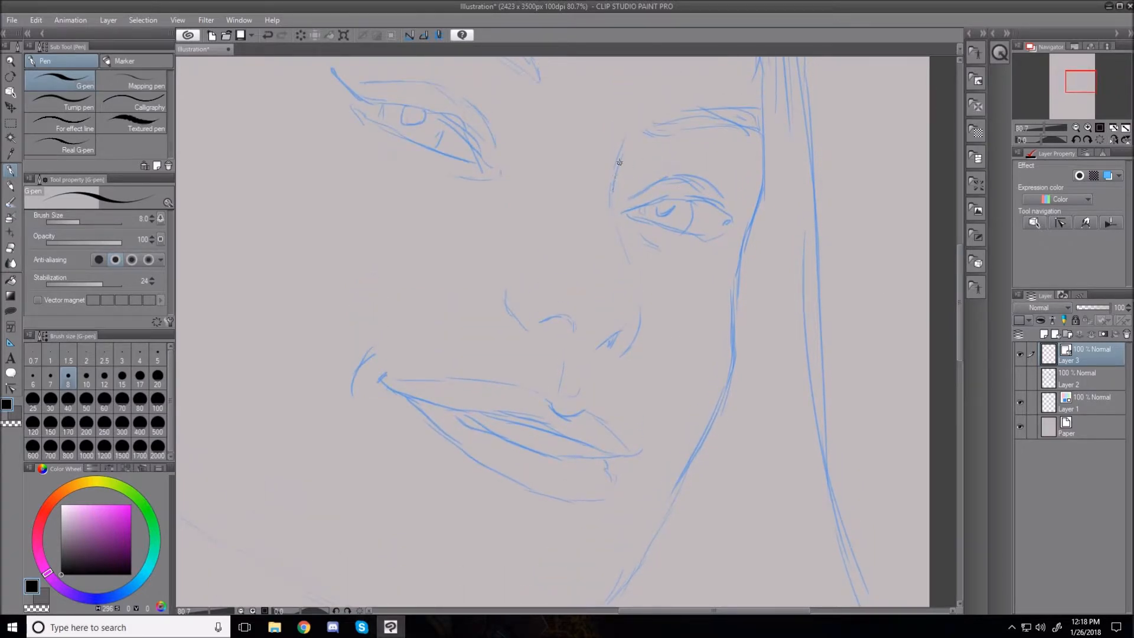
pyautogui.moveTo(624, 137)
pyautogui.mouseDown()
pyautogui.moveTo(608, 192)
pyautogui.moveTo(636, 297)
pyautogui.mouseUp()
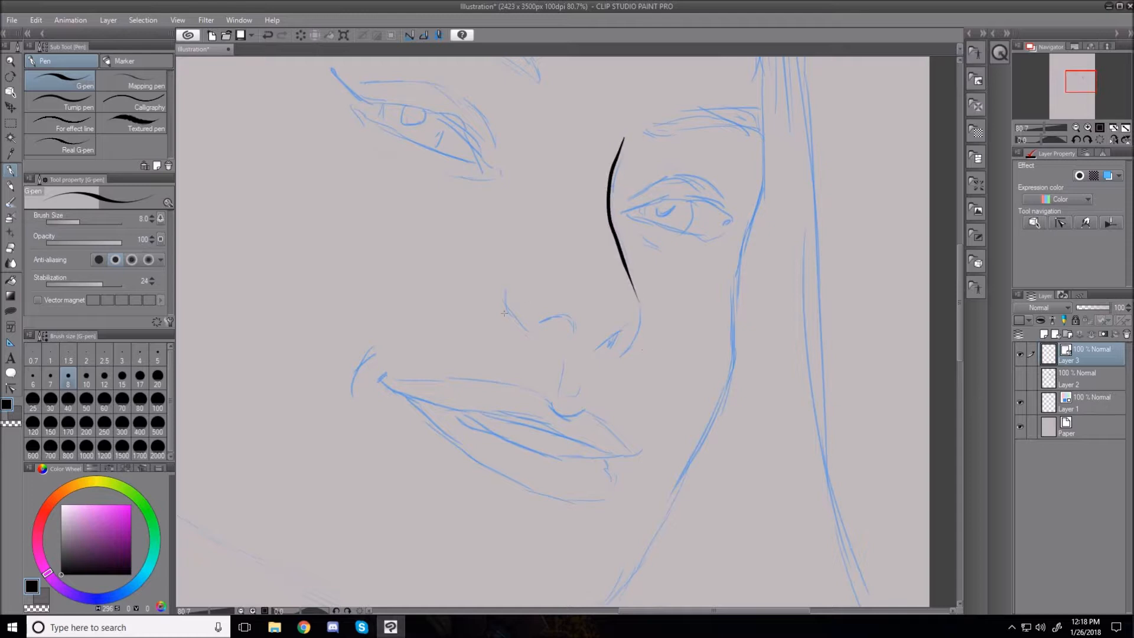
pyautogui.moveTo(506, 285)
pyautogui.mouseDown()
pyautogui.moveTo(507, 318)
pyautogui.moveTo(524, 334)
pyautogui.moveTo(568, 317)
pyautogui.moveTo(618, 340)
pyautogui.moveTo(611, 347)
pyautogui.moveTo(630, 340)
pyautogui.moveTo(638, 314)
pyautogui.mouseUp()
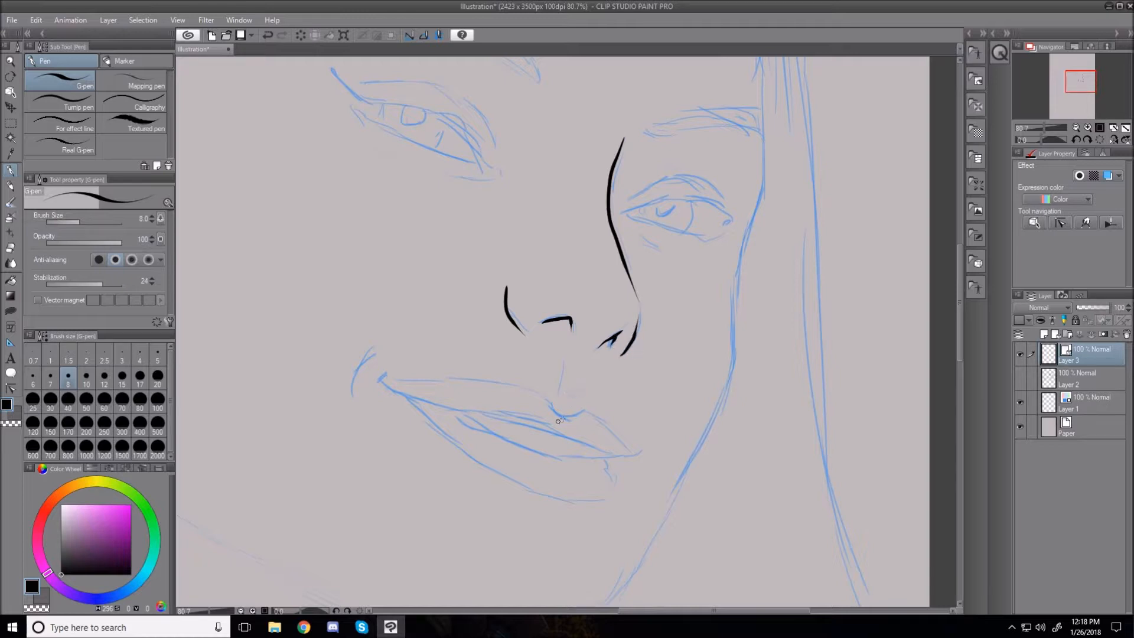
# - Ink the cupid's bow and the far half of the upper lip's outline, redoing the first attempt at the outer edge
pyautogui.moveTo(549, 402)
pyautogui.mouseDown()
pyautogui.moveTo(584, 412)
pyautogui.moveTo(627, 452)
pyautogui.mouseUp()
pyautogui.hotkey('ctrl', 'z')
pyautogui.moveTo(582, 412); pyautogui.dragTo(622, 448)
# - Rotate the canvas sideways and ink the near half of the upper lip, the mouth corners and both lips' inner edges
pyautogui.hotkey('shift', 'space')
pyautogui.moveTo(394, 217); pyautogui.dragTo(429, 524)
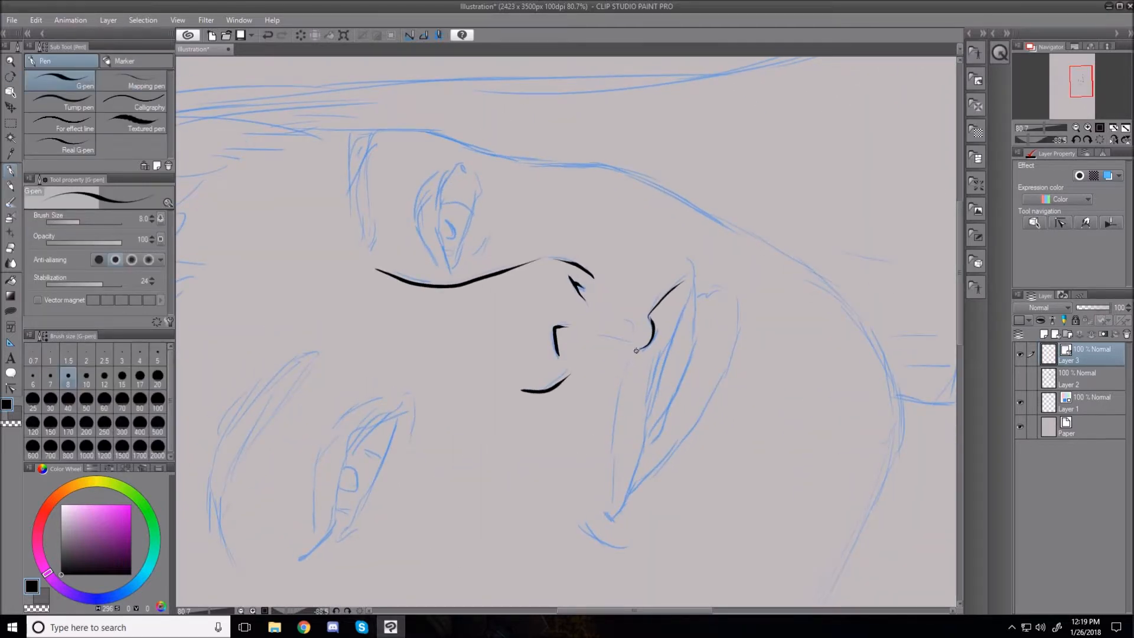
pyautogui.moveTo(637, 350)
pyautogui.mouseDown()
pyautogui.moveTo(616, 391)
pyautogui.moveTo(614, 516)
pyautogui.moveTo(650, 440)
pyautogui.moveTo(694, 278)
pyautogui.moveTo(683, 281)
pyautogui.mouseUp()
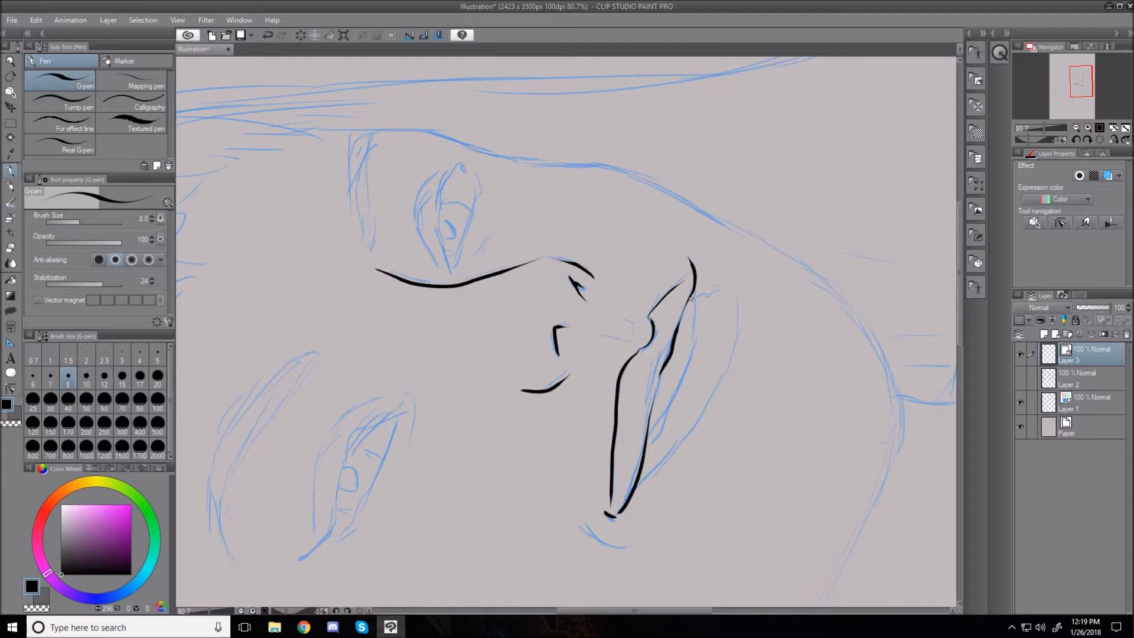
pyautogui.moveTo(688, 297)
pyautogui.mouseDown()
pyautogui.moveTo(689, 358)
pyautogui.moveTo(651, 428)
pyautogui.mouseUp()
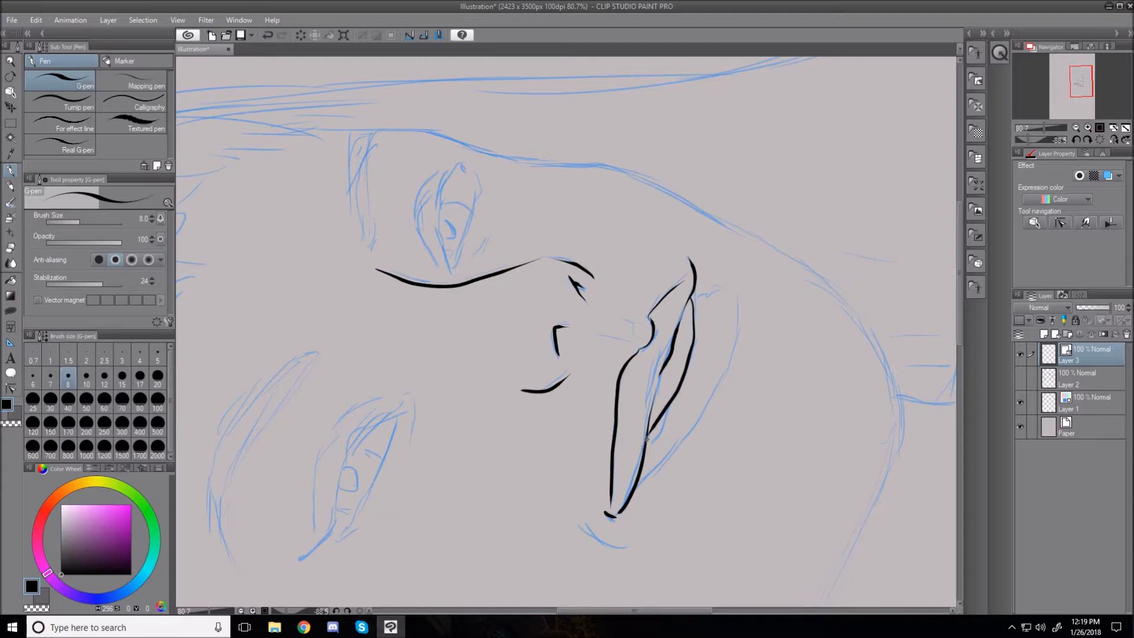
# - Ink the lower lip's outer edge and the small curved crease beside the near mouth corner over the sketch
pyautogui.moveTo(629, 498)
pyautogui.mouseDown()
pyautogui.moveTo(701, 412)
pyautogui.moveTo(727, 348)
pyautogui.moveTo(727, 313)
pyautogui.moveTo(708, 298)
pyautogui.moveTo(679, 309)
pyautogui.mouseUp()
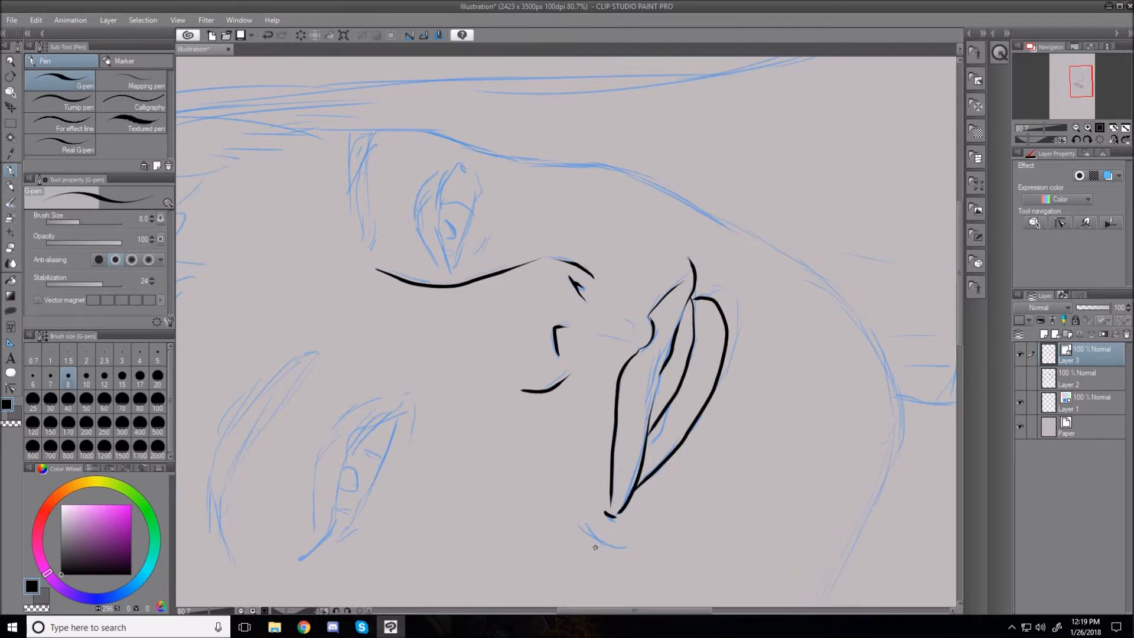
pyautogui.moveTo(589, 530); pyautogui.dragTo(623, 545)
# - Ink the near eye's upper and lower lids, its inner corner and the lid crease above it
pyautogui.moveTo(303, 556)
pyautogui.mouseDown()
pyautogui.moveTo(332, 522)
pyautogui.moveTo(360, 437)
pyautogui.moveTo(403, 412)
pyautogui.mouseUp()
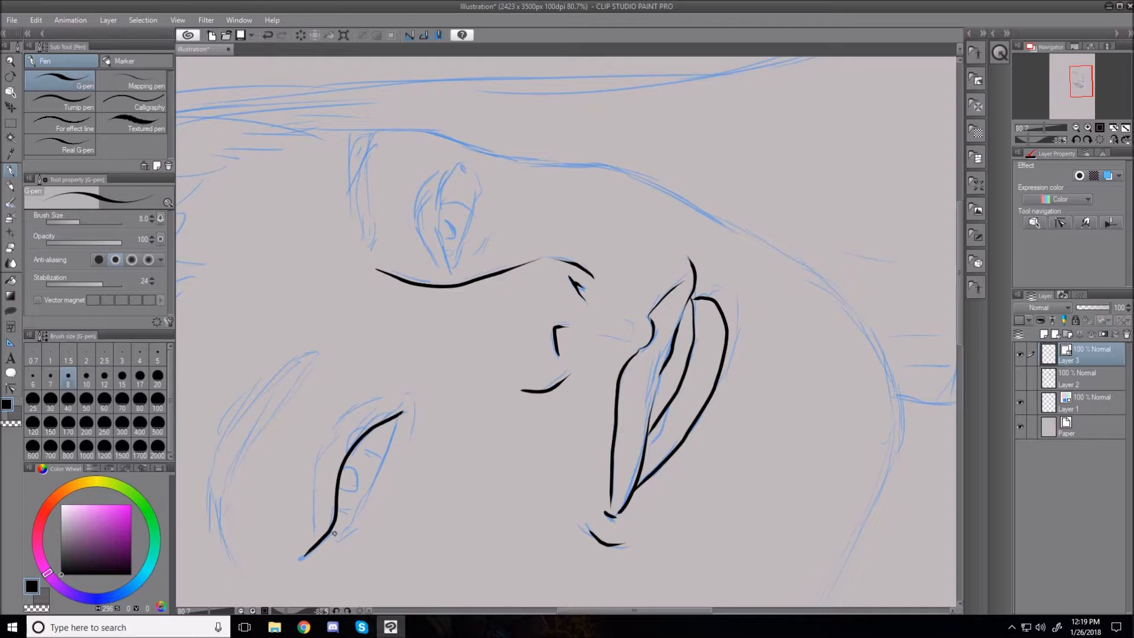
pyautogui.moveTo(333, 530)
pyautogui.mouseDown()
pyautogui.moveTo(363, 506)
pyautogui.moveTo(415, 403)
pyautogui.moveTo(412, 434)
pyautogui.mouseUp()
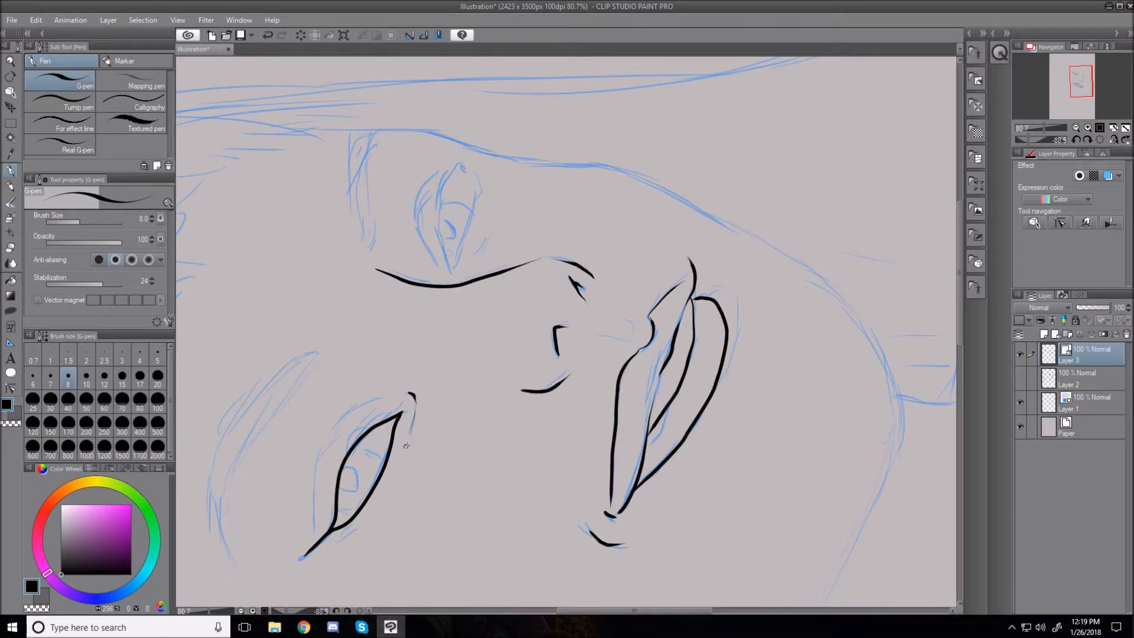
pyautogui.moveTo(373, 398)
pyautogui.mouseDown()
pyautogui.moveTo(320, 450)
pyautogui.moveTo(311, 523)
pyautogui.moveTo(357, 530)
pyautogui.mouseUp()
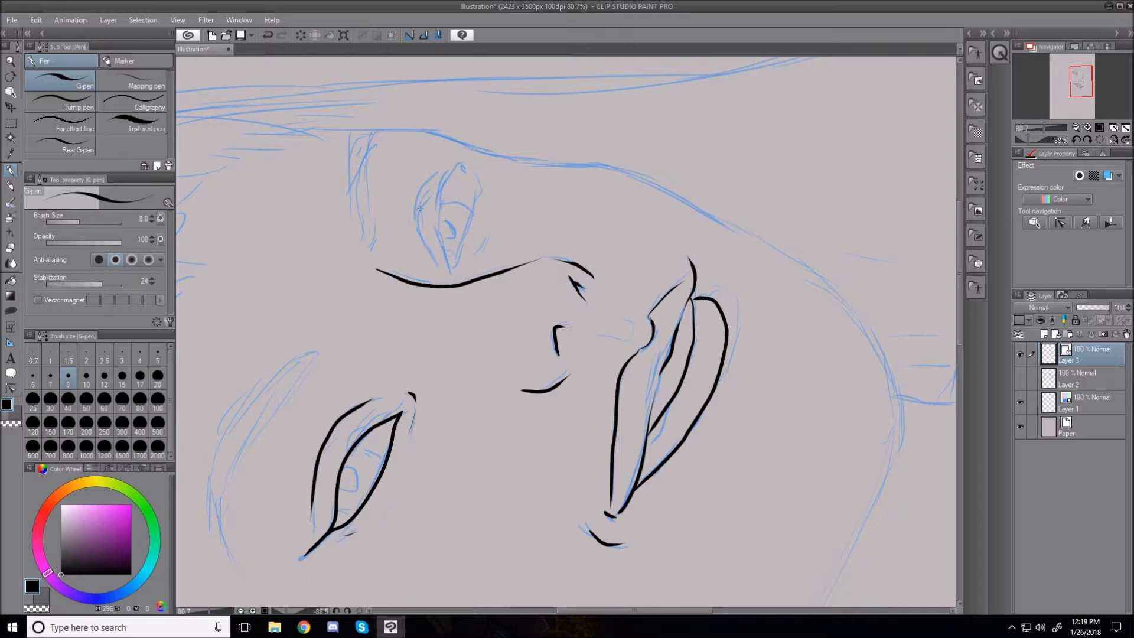
# - Ink the far eye's crease and lids, then thicken the upper lash lines of both eyes, extending their outer tips
pyautogui.moveTo(422, 186)
pyautogui.mouseDown()
pyautogui.moveTo(419, 239)
pyautogui.moveTo(434, 251)
pyautogui.mouseUp()
pyautogui.moveTo(451, 269)
pyautogui.mouseDown()
pyautogui.moveTo(439, 195)
pyautogui.moveTo(448, 151)
pyautogui.mouseUp()
pyautogui.moveTo(453, 267)
pyautogui.mouseDown()
pyautogui.moveTo(471, 212)
pyautogui.moveTo(461, 152)
pyautogui.moveTo(448, 159)
pyautogui.moveTo(435, 229)
pyautogui.moveTo(448, 263)
pyautogui.moveTo(438, 213)
pyautogui.moveTo(437, 224)
pyautogui.moveTo(444, 146)
pyautogui.mouseUp()
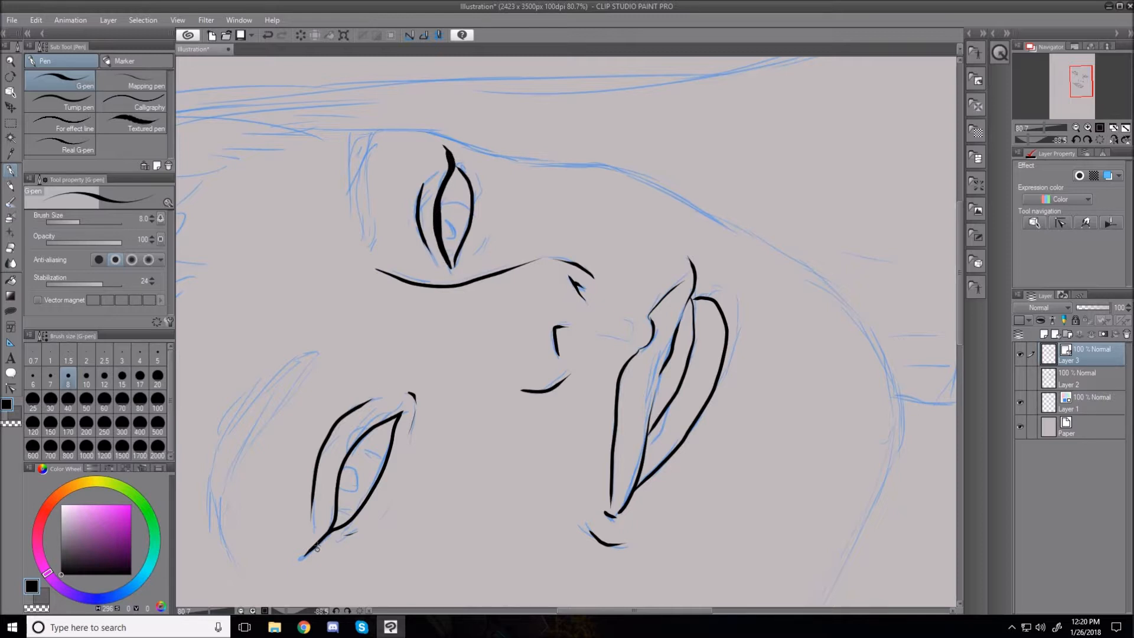
pyautogui.moveTo(306, 554)
pyautogui.mouseDown()
pyautogui.moveTo(325, 532)
pyautogui.moveTo(335, 487)
pyautogui.moveTo(329, 525)
pyautogui.moveTo(339, 468)
pyautogui.moveTo(328, 535)
pyautogui.mouseUp()
pyautogui.moveTo(334, 494)
pyautogui.mouseDown()
pyautogui.moveTo(365, 434)
pyautogui.moveTo(399, 415)
pyautogui.mouseUp()
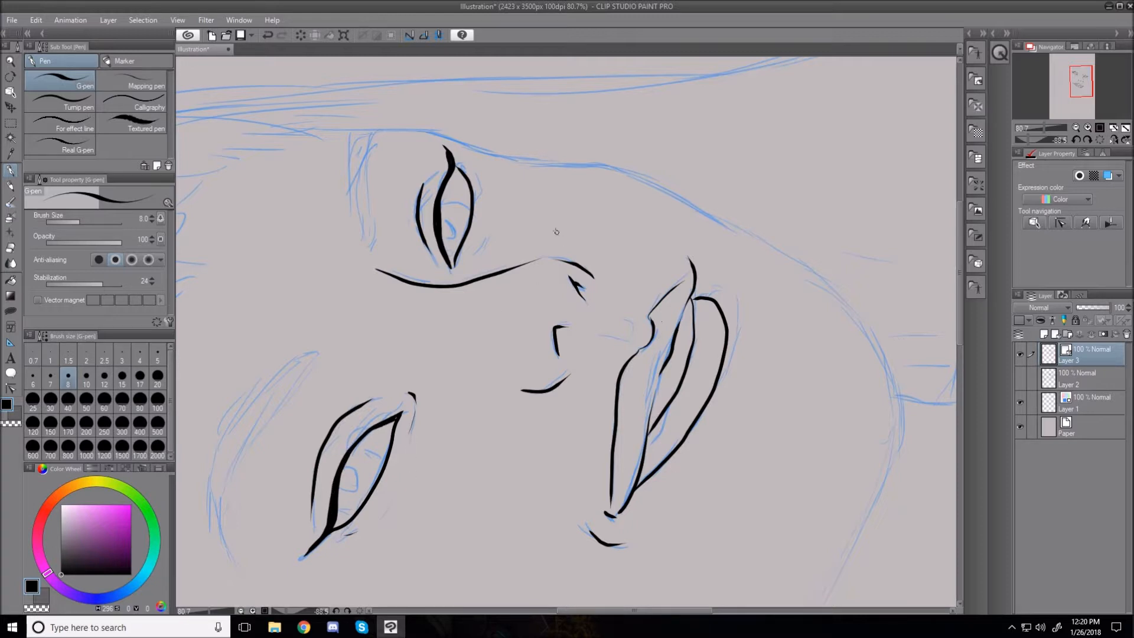
# - Turn the face upright and reshape the near upper lip outline and near eye's lid crease with the Control point tool
pyautogui.press('r')
pyautogui.moveTo(481, 112); pyautogui.dragTo(773, 298)
pyautogui.press('p')
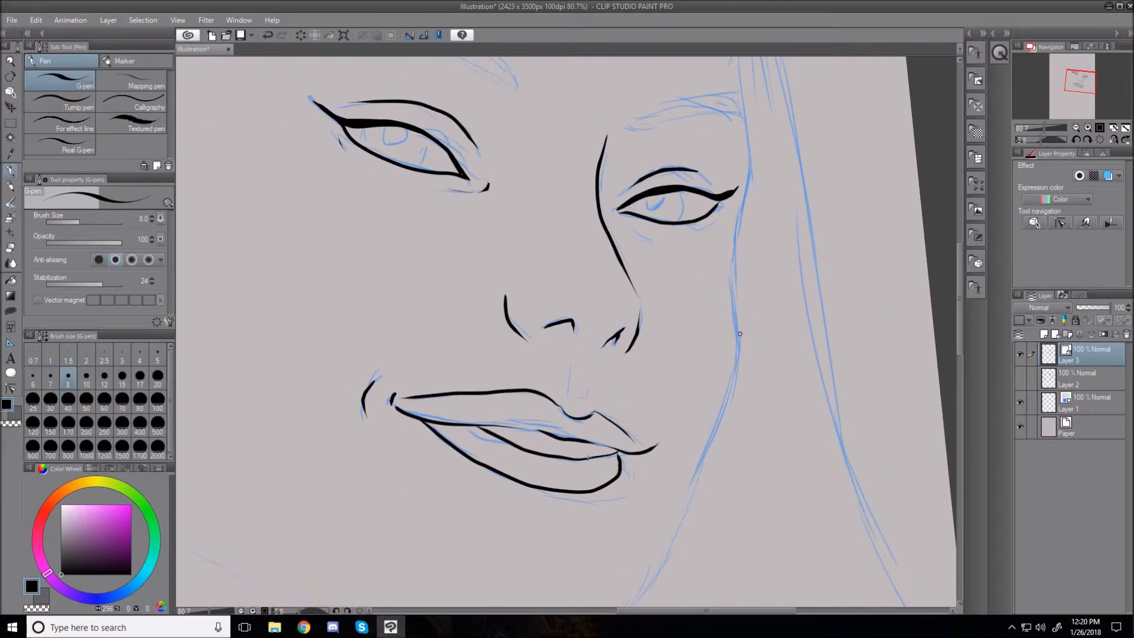
pyautogui.click(11, 390)
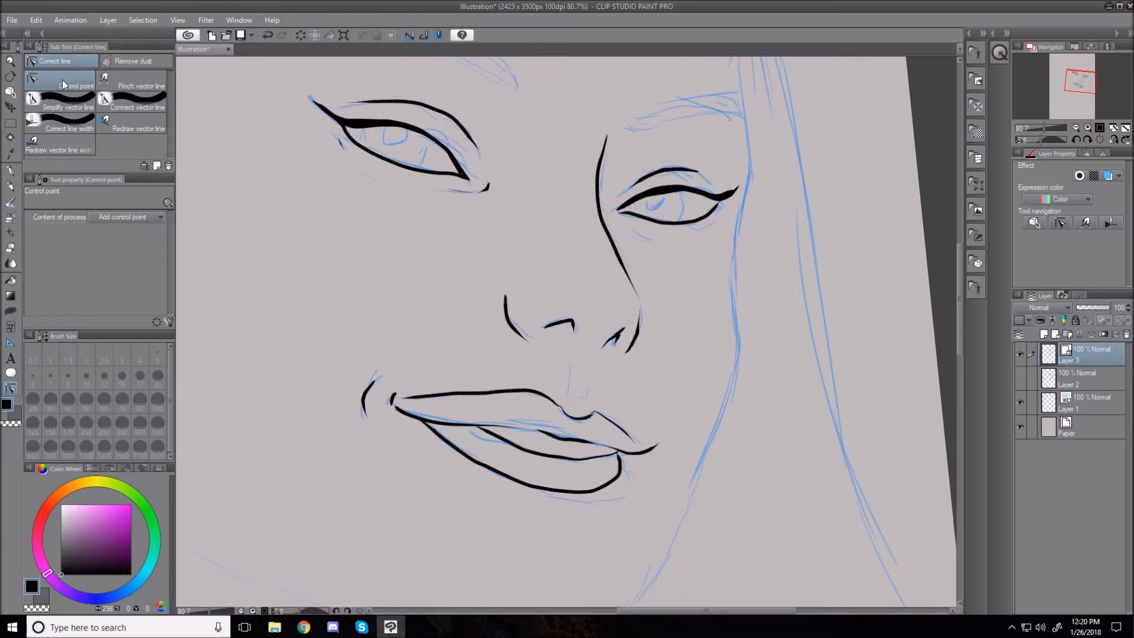
pyautogui.moveTo(455, 398)
pyautogui.moveTo(415, 399); pyautogui.dragTo(444, 403)
pyautogui.hotkey('ctrl', 'z')
pyautogui.hotkey('ctrl', 'z')
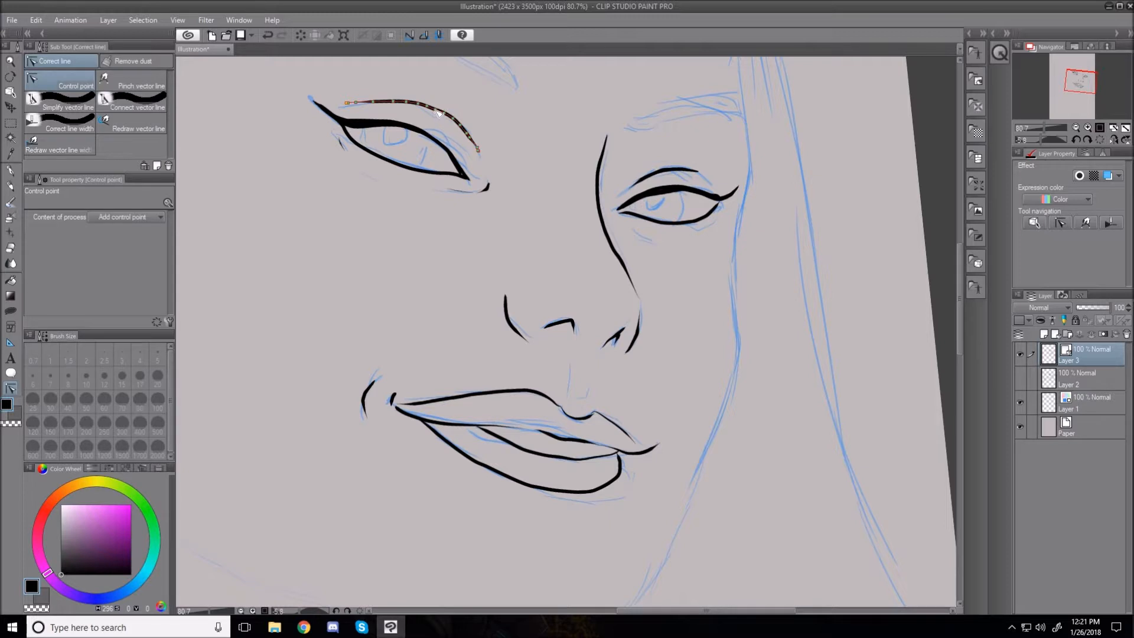
pyautogui.moveTo(438, 108); pyautogui.dragTo(392, 98)
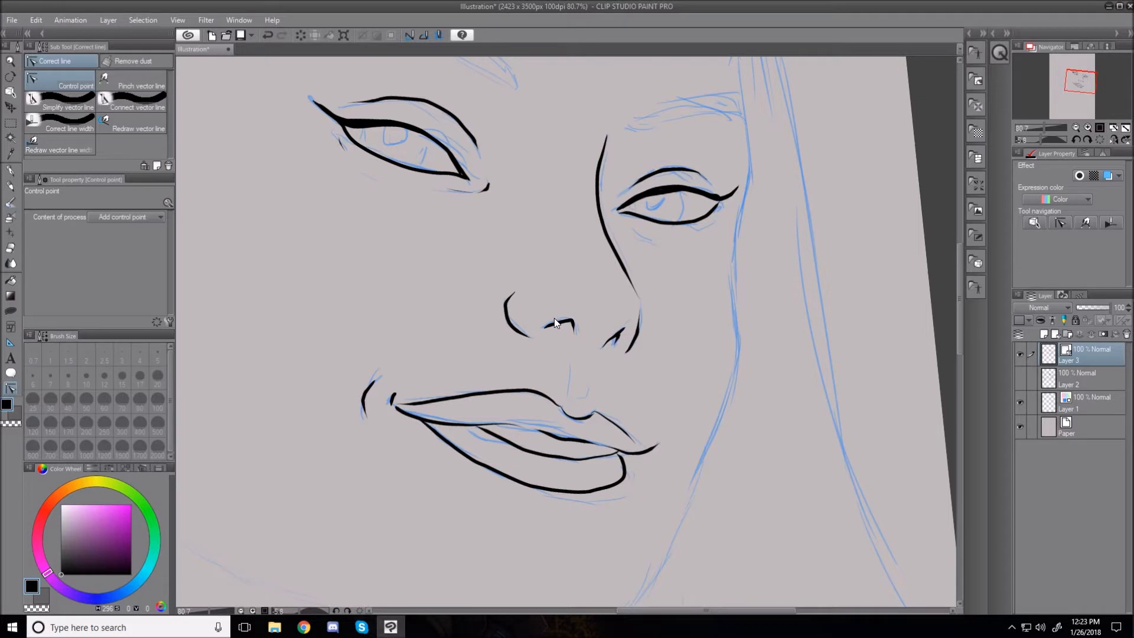
# - Straighten the canvas, scale the vector face lines up well beyond 200%, reposition them with the near eye in view and apply the transform
pyautogui.hotkey('ctrl', '0')
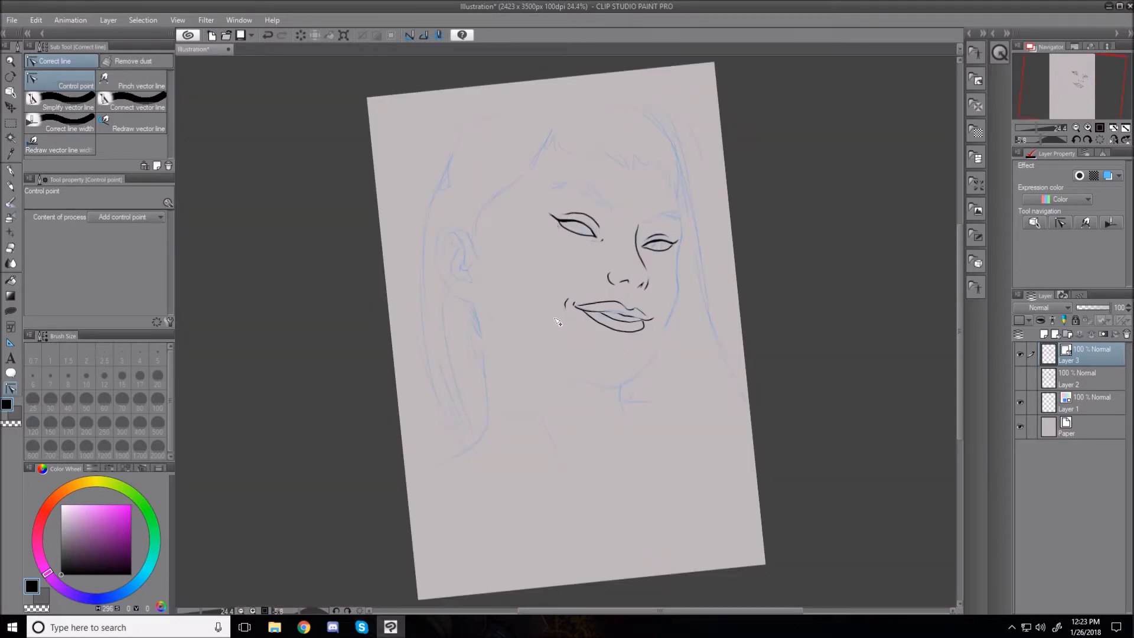
pyautogui.press('r')
pyautogui.doubleClick(524, 145)
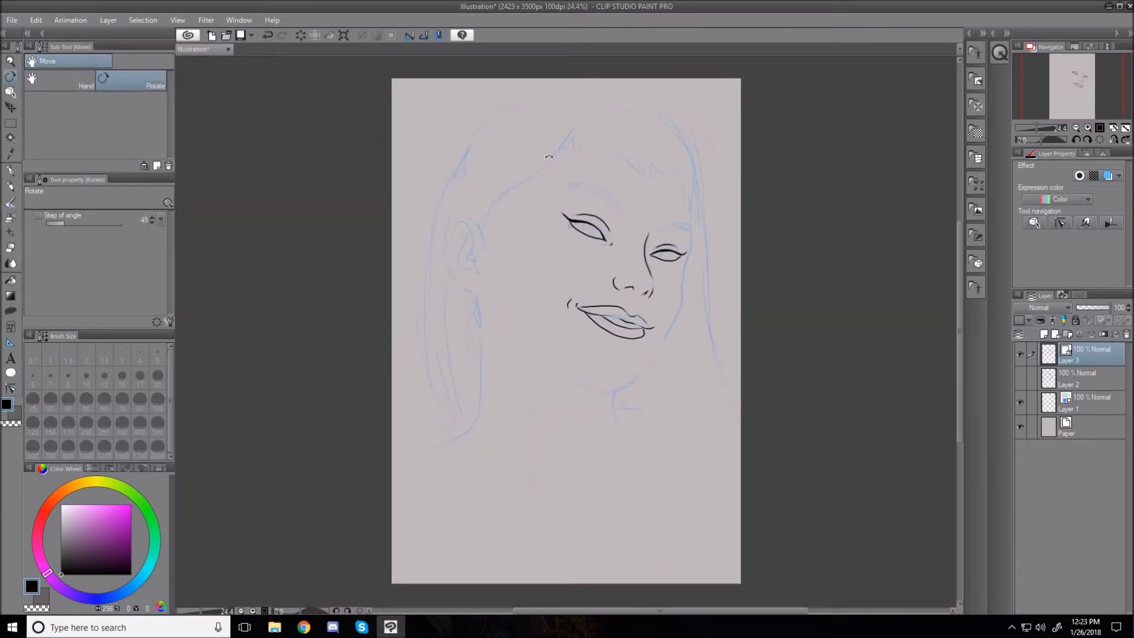
pyautogui.press('y')
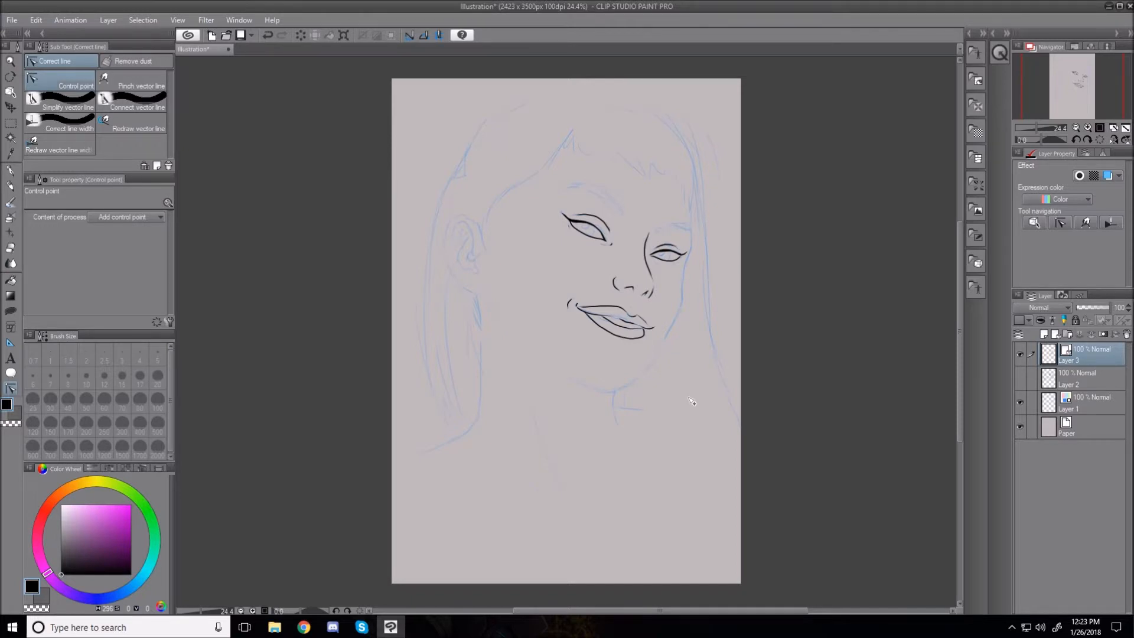
pyautogui.scroll(1, 692, 401)
pyautogui.scroll(-1, 659, 335)
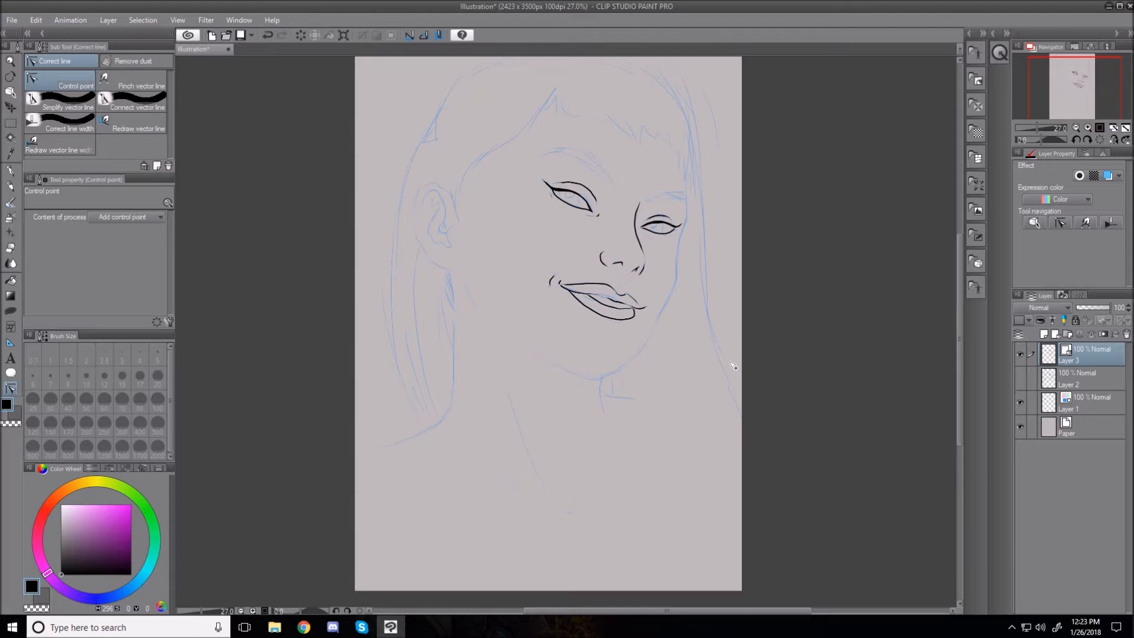
pyautogui.hotkey('ctrl', 't')
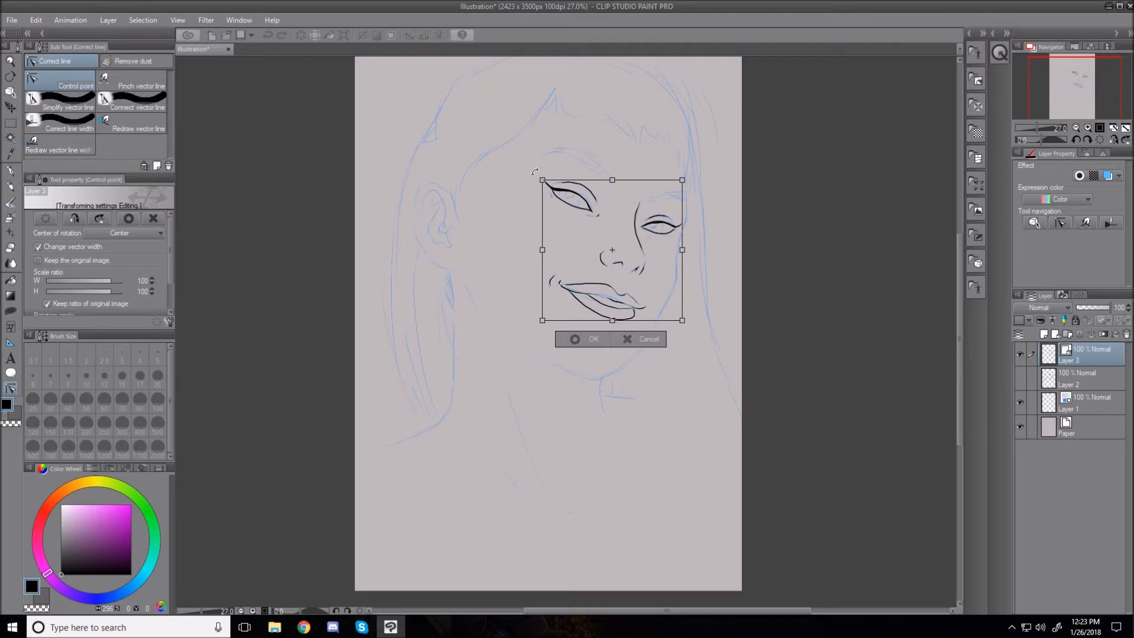
pyautogui.moveTo(542, 179); pyautogui.dragTo(219, 148)
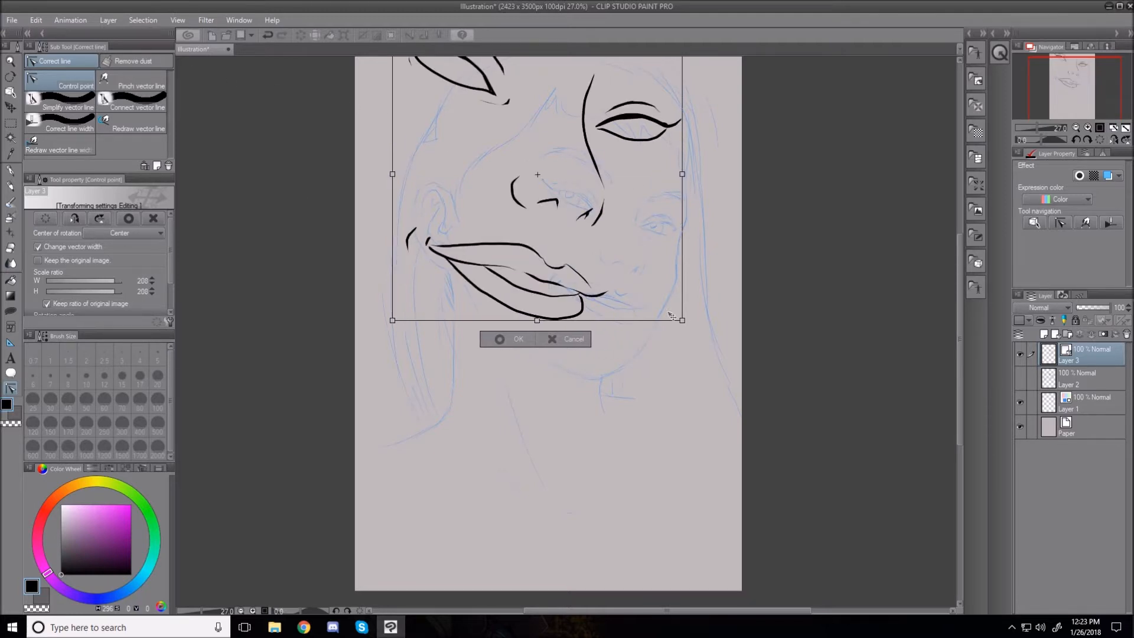
pyautogui.moveTo(681, 320); pyautogui.dragTo(933, 614)
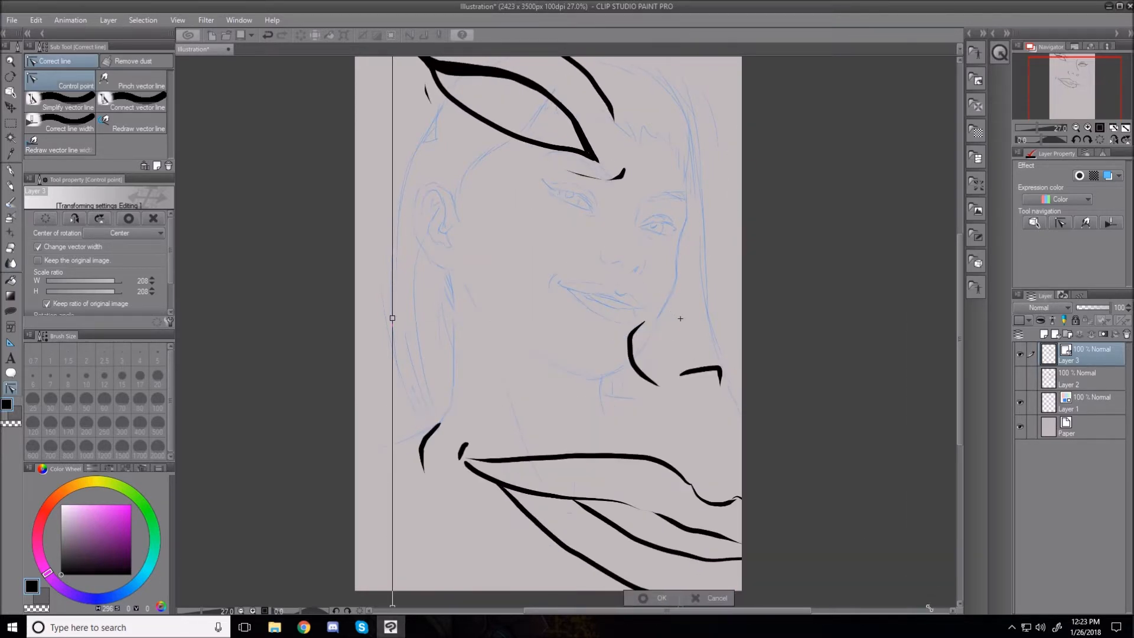
pyautogui.moveTo(675, 242); pyautogui.dragTo(664, 329)
pyautogui.press('Return')
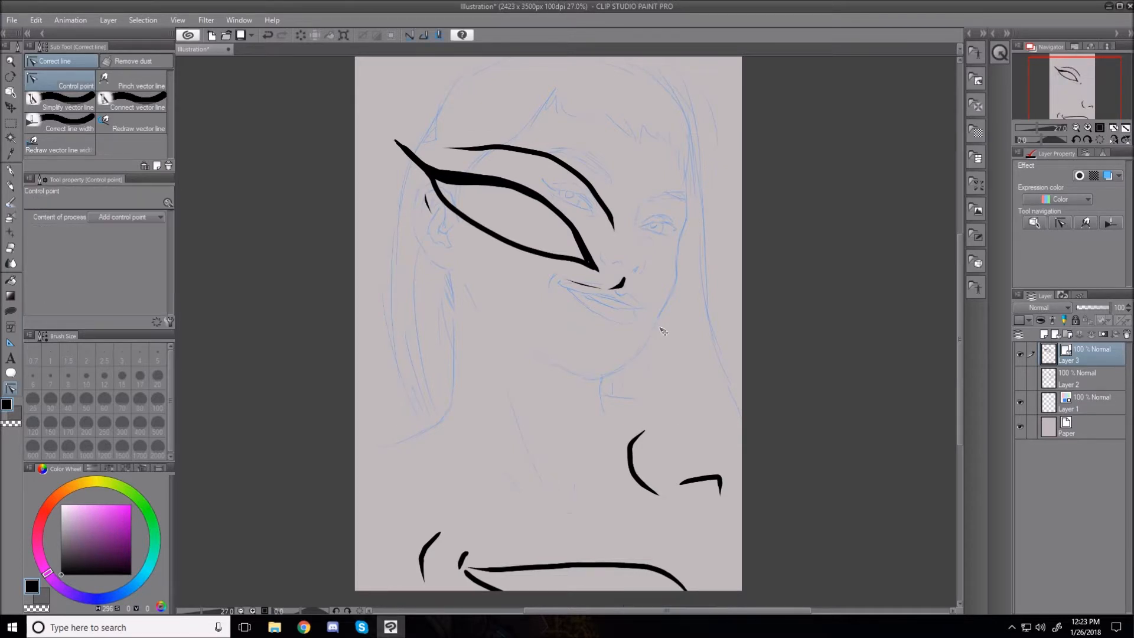
# - Examine the enlarged near eye's line quality up close and undo the enlargement of the vector layer
pyautogui.scroll(5, 567, 257)
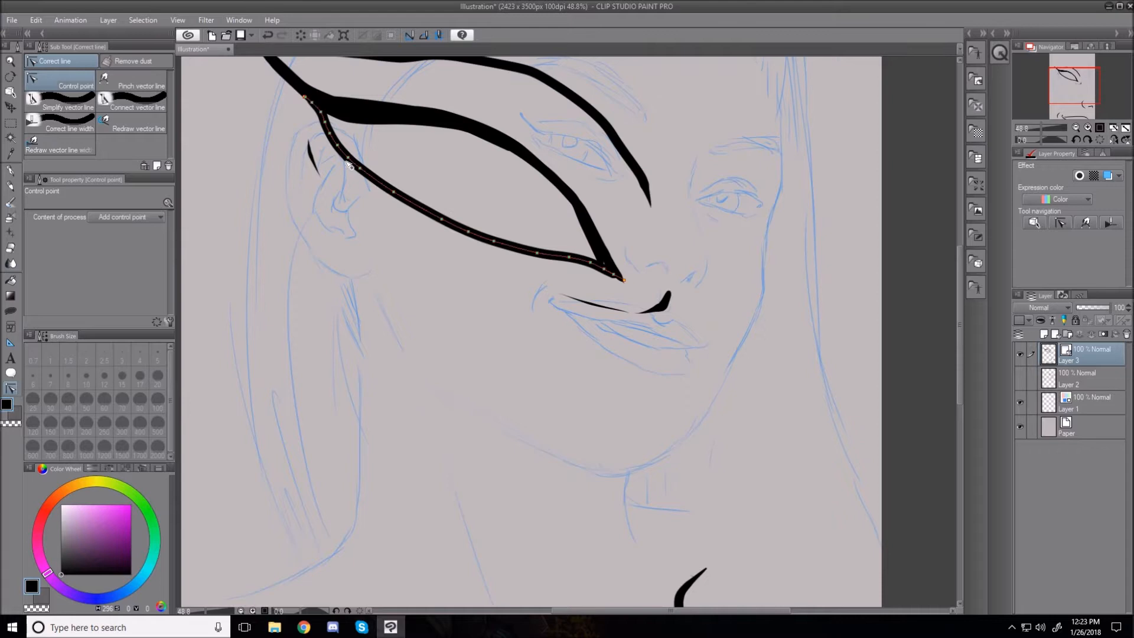
pyautogui.scroll(-2, 550, 320)
pyautogui.scroll(-3, 550, 320)
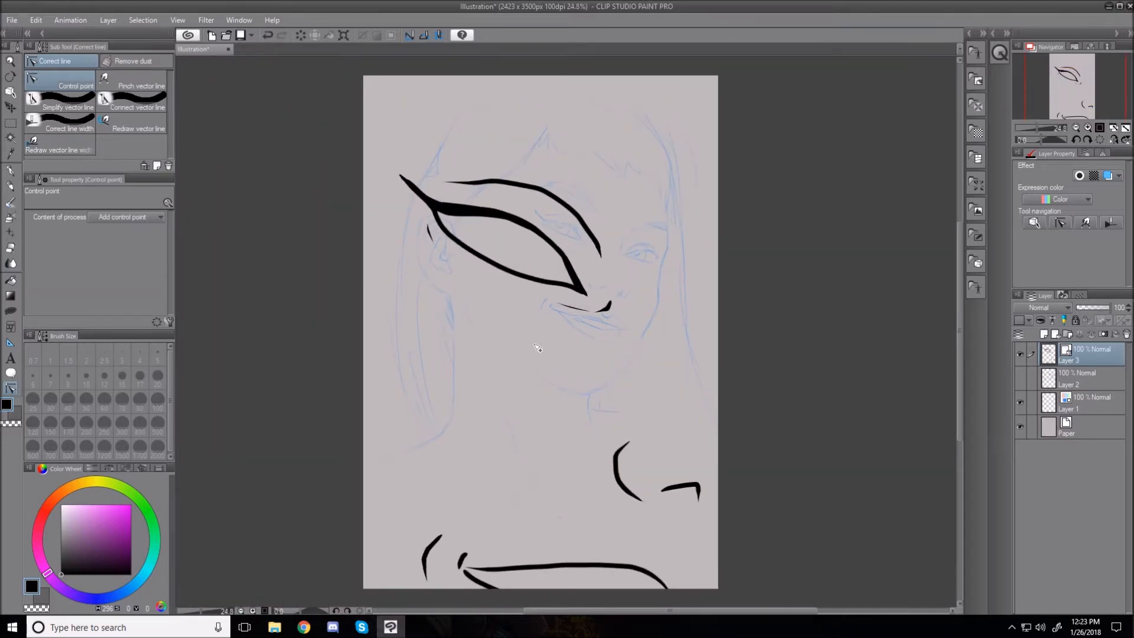
pyautogui.hotkey('ctrl', 'z')
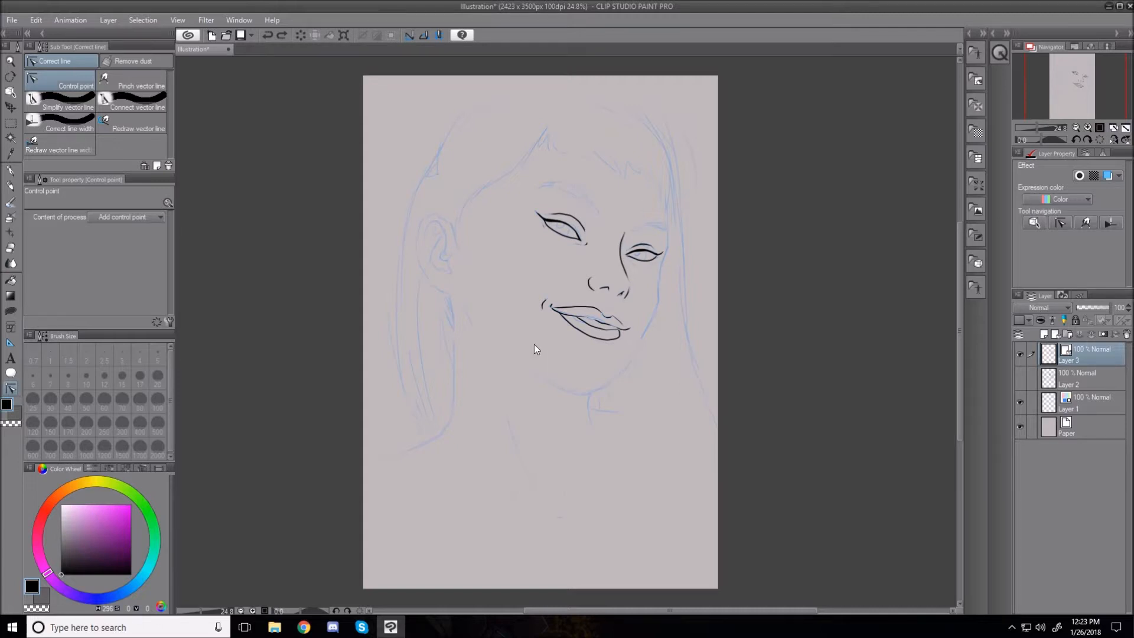
# - Scale the vector face lines to about double size, apply the transform and examine the edges of the enlarged strokes
pyautogui.hotkey('ctrl', 't')
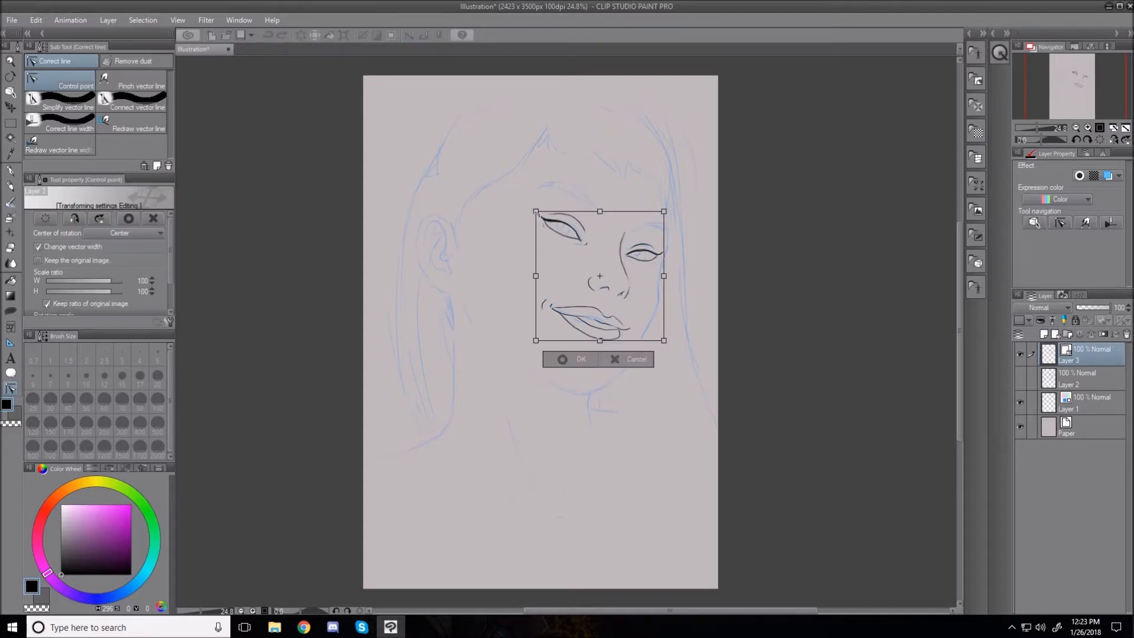
pyautogui.moveTo(536, 211)
pyautogui.mouseDown()
pyautogui.moveTo(380, 69)
pyautogui.moveTo(329, 50)
pyautogui.moveTo(490, 170)
pyautogui.moveTo(540, 246)
pyautogui.moveTo(195, 89)
pyautogui.mouseUp()
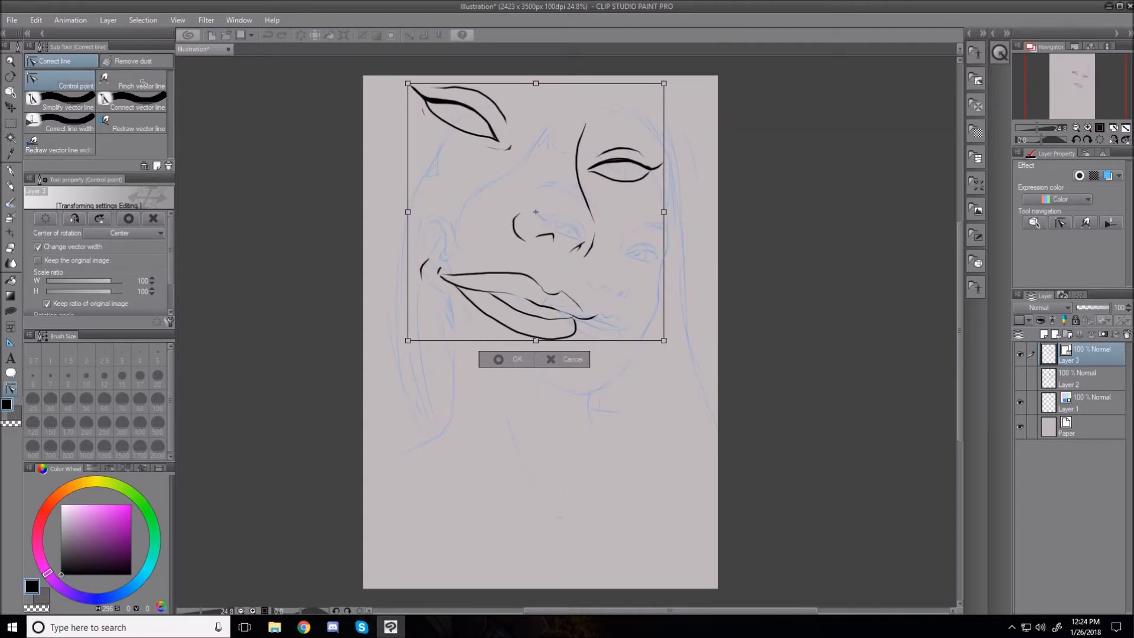
pyautogui.press('Return')
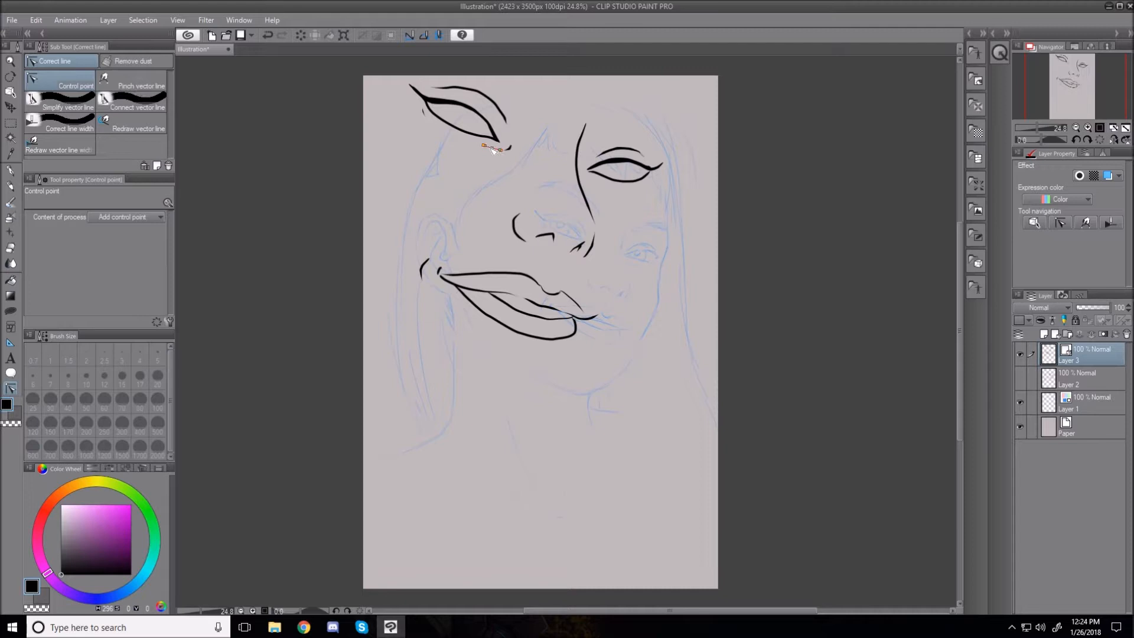
pyautogui.scroll(3, 496, 150)
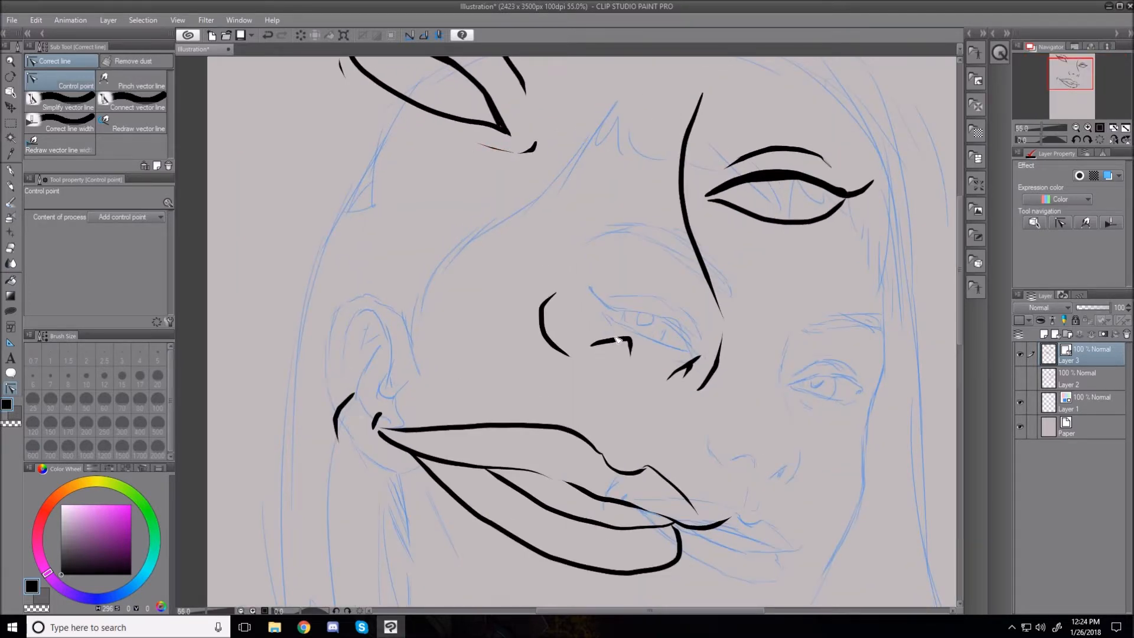
pyautogui.scroll(1, 763, 299)
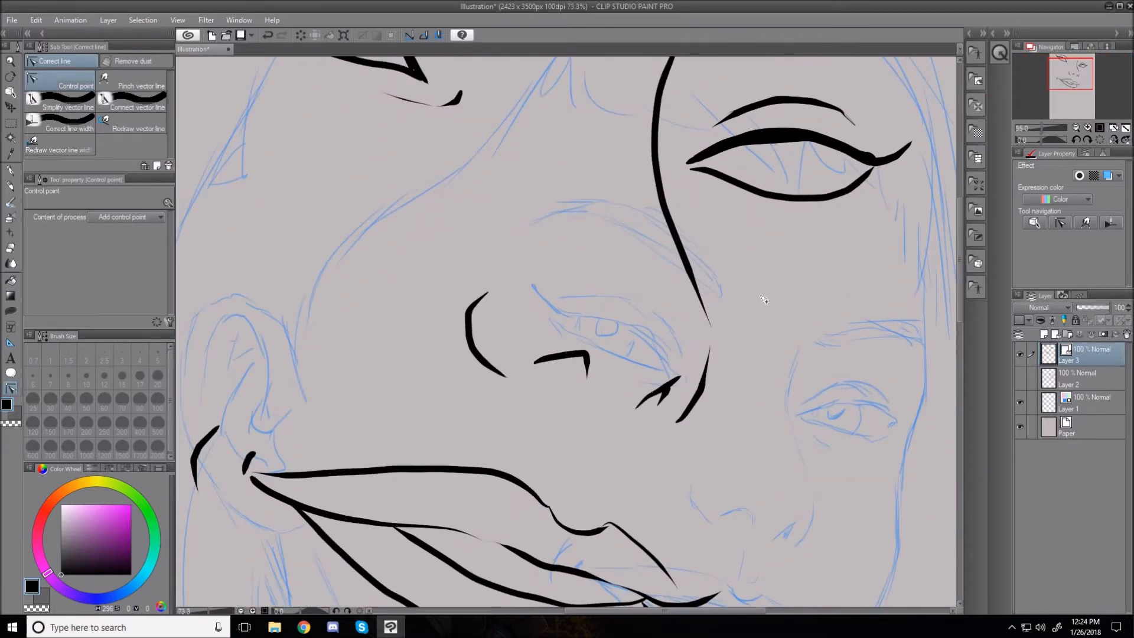
pyautogui.scroll(-3, 764, 300)
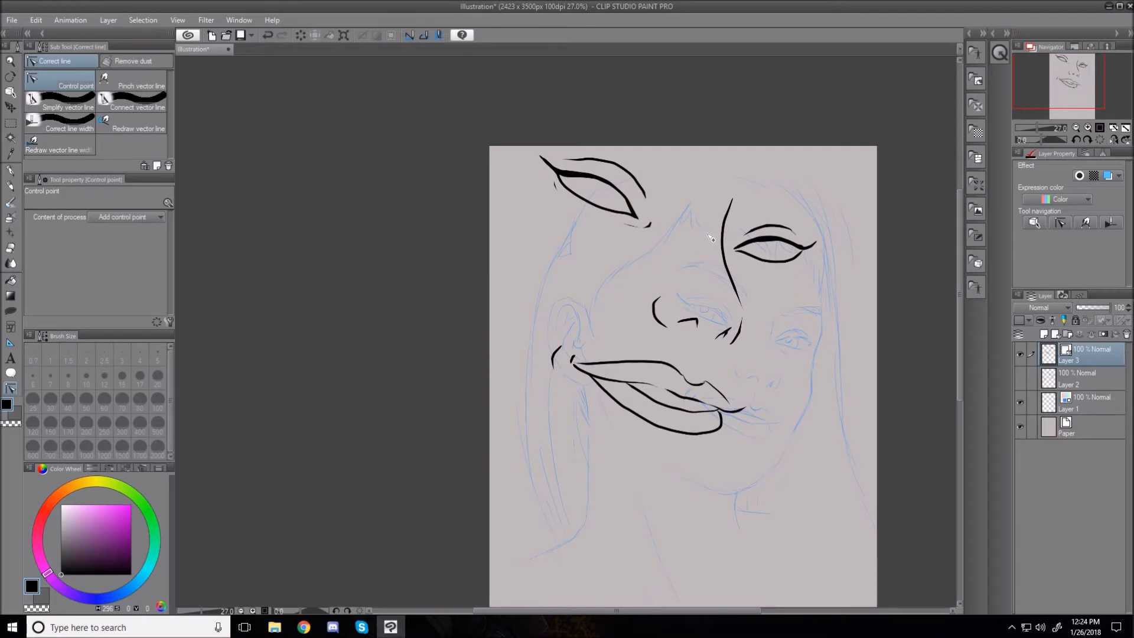
pyautogui.scroll(-1, 672, 271)
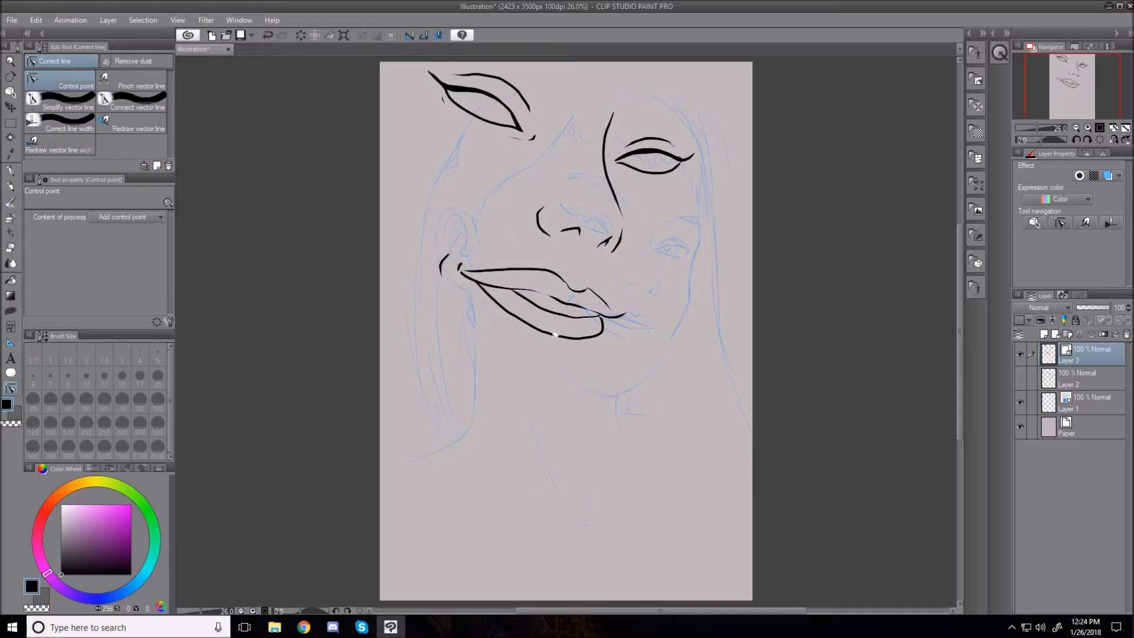
# - Compare the raster and vector line art by showing Layer 2 without Layer 3, then switching back to Layer 3 alone
pyautogui.click(1020, 377)
pyautogui.click(1020, 354)
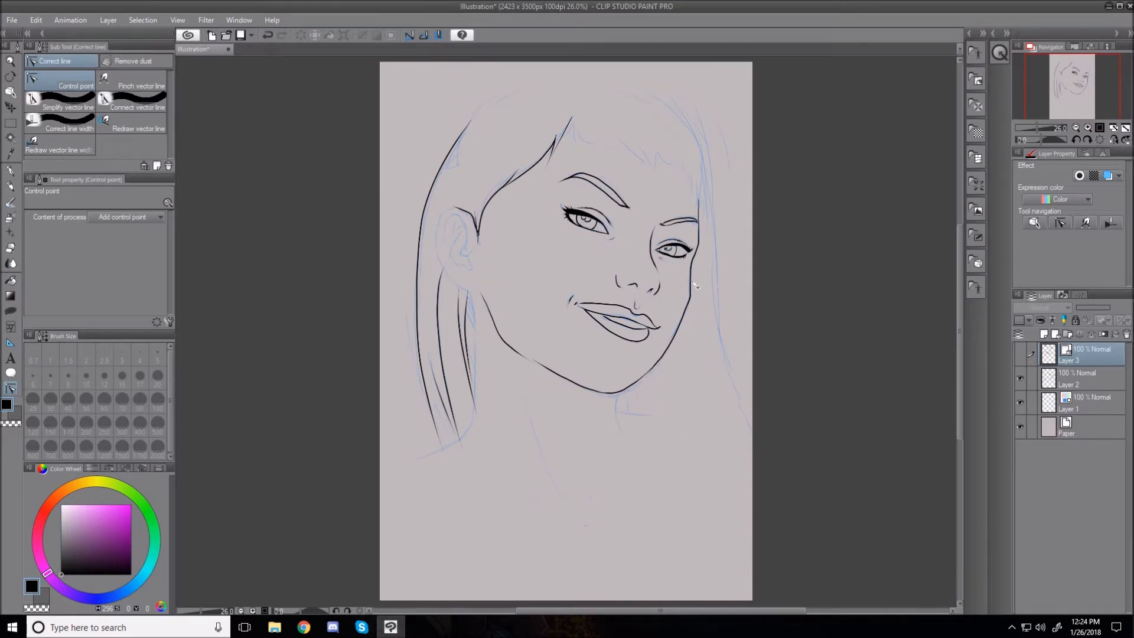
pyautogui.click(1018, 363)
pyautogui.click(1022, 384)
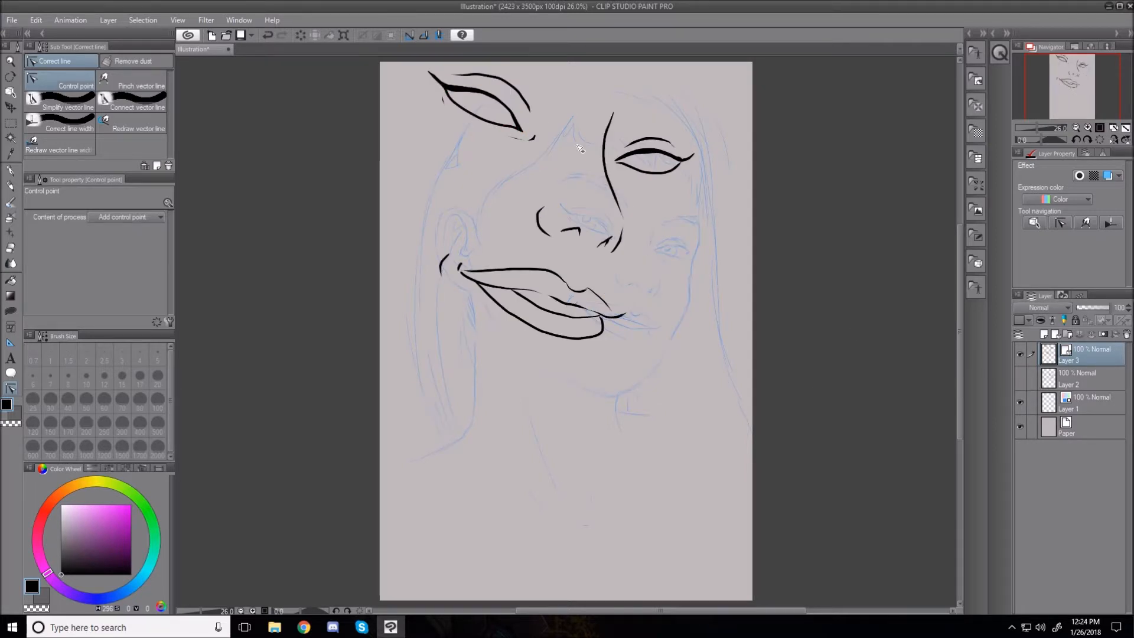
# - Show the Layer 2 line art and hide both the blue sketch on Layer 1 and the vector lines on Layer 3
pyautogui.click(1021, 378)
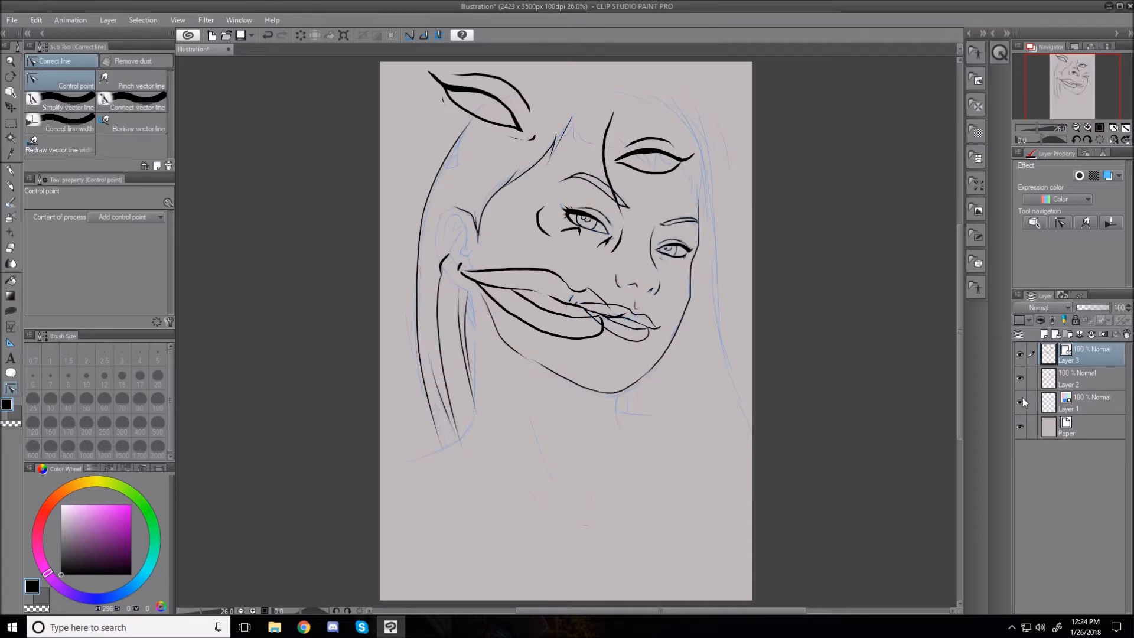
pyautogui.click(1021, 403)
pyautogui.moveTo(1104, 397)
pyautogui.mouseDown()
pyautogui.moveTo(1127, 347)
pyautogui.moveTo(1094, 394)
pyautogui.mouseUp()
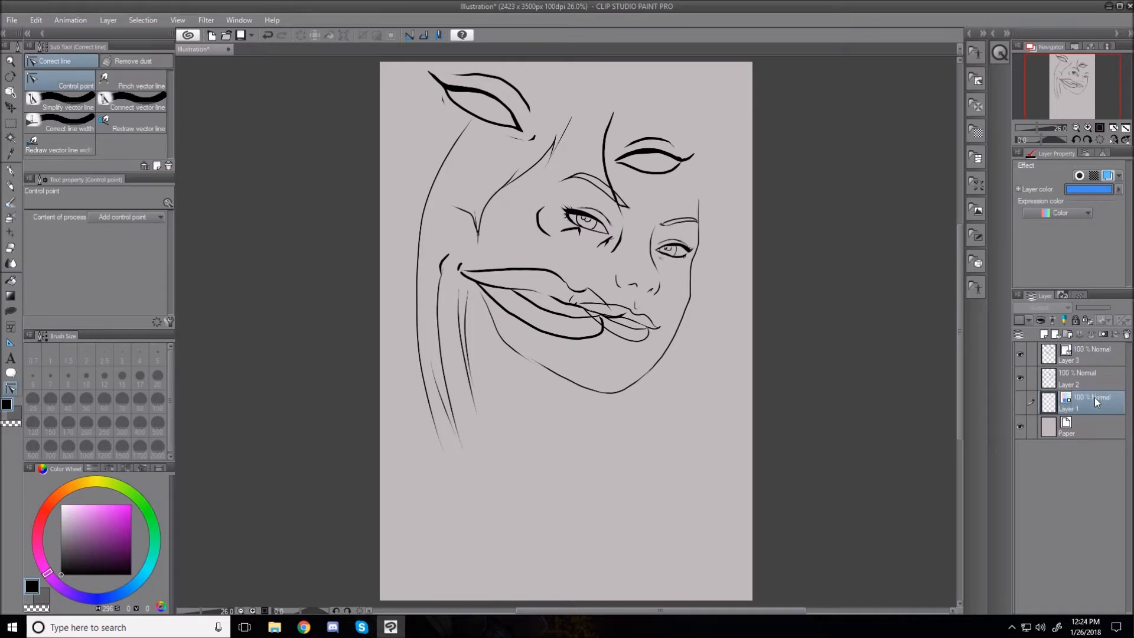
pyautogui.click(1019, 354)
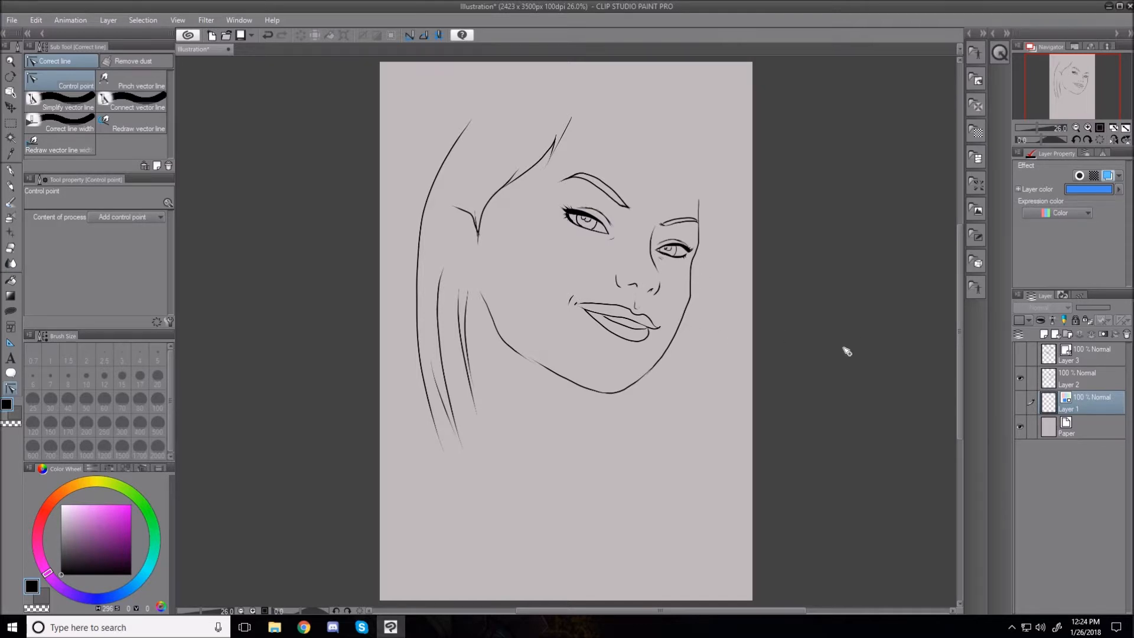
# - Add a new raster layer beneath Layer 2 and pick a tan skin colour (H 28, S 41, V 77) for the Fill-in mono pen
pyautogui.click(1104, 381)
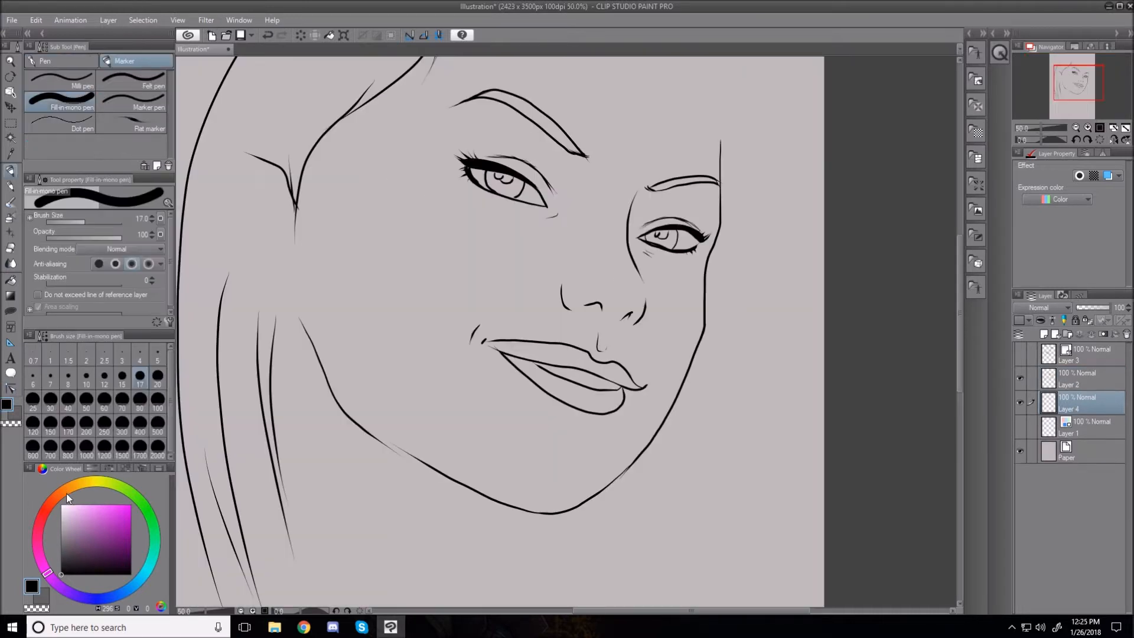
pyautogui.click(65, 490)
pyautogui.moveTo(71, 561)
pyautogui.mouseDown()
pyautogui.moveTo(100, 522)
pyautogui.moveTo(89, 521)
pyautogui.mouseUp()
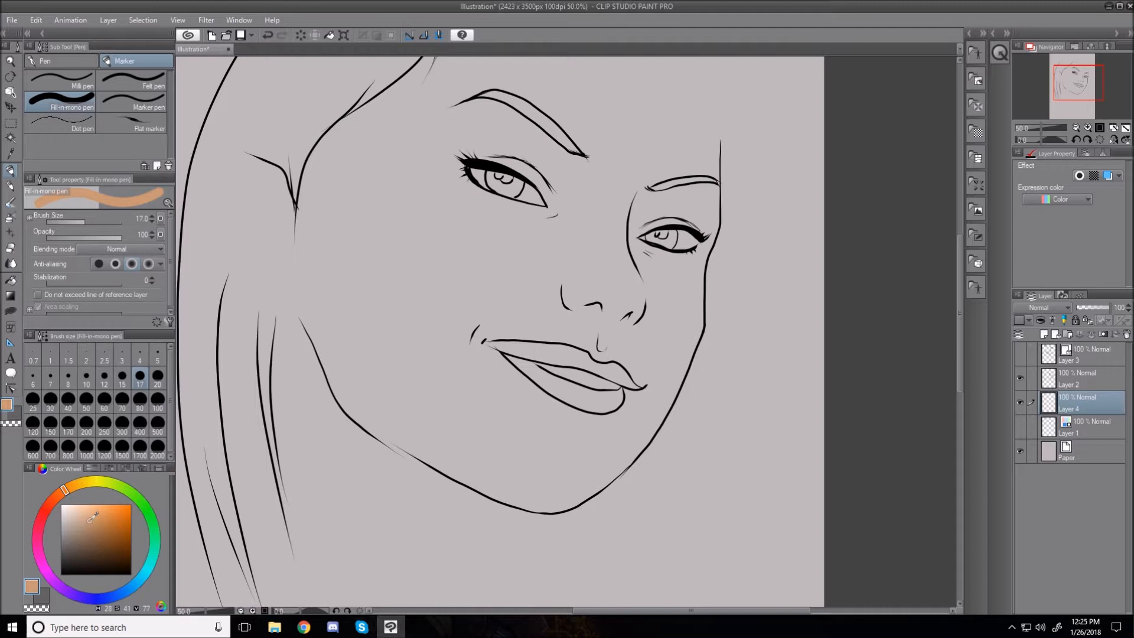
# - Pick a lighter peach skin colour (H 22, S 36, V 86) from the Standard color set
pyautogui.click(110, 467)
pyautogui.click(159, 541)
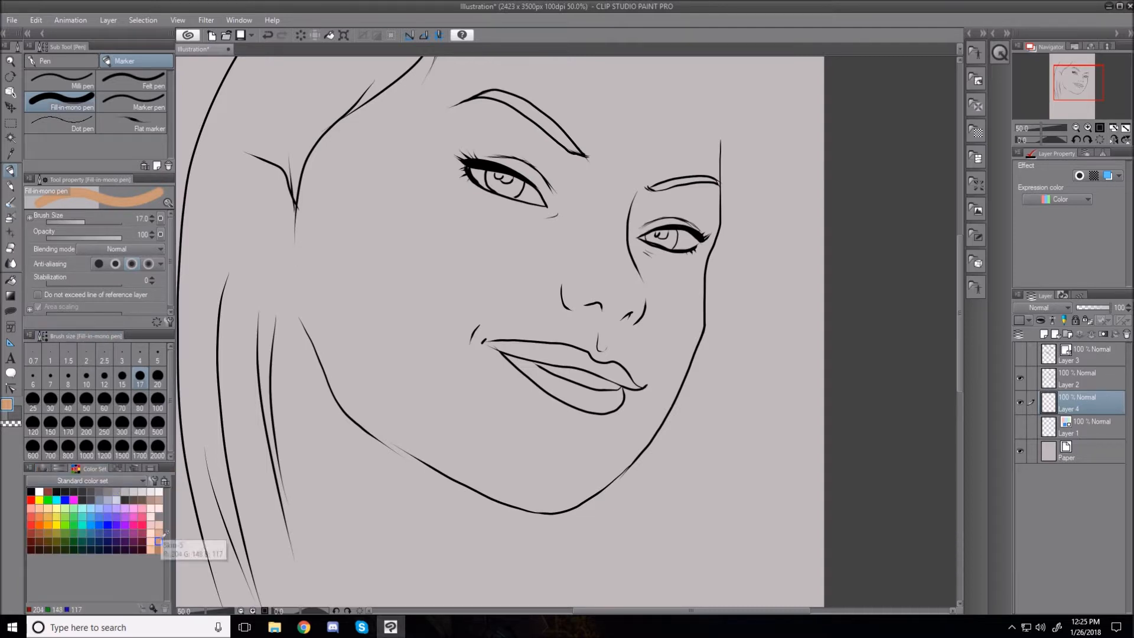
pyautogui.click(159, 532)
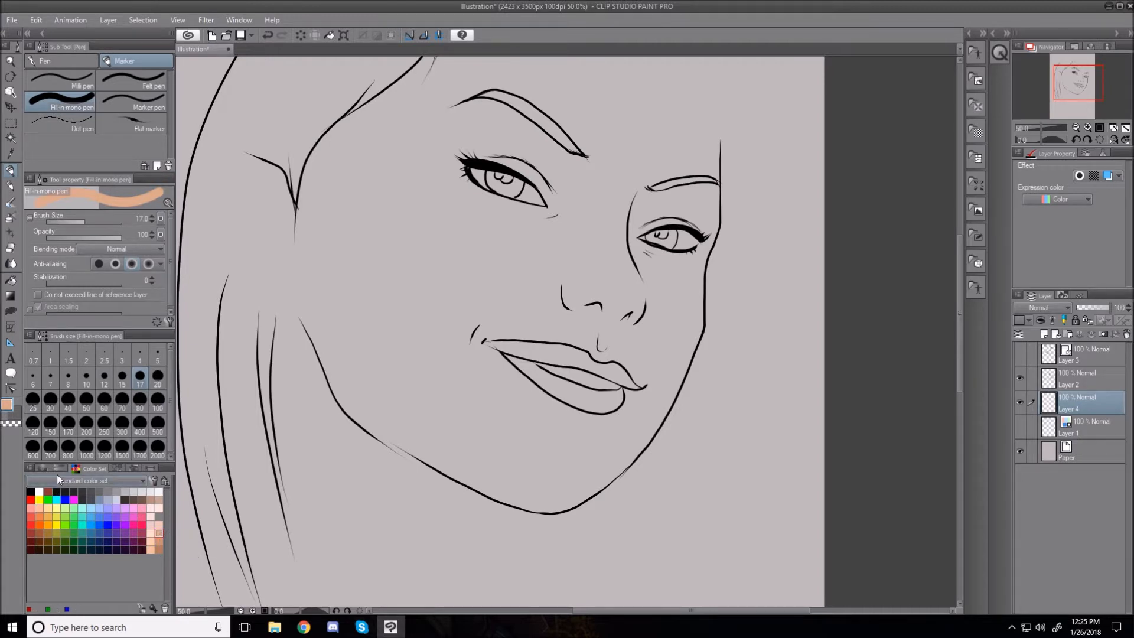
pyautogui.click(47, 467)
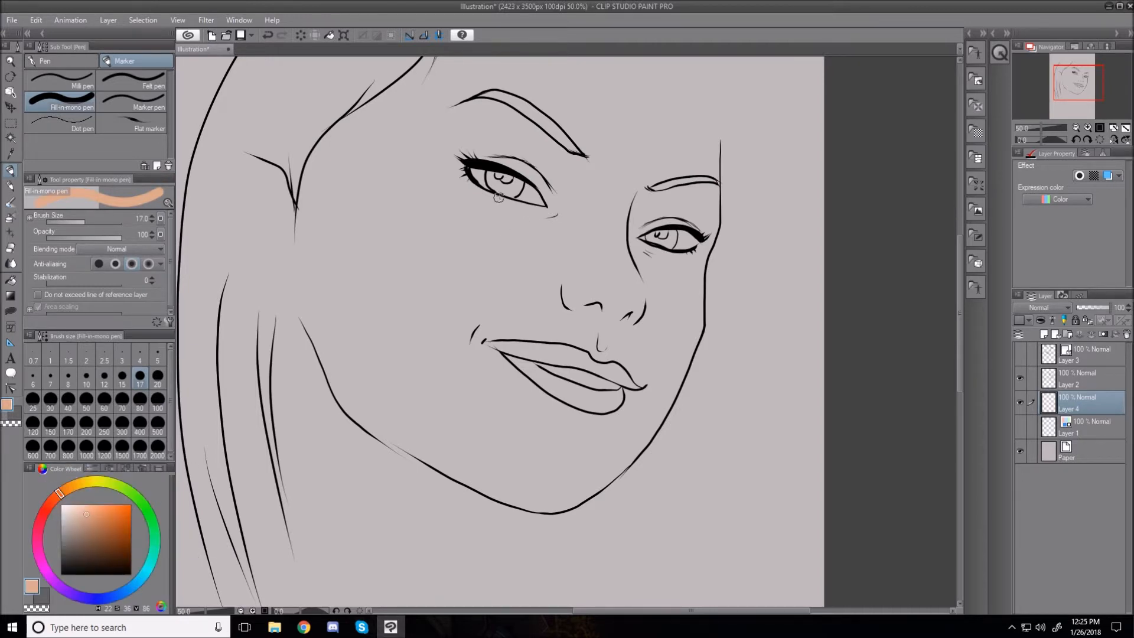
# - Enlarge the Fill-in mono pen to 70 and fill the whole face with the peach skin colour on Layer 4
pyautogui.press(']')
pyautogui.press(']')
pyautogui.press(']')
pyautogui.press(']')
pyautogui.press(']')
pyautogui.press(']')
pyautogui.press(']')
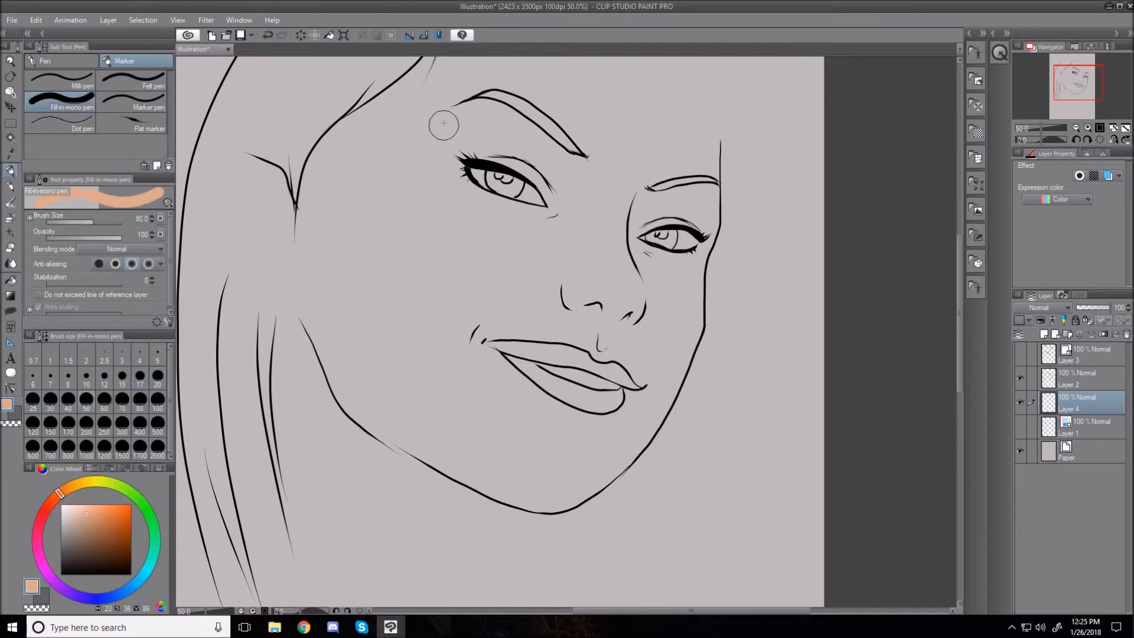
pyautogui.moveTo(442, 98)
pyautogui.mouseDown()
pyautogui.moveTo(330, 183)
pyautogui.moveTo(316, 172)
pyautogui.moveTo(413, 96)
pyautogui.moveTo(335, 199)
pyautogui.moveTo(346, 360)
pyautogui.moveTo(336, 351)
pyautogui.moveTo(364, 392)
pyautogui.moveTo(509, 487)
pyautogui.moveTo(449, 410)
pyautogui.moveTo(338, 315)
pyautogui.mouseUp()
pyautogui.moveTo(446, 369)
pyautogui.mouseDown()
pyautogui.moveTo(405, 132)
pyautogui.moveTo(460, 82)
pyautogui.moveTo(502, 118)
pyautogui.moveTo(499, 312)
pyautogui.moveTo(525, 137)
pyautogui.moveTo(566, 74)
pyautogui.moveTo(549, 304)
pyautogui.moveTo(663, 114)
pyautogui.moveTo(498, 450)
pyautogui.moveTo(696, 134)
pyautogui.moveTo(553, 443)
pyautogui.moveTo(688, 243)
pyautogui.moveTo(619, 394)
pyautogui.mouseUp()
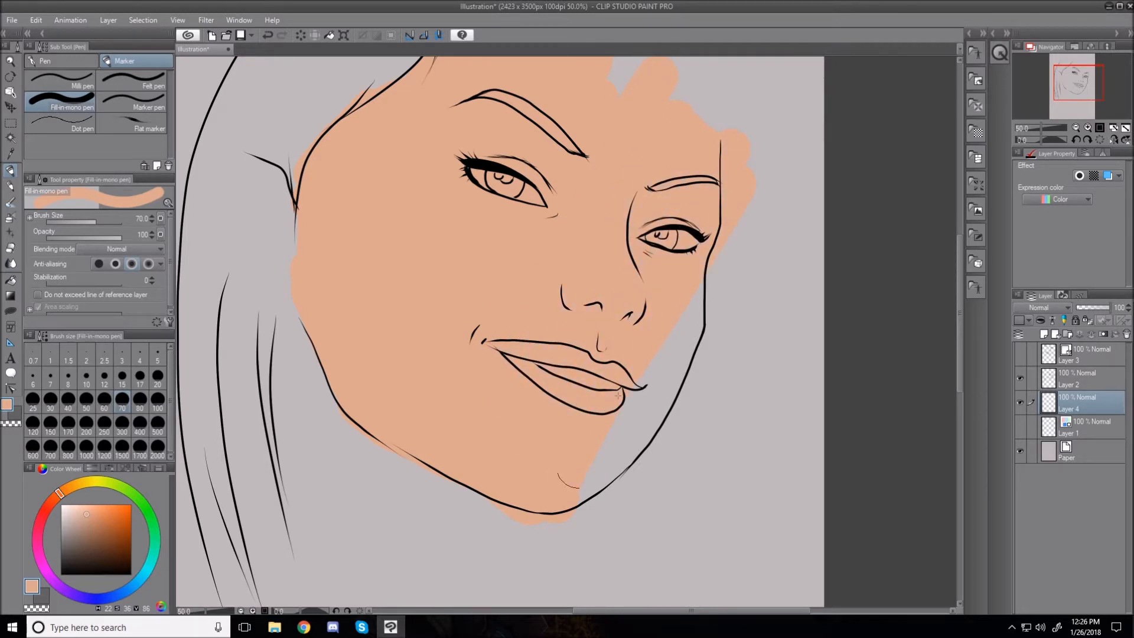
pyautogui.moveTo(613, 456); pyautogui.dragTo(653, 384)
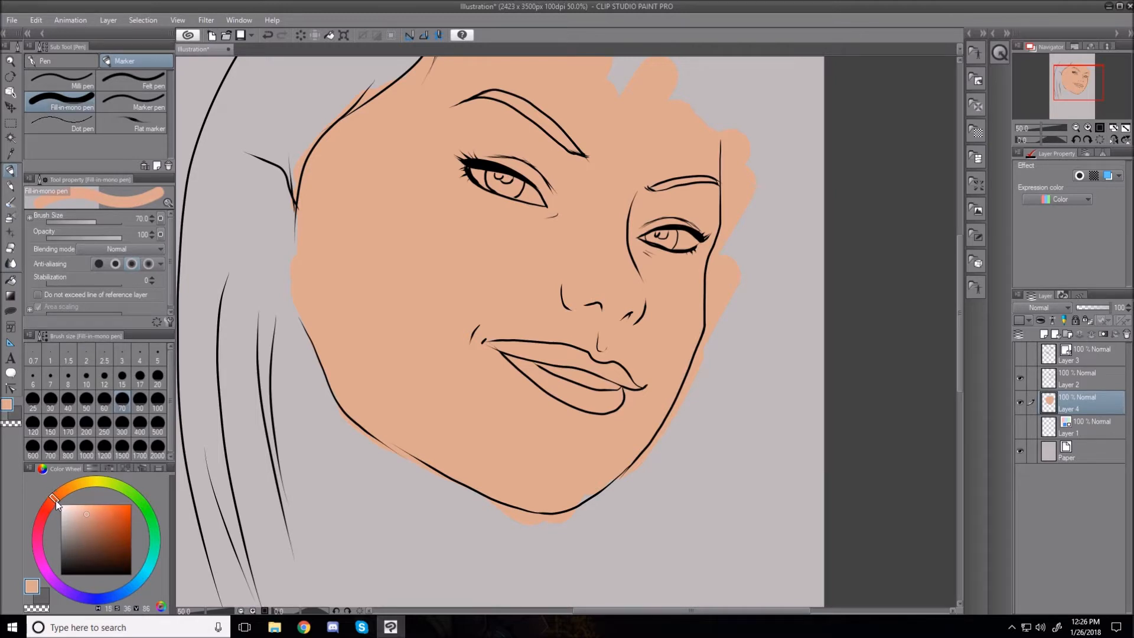
# - With a Soft airbrush in dark mauve (H 336, V 34), shade the nose bridge, nostrils, upper eyelids, near brow, lower lip edge and philtrum
pyautogui.moveTo(56, 497)
pyautogui.mouseDown()
pyautogui.moveTo(48, 534)
pyautogui.moveTo(83, 534)
pyautogui.moveTo(79, 550)
pyautogui.mouseUp()
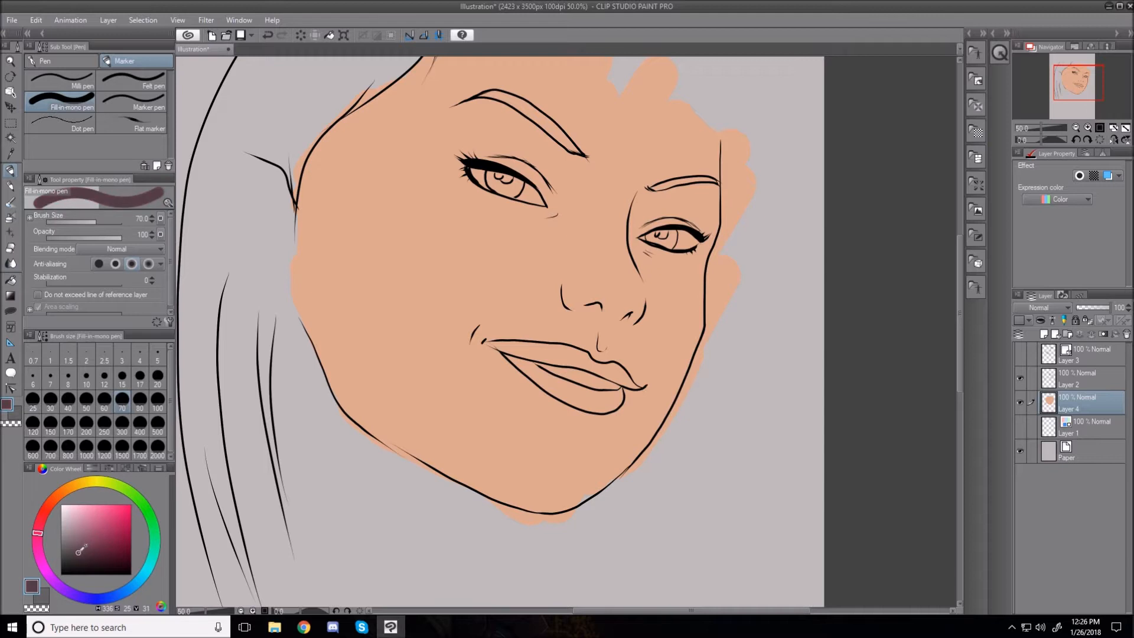
pyautogui.click(10, 218)
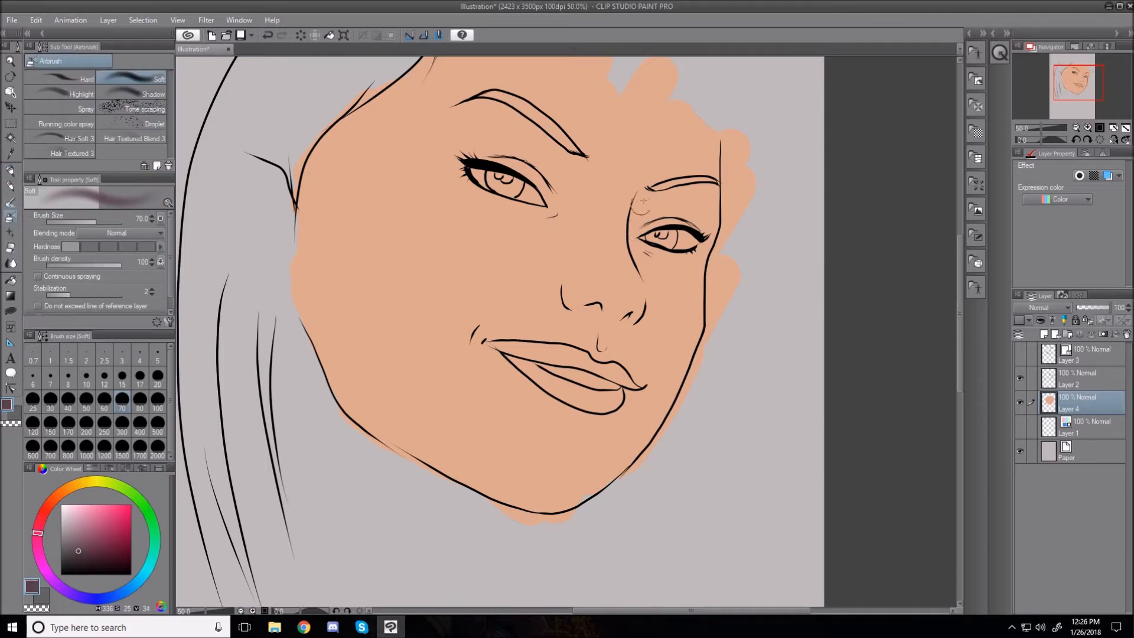
pyautogui.moveTo(641, 195)
pyautogui.mouseDown()
pyautogui.moveTo(636, 244)
pyautogui.moveTo(635, 212)
pyautogui.moveTo(634, 224)
pyautogui.moveTo(648, 276)
pyautogui.moveTo(631, 293)
pyautogui.moveTo(583, 301)
pyautogui.moveTo(638, 313)
pyautogui.mouseUp()
pyautogui.moveTo(646, 233); pyautogui.dragTo(684, 227)
pyautogui.moveTo(487, 165); pyautogui.dragTo(519, 168)
pyautogui.moveTo(458, 106)
pyautogui.mouseDown()
pyautogui.moveTo(519, 119)
pyautogui.moveTo(584, 156)
pyautogui.mouseUp()
pyautogui.moveTo(487, 354); pyautogui.dragTo(605, 425)
pyautogui.moveTo(599, 337); pyautogui.dragTo(603, 351)
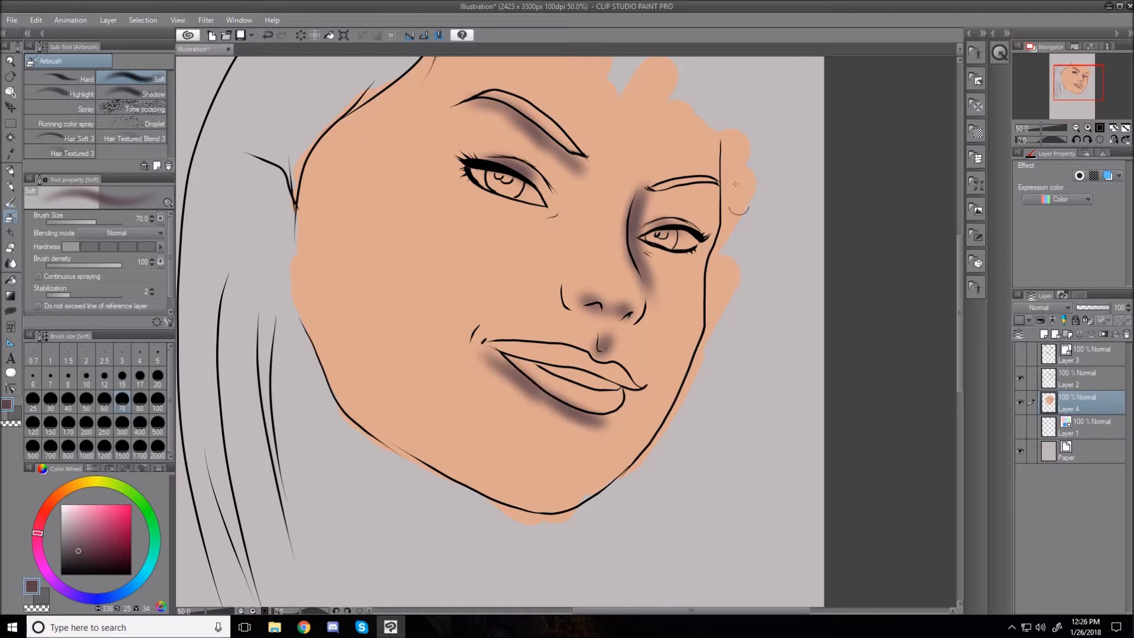
# - Airbrush mauve shading around the far eye, down the far side of the face and along both sides of the jaw
pyautogui.moveTo(722, 118); pyautogui.dragTo(723, 168)
pyautogui.moveTo(713, 217)
pyautogui.mouseDown()
pyautogui.moveTo(698, 275)
pyautogui.moveTo(682, 204)
pyautogui.mouseUp()
pyautogui.moveTo(697, 228); pyautogui.dragTo(649, 228)
pyautogui.moveTo(685, 224)
pyautogui.mouseDown()
pyautogui.moveTo(725, 247)
pyautogui.moveTo(705, 346)
pyautogui.mouseUp()
pyautogui.moveTo(712, 304)
pyautogui.mouseDown()
pyautogui.moveTo(626, 461)
pyautogui.moveTo(707, 324)
pyautogui.moveTo(566, 525)
pyautogui.mouseUp()
pyautogui.moveTo(298, 301)
pyautogui.mouseDown()
pyautogui.moveTo(316, 355)
pyautogui.moveTo(288, 296)
pyautogui.moveTo(372, 446)
pyautogui.mouseUp()
pyautogui.moveTo(316, 375)
pyautogui.mouseDown()
pyautogui.moveTo(414, 452)
pyautogui.moveTo(461, 466)
pyautogui.mouseUp()
pyautogui.moveTo(333, 405)
pyautogui.mouseDown()
pyautogui.moveTo(511, 502)
pyautogui.moveTo(389, 448)
pyautogui.moveTo(560, 511)
pyautogui.moveTo(595, 496)
pyautogui.mouseUp()
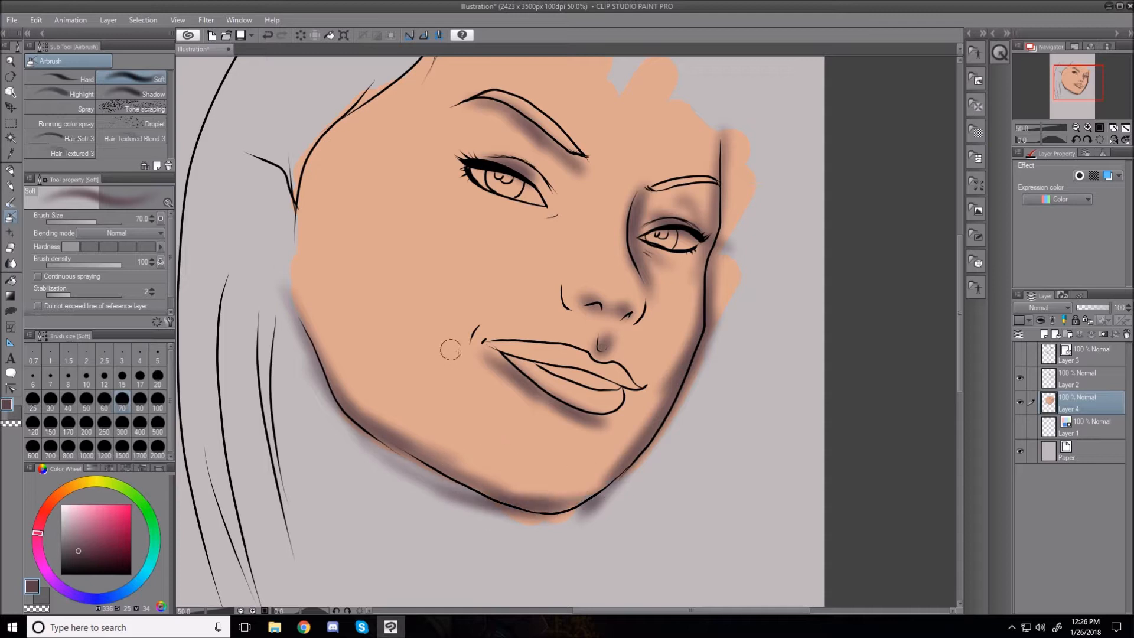
# - Shade the smile crease and hairline, then enlarge the airbrush to 150 and shade the near temple, cheek and upper lip
pyautogui.moveTo(475, 325); pyautogui.dragTo(455, 401)
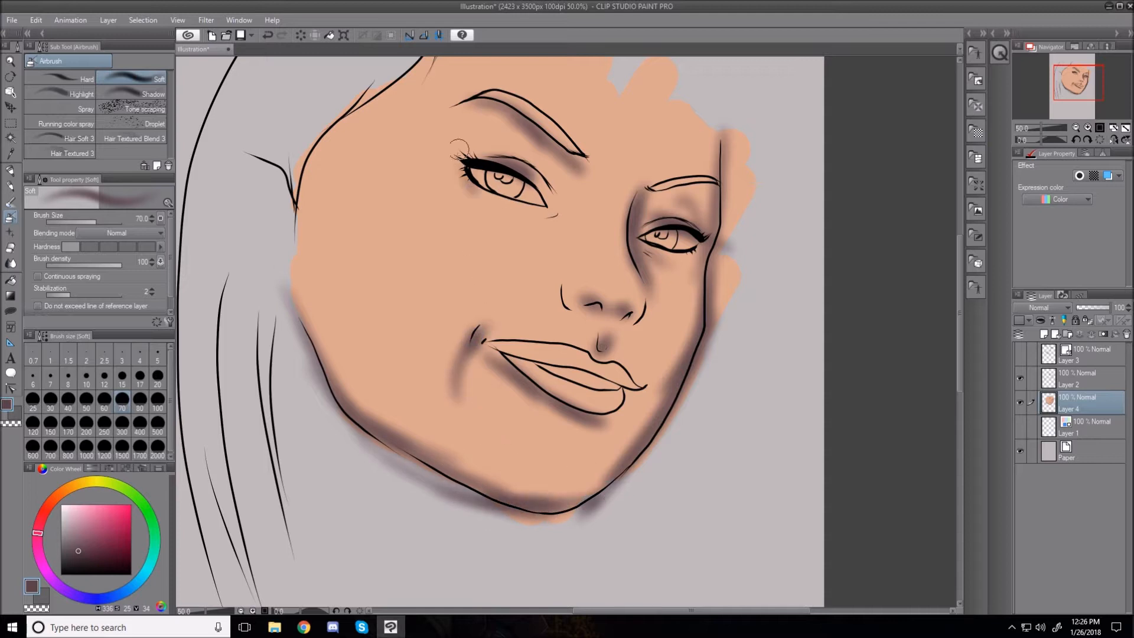
pyautogui.moveTo(294, 183)
pyautogui.mouseDown()
pyautogui.moveTo(350, 118)
pyautogui.moveTo(425, 65)
pyautogui.mouseUp()
pyautogui.press('[')
pyautogui.press('[')
pyautogui.press('[')
pyautogui.press('[')
pyautogui.press(']')
pyautogui.press(']')
pyautogui.press(']')
pyautogui.moveTo(326, 120); pyautogui.dragTo(356, 295)
pyautogui.moveTo(317, 204); pyautogui.dragTo(304, 298)
pyautogui.moveTo(304, 228); pyautogui.dragTo(353, 369)
pyautogui.moveTo(527, 354)
pyautogui.mouseDown()
pyautogui.moveTo(502, 362)
pyautogui.moveTo(573, 367)
pyautogui.mouseUp()
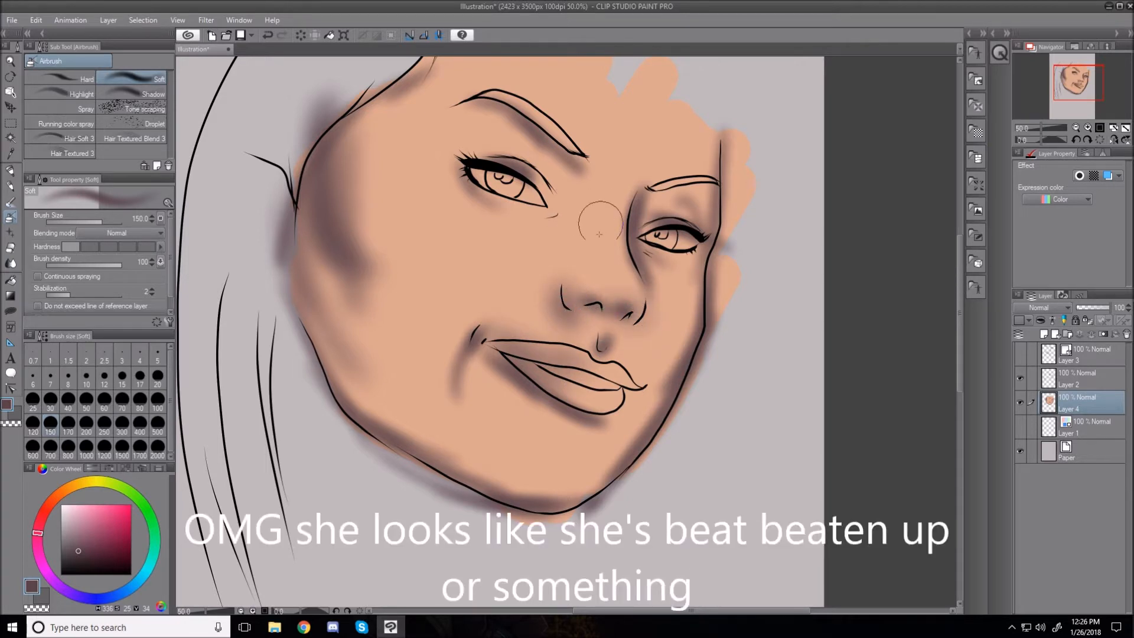
# - Switch to a warm brown (H 18, S 38, V 46) and soften the shading on the temple, far cheek, nose and below the lips
pyautogui.click(83, 546)
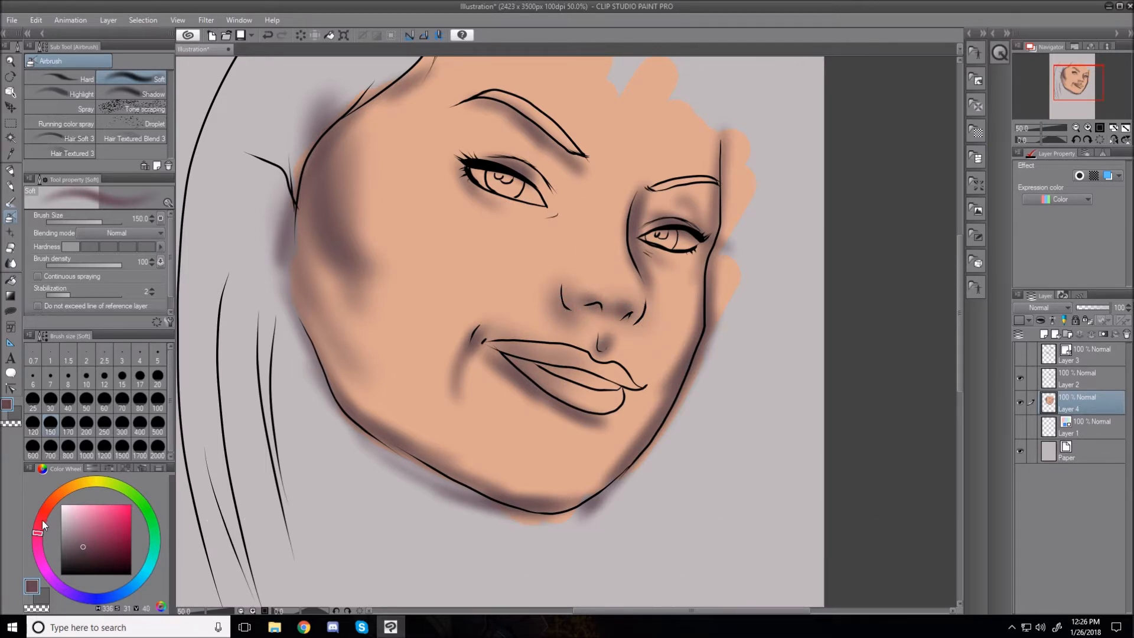
pyautogui.moveTo(52, 514); pyautogui.dragTo(62, 501)
pyautogui.click(88, 542)
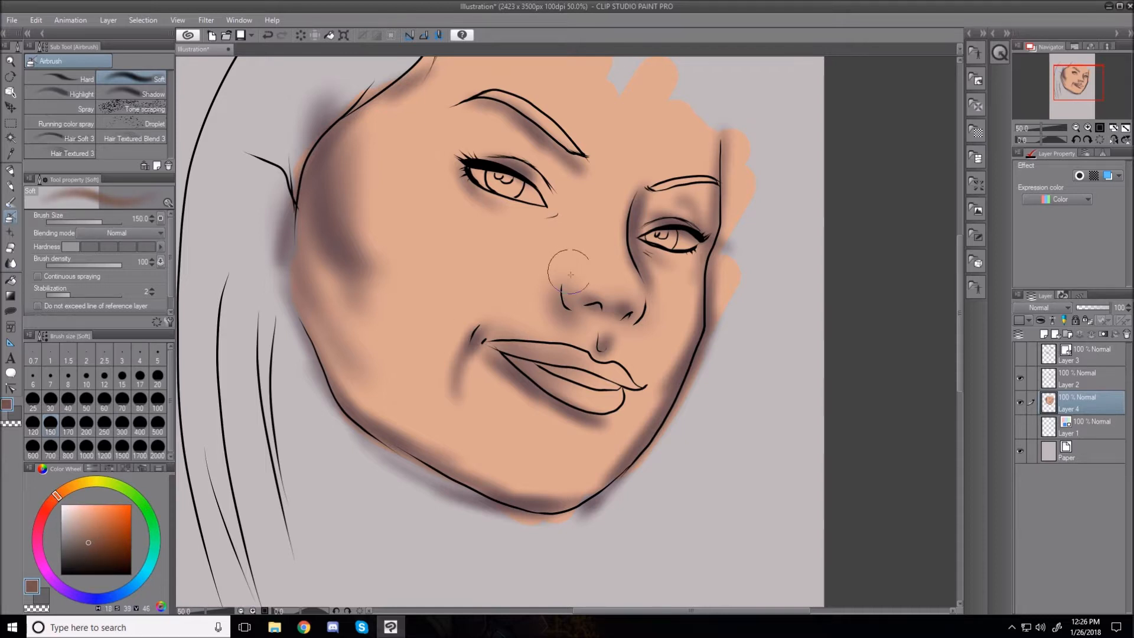
pyautogui.moveTo(378, 143)
pyautogui.mouseDown()
pyautogui.moveTo(378, 302)
pyautogui.moveTo(337, 136)
pyautogui.moveTo(354, 214)
pyautogui.moveTo(349, 331)
pyautogui.moveTo(364, 367)
pyautogui.mouseUp()
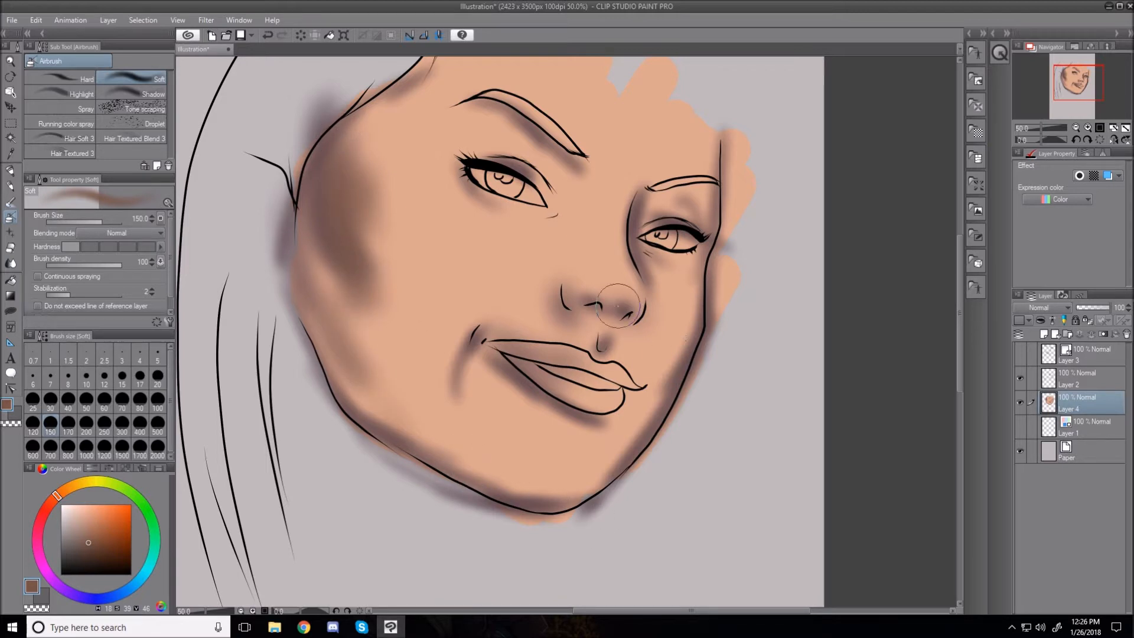
pyautogui.moveTo(673, 325)
pyautogui.mouseDown()
pyautogui.moveTo(697, 316)
pyautogui.moveTo(706, 284)
pyautogui.moveTo(702, 332)
pyautogui.moveTo(734, 240)
pyautogui.mouseUp()
pyautogui.moveTo(727, 168); pyautogui.dragTo(701, 200)
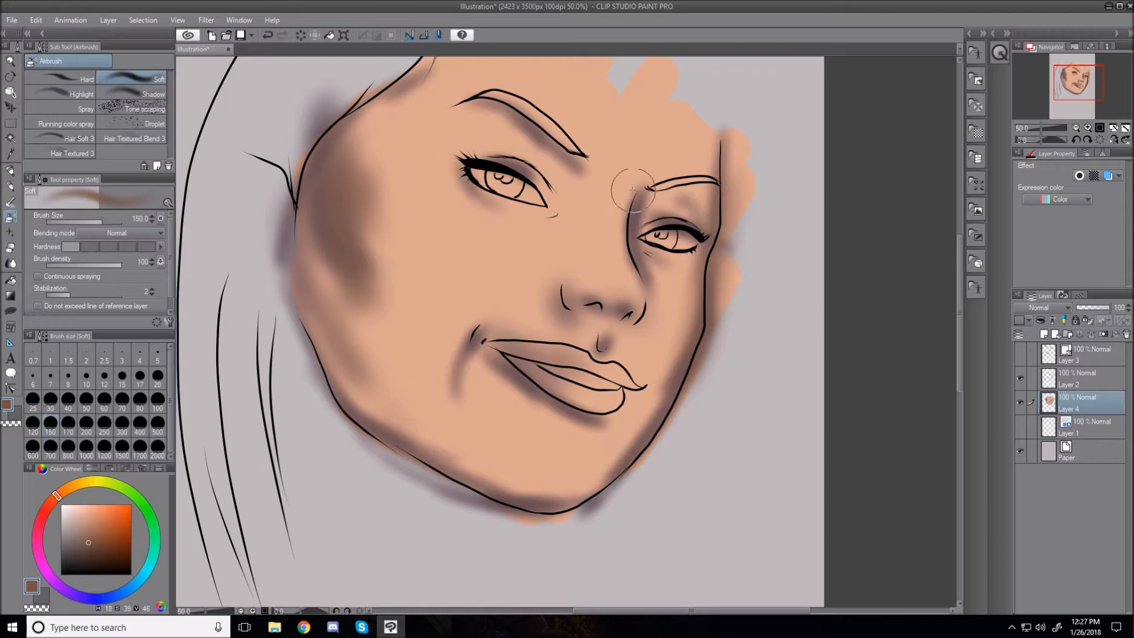
pyautogui.moveTo(633, 193); pyautogui.dragTo(656, 260)
pyautogui.moveTo(574, 289); pyautogui.dragTo(626, 331)
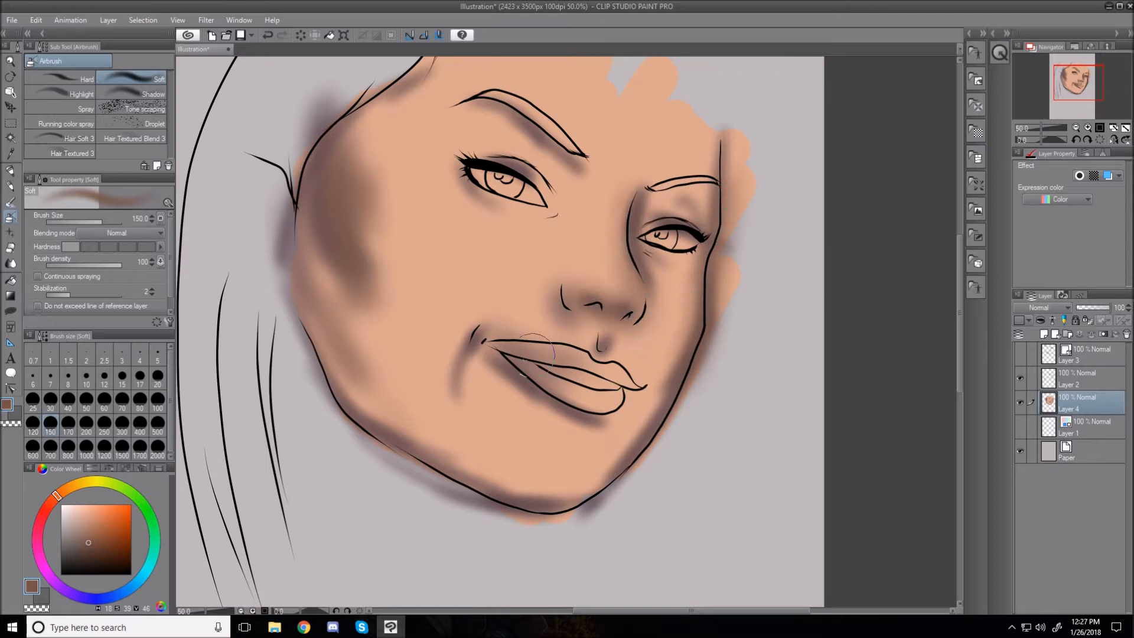
pyautogui.moveTo(510, 387); pyautogui.dragTo(598, 437)
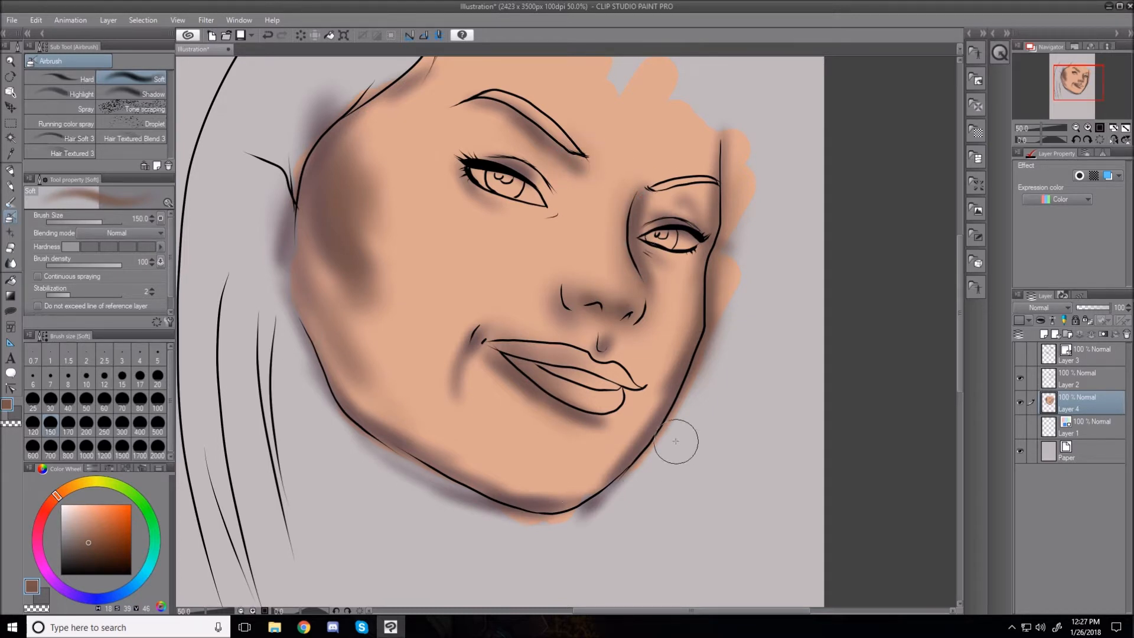
# - Lock the transparent pixels of the Layer 2 line art and sample a brown (H 4, S 26, V 42) from the temple shading
pyautogui.doubleClick(1079, 378)
pyautogui.click(1096, 383)
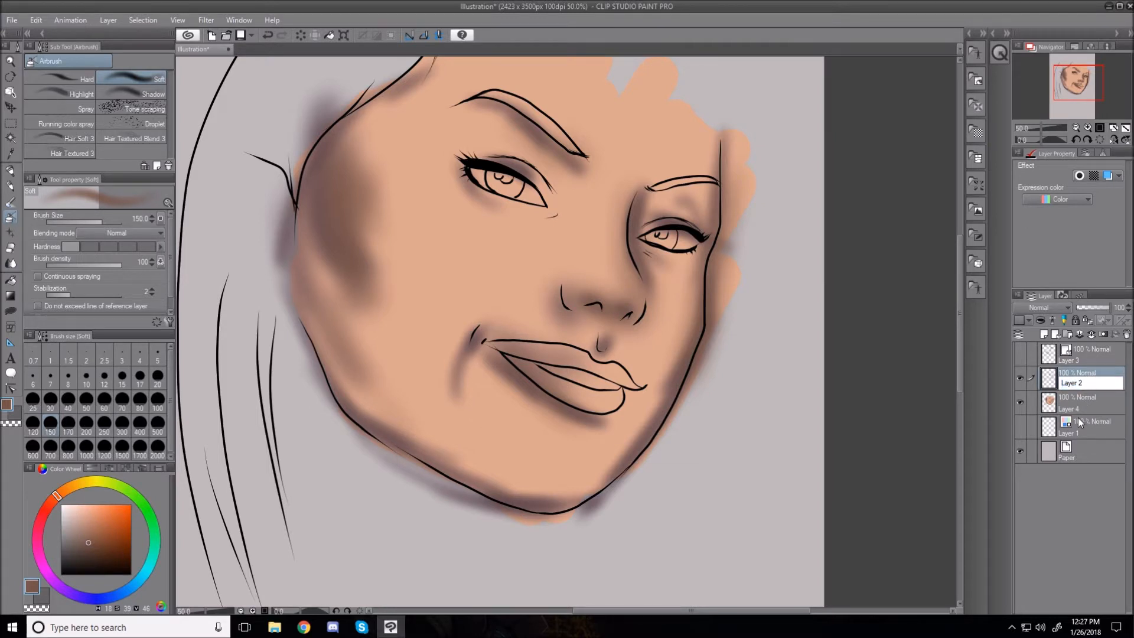
pyautogui.press('Return')
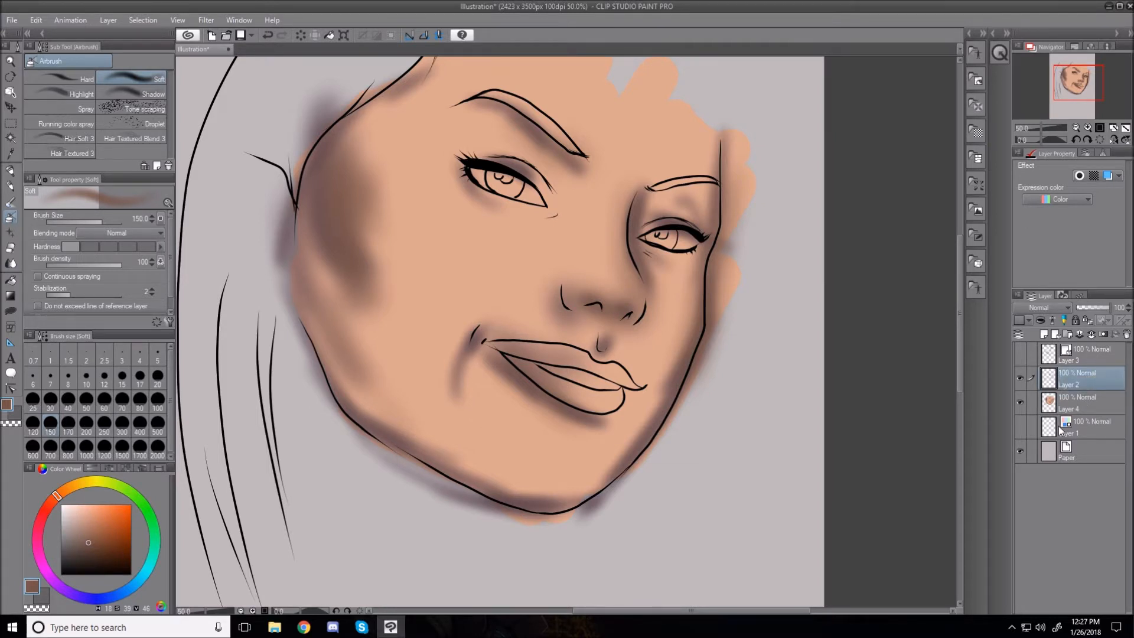
pyautogui.click(1087, 320)
pyautogui.press('alt')
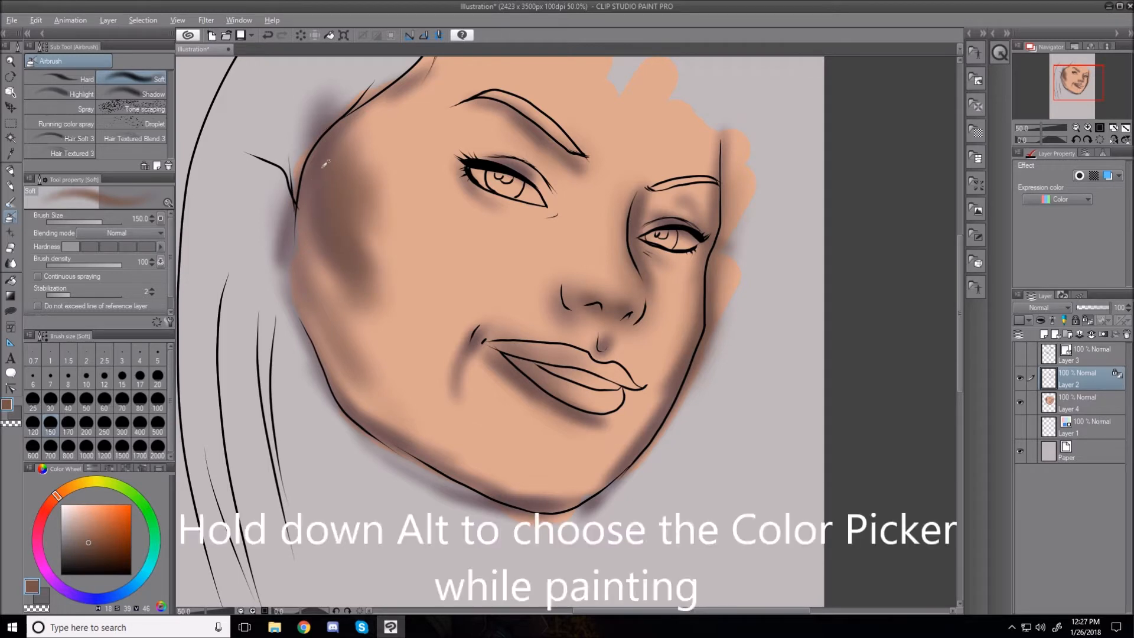
pyautogui.keyDown('alt'); pyautogui.click(330, 162); pyautogui.keyUp('alt')
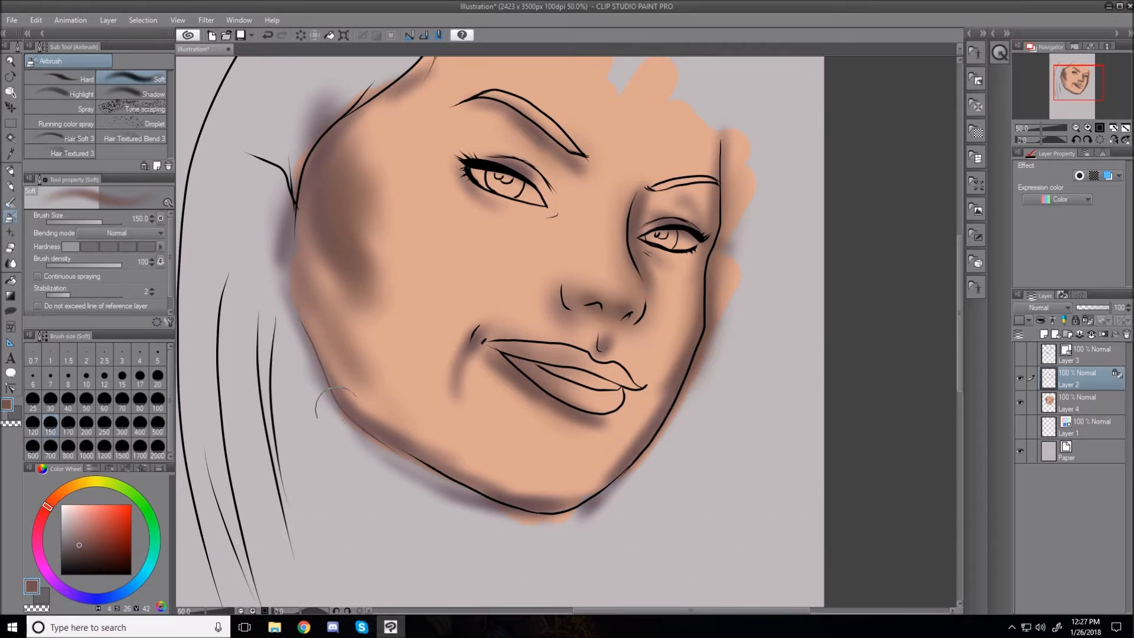
# - Recolour the jaw, far cheek and nose bridge lines in the sampled brown, reducing the airbrush to 40 and undoing stray strokes
pyautogui.moveTo(405, 468)
pyautogui.mouseDown()
pyautogui.moveTo(537, 514)
pyautogui.moveTo(528, 503)
pyautogui.moveTo(615, 479)
pyautogui.moveTo(586, 501)
pyautogui.moveTo(679, 388)
pyautogui.moveTo(647, 443)
pyautogui.moveTo(637, 439)
pyautogui.moveTo(699, 336)
pyautogui.moveTo(667, 397)
pyautogui.moveTo(729, 224)
pyautogui.moveTo(721, 127)
pyautogui.moveTo(726, 234)
pyautogui.moveTo(736, 212)
pyautogui.moveTo(696, 205)
pyautogui.moveTo(722, 155)
pyautogui.moveTo(699, 150)
pyautogui.mouseUp()
pyautogui.press('[')
pyautogui.press('[')
pyautogui.press('[')
pyautogui.press('[')
pyautogui.press('[')
pyautogui.press('[')
pyautogui.press('[')
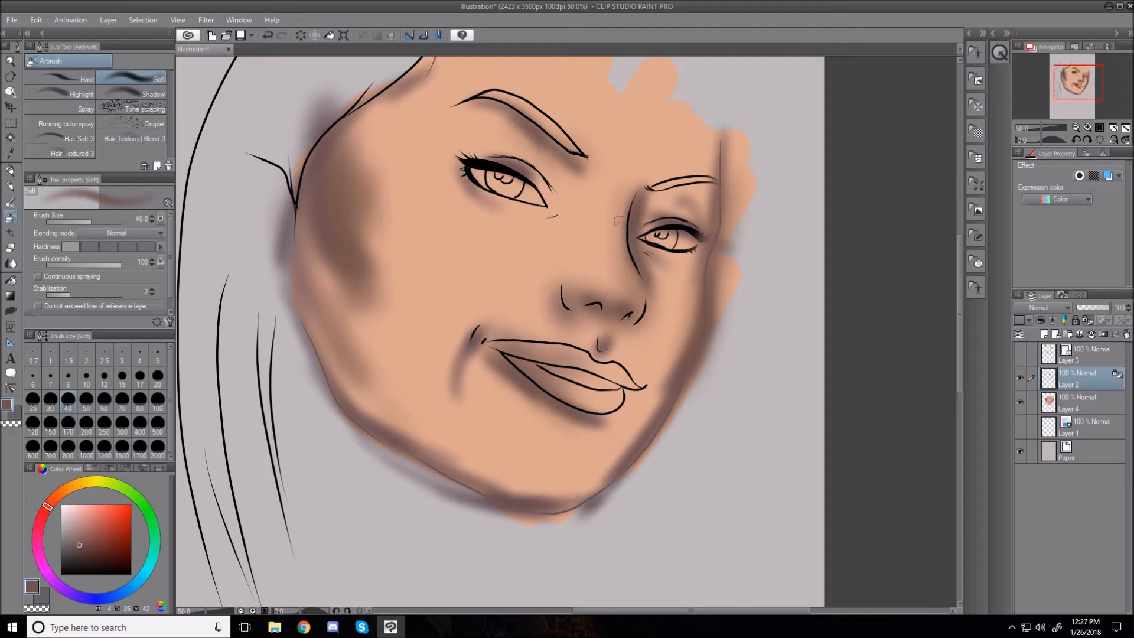
pyautogui.moveTo(634, 201)
pyautogui.mouseDown()
pyautogui.moveTo(631, 263)
pyautogui.moveTo(643, 258)
pyautogui.mouseUp()
pyautogui.hotkey('ctrl', 'z')
pyautogui.hotkey('ctrl', 'z')
pyautogui.hotkey('ctrl', 'z')
# - Recolour the jaw and far cheek outline in red (H 4, S 65, V 83), then blend the near jawline with a colour sampled from the shading
pyautogui.moveTo(87, 541)
pyautogui.mouseDown()
pyautogui.moveTo(116, 513)
pyautogui.moveTo(106, 518)
pyautogui.mouseUp()
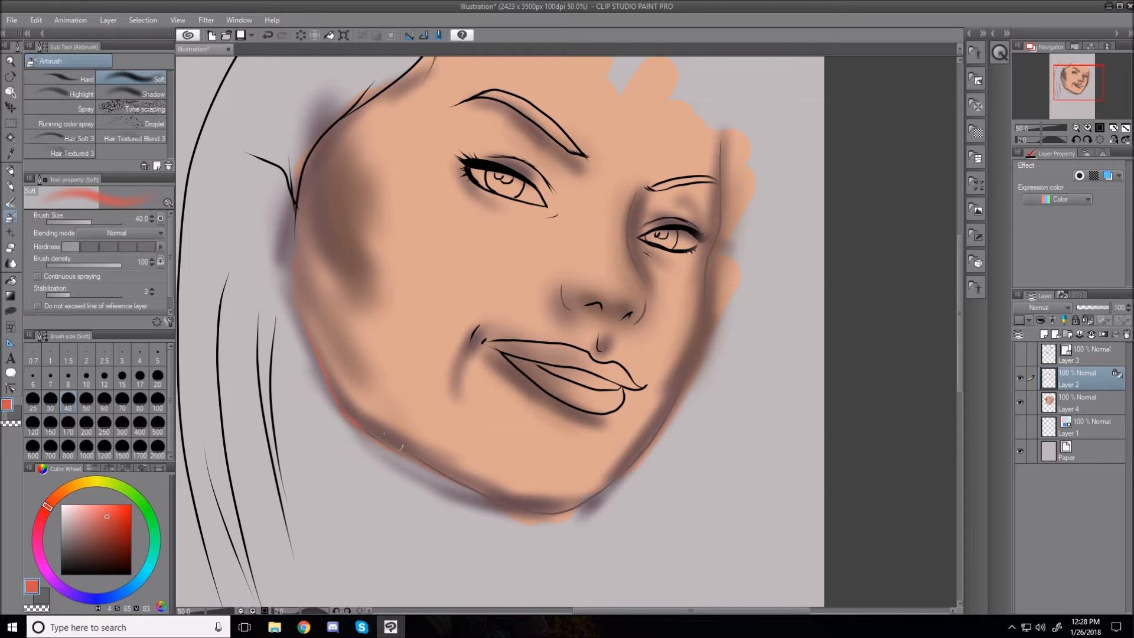
pyautogui.moveTo(476, 500); pyautogui.dragTo(520, 511)
pyautogui.moveTo(647, 439); pyautogui.dragTo(696, 334)
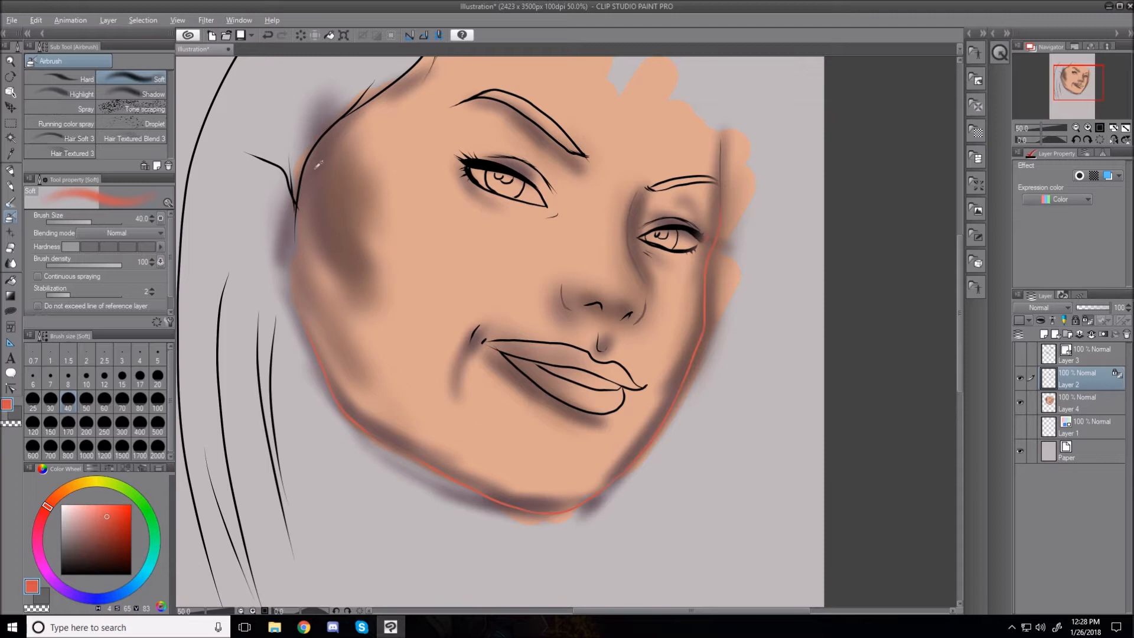
pyautogui.keyDown('alt'); pyautogui.click(323, 319); pyautogui.keyUp('alt')
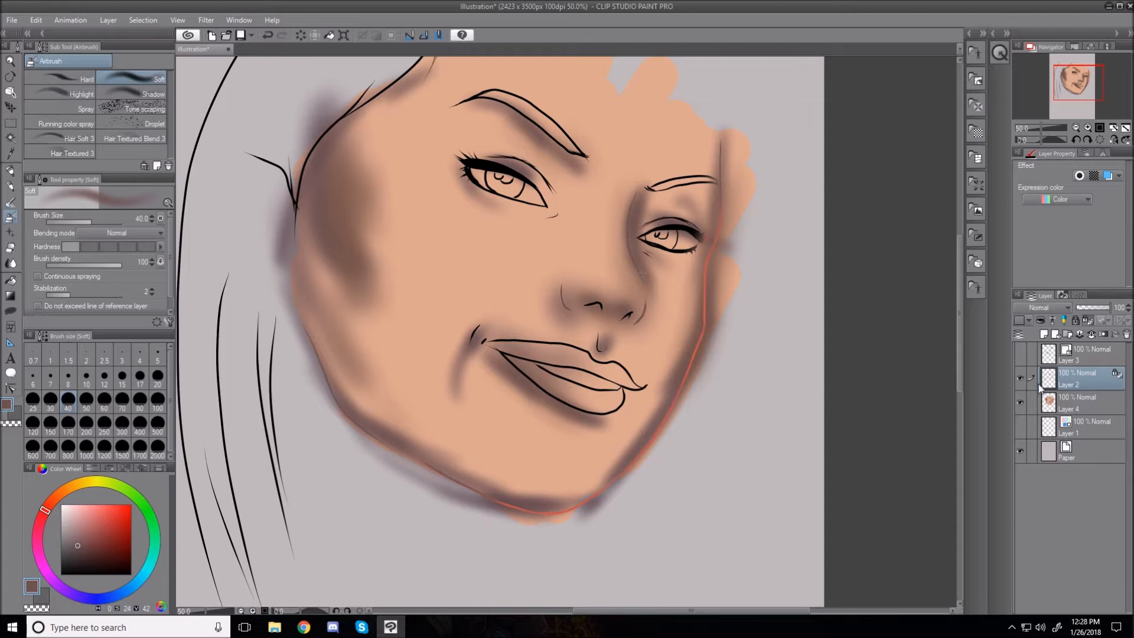
# - On Layer 4, sample the red of the outline and airbrush a broad band at size 80 down the far cheek to the chin
pyautogui.click(1081, 402)
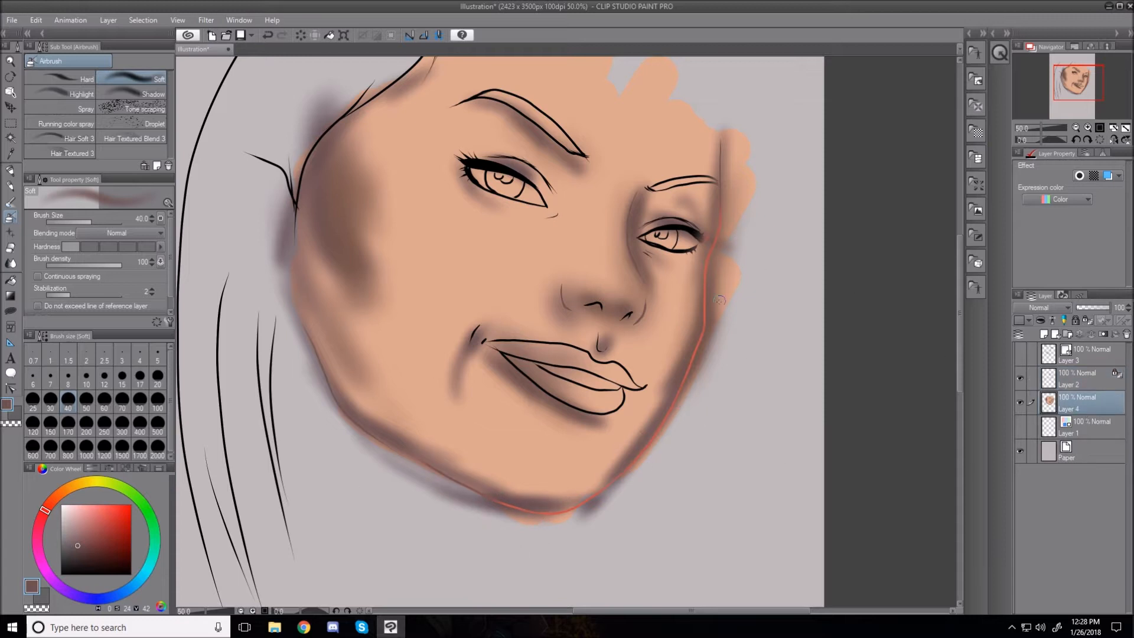
pyautogui.keyDown('alt'); pyautogui.click(704, 287); pyautogui.keyUp('alt')
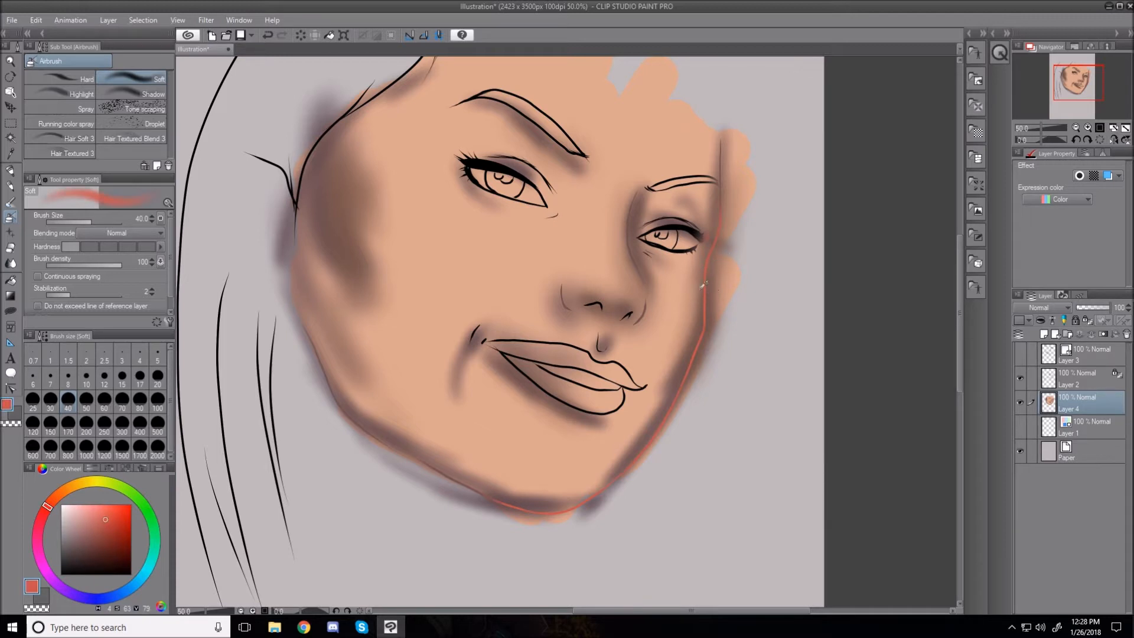
pyautogui.press(']')
pyautogui.press(']')
pyautogui.press(']')
pyautogui.press(']')
pyautogui.moveTo(721, 133)
pyautogui.mouseDown()
pyautogui.moveTo(704, 250)
pyautogui.moveTo(722, 163)
pyautogui.moveTo(722, 205)
pyautogui.moveTo(686, 293)
pyautogui.moveTo(691, 335)
pyautogui.moveTo(697, 322)
pyautogui.moveTo(705, 304)
pyautogui.moveTo(646, 422)
pyautogui.moveTo(673, 382)
pyautogui.moveTo(583, 494)
pyautogui.moveTo(562, 500)
pyautogui.moveTo(589, 481)
pyautogui.moveTo(575, 499)
pyautogui.mouseUp()
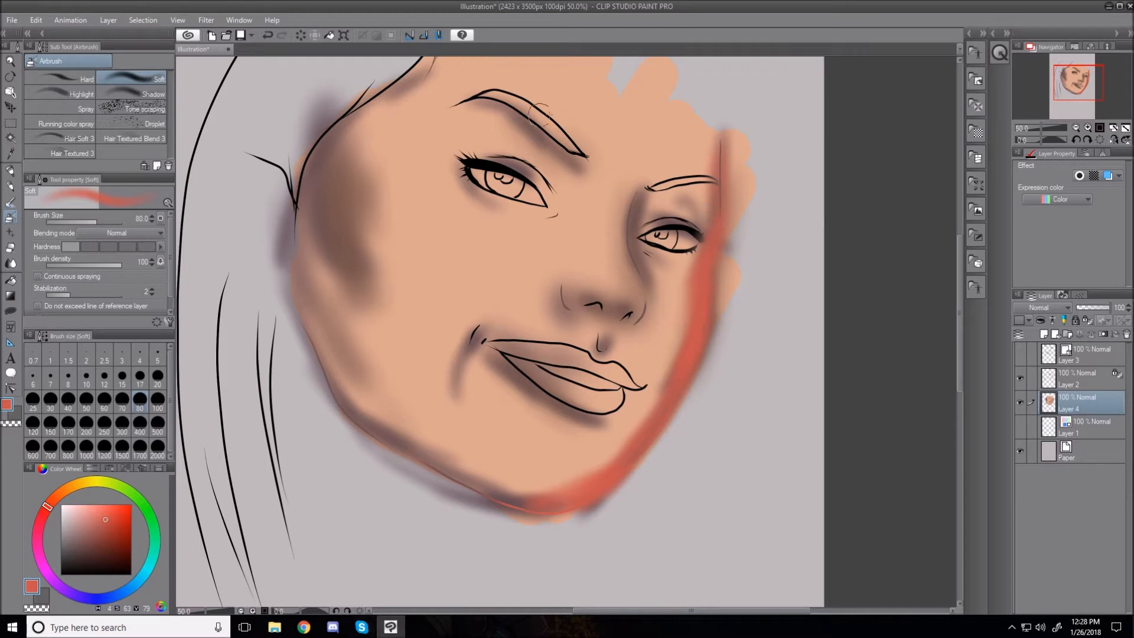
# - Toggle the visibility of Layer 2 and Layer 4 in turn to compare the line art and the colouring separately
pyautogui.click(1020, 379)
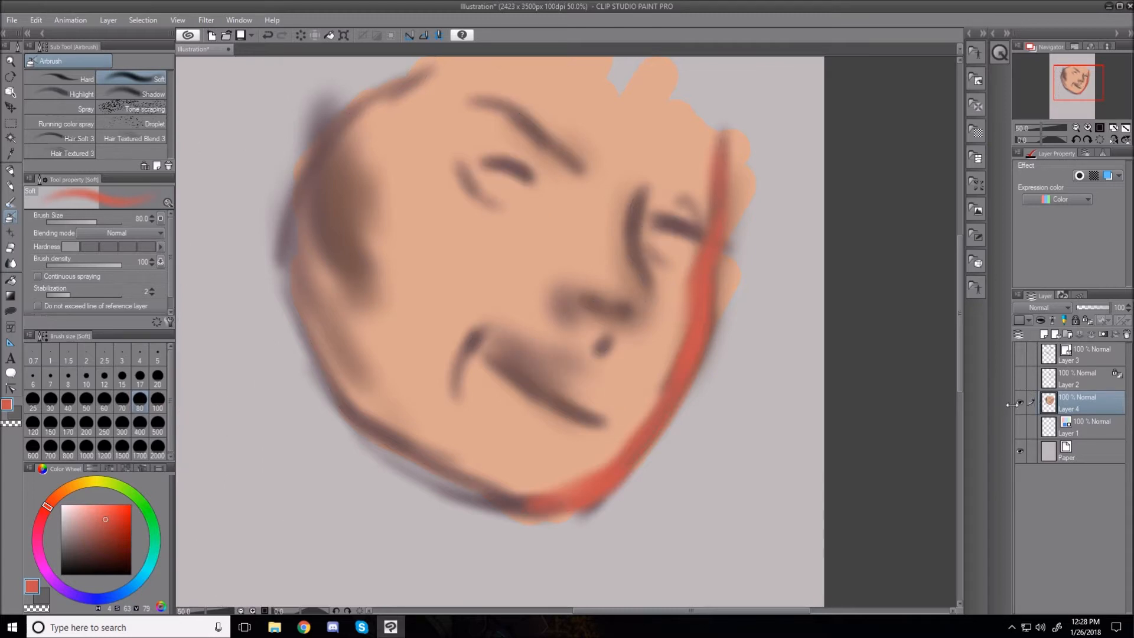
pyautogui.click(1019, 379)
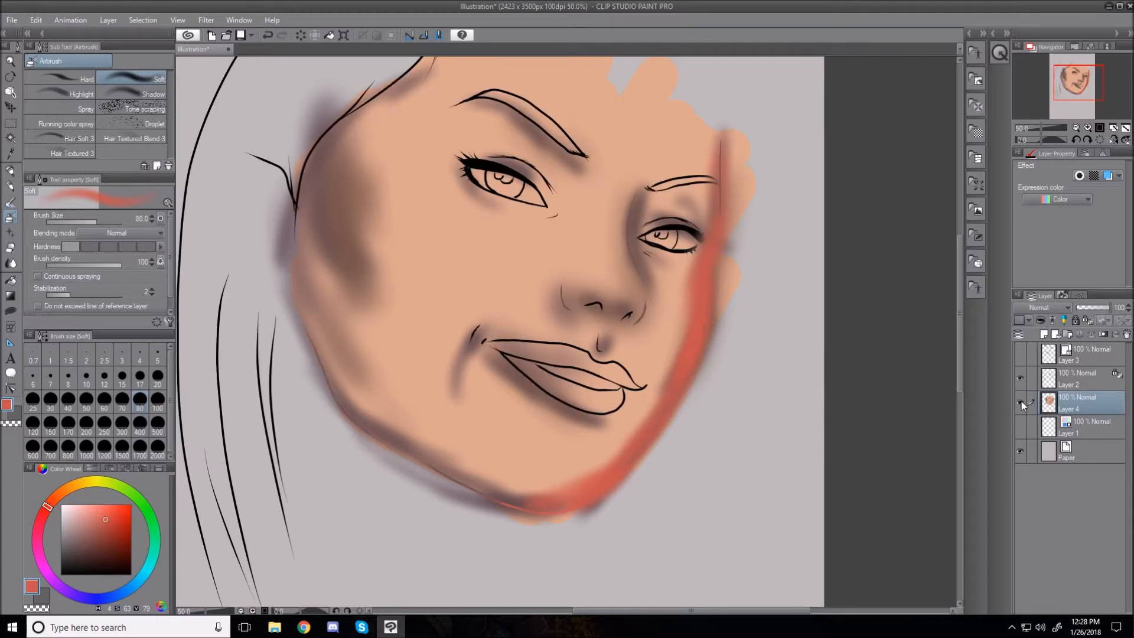
pyautogui.click(1020, 401)
pyautogui.click(1020, 402)
# - Show the enlarged vector lines on Layer 3 and hide both the raster line art on Layer 2 and the colouring on Layer 4
pyautogui.click(1021, 378)
pyautogui.click(1019, 354)
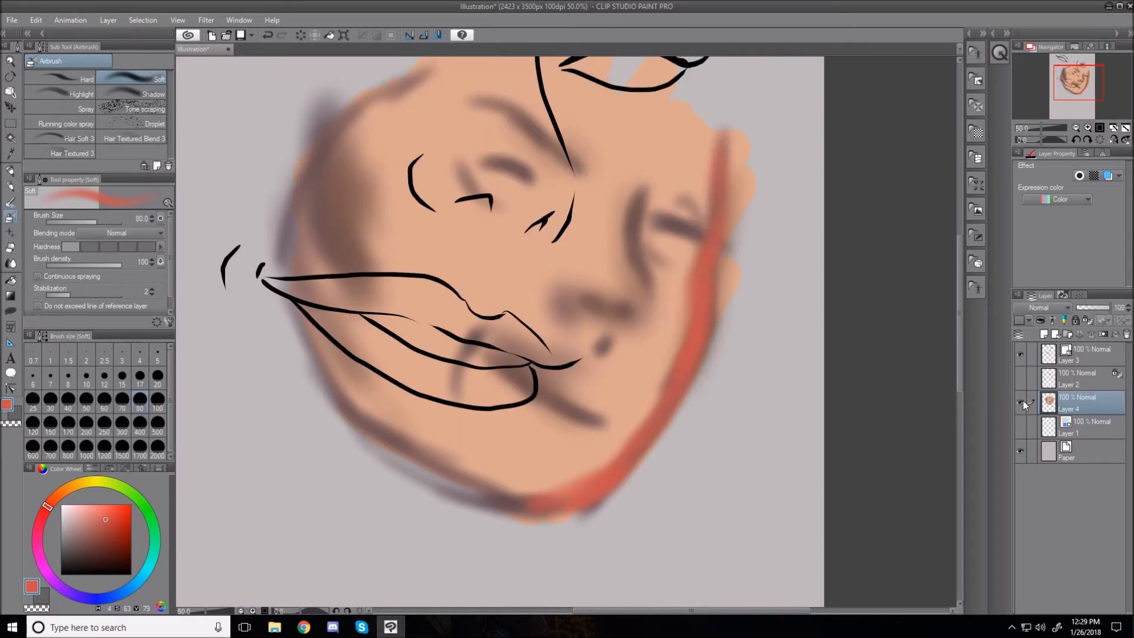
pyautogui.click(1020, 401)
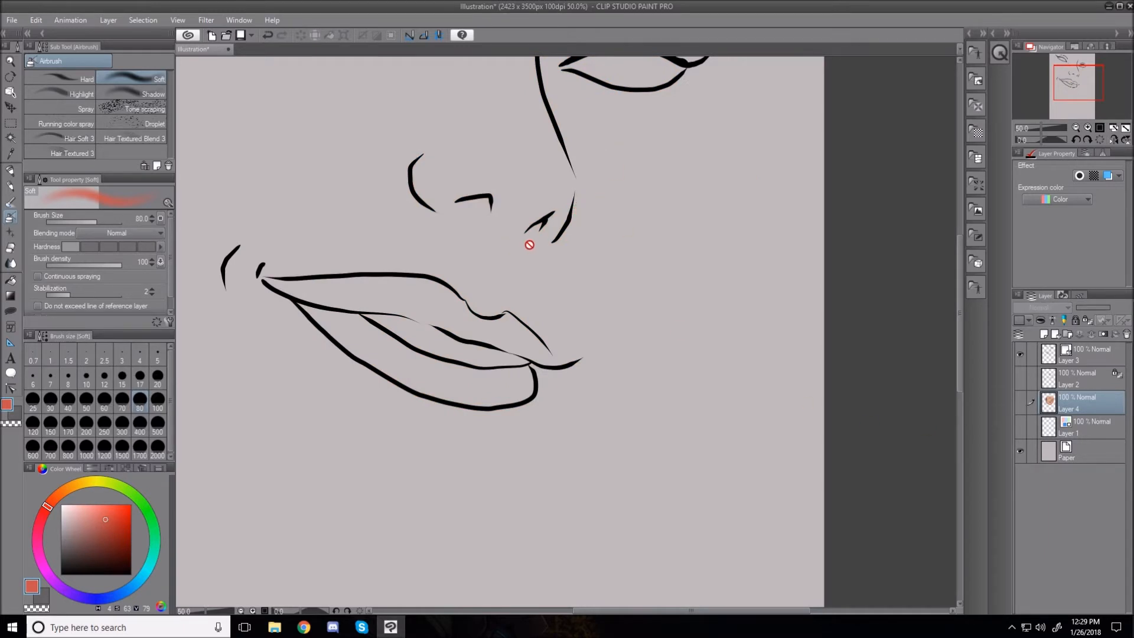
# - Make Layer 3 active and airbrush soft red strokes along the upper lip line on the vector layer
pyautogui.click(1089, 359)
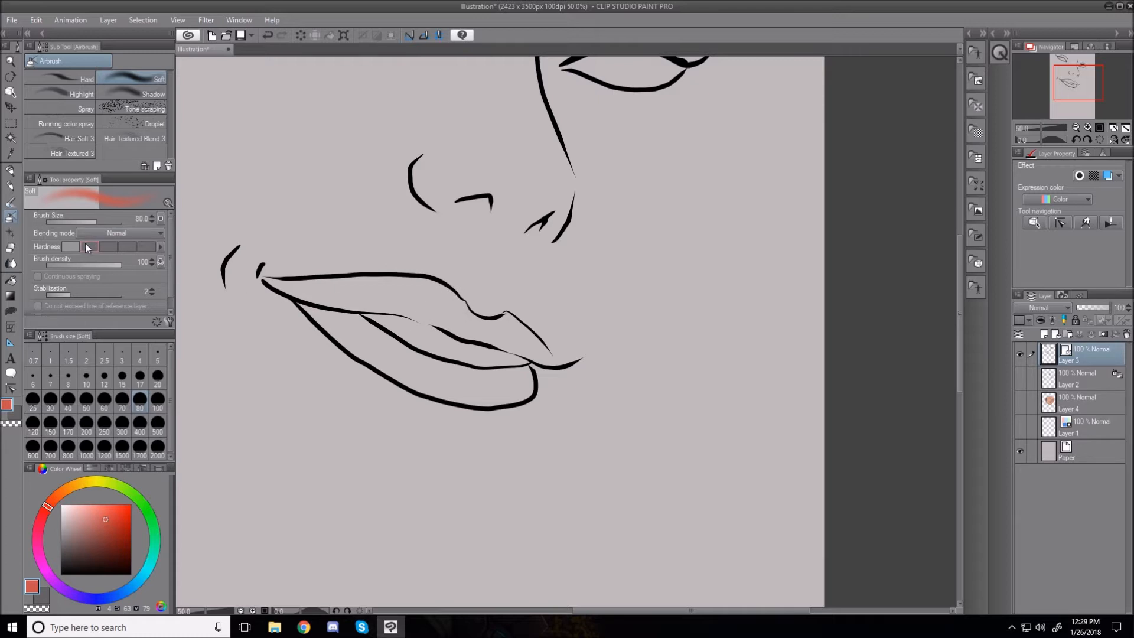
pyautogui.moveTo(434, 278)
pyautogui.mouseDown()
pyautogui.moveTo(488, 318)
pyautogui.moveTo(448, 288)
pyautogui.moveTo(505, 310)
pyautogui.moveTo(490, 319)
pyautogui.moveTo(462, 298)
pyautogui.moveTo(518, 315)
pyautogui.moveTo(558, 360)
pyautogui.mouseUp()
pyautogui.moveTo(425, 278); pyautogui.dragTo(280, 277)
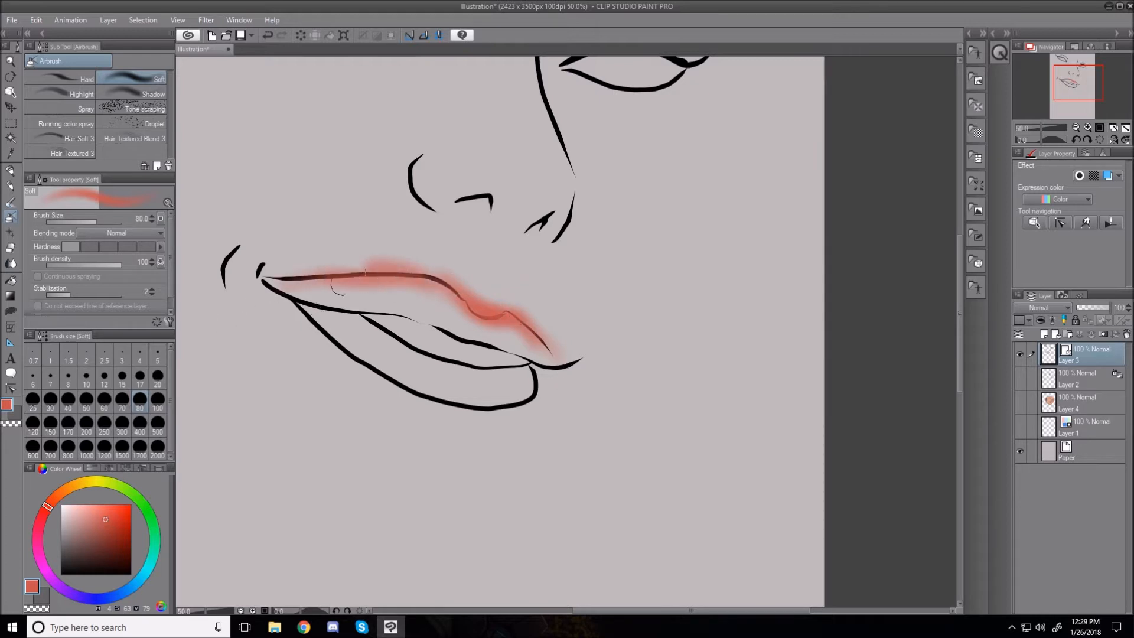
# - Undo the soft red airbrush strokes along the upper lip on Layer 3
pyautogui.hotkey('ctrl', 'z')
pyautogui.hotkey('ctrl', 'z')
pyautogui.hotkey('ctrl', 'z')
pyautogui.hotkey('ctrl', 'z')
pyautogui.hotkey('ctrl', 'z')
pyautogui.hotkey('ctrl', 'z')
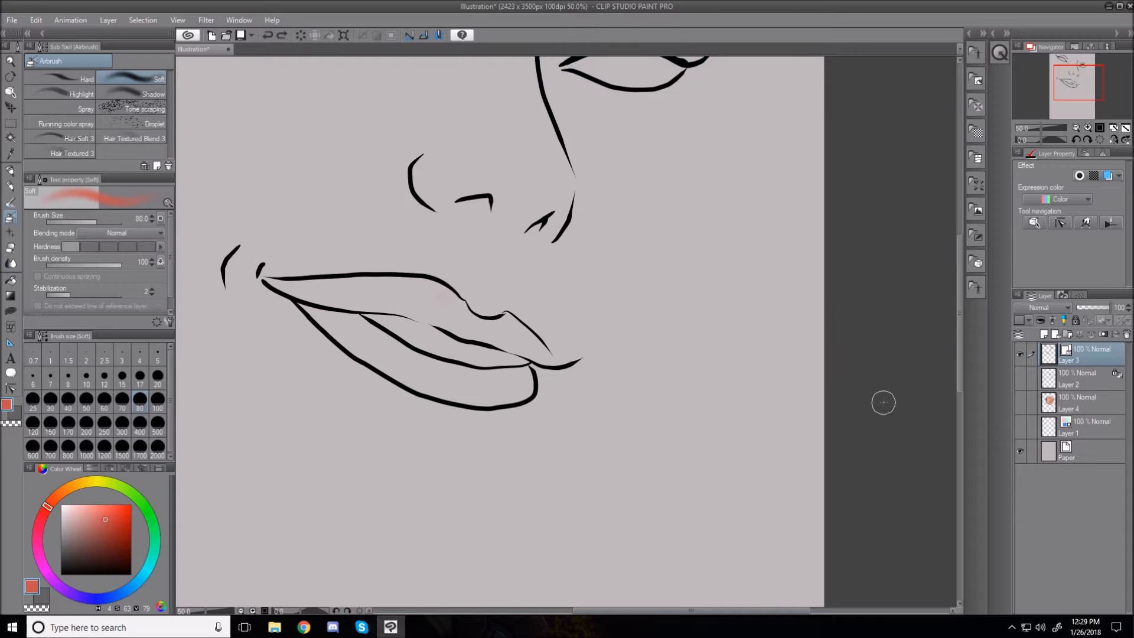
# - Rasterize the vector line art on Layer 3 and lock the layer's transparent pixels
pyautogui.scroll(-3, 884, 402)
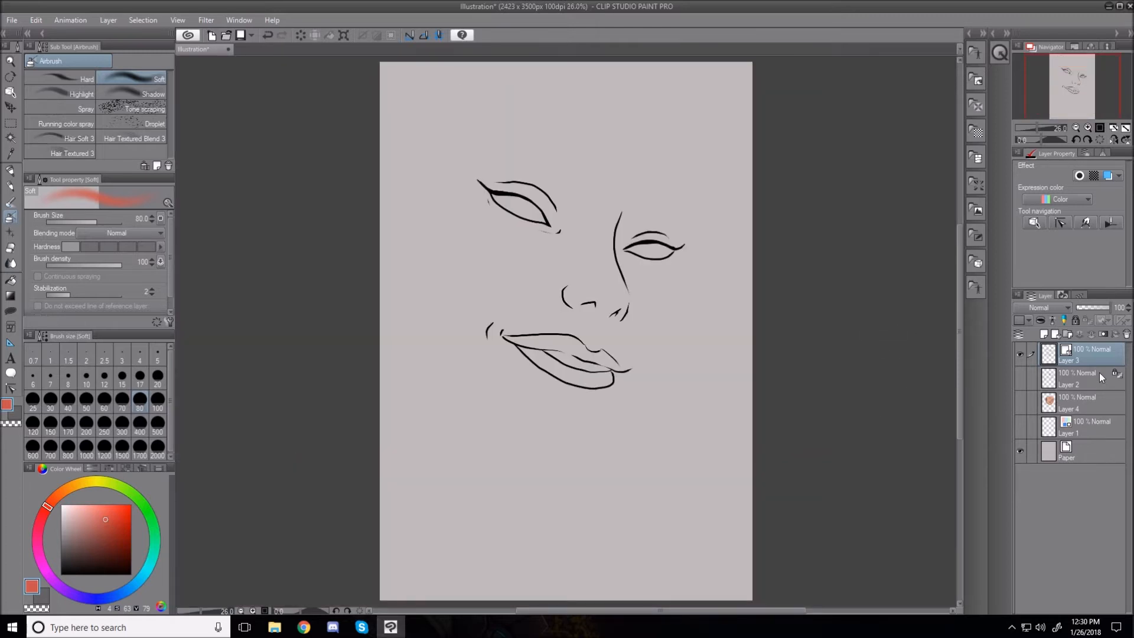
pyautogui.rightClick(1086, 355)
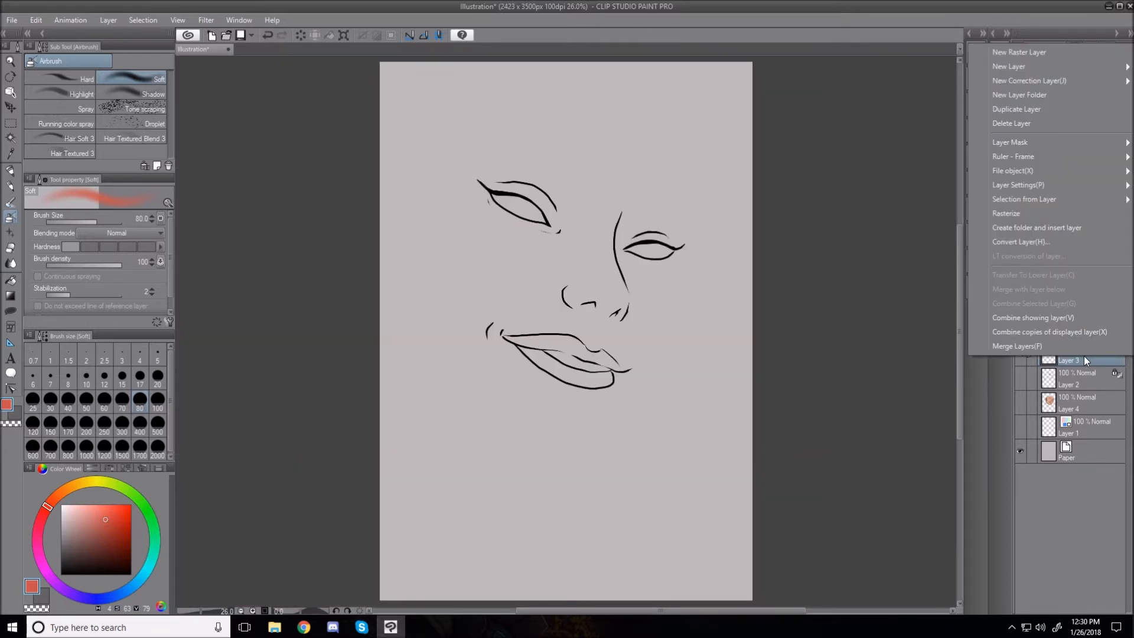
pyautogui.click(1019, 214)
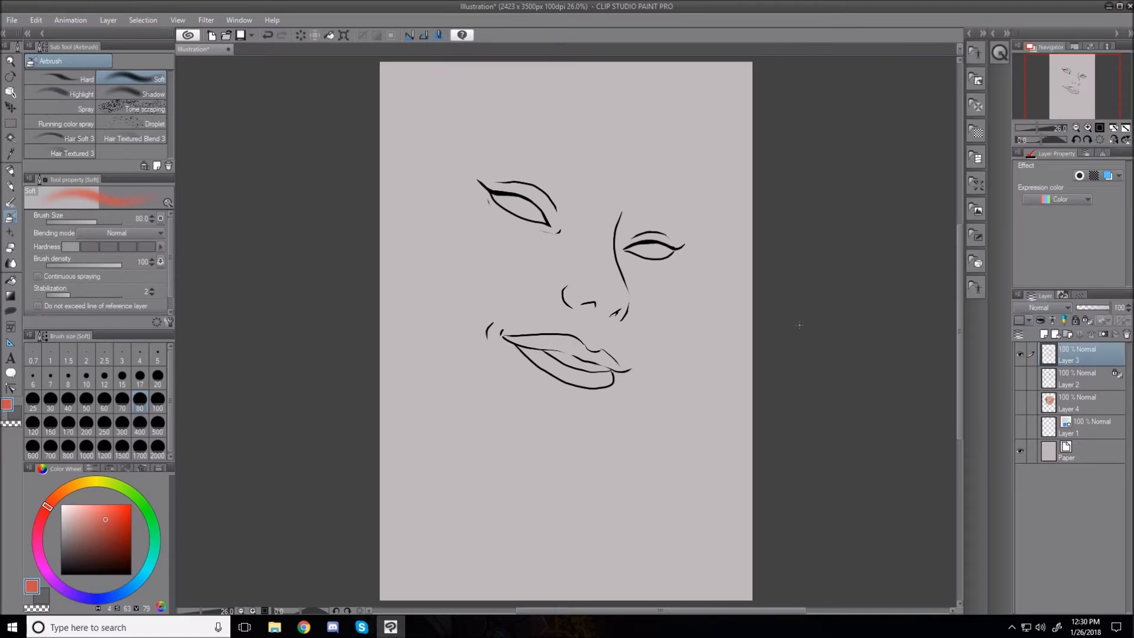
pyautogui.scroll(3, 658, 362)
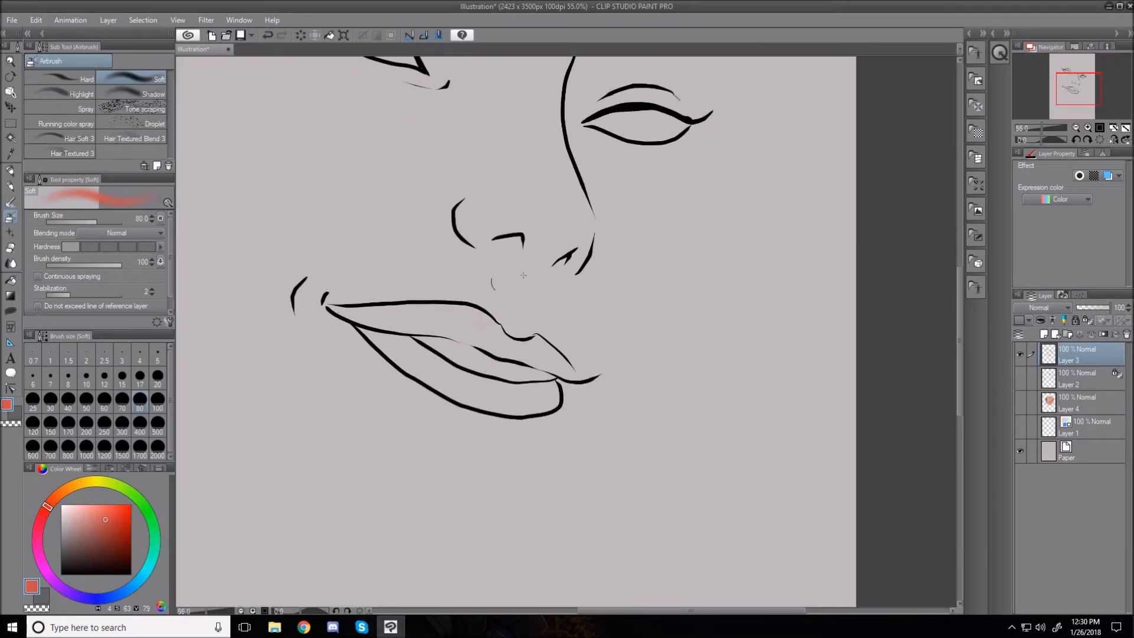
pyautogui.scroll(-2, 596, 181)
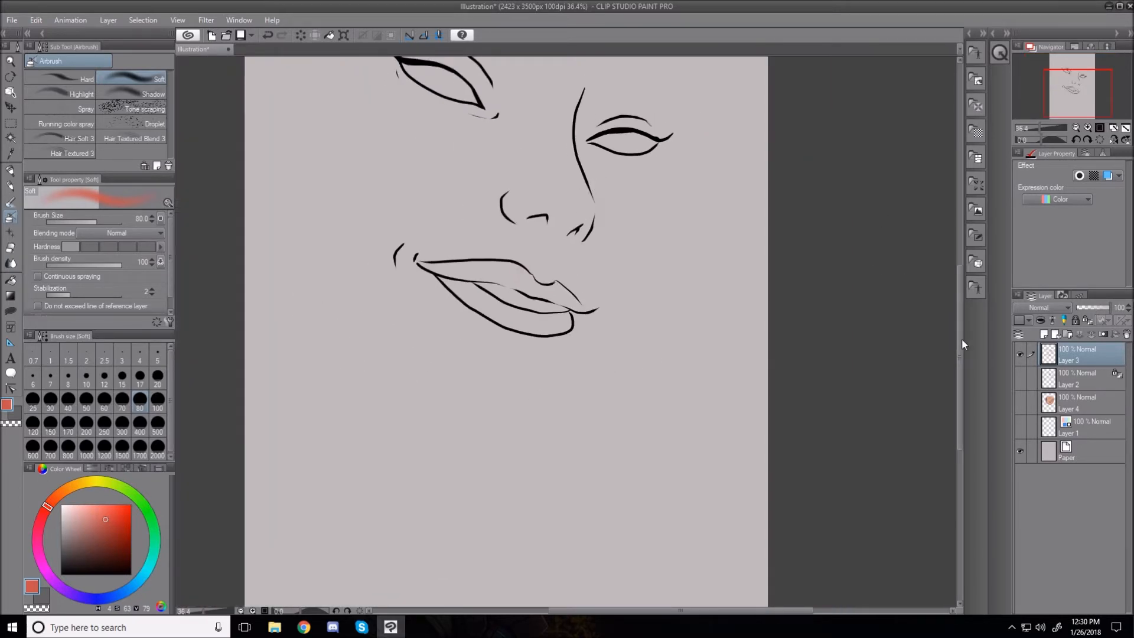
pyautogui.moveTo(962, 343); pyautogui.dragTo(951, 311)
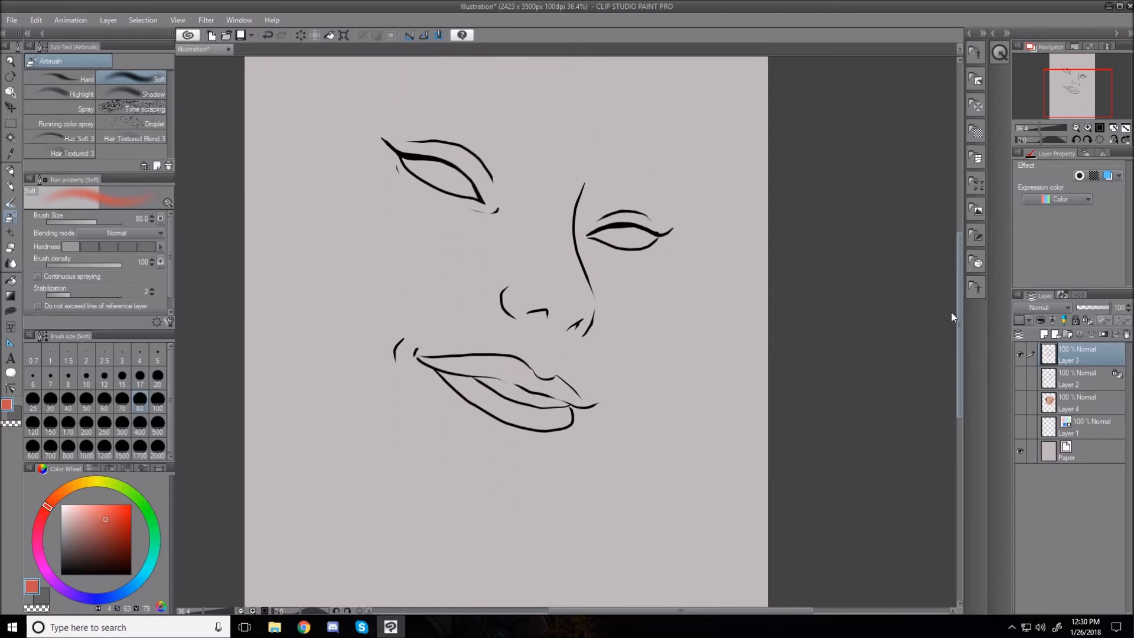
pyautogui.click(1085, 321)
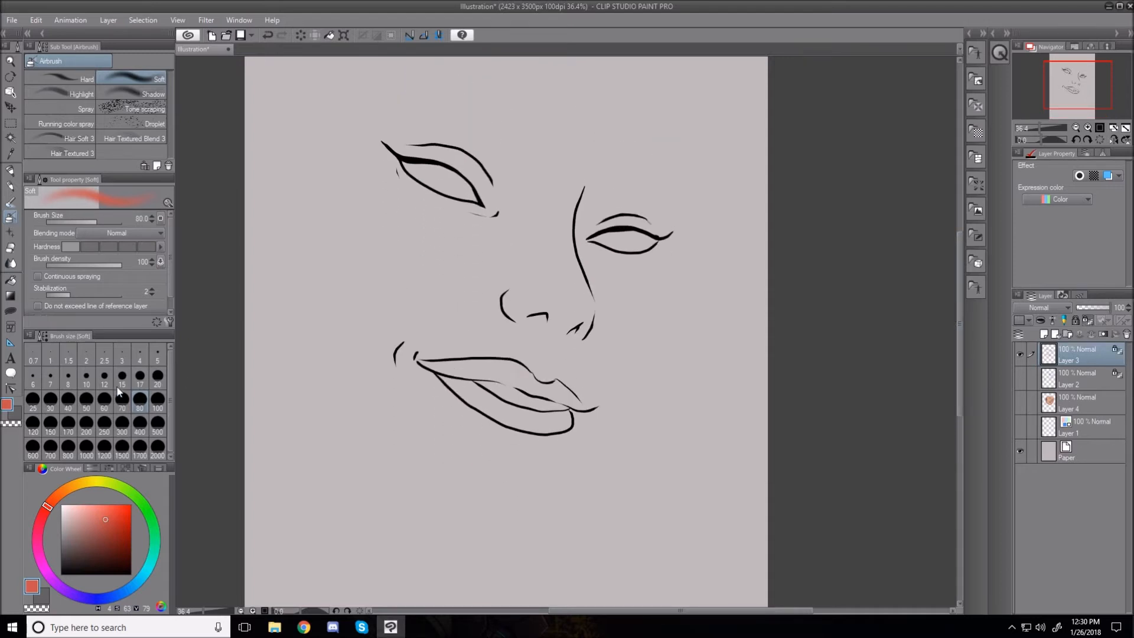
# - Recolour the eye, nose and lip lines on Layer 3 bright magenta with the soft airbrush
pyautogui.click(49, 574)
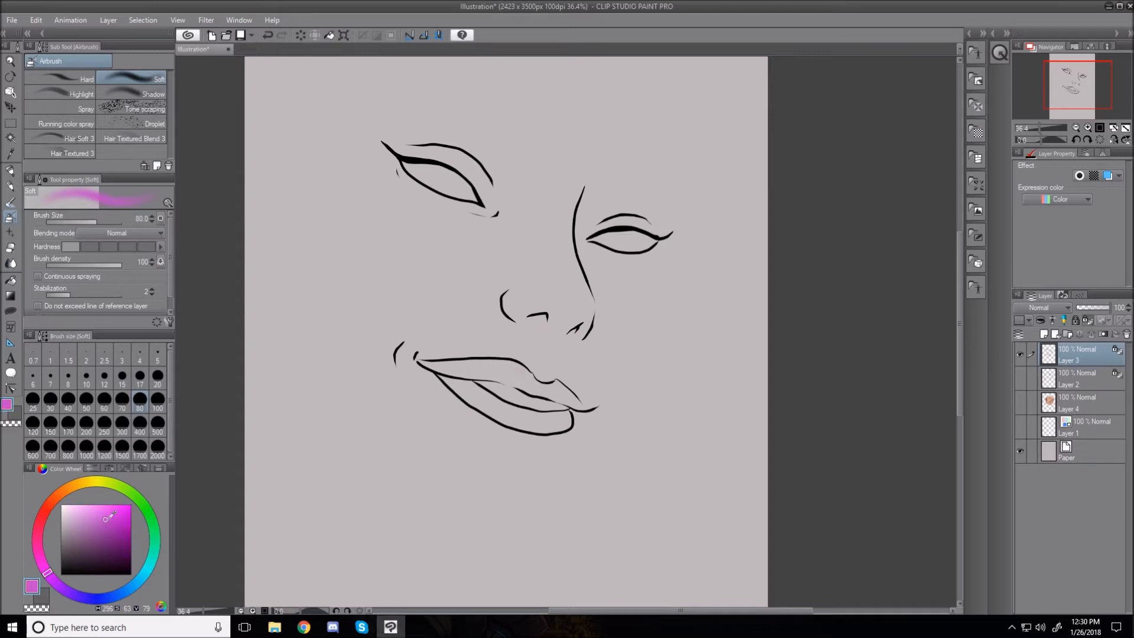
pyautogui.moveTo(108, 517); pyautogui.dragTo(132, 505)
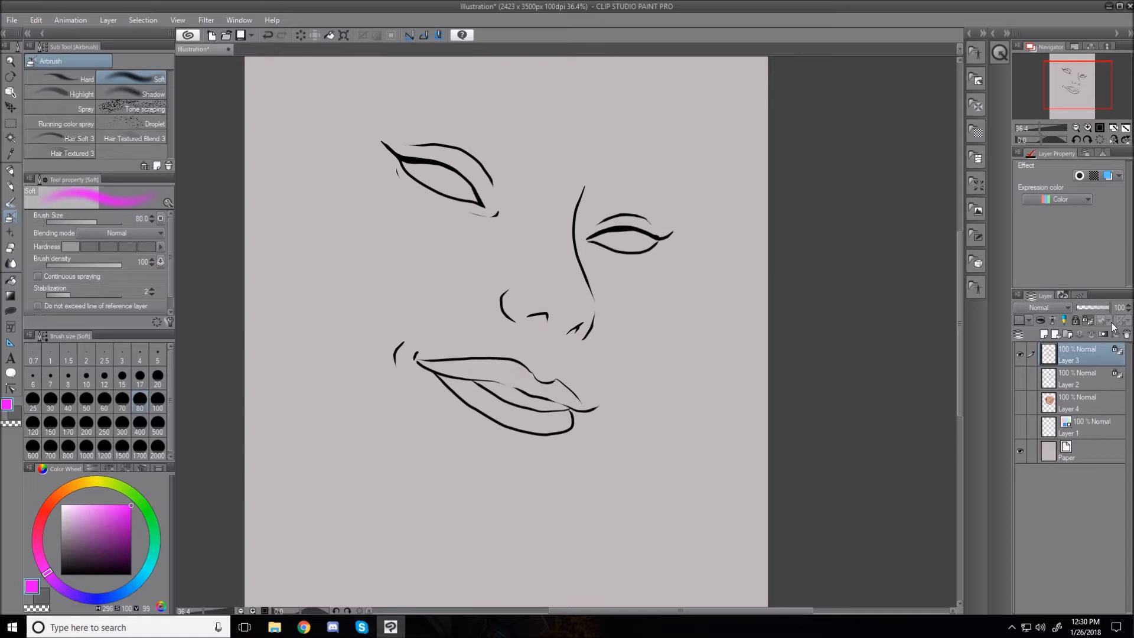
pyautogui.moveTo(583, 186)
pyautogui.mouseDown()
pyautogui.moveTo(570, 234)
pyautogui.moveTo(593, 298)
pyautogui.mouseUp()
pyautogui.moveTo(594, 318)
pyautogui.mouseDown()
pyautogui.moveTo(598, 340)
pyautogui.moveTo(591, 313)
pyautogui.moveTo(562, 333)
pyautogui.moveTo(540, 313)
pyautogui.moveTo(585, 311)
pyautogui.moveTo(550, 331)
pyautogui.moveTo(496, 292)
pyautogui.moveTo(515, 322)
pyautogui.mouseUp()
pyautogui.moveTo(588, 239); pyautogui.dragTo(635, 228)
pyautogui.moveTo(598, 223); pyautogui.dragTo(632, 215)
pyautogui.moveTo(599, 253); pyautogui.dragTo(629, 253)
pyautogui.moveTo(626, 216)
pyautogui.mouseDown()
pyautogui.moveTo(650, 222)
pyautogui.moveTo(658, 242)
pyautogui.moveTo(673, 234)
pyautogui.mouseUp()
pyautogui.moveTo(482, 204)
pyautogui.mouseDown()
pyautogui.moveTo(446, 169)
pyautogui.moveTo(383, 142)
pyautogui.moveTo(449, 198)
pyautogui.moveTo(482, 204)
pyautogui.mouseUp()
pyautogui.moveTo(410, 143)
pyautogui.mouseDown()
pyautogui.moveTo(492, 181)
pyautogui.moveTo(458, 146)
pyautogui.mouseUp()
pyautogui.moveTo(491, 215); pyautogui.dragTo(499, 211)
pyautogui.moveTo(404, 342)
pyautogui.mouseDown()
pyautogui.moveTo(411, 376)
pyautogui.moveTo(430, 344)
pyautogui.moveTo(460, 409)
pyautogui.moveTo(477, 377)
pyautogui.moveTo(446, 347)
pyautogui.moveTo(468, 414)
pyautogui.moveTo(481, 354)
pyautogui.moveTo(508, 431)
pyautogui.moveTo(523, 356)
pyautogui.moveTo(555, 431)
pyautogui.moveTo(549, 377)
pyautogui.moveTo(586, 442)
pyautogui.moveTo(578, 409)
pyautogui.mouseUp()
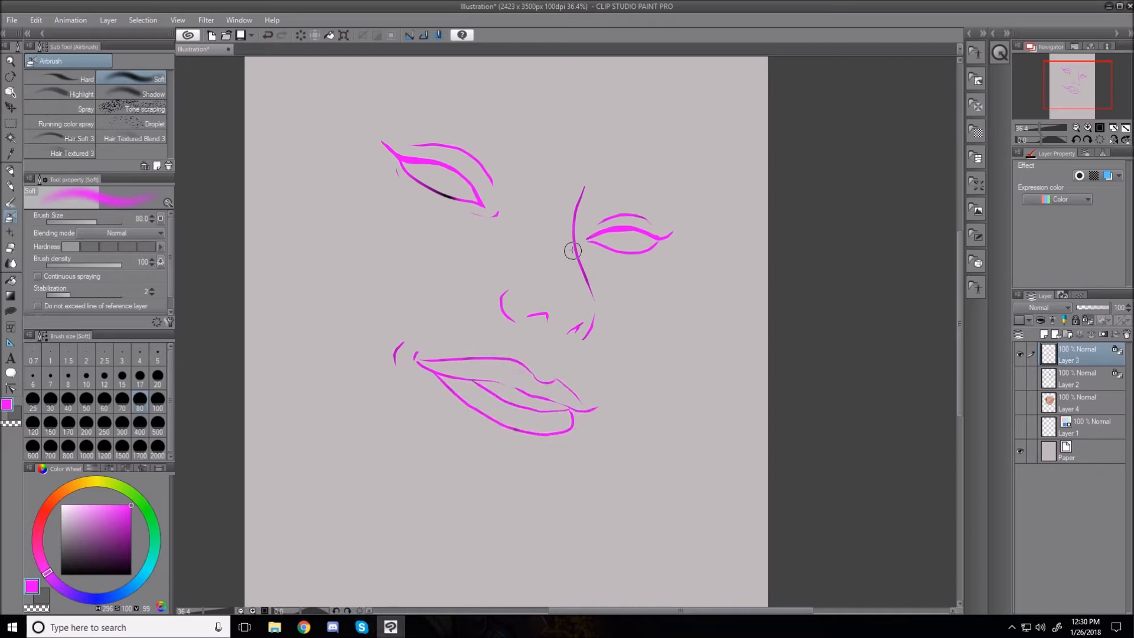
pyautogui.moveTo(421, 183); pyautogui.dragTo(464, 203)
# - Scale the rasterized line art on Layer 3 up proportionally to 257% and inspect the enlarged line edges
pyautogui.hotkey('ctrl', 't')
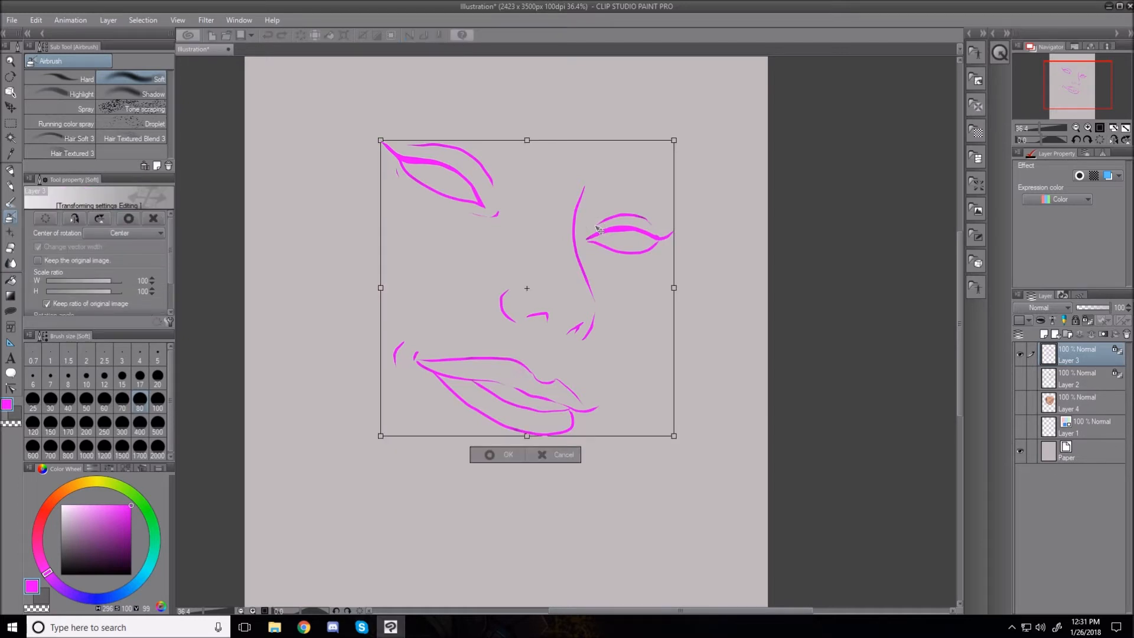
pyautogui.scroll(-2, 395, 145)
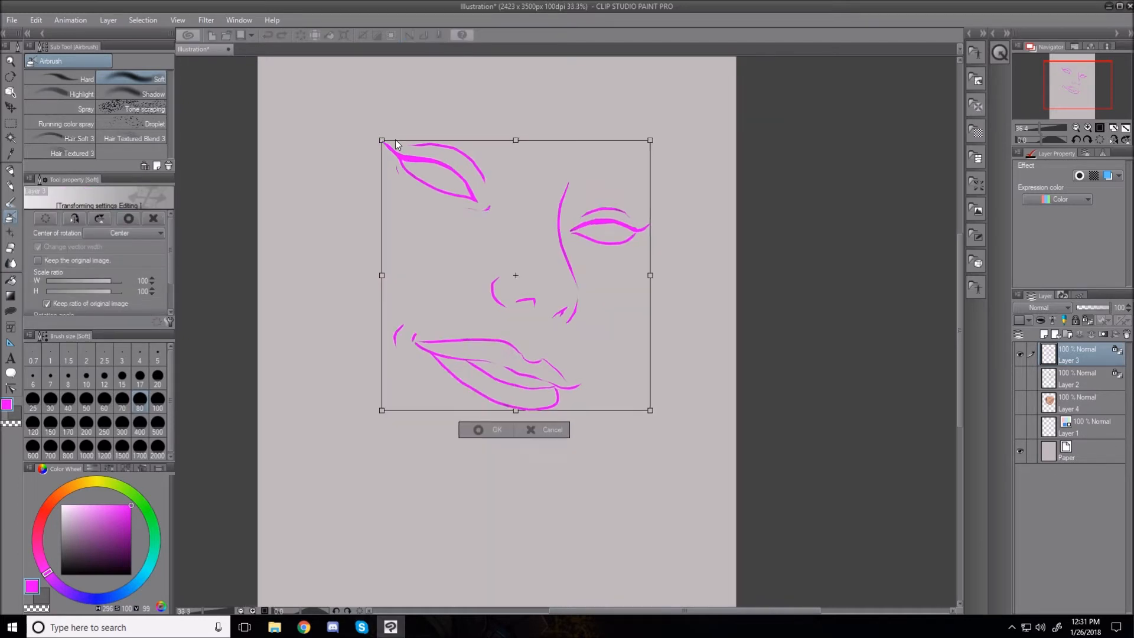
pyautogui.moveTo(379, 140)
pyautogui.mouseDown()
pyautogui.moveTo(533, 291)
pyautogui.moveTo(172, 126)
pyautogui.moveTo(42, 47)
pyautogui.moveTo(229, 199)
pyautogui.moveTo(308, 60)
pyautogui.moveTo(258, 12)
pyautogui.mouseUp()
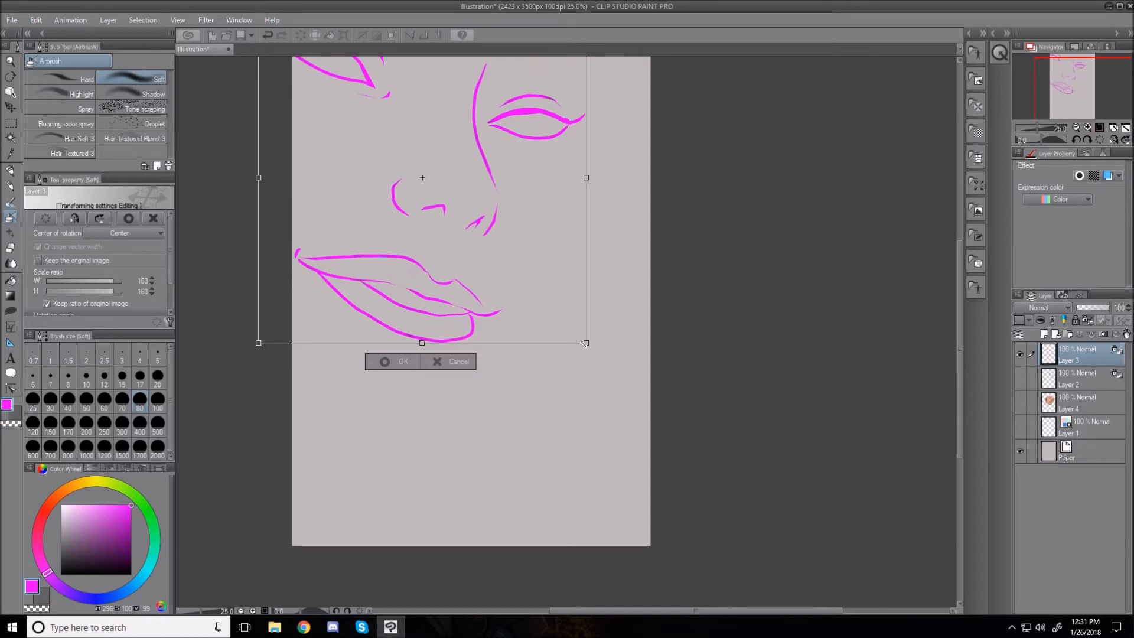
pyautogui.moveTo(583, 342); pyautogui.dragTo(790, 532)
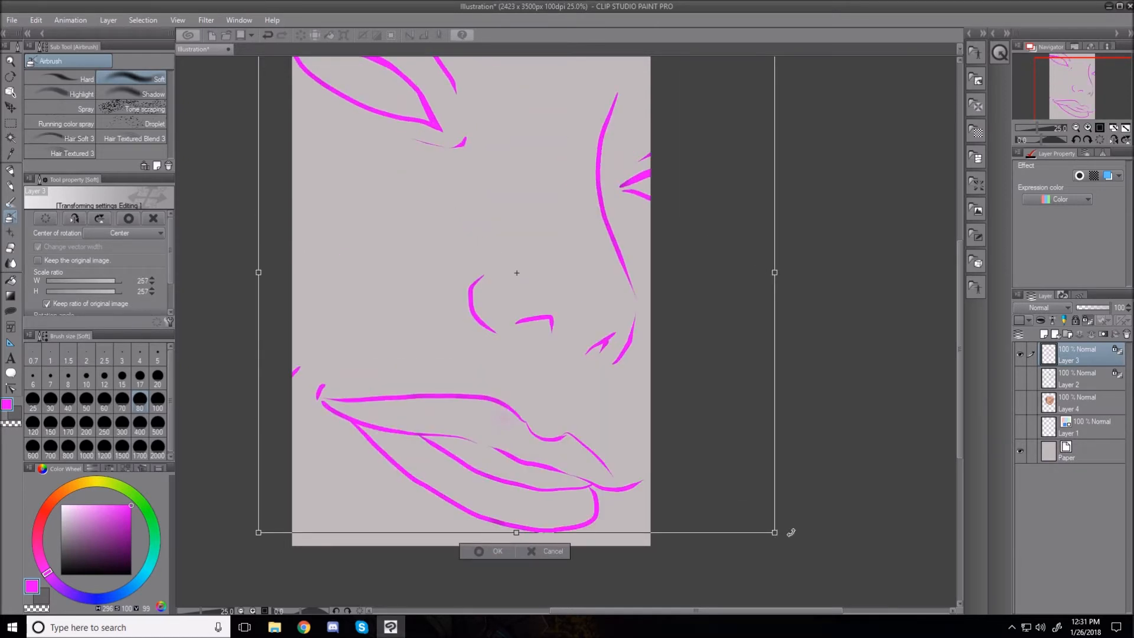
pyautogui.press('Return')
pyautogui.scroll(2, 590, 432)
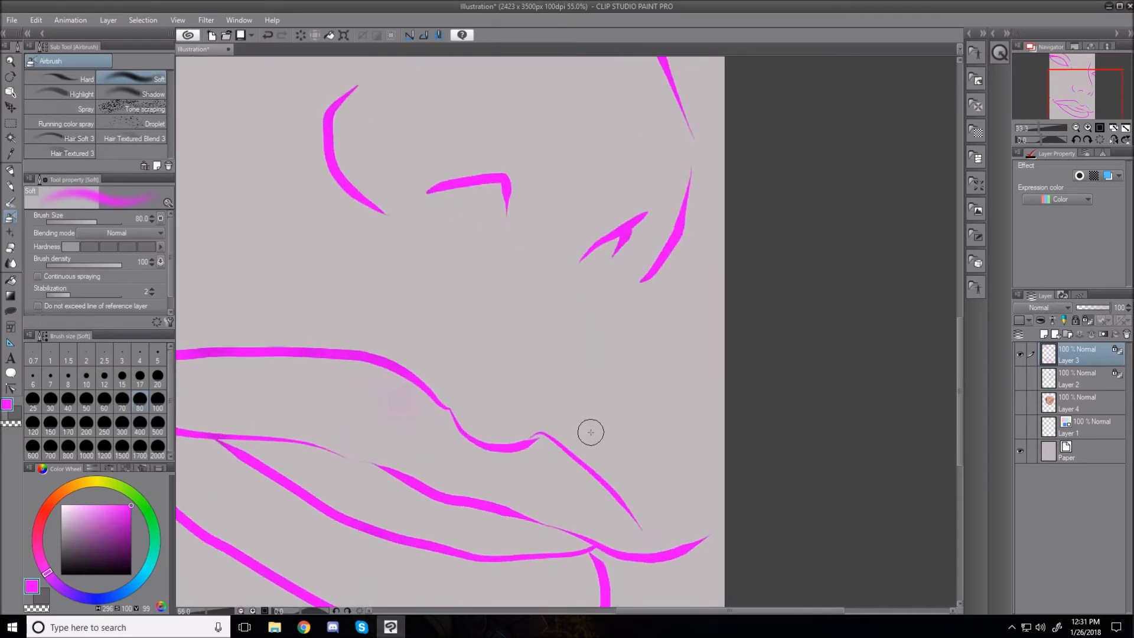
pyautogui.scroll(-2, 590, 431)
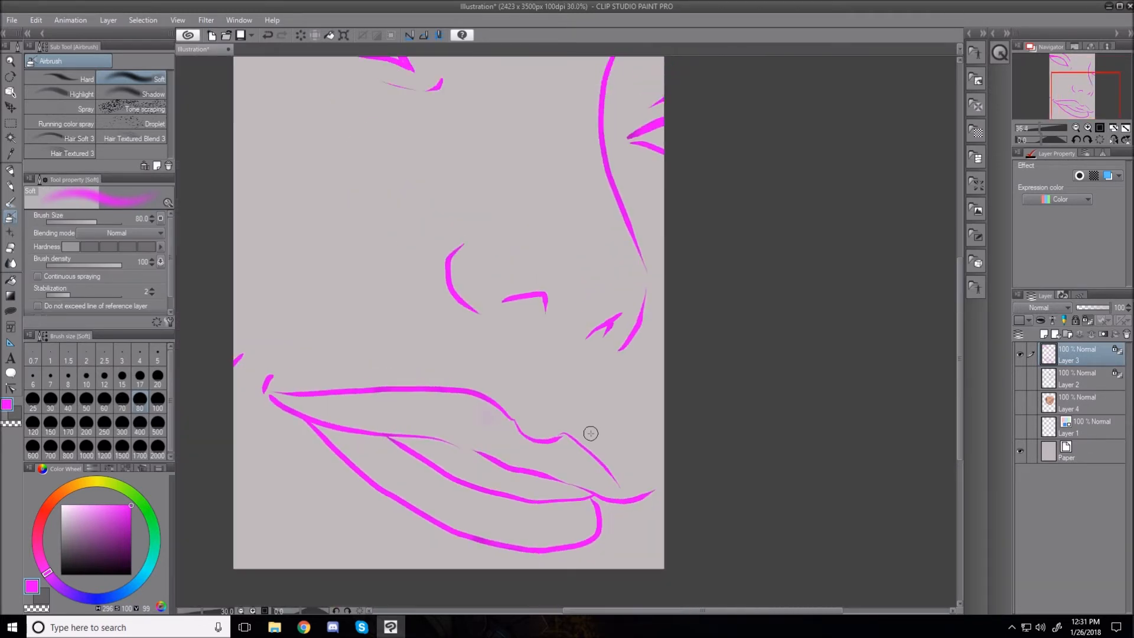
pyautogui.scroll(3, 591, 432)
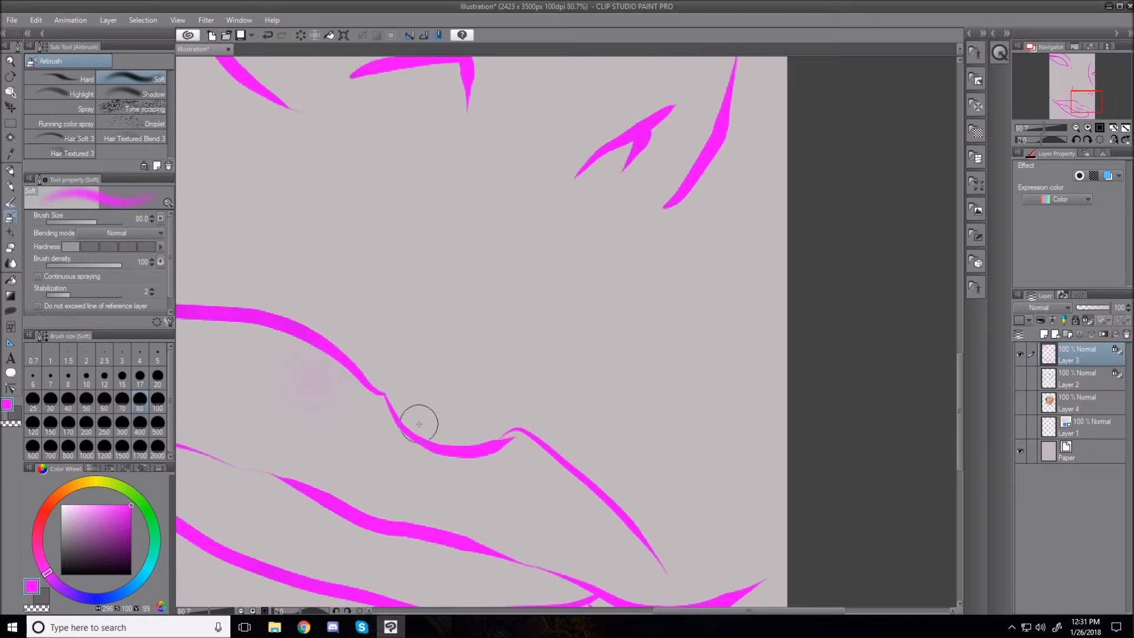
pyautogui.hotkey('ctrl', '0')
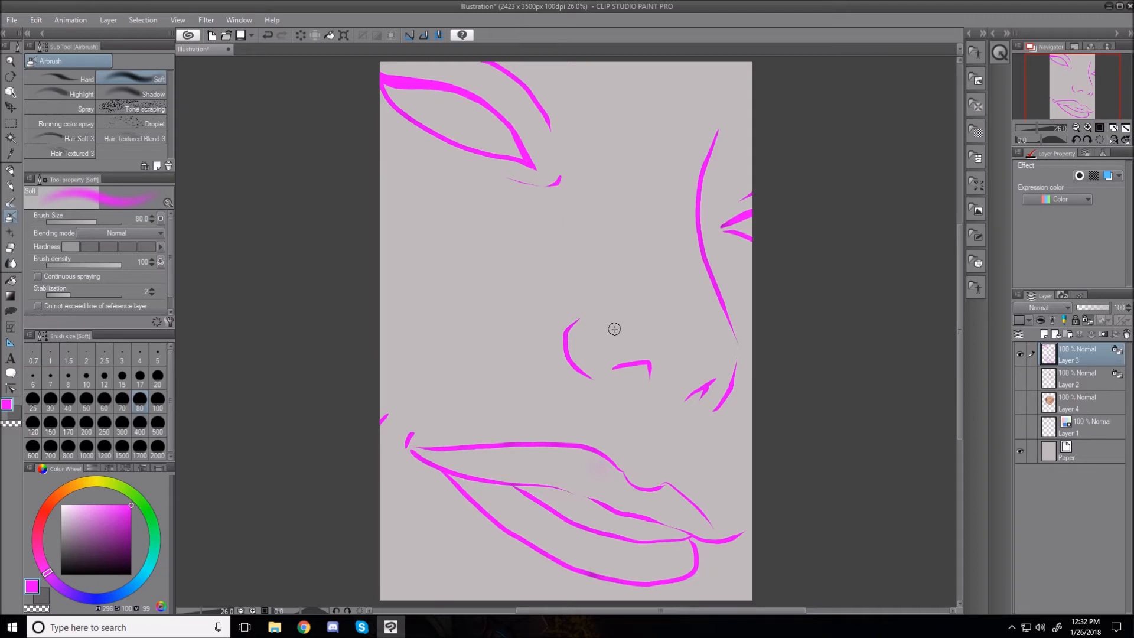
# - Delete Layer 3, Layer 2 and Layer 4, and show the blue sketch on Layer 1
pyautogui.click(1126, 335)
pyautogui.click(1126, 334)
pyautogui.click(1126, 334)
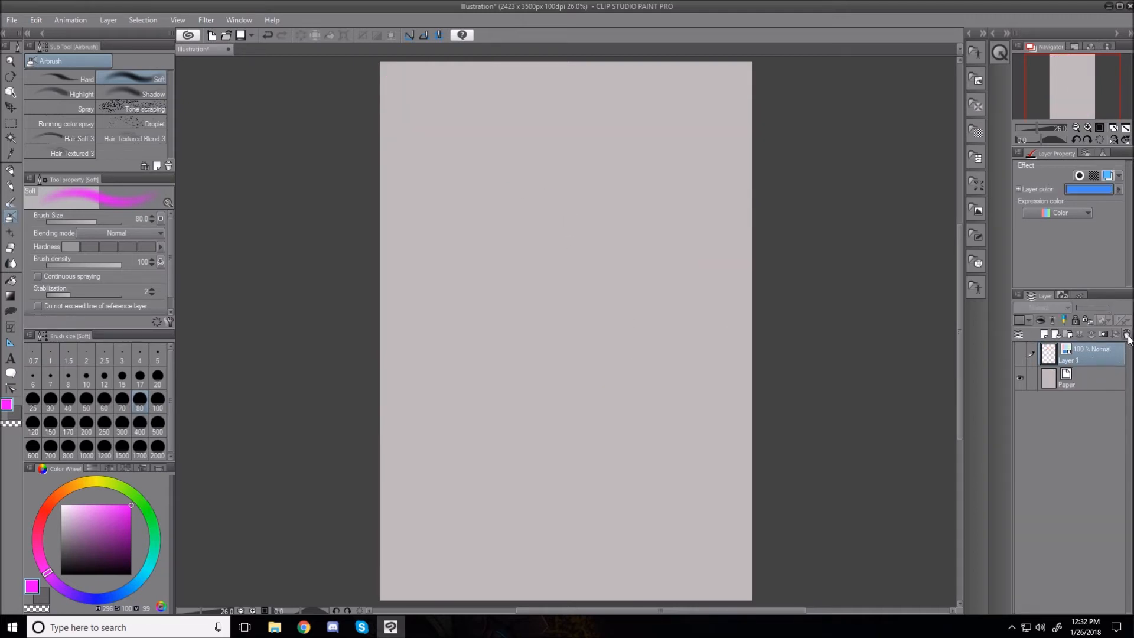
pyautogui.click(1019, 354)
# - Add a vector layer above the sketch and ink the nose and its bridge in magenta with the G-pen at size 8
pyautogui.click(1056, 334)
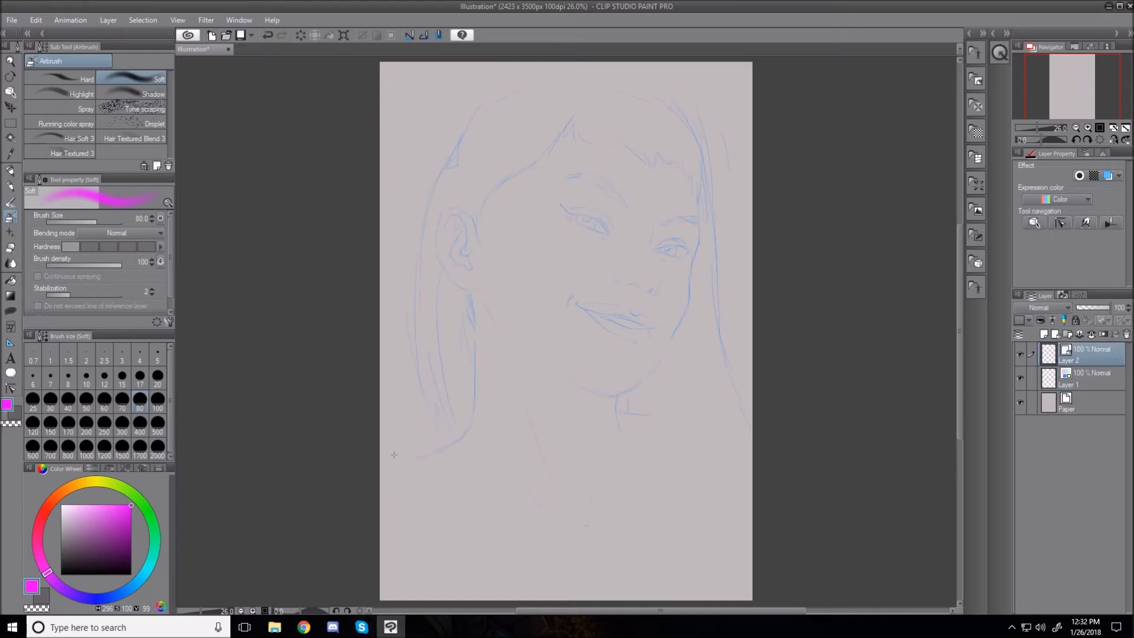
pyautogui.scroll(5, 608, 362)
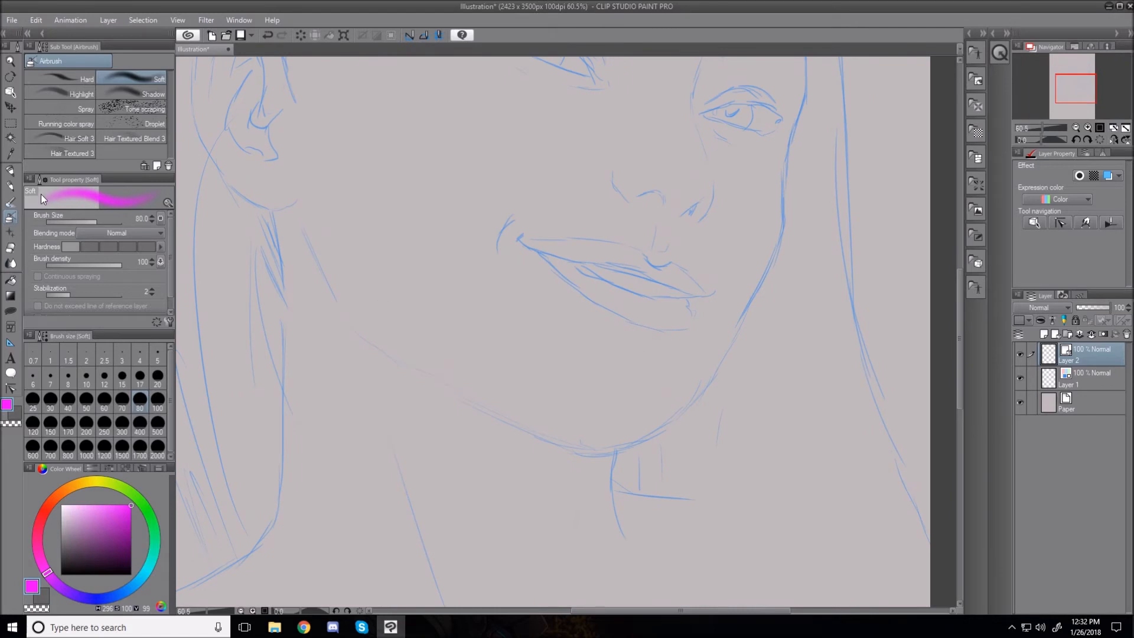
pyautogui.click(17, 173)
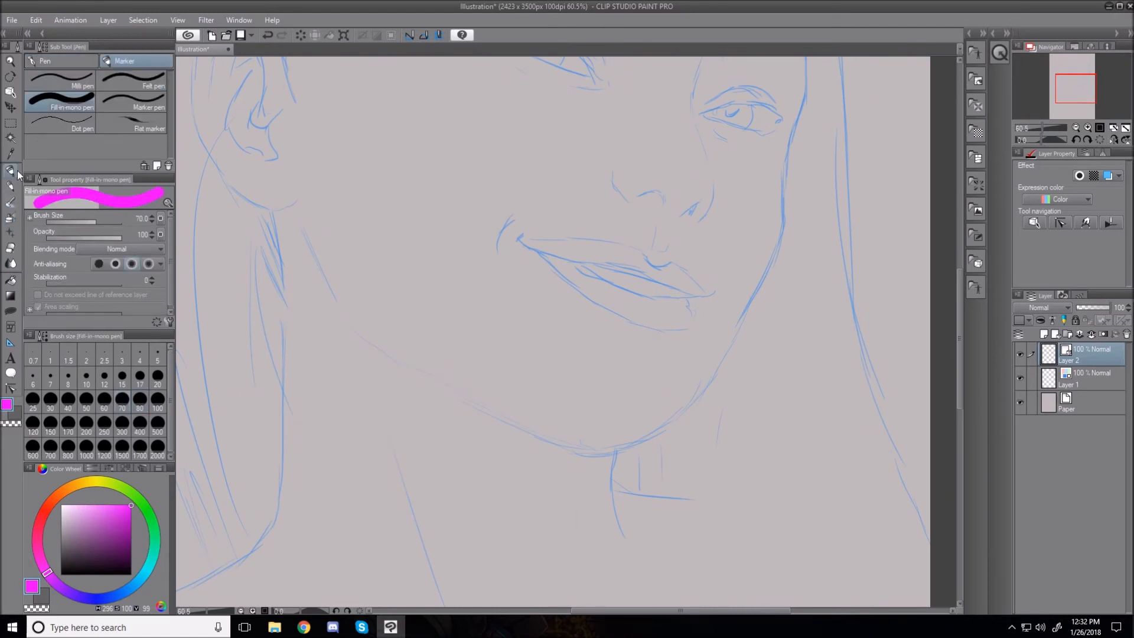
pyautogui.click(58, 60)
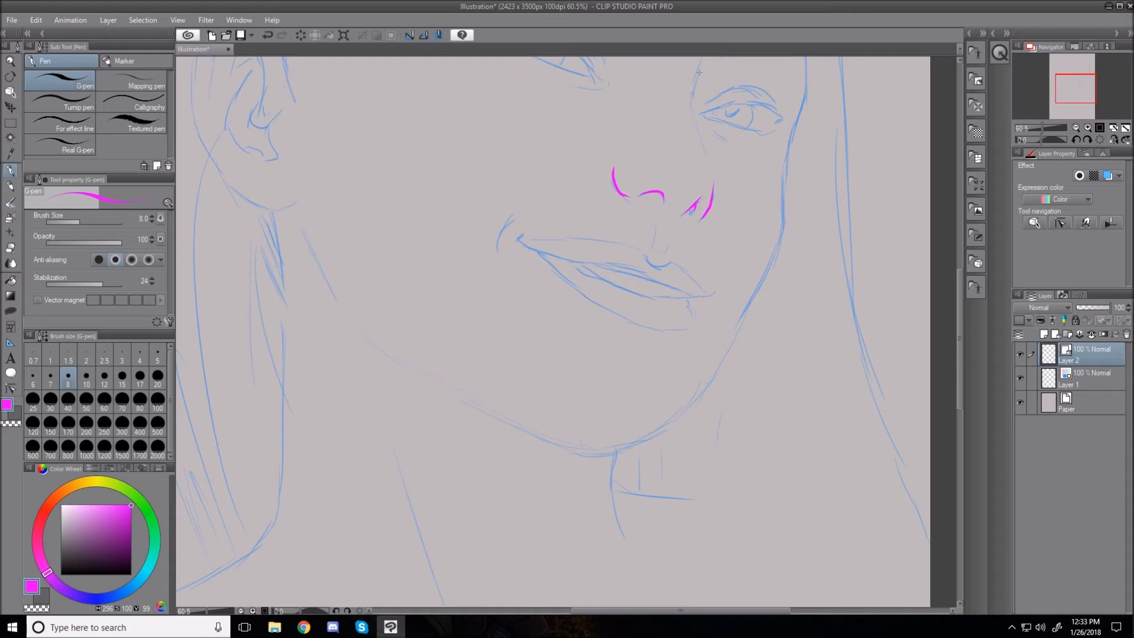
pyautogui.moveTo(694, 127); pyautogui.dragTo(703, 166)
# - Ink the mouth corner, the lip outlines and the lines between the lips in pure blue on the same vector layer
pyautogui.click(98, 597)
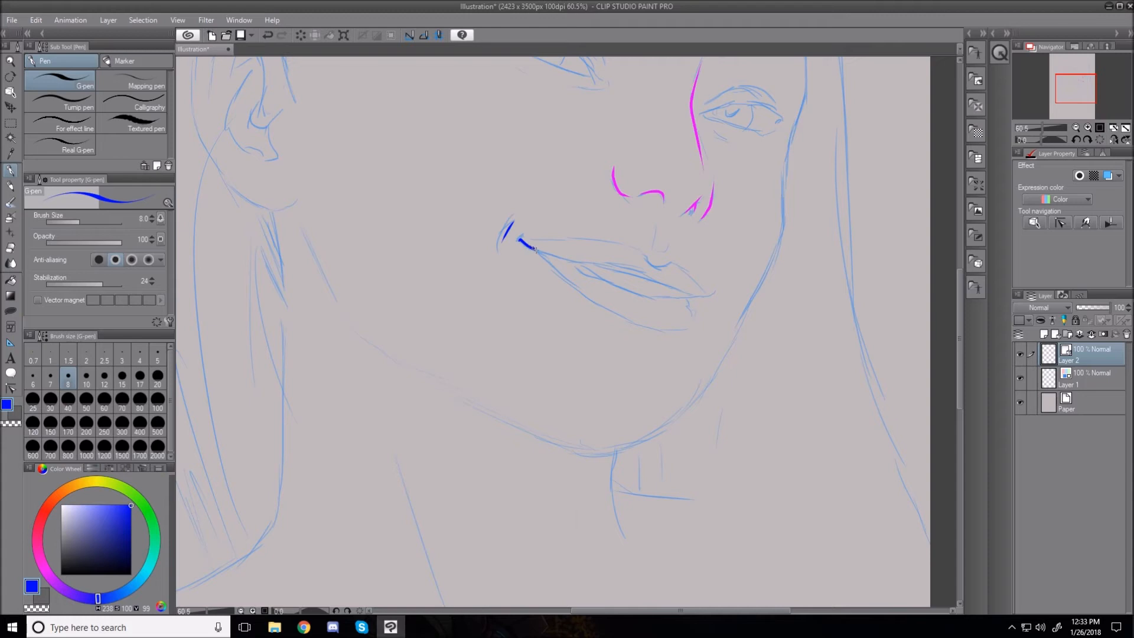
pyautogui.moveTo(562, 256); pyautogui.dragTo(592, 262)
pyautogui.moveTo(638, 270); pyautogui.dragTo(659, 277)
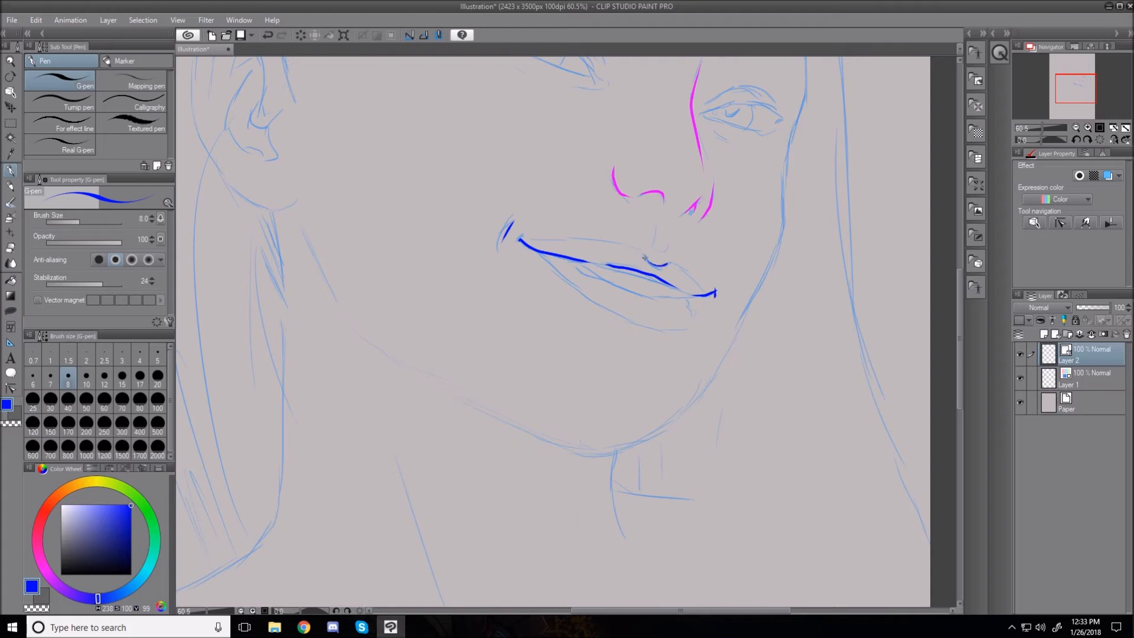
pyautogui.moveTo(639, 253)
pyautogui.mouseDown()
pyautogui.moveTo(591, 241)
pyautogui.moveTo(519, 251)
pyautogui.mouseUp()
pyautogui.moveTo(671, 262); pyautogui.dragTo(700, 293)
pyautogui.moveTo(554, 272)
pyautogui.mouseDown()
pyautogui.moveTo(647, 323)
pyautogui.moveTo(684, 319)
pyautogui.moveTo(693, 297)
pyautogui.mouseUp()
pyautogui.moveTo(607, 279); pyautogui.dragTo(683, 295)
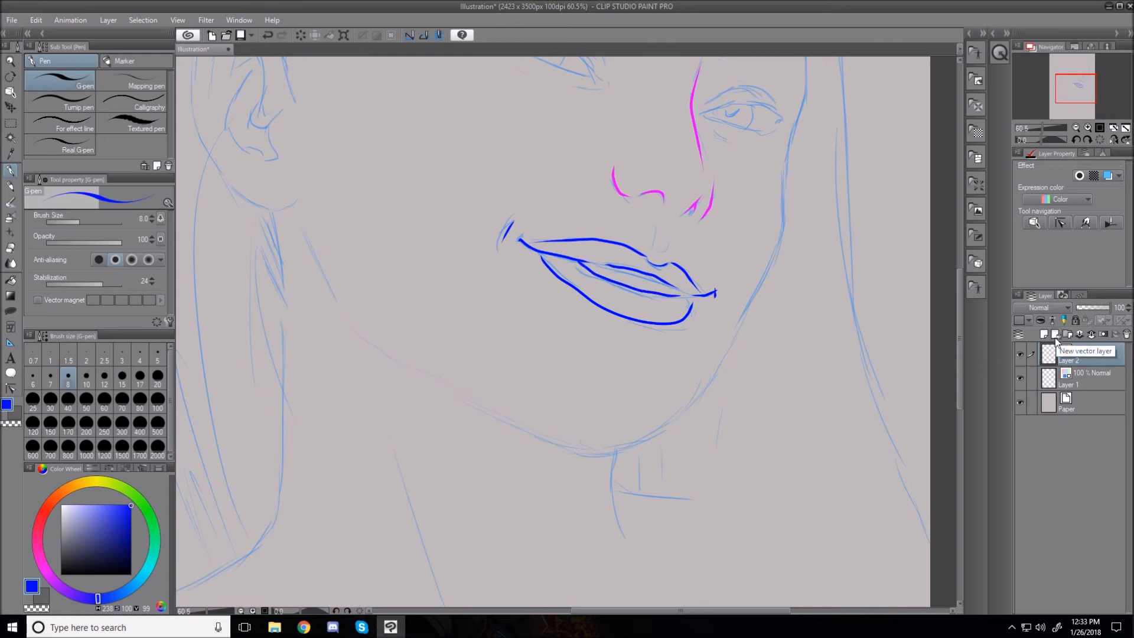
# - Add a vector layer directly above Layer 1 and fill both lips with blue using the soft airbrush at up to size 50
pyautogui.click(1087, 384)
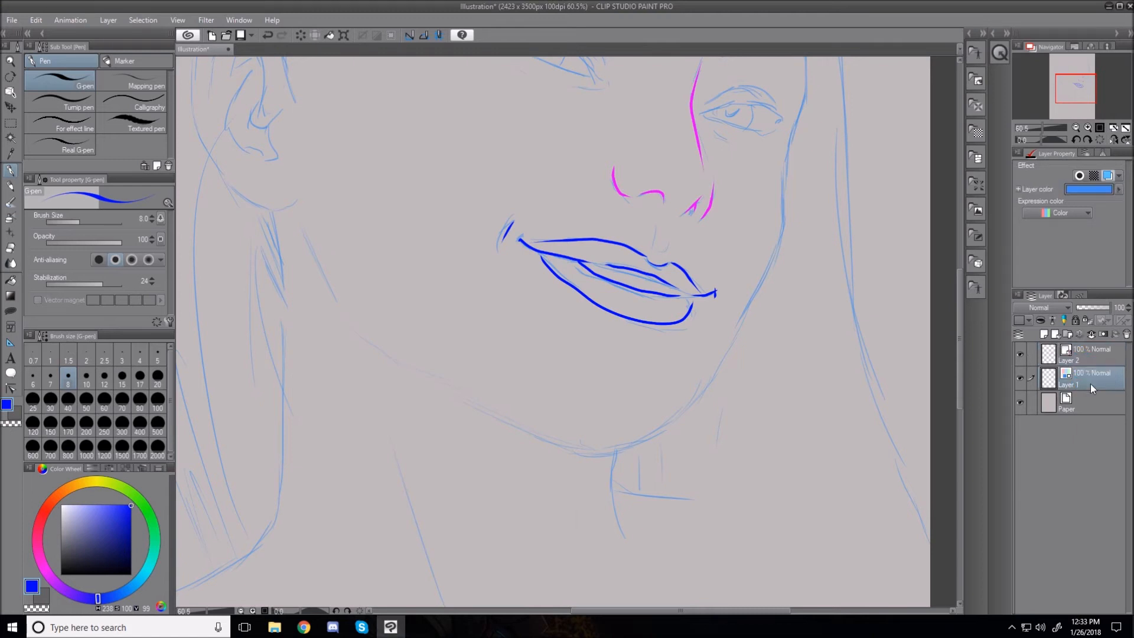
pyautogui.click(1056, 335)
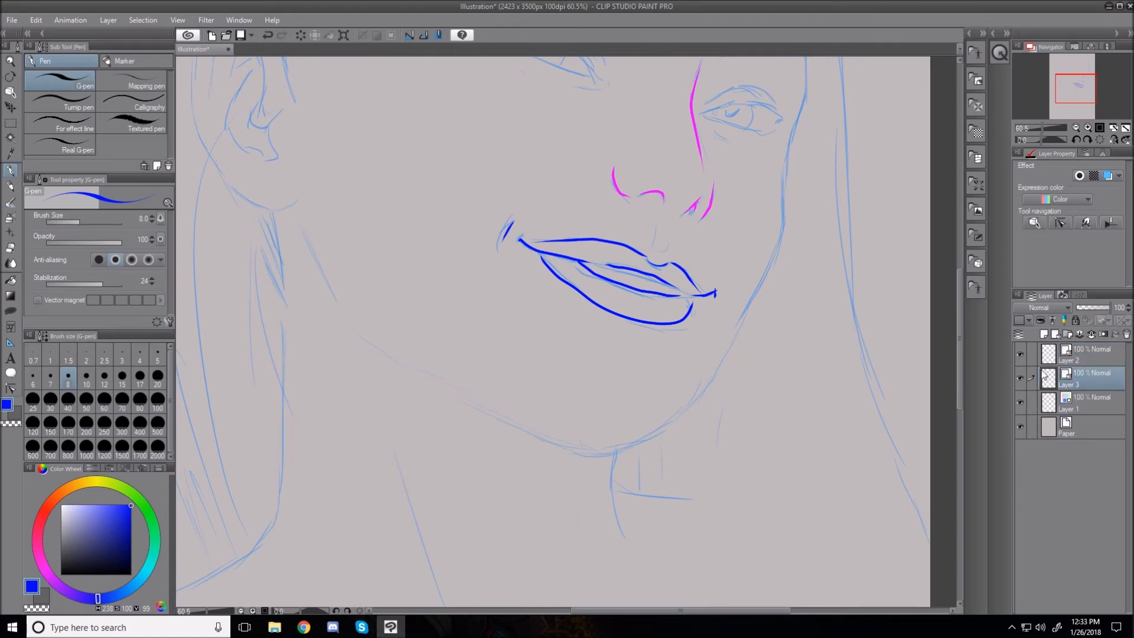
pyautogui.click(10, 218)
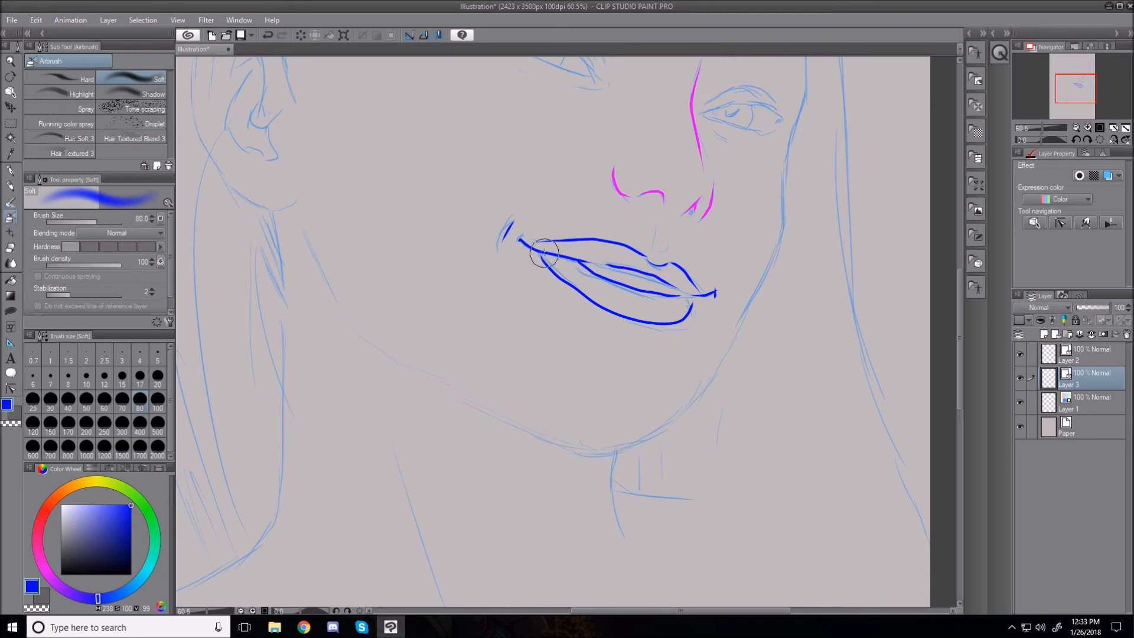
pyautogui.press('[')
pyautogui.press('[')
pyautogui.press('[')
pyautogui.press('[')
pyautogui.press('[')
pyautogui.moveTo(528, 242)
pyautogui.mouseDown()
pyautogui.moveTo(599, 254)
pyautogui.moveTo(579, 274)
pyautogui.moveTo(569, 252)
pyautogui.moveTo(539, 248)
pyautogui.moveTo(565, 243)
pyautogui.moveTo(562, 253)
pyautogui.moveTo(599, 250)
pyautogui.moveTo(638, 265)
pyautogui.moveTo(609, 247)
pyautogui.moveTo(697, 295)
pyautogui.mouseUp()
pyautogui.press(']')
pyautogui.press(']')
pyautogui.moveTo(570, 251)
pyautogui.mouseDown()
pyautogui.moveTo(591, 289)
pyautogui.moveTo(620, 305)
pyautogui.moveTo(568, 267)
pyautogui.moveTo(646, 316)
pyautogui.moveTo(689, 300)
pyautogui.moveTo(665, 297)
pyautogui.moveTo(707, 309)
pyautogui.mouseUp()
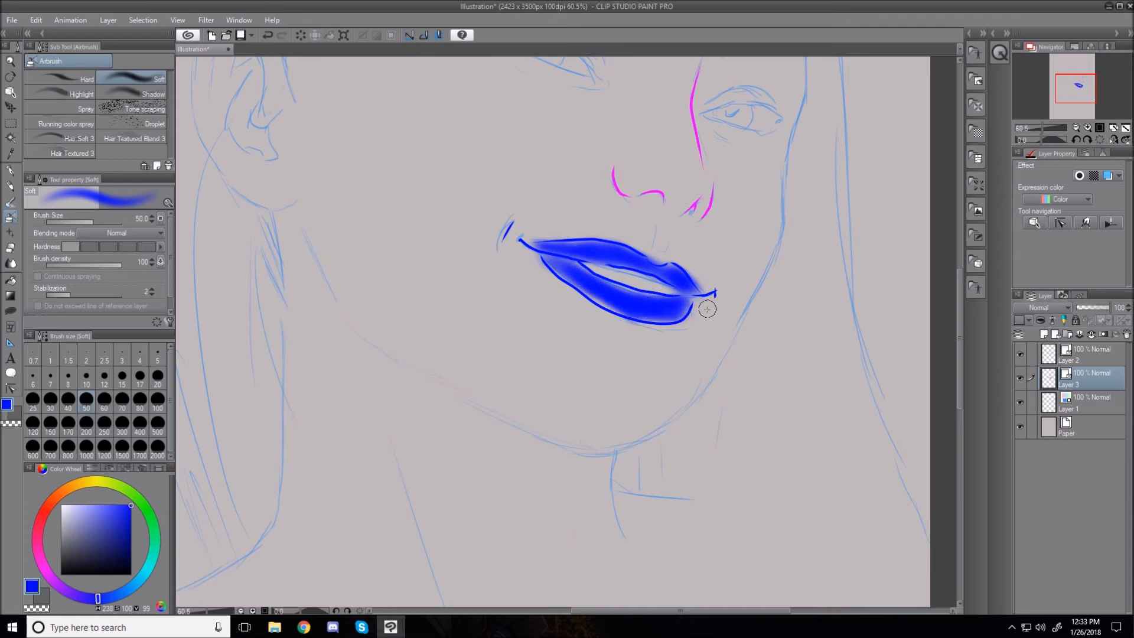
# - Airbrush lighter blue highlights along the middle of the lower and upper lips at size 50
pyautogui.click(91, 509)
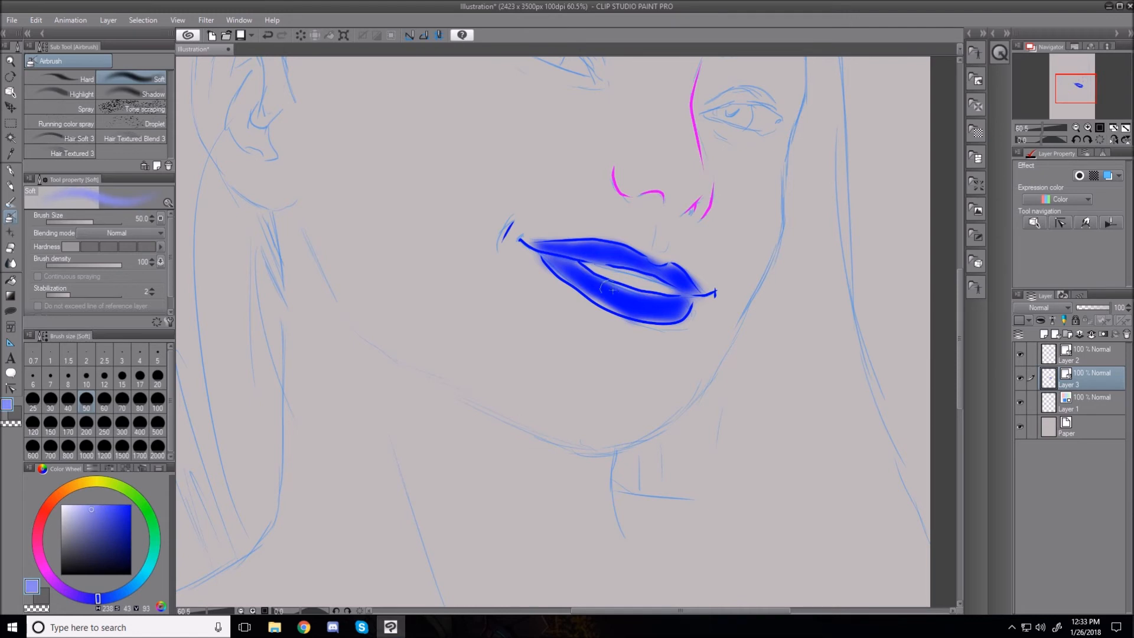
pyautogui.moveTo(642, 301)
pyautogui.mouseDown()
pyautogui.moveTo(583, 277)
pyautogui.moveTo(673, 303)
pyautogui.mouseUp()
pyautogui.moveTo(602, 253)
pyautogui.mouseDown()
pyautogui.moveTo(638, 260)
pyautogui.moveTo(590, 254)
pyautogui.moveTo(682, 281)
pyautogui.moveTo(630, 260)
pyautogui.mouseUp()
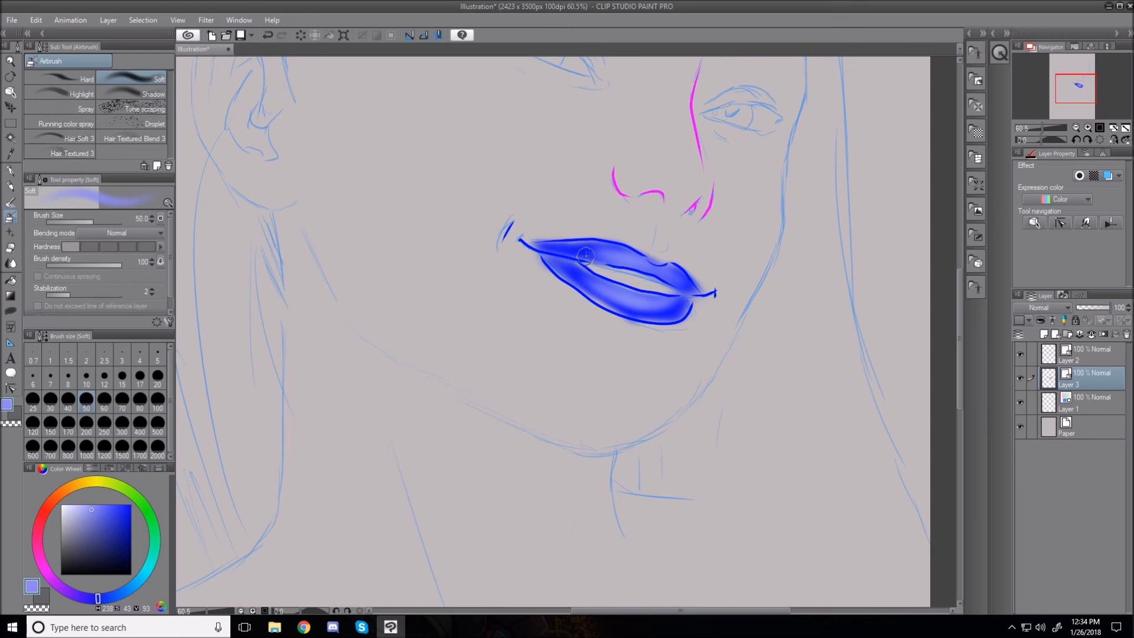
# - Airbrush small pale blue highlights along the middle of the lower and upper lips with the soft airbrush at size 12
pyautogui.click(71, 511)
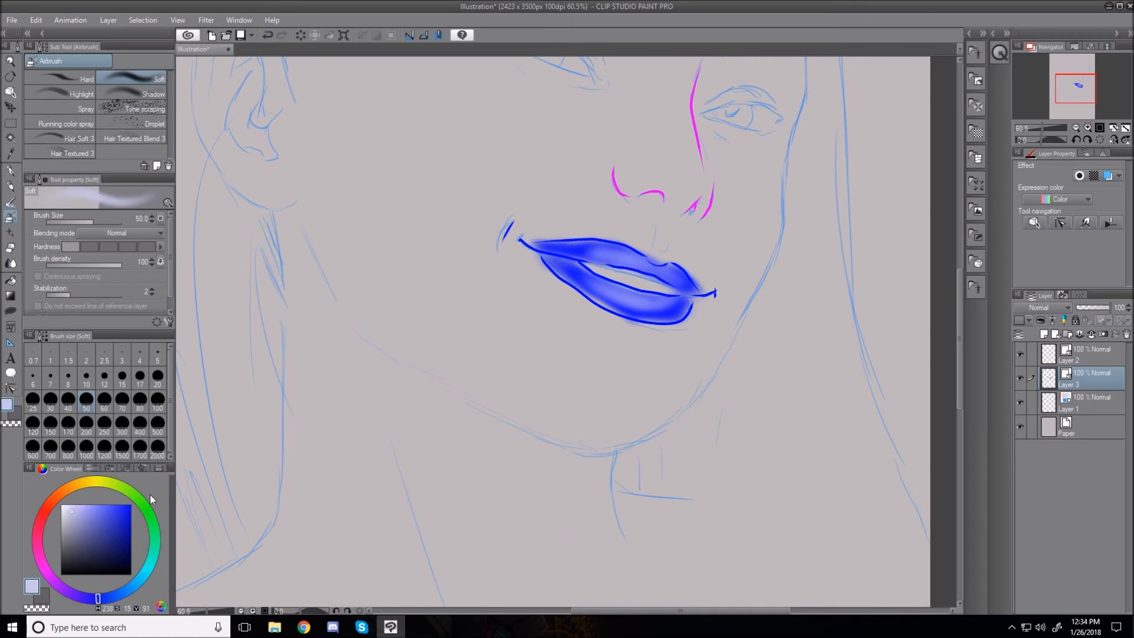
pyautogui.press('[')
pyautogui.press('[')
pyautogui.press('[')
pyautogui.press('[')
pyautogui.press('[')
pyautogui.press('[')
pyautogui.press('[')
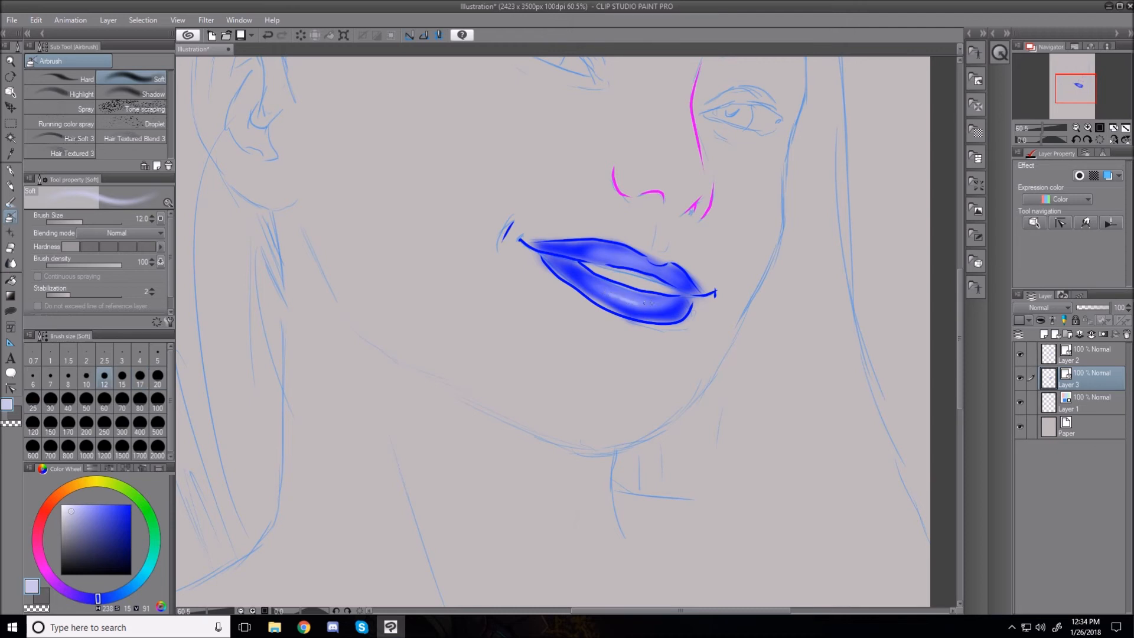
pyautogui.moveTo(612, 260); pyautogui.dragTo(635, 264)
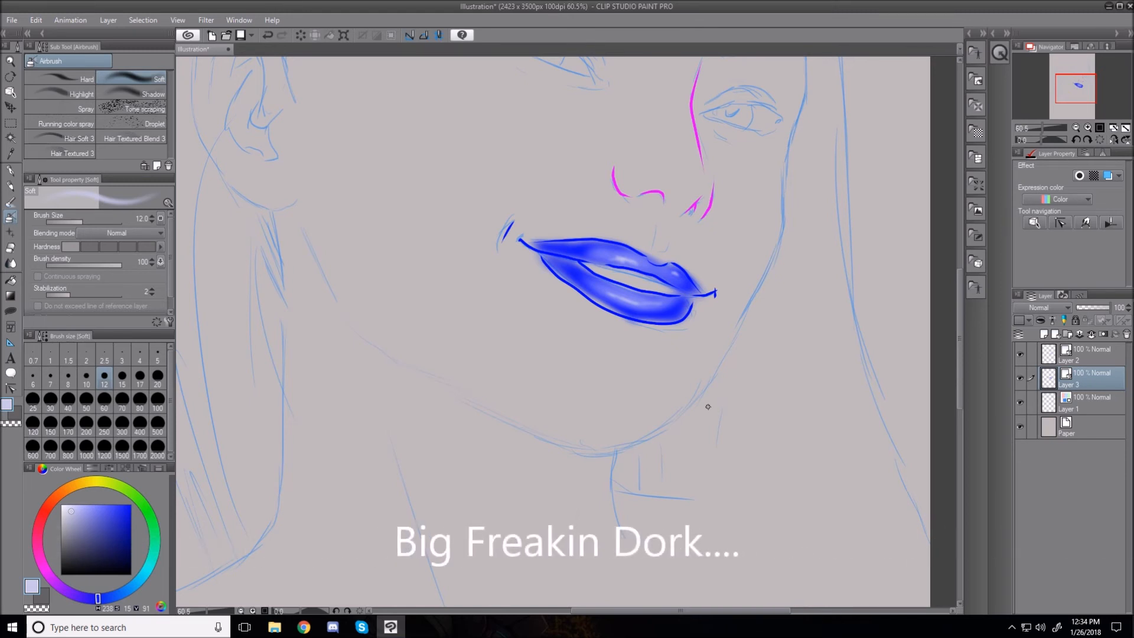
# - Merge the line art on Layer 2 into Layer 3 directly below it
pyautogui.hotkey('ctrl', '0')
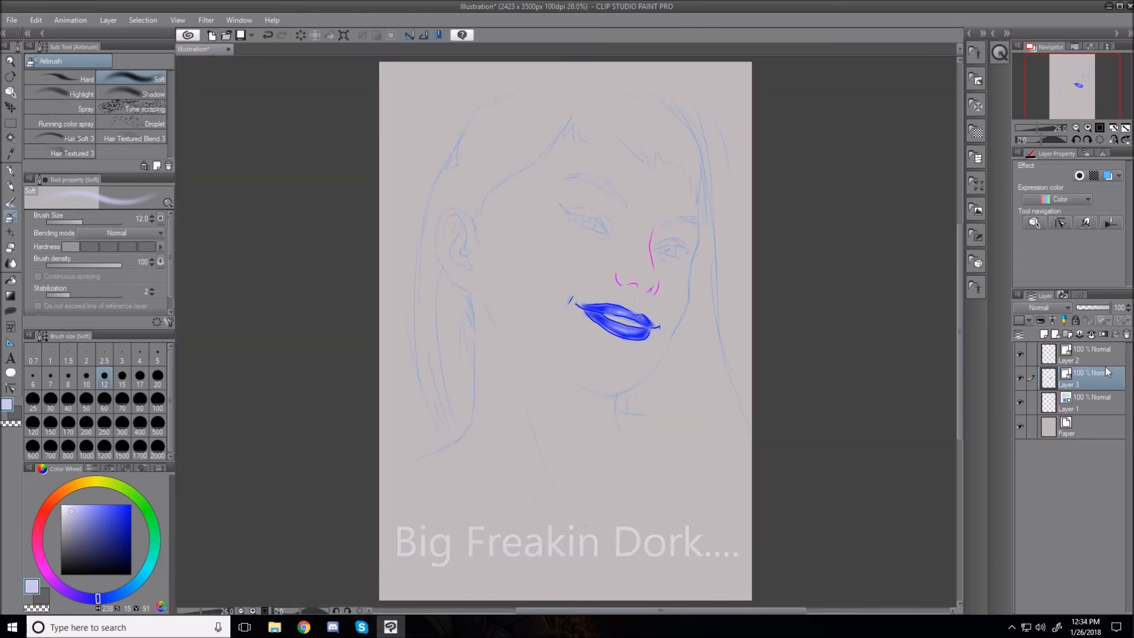
pyautogui.click(1086, 357)
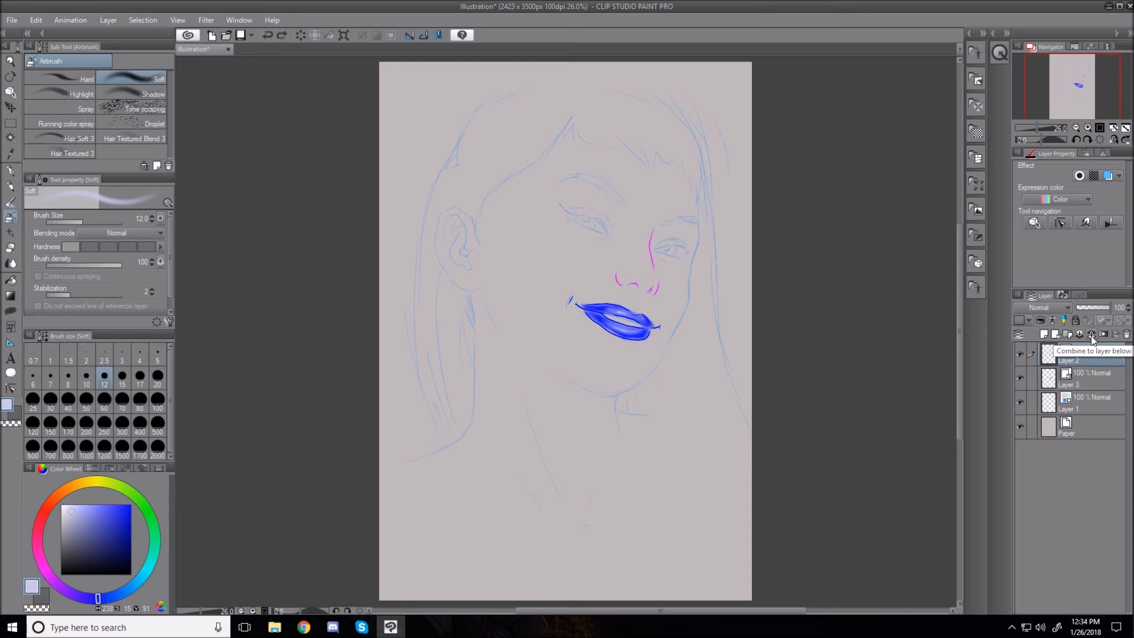
pyautogui.click(1089, 335)
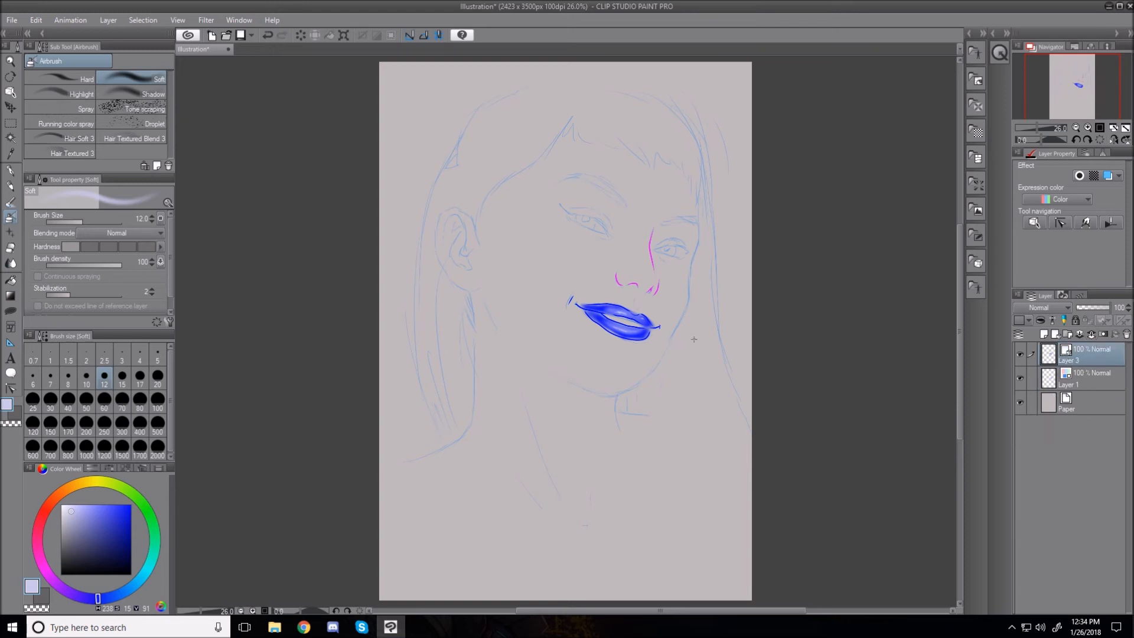
# - Scale the merged nose and lips up proportionally to about 179% and move the layer down the face, with the lips below the chin
pyautogui.hotkey('ctrl', 't')
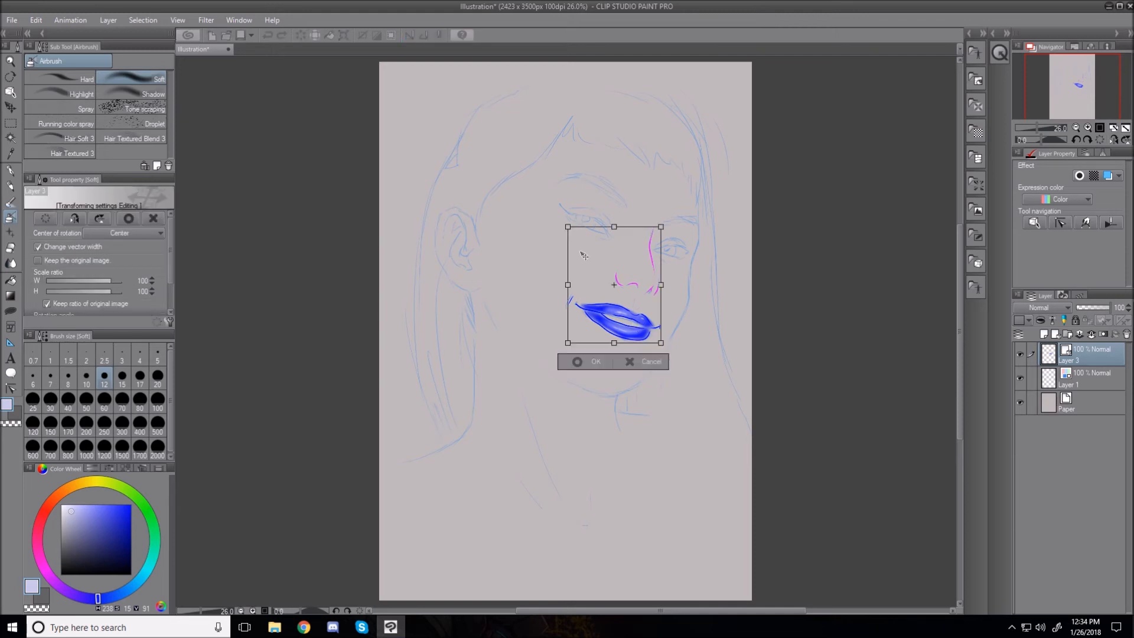
pyautogui.moveTo(566, 227)
pyautogui.mouseDown()
pyautogui.moveTo(337, 139)
pyautogui.moveTo(240, 89)
pyautogui.moveTo(330, 195)
pyautogui.moveTo(413, 239)
pyautogui.moveTo(274, 121)
pyautogui.moveTo(248, 119)
pyautogui.moveTo(221, 85)
pyautogui.moveTo(223, 109)
pyautogui.moveTo(299, 134)
pyautogui.mouseUp()
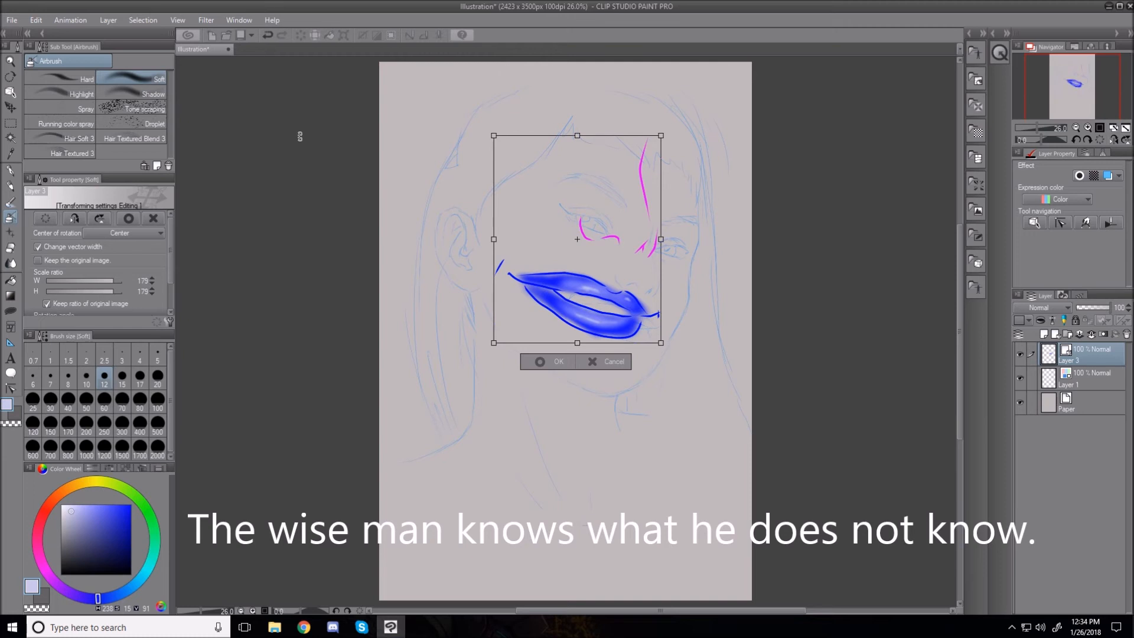
pyautogui.press('Return')
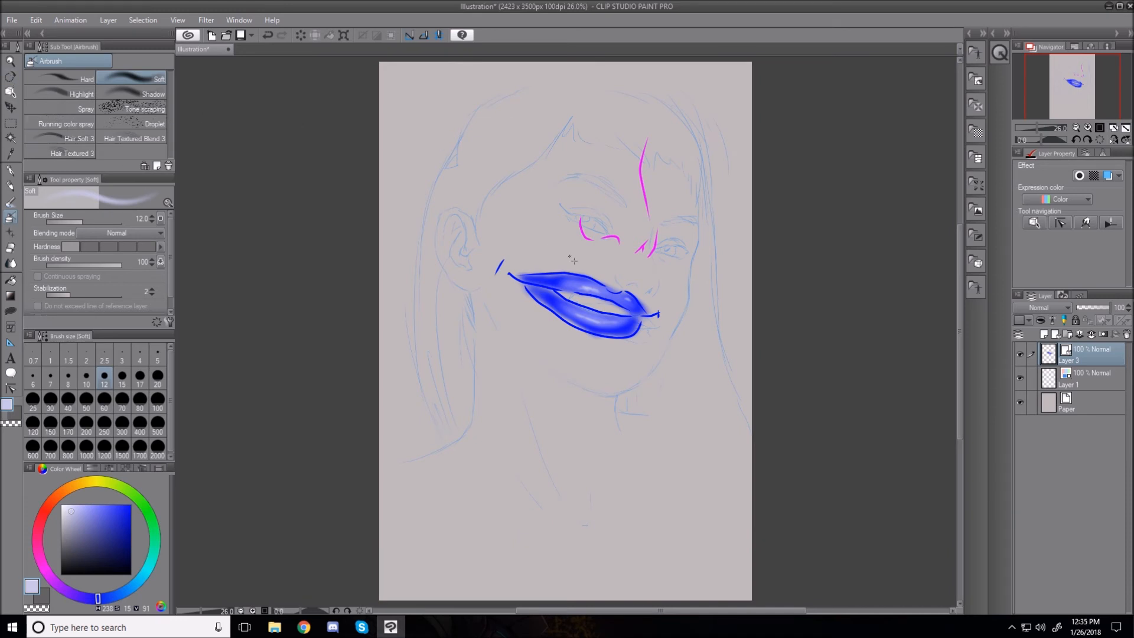
pyautogui.click(11, 108)
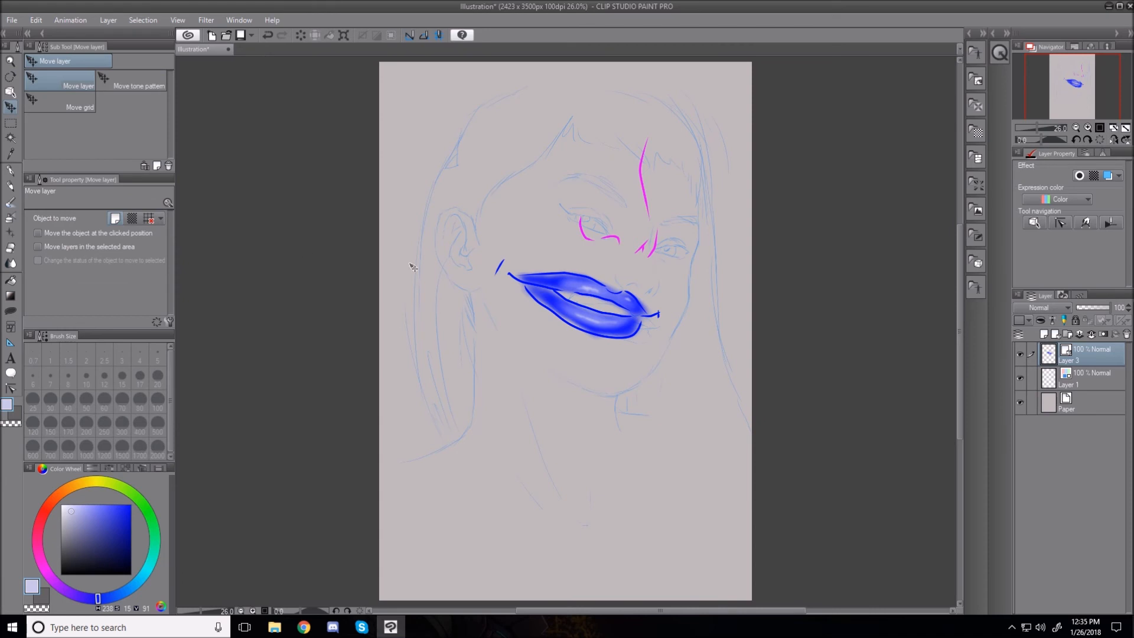
pyautogui.moveTo(575, 286); pyautogui.dragTo(581, 369)
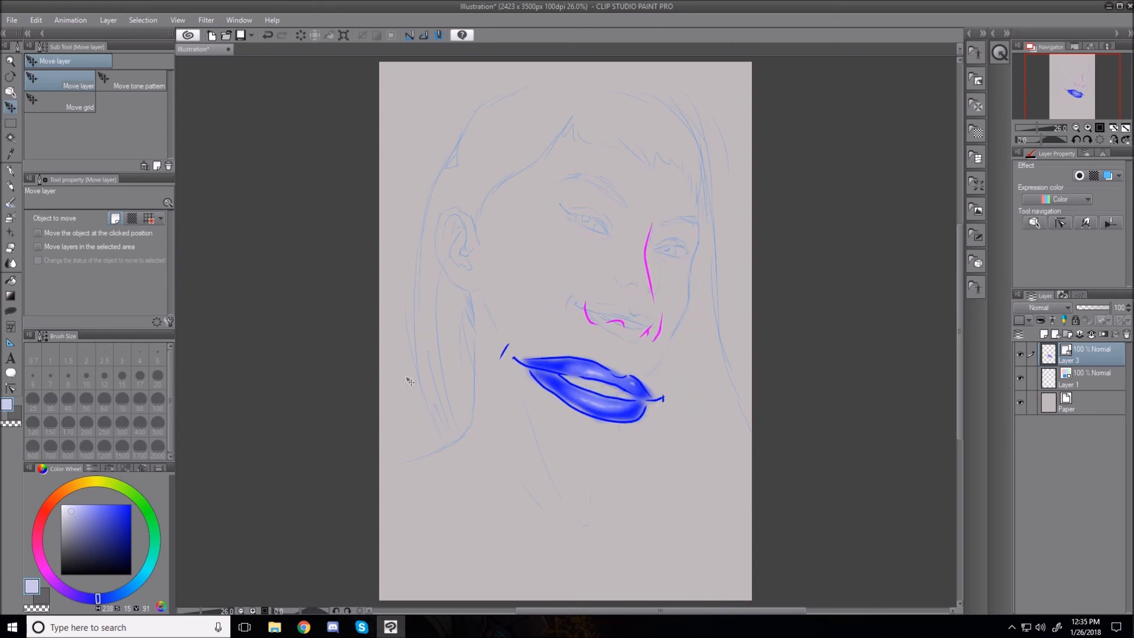
# - Examine the enlarged lip lines and airbrushed shading up close for loss of quality
pyautogui.scroll(4, 697, 363)
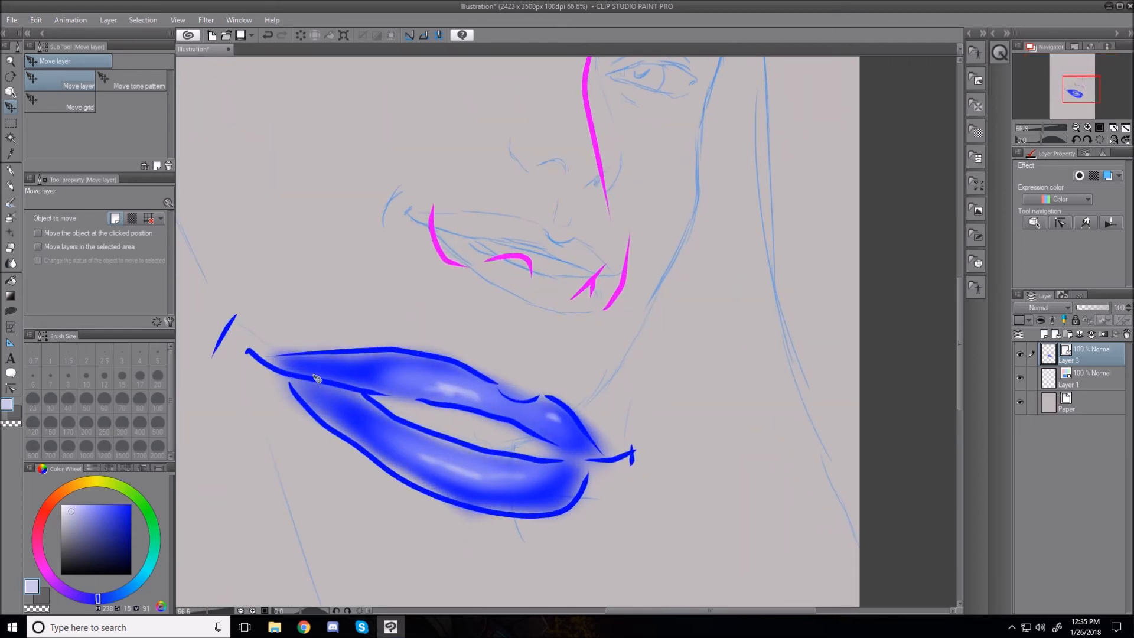
pyautogui.scroll(4, 293, 364)
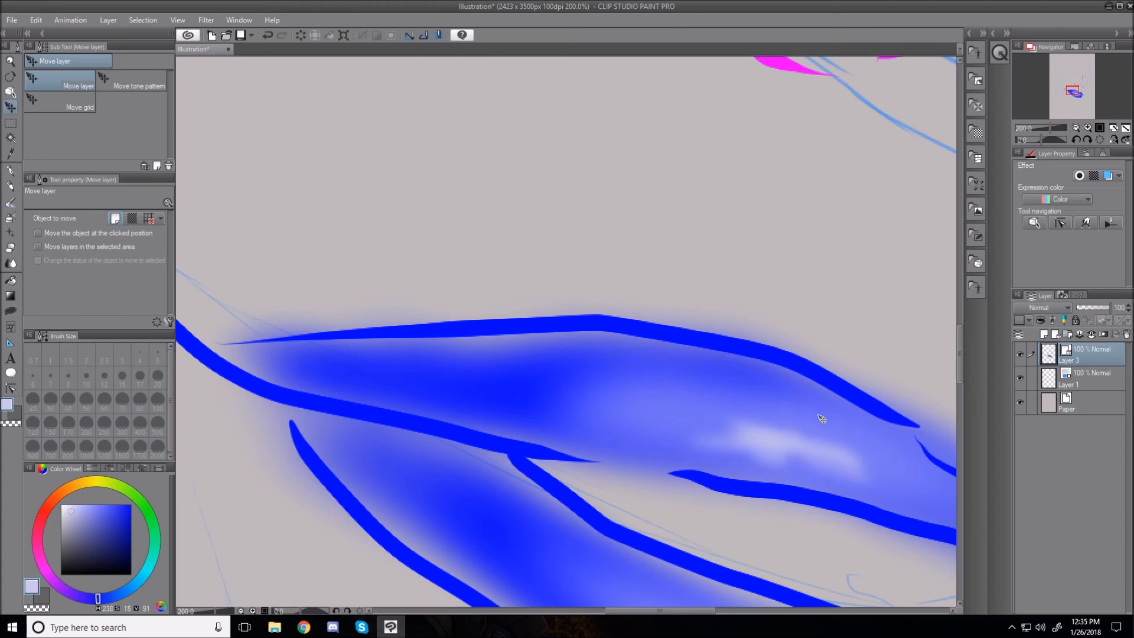
pyautogui.scroll(-4, 818, 410)
pyautogui.scroll(4, 806, 426)
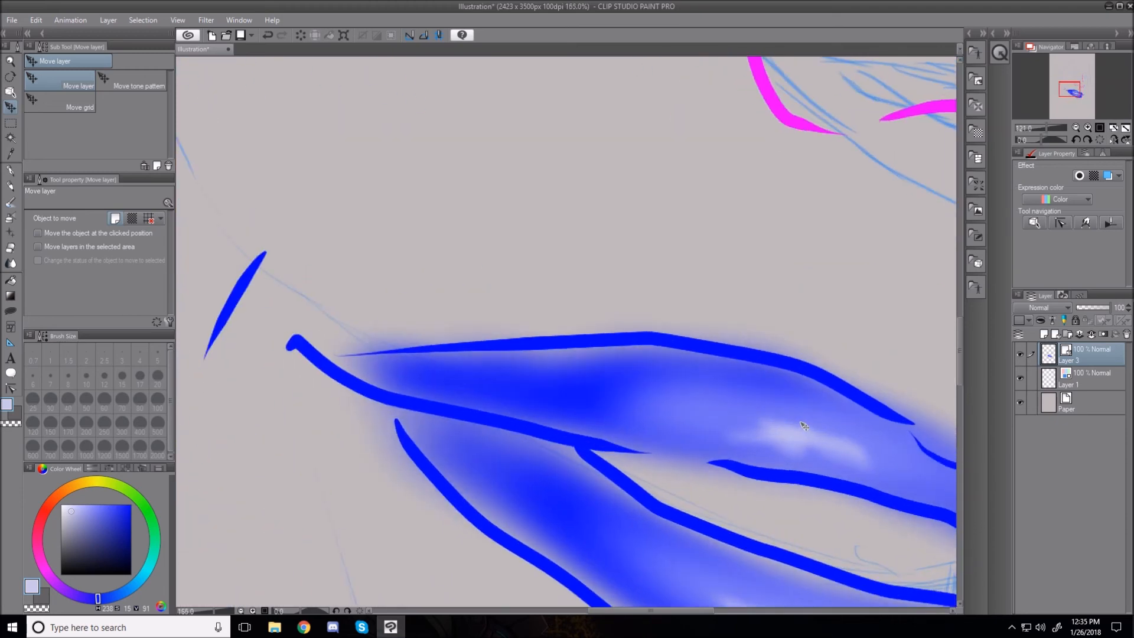
pyautogui.scroll(-2, 793, 426)
pyautogui.scroll(-3, 793, 426)
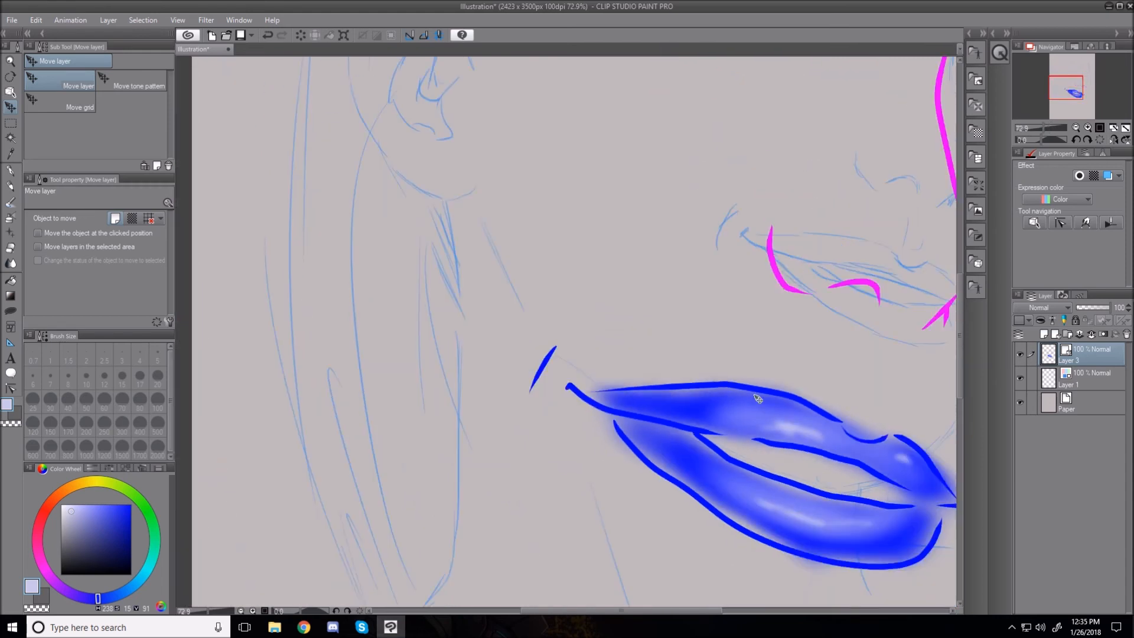
pyautogui.hotkey('ctrl', '0')
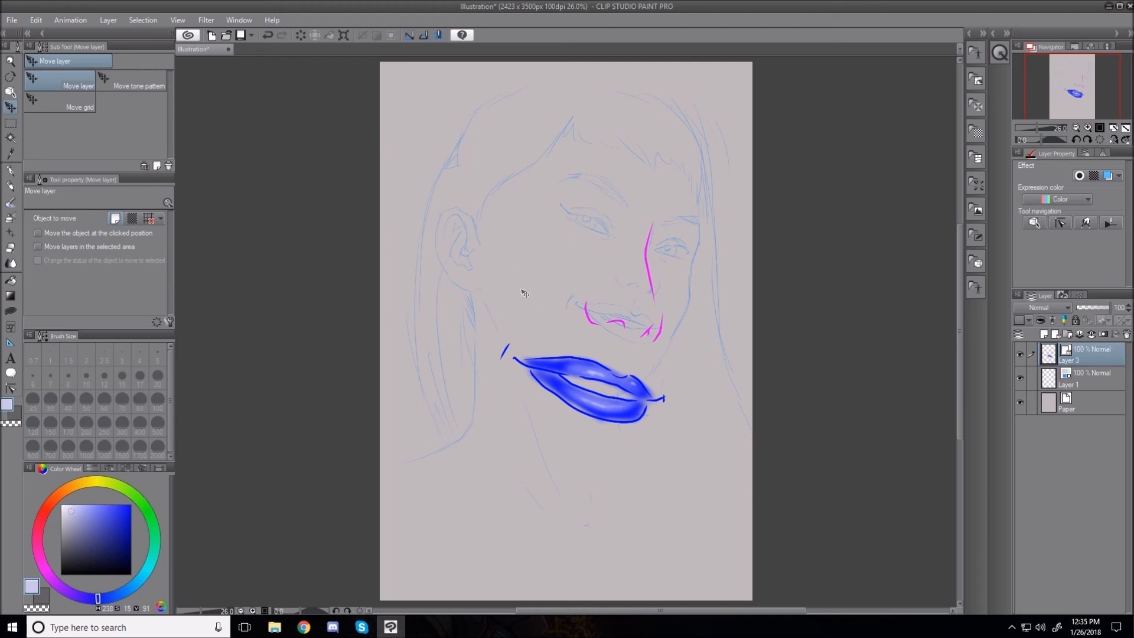
# - Scale the nose and lips down proportionally to 60% and place them back over the sketched nose and mouth
pyautogui.hotkey('ctrl', 't')
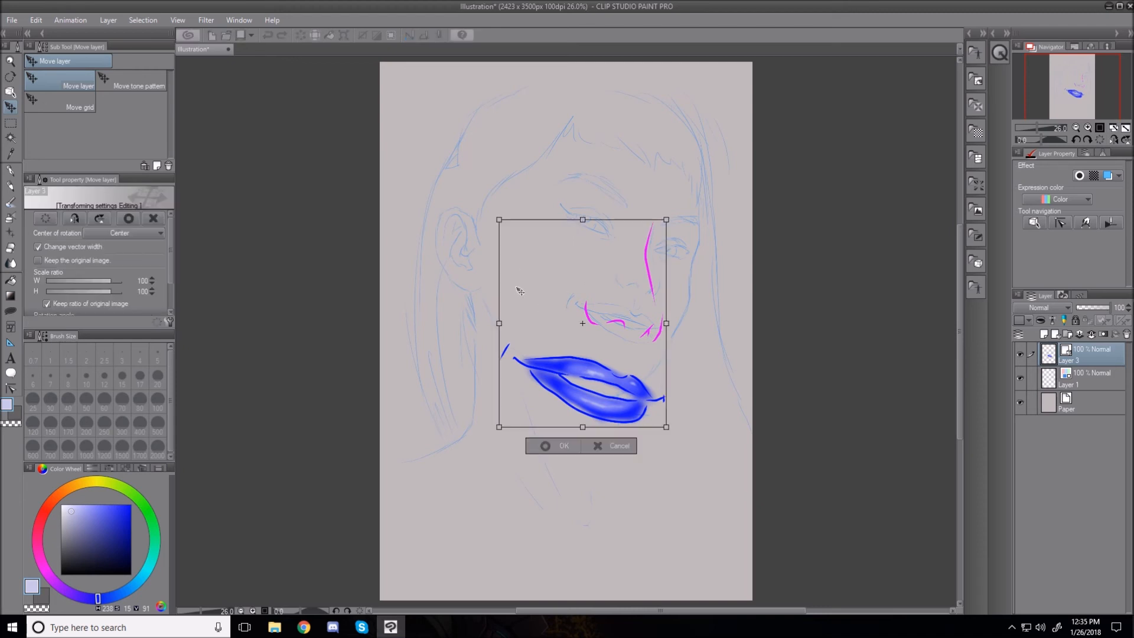
pyautogui.moveTo(499, 219); pyautogui.dragTo(566, 302)
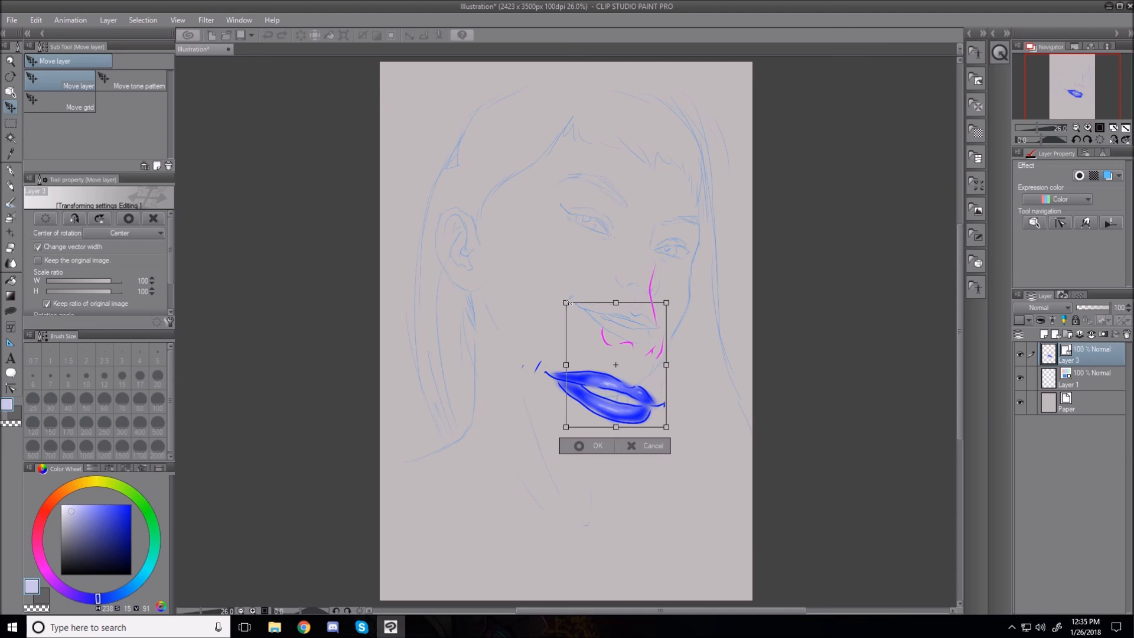
pyautogui.moveTo(635, 346); pyautogui.dragTo(631, 267)
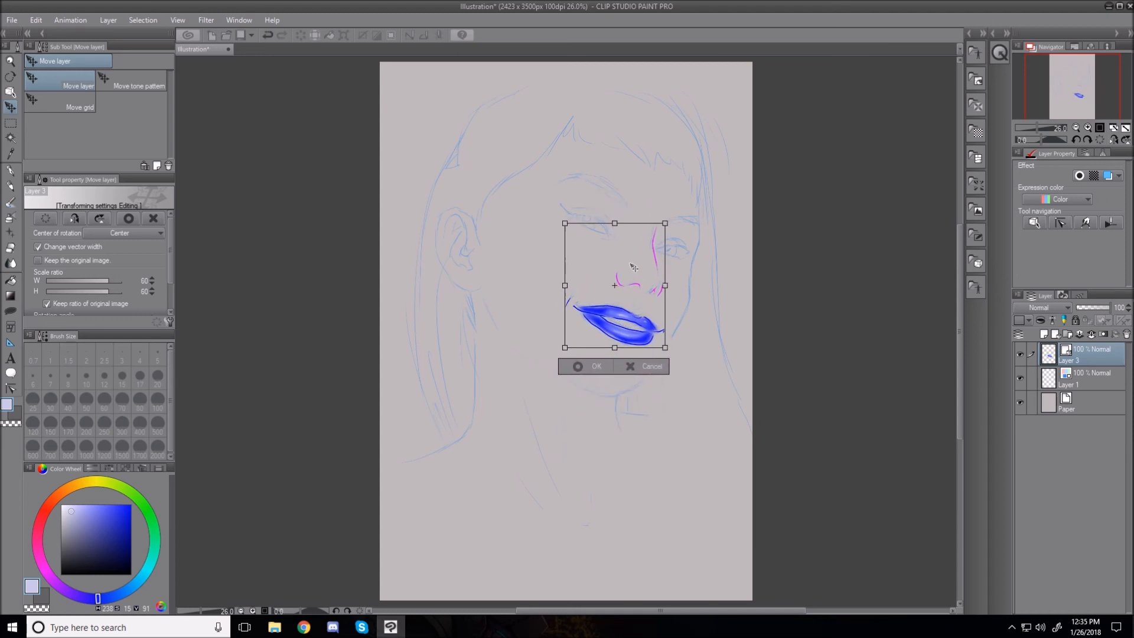
pyautogui.press('Return')
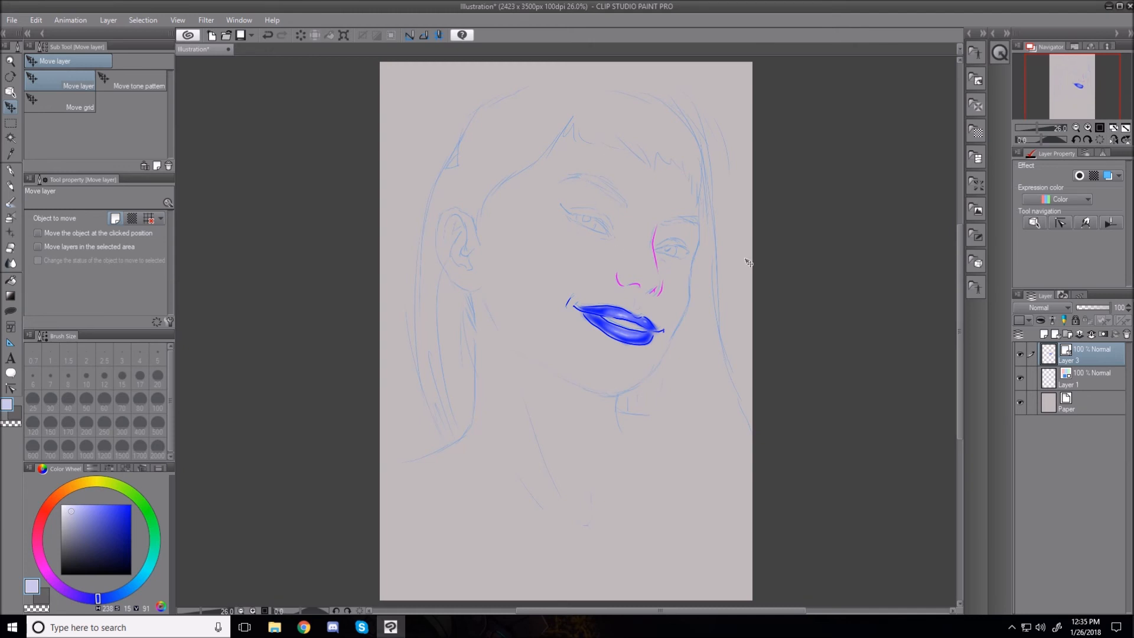
# - Rasterize Layer 3 with the merged nose and lips
pyautogui.scroll(2, 753, 253)
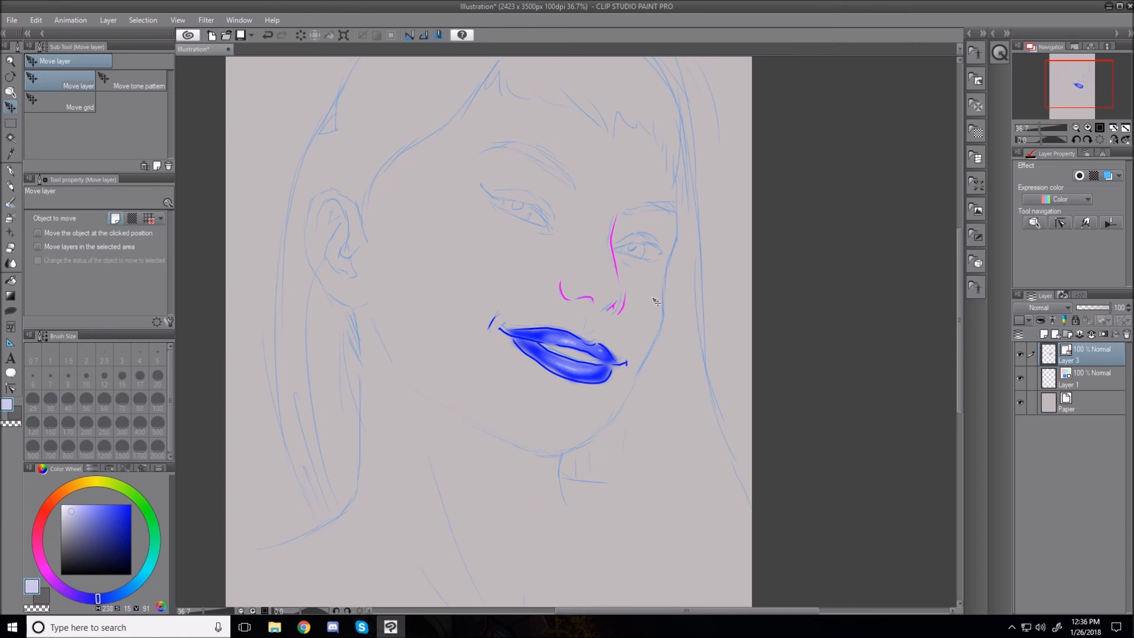
pyautogui.scroll(-2, 654, 290)
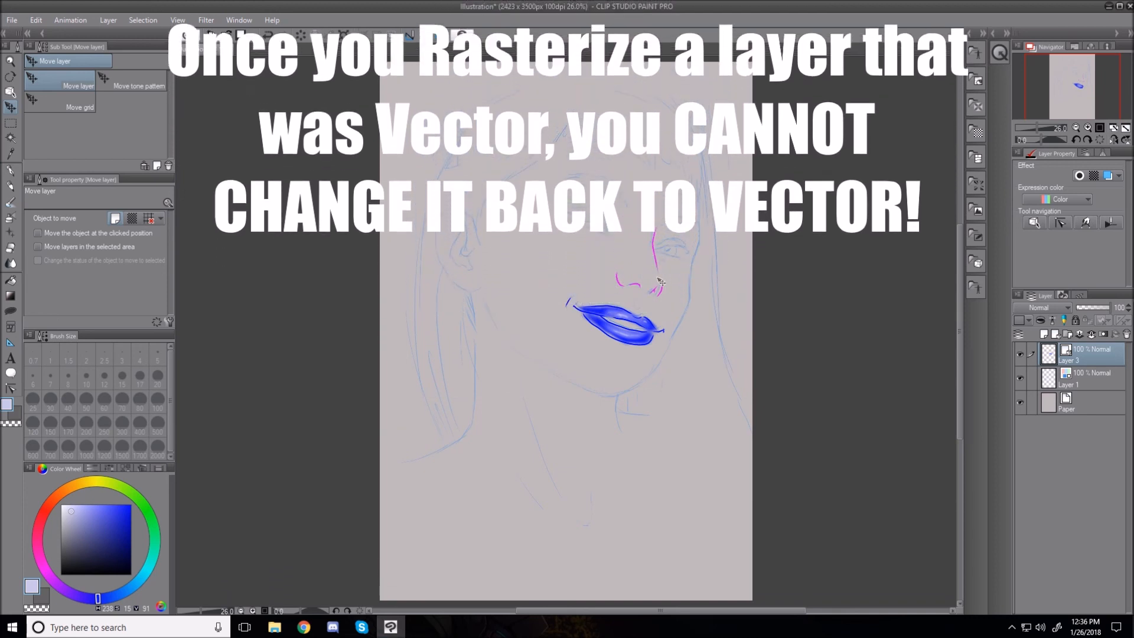
pyautogui.rightClick(1089, 352)
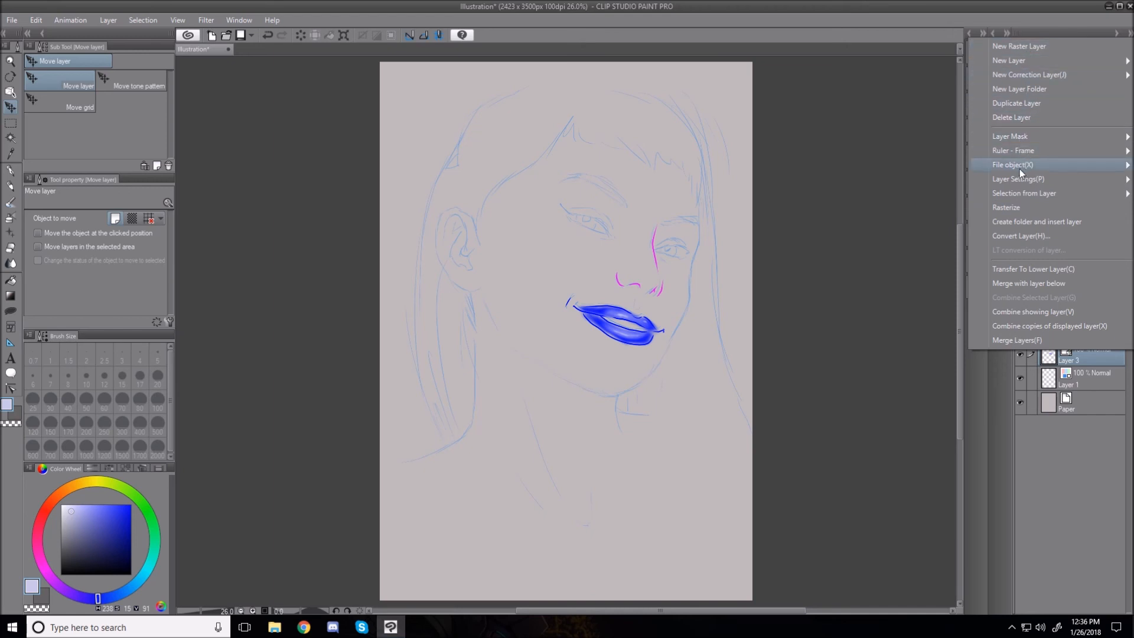
pyautogui.click(1019, 208)
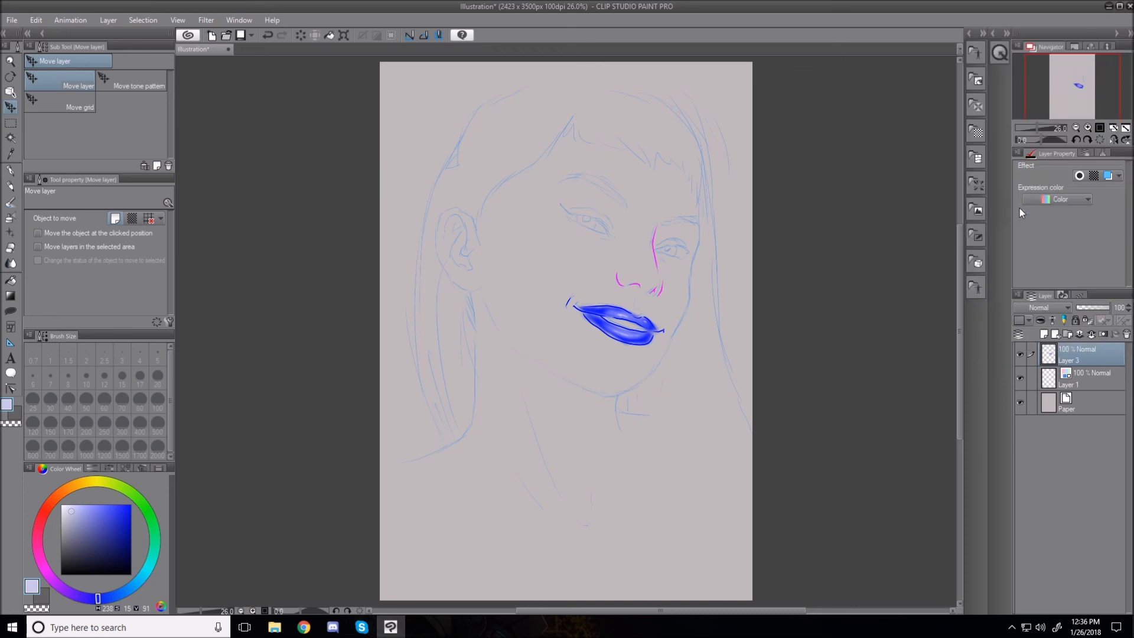